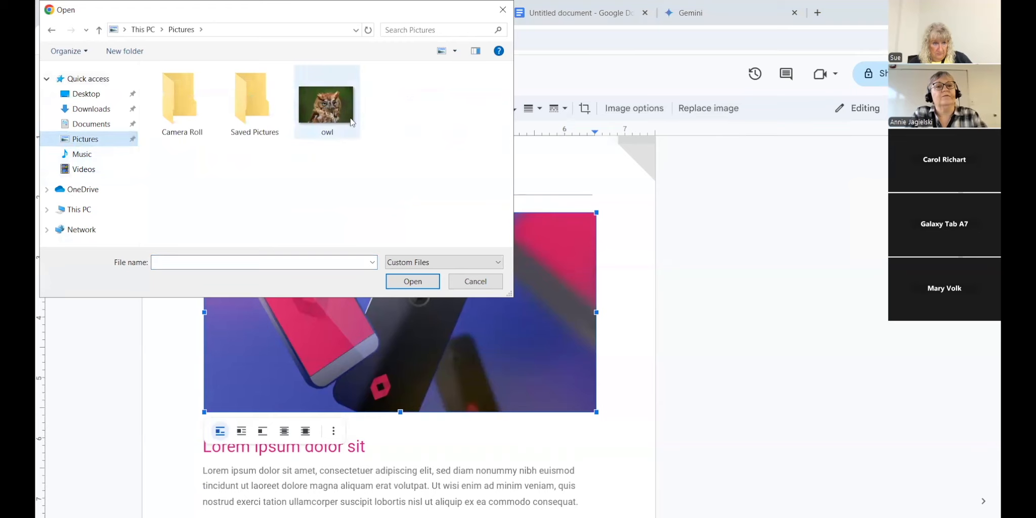
# Step: Insert the owl photo from Pictures in place of the newsletter's phone picture
pyautogui.click(406, 280)
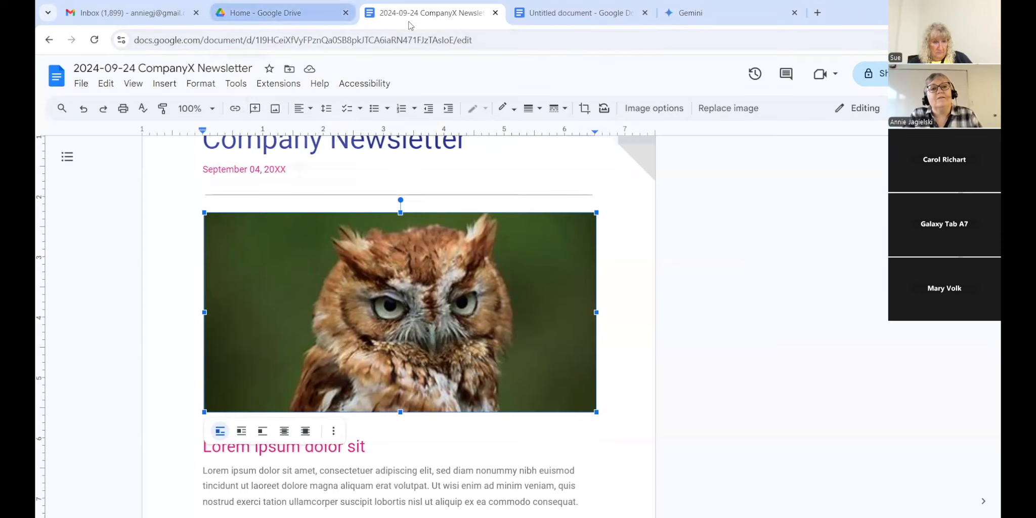
pyautogui.click(283, 13)
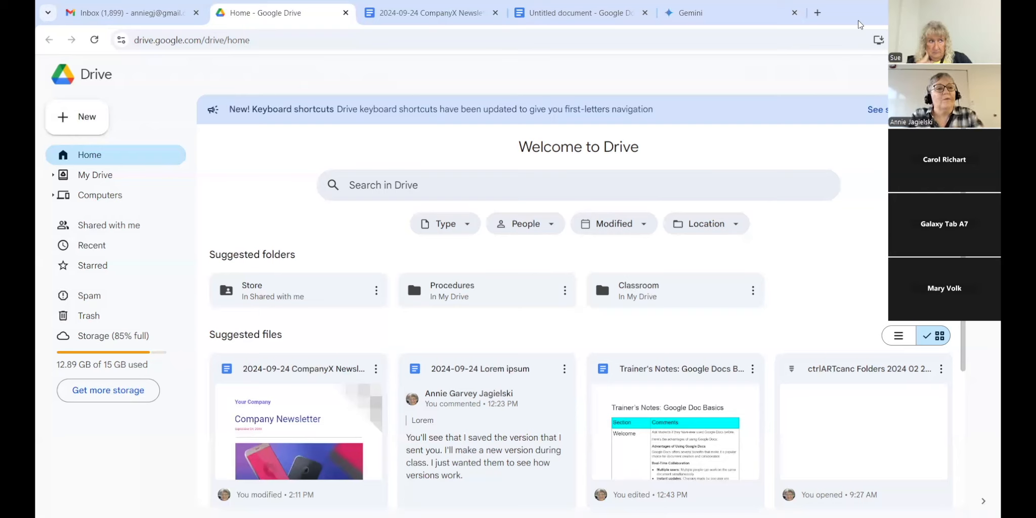
# Step: Create a new blank Google Docs document from Drive's New menu, then go back to Drive home
pyautogui.click(93, 121)
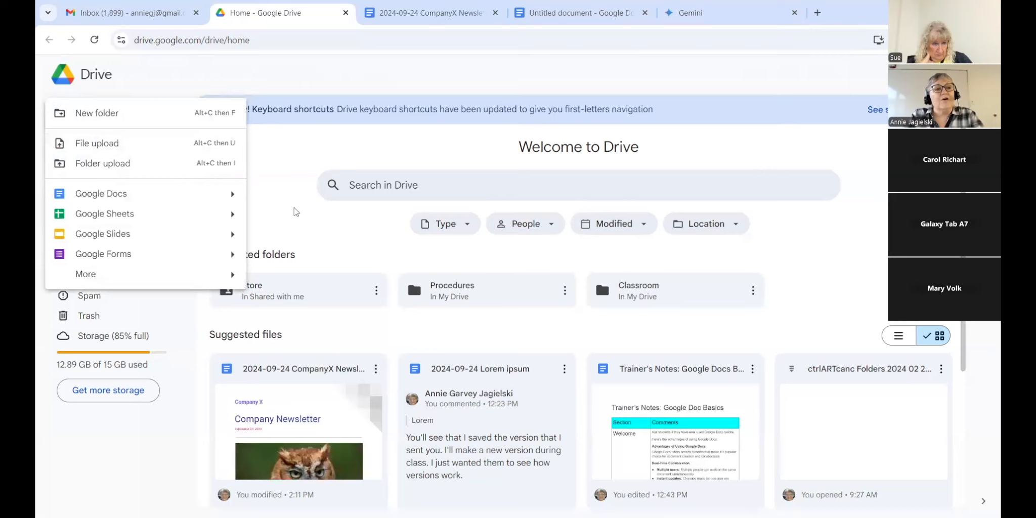
pyautogui.click(446, 129)
pyautogui.click(94, 117)
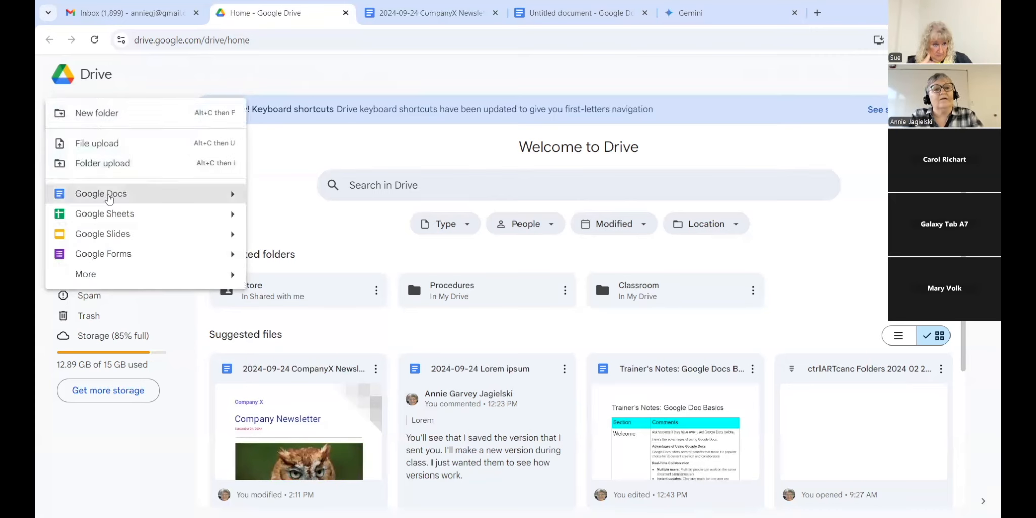
pyautogui.click(144, 201)
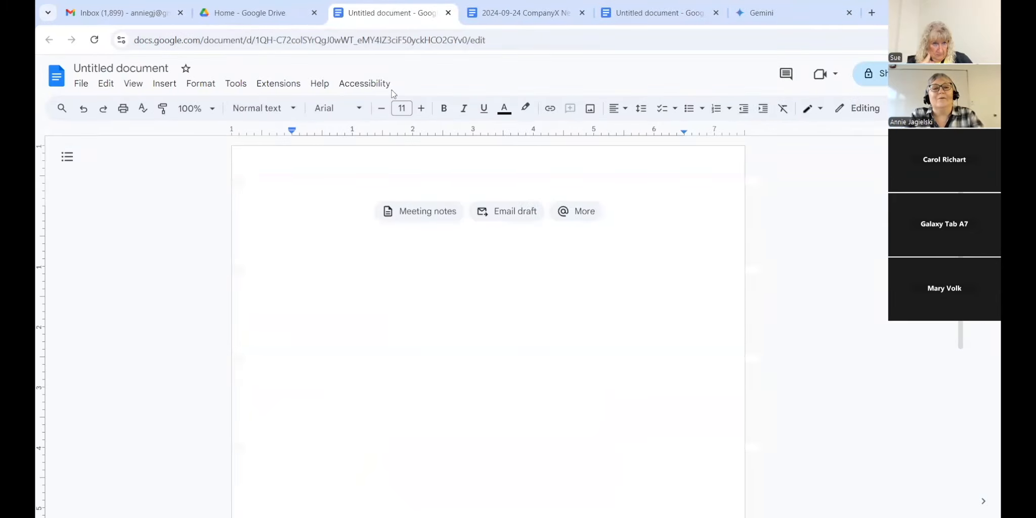
pyautogui.click(250, 12)
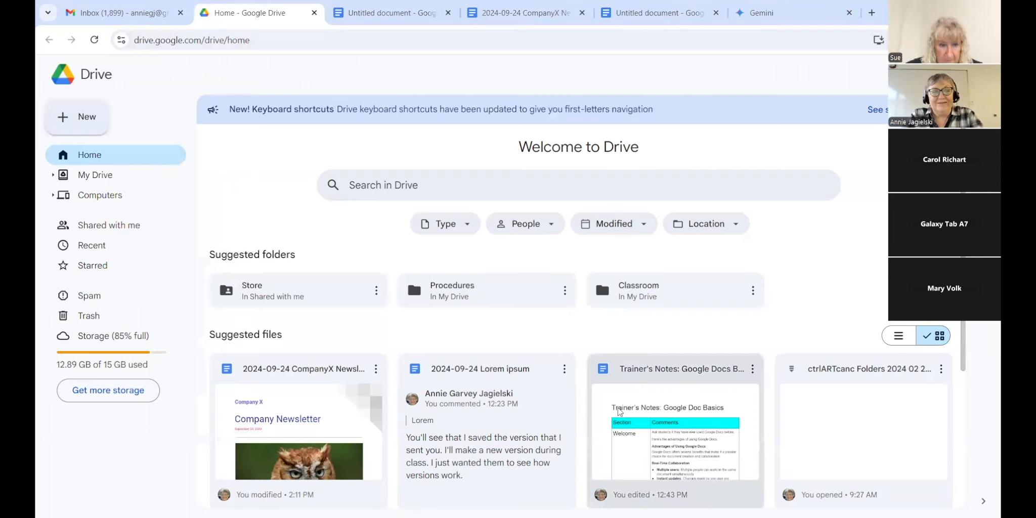
# Step: Open '2024-09-24 Lorem ipsum' from Drive's Suggested files and look through its text
pyautogui.doubleClick(505, 431)
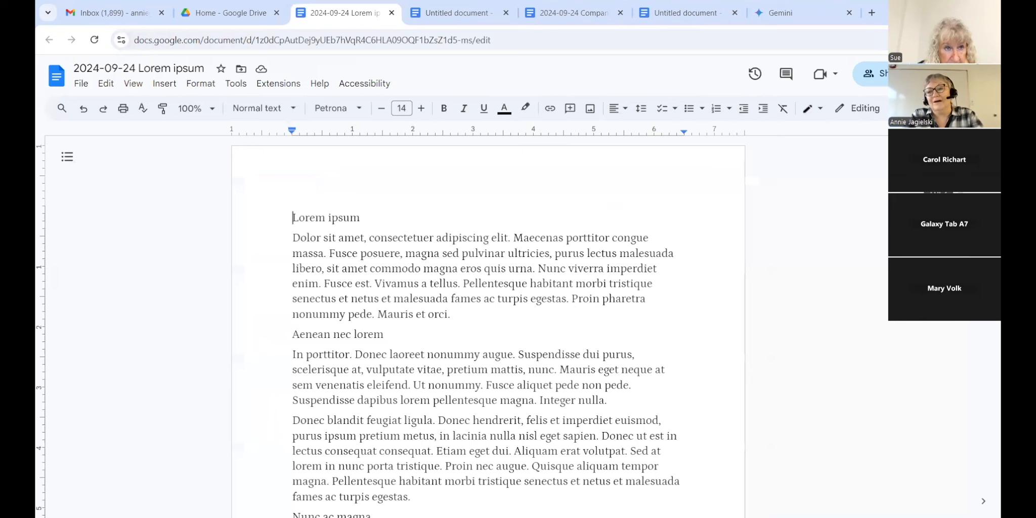
pyautogui.scroll(-1, 488, 326)
pyautogui.scroll(1, 488, 326)
pyautogui.scroll(-1, 488, 326)
pyautogui.scroll(1, 488, 326)
pyautogui.scroll(1, 488, 326)
pyautogui.scroll(1, 487, 326)
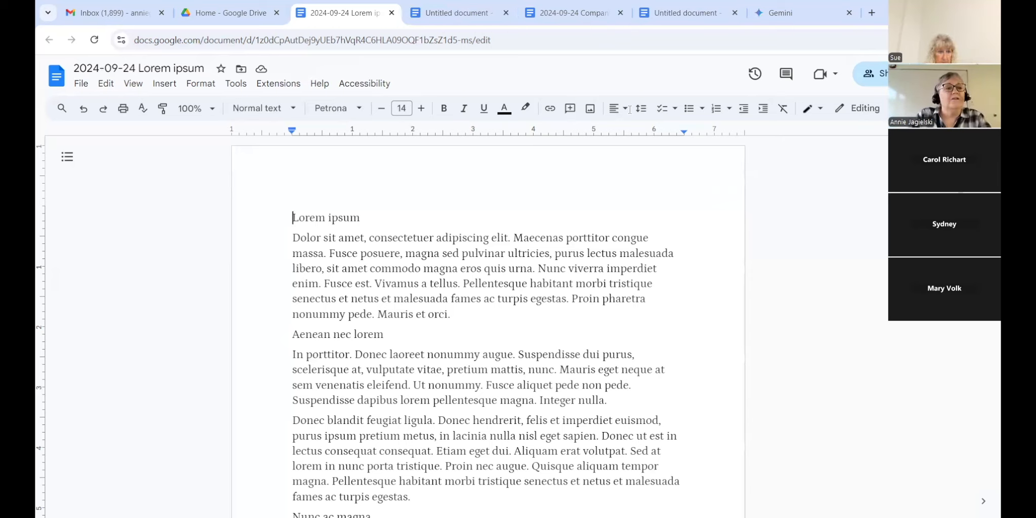
pyautogui.click(61, 108)
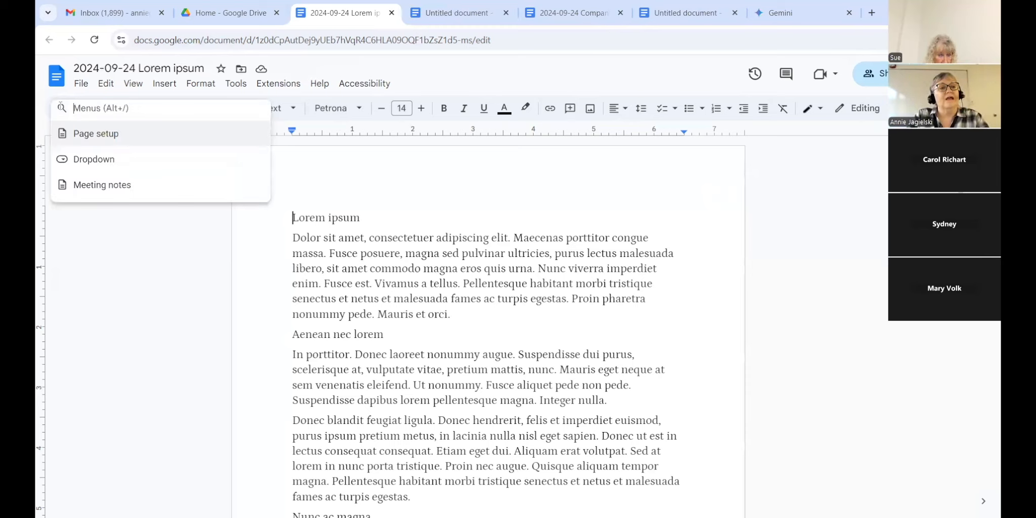
pyautogui.click(102, 219)
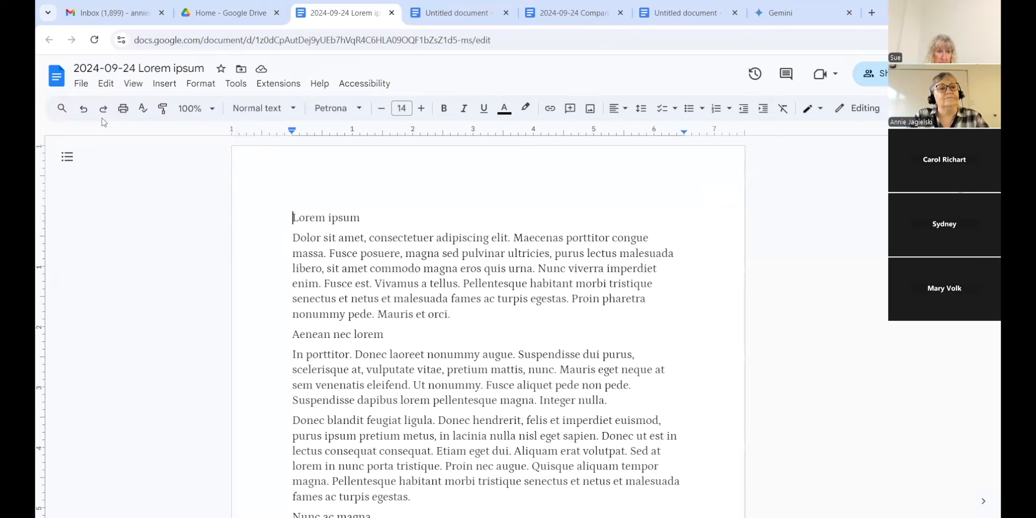
pyautogui.click(63, 109)
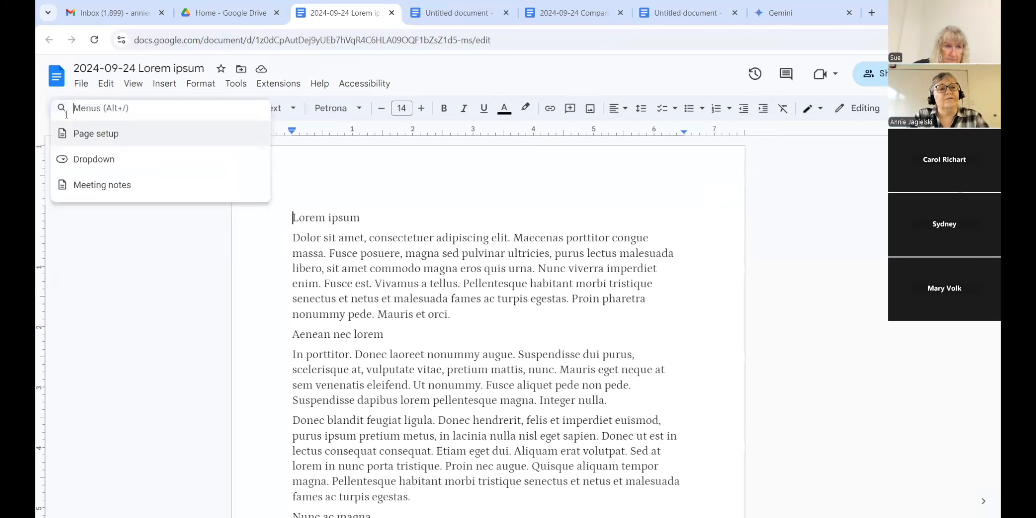
pyautogui.click(95, 230)
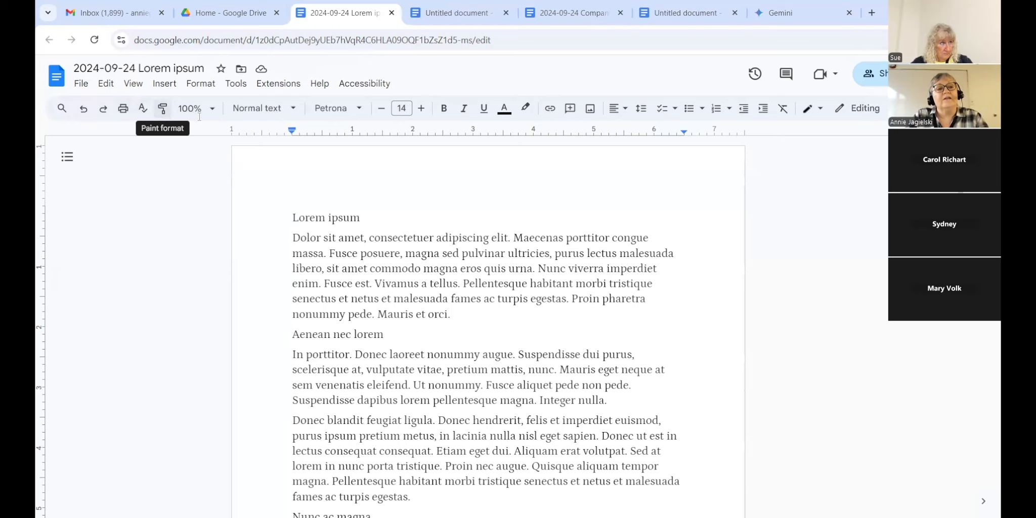
pyautogui.click(216, 111)
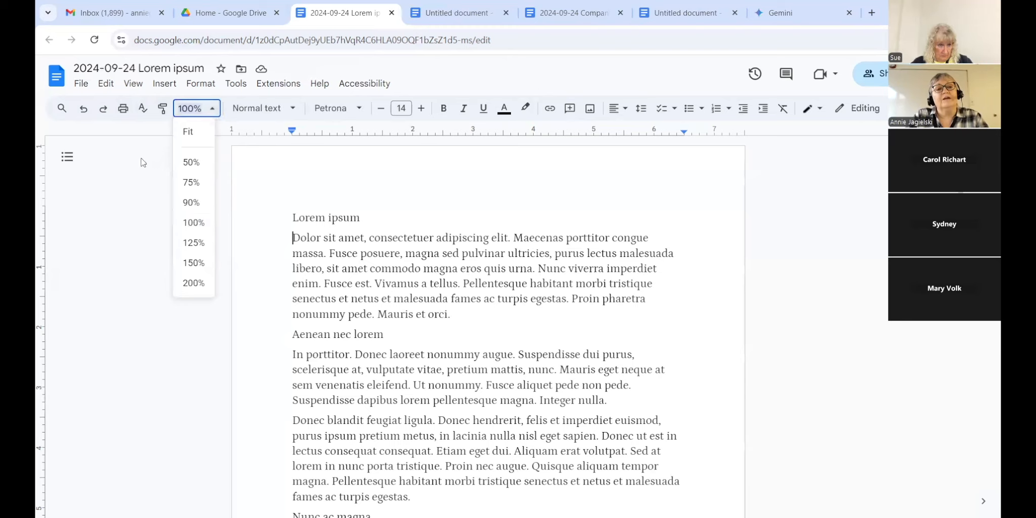
pyautogui.click(764, 216)
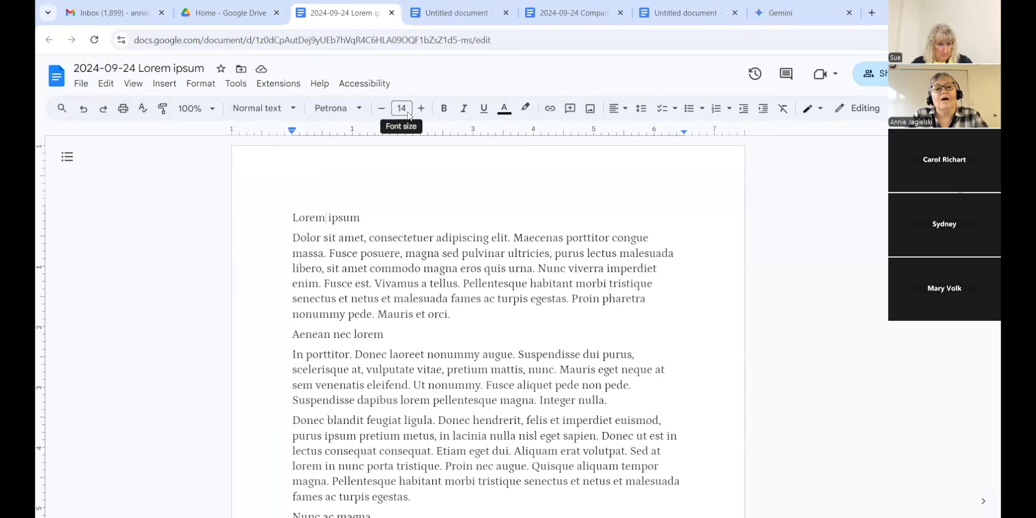
# Step: Select the Lorem ipsum heading and step its font size down to 11, then back to 14
pyautogui.click(360, 109)
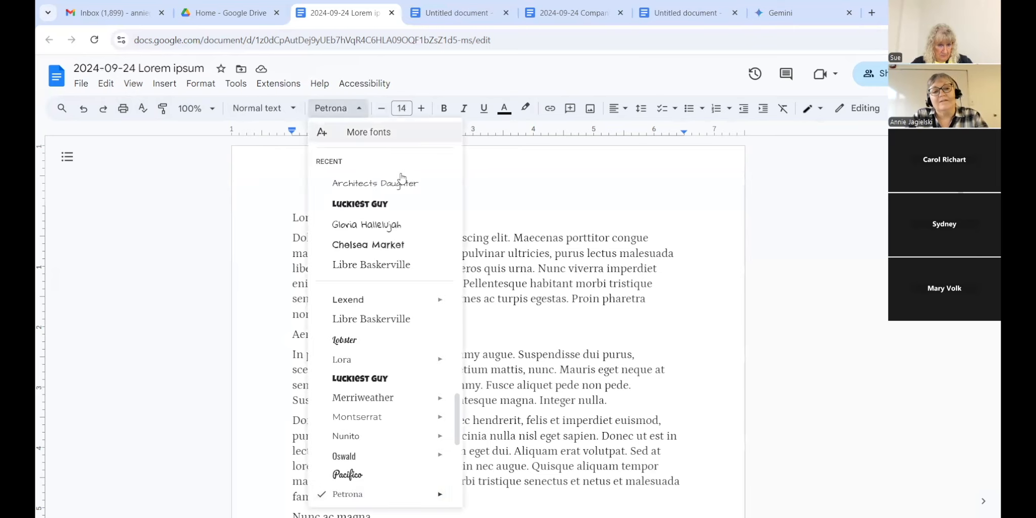
pyautogui.scroll(1, 429, 333)
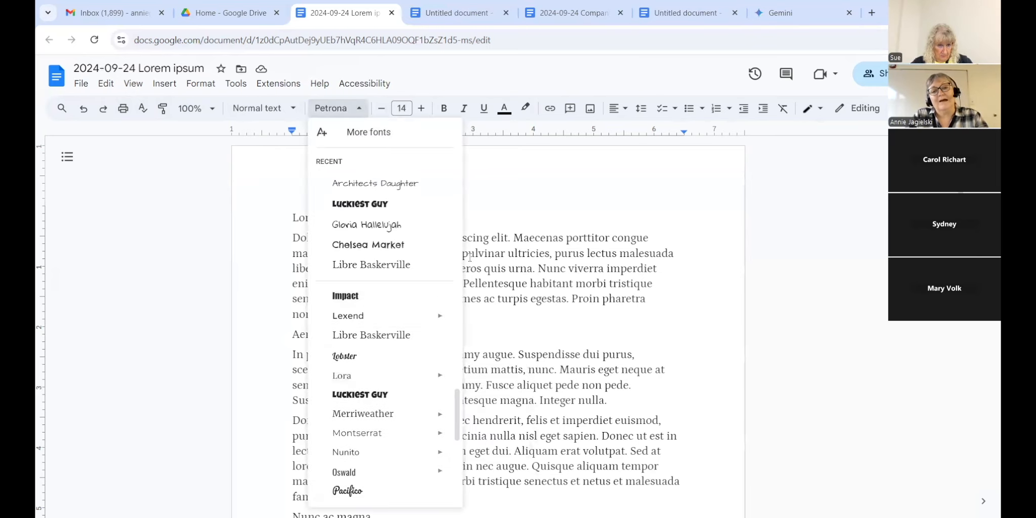
pyautogui.click(522, 188)
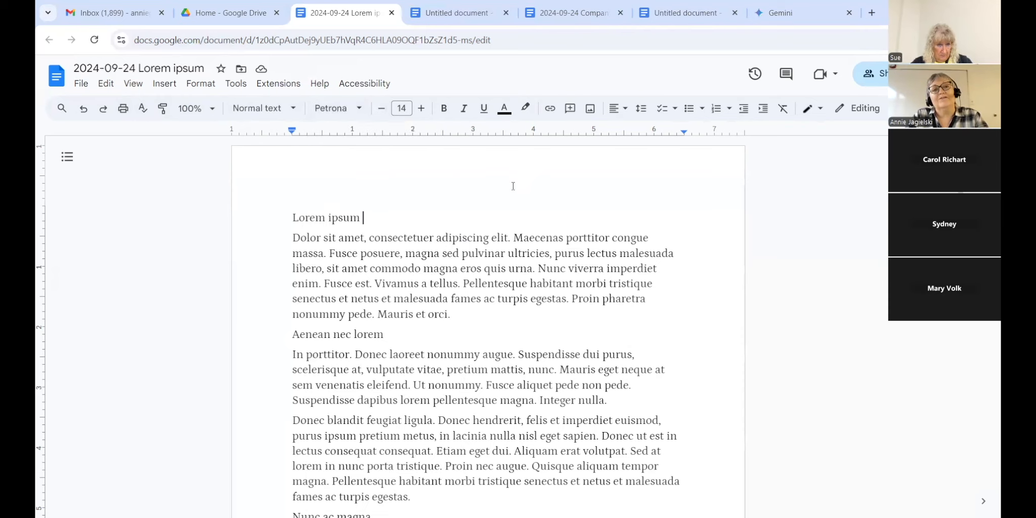
pyautogui.doubleClick(510, 180)
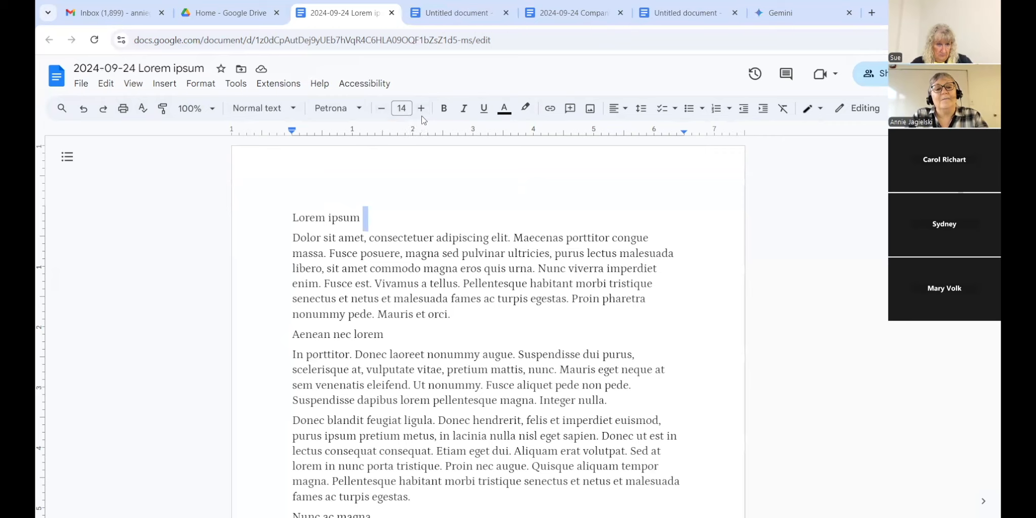
pyautogui.moveTo(293, 214); pyautogui.dragTo(361, 202)
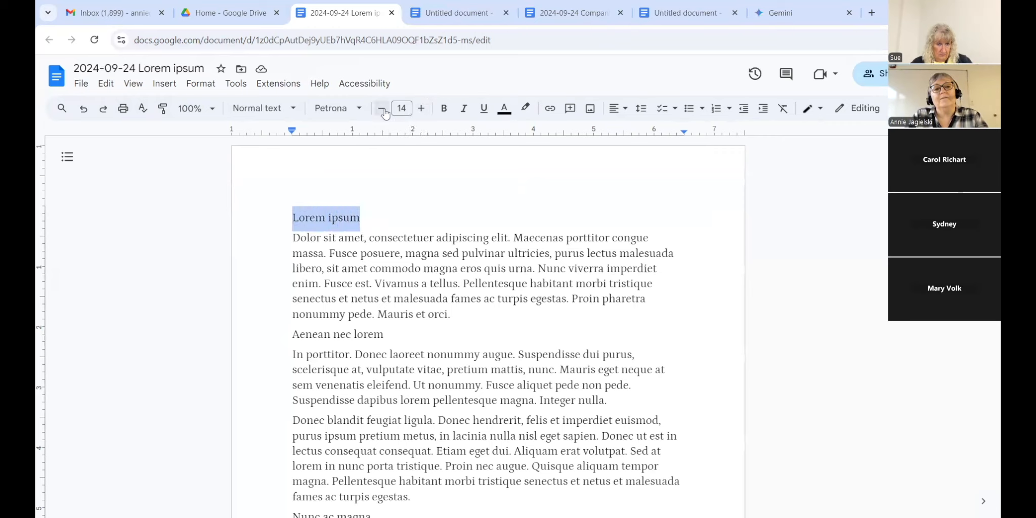
pyautogui.click(382, 109)
pyautogui.click(383, 110)
pyautogui.click(383, 110)
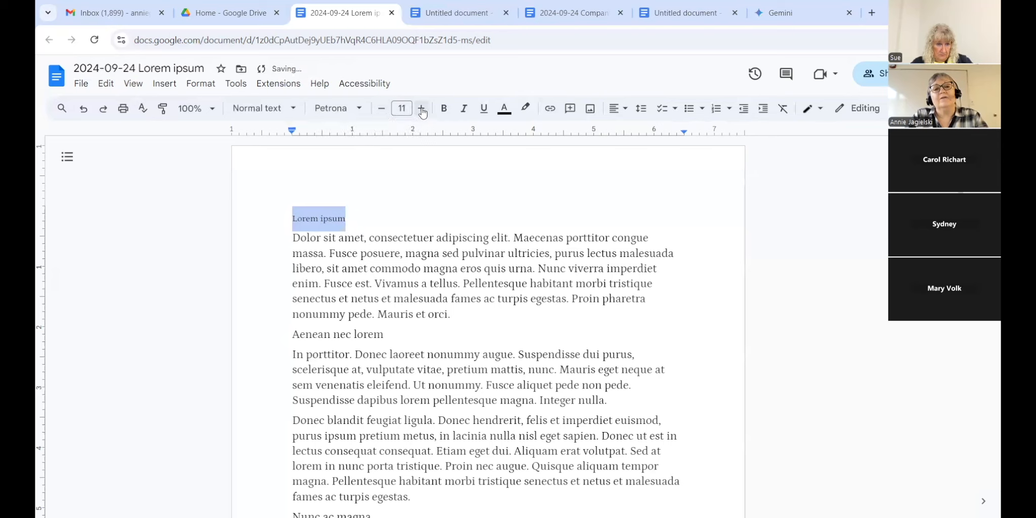
pyautogui.click(422, 111)
pyautogui.click(422, 110)
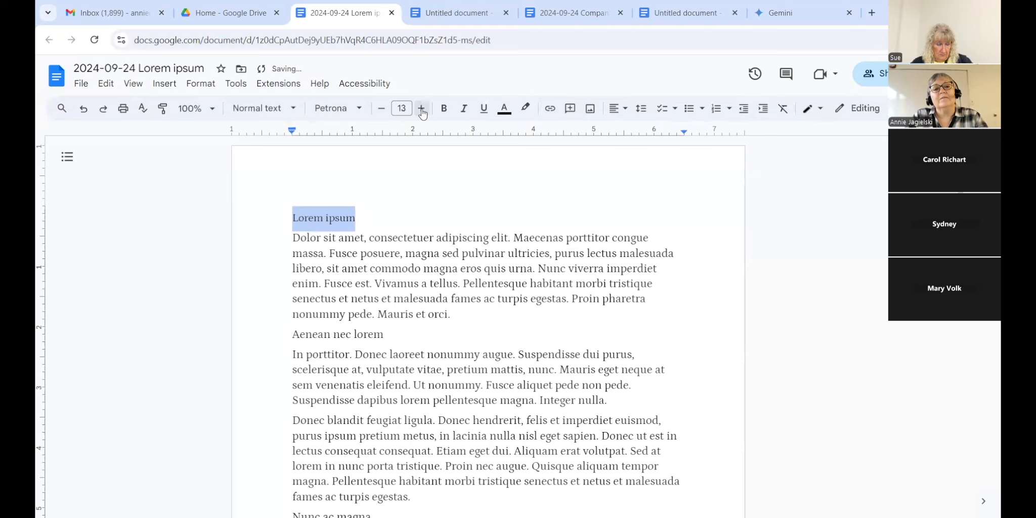
pyautogui.click(422, 111)
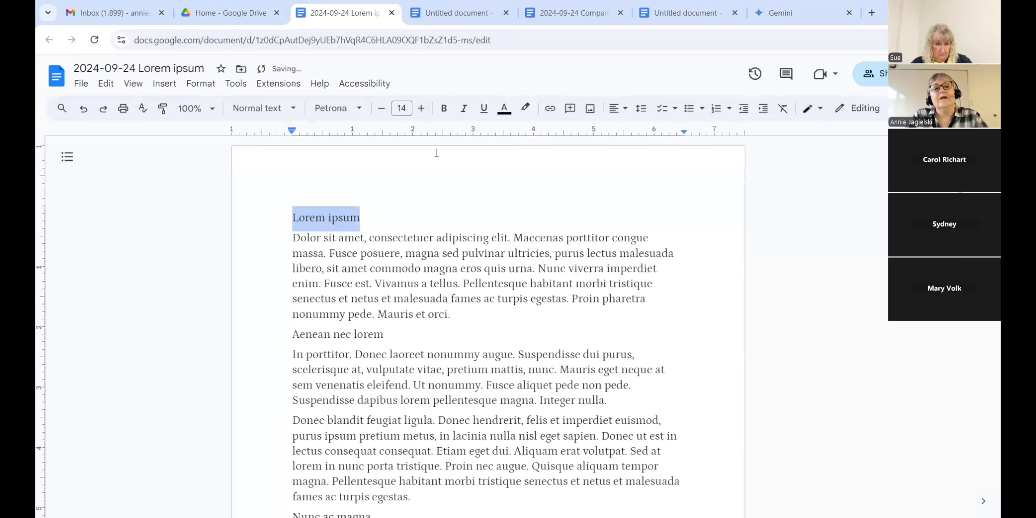
# Step: Make the Lorem ipsum heading bold, italic, underlined and blue, then reselect it
pyautogui.click(443, 117)
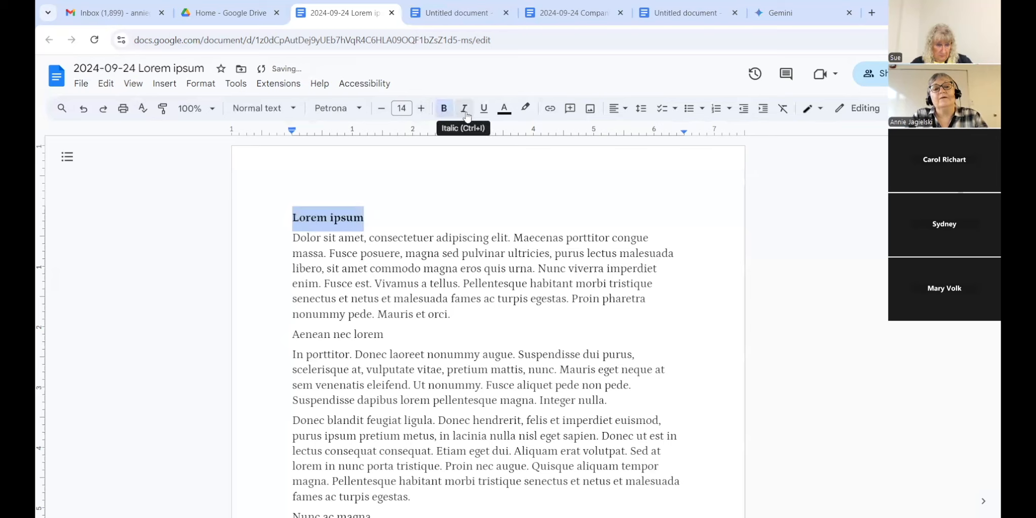
pyautogui.click(464, 115)
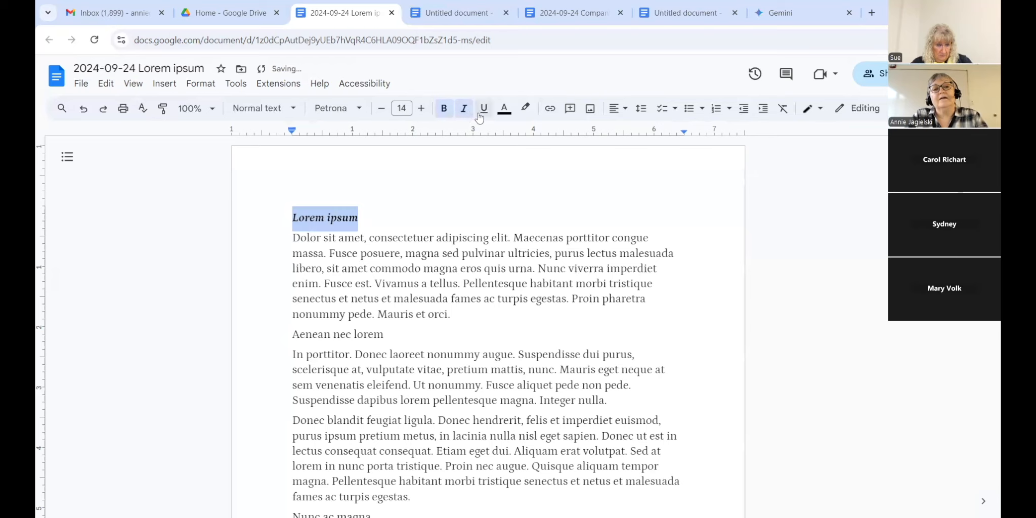
pyautogui.click(484, 109)
pyautogui.click(508, 109)
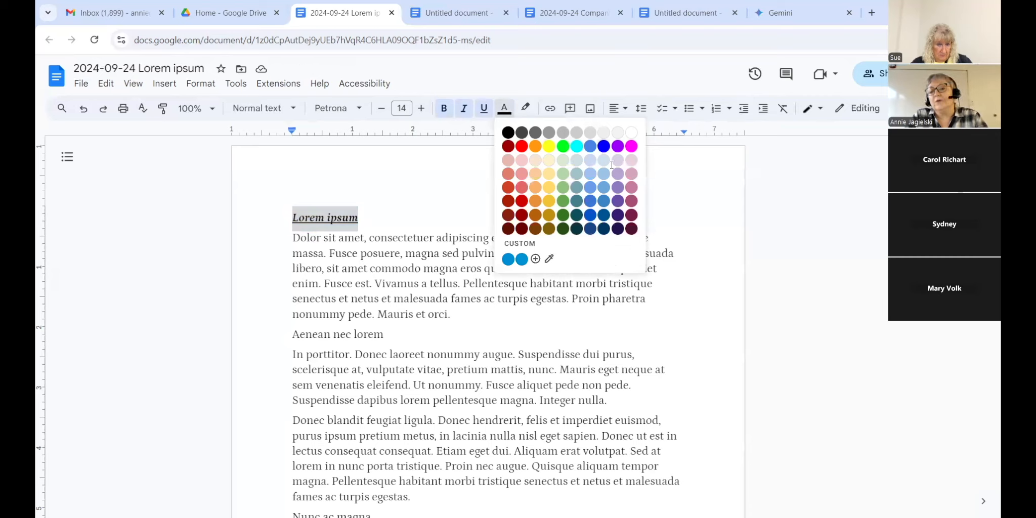
pyautogui.click(603, 146)
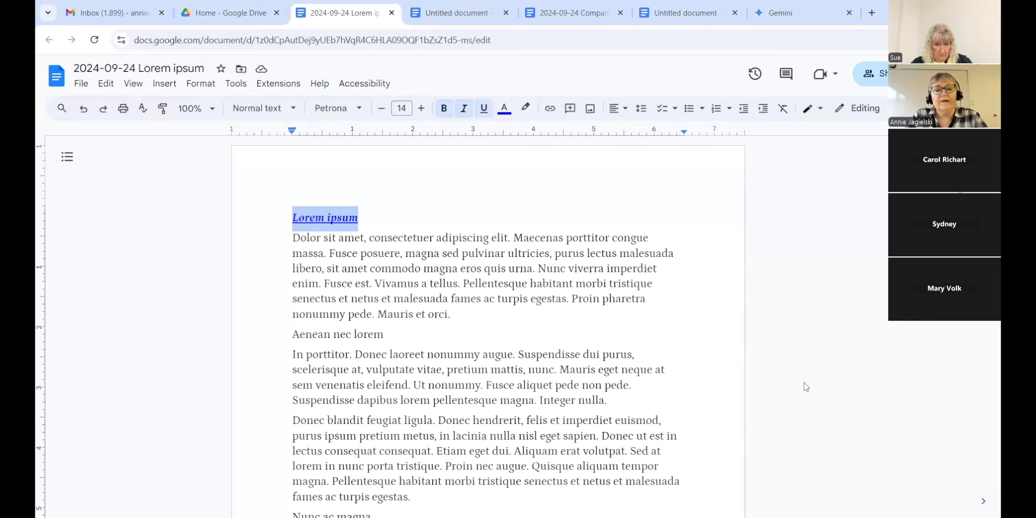
pyautogui.click(794, 224)
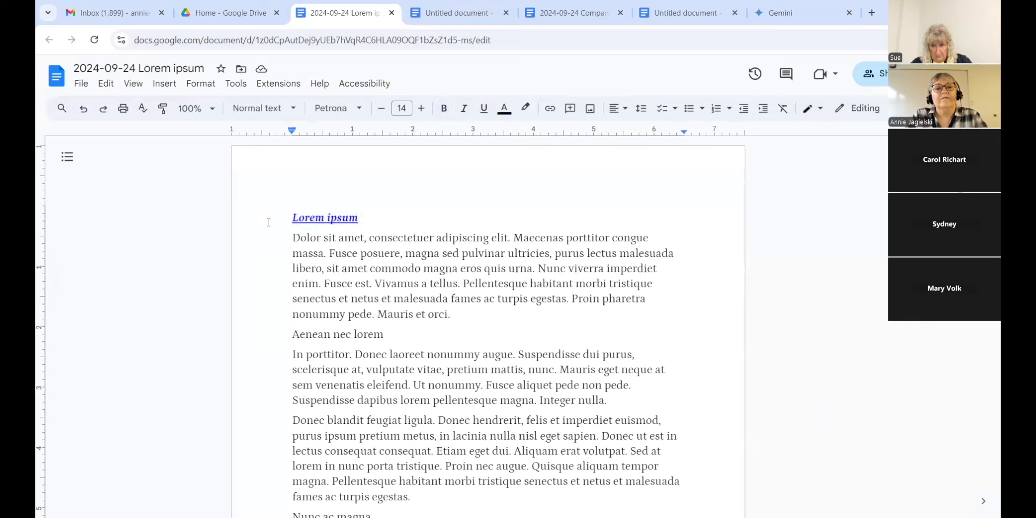
pyautogui.moveTo(298, 217); pyautogui.dragTo(359, 217)
pyautogui.moveTo(291, 218); pyautogui.dragTo(358, 217)
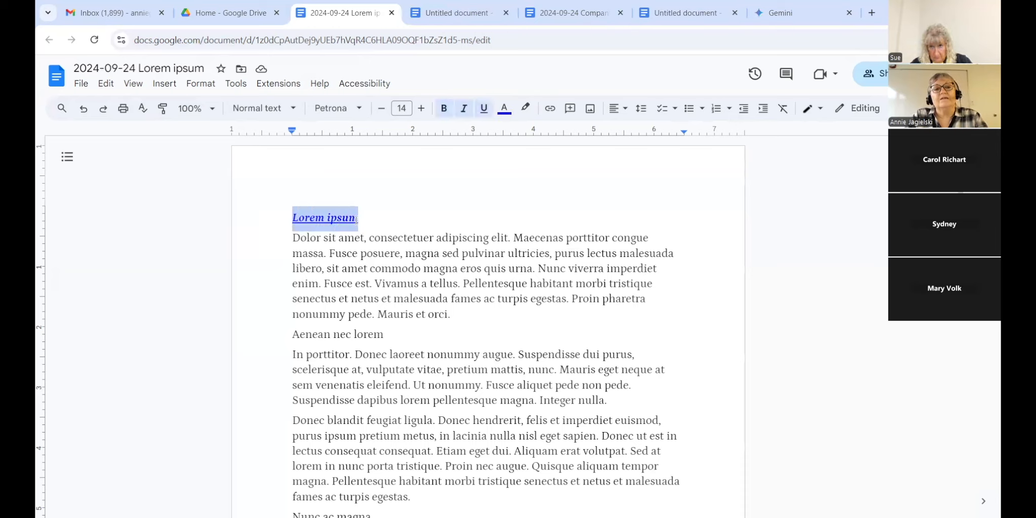
pyautogui.click(526, 111)
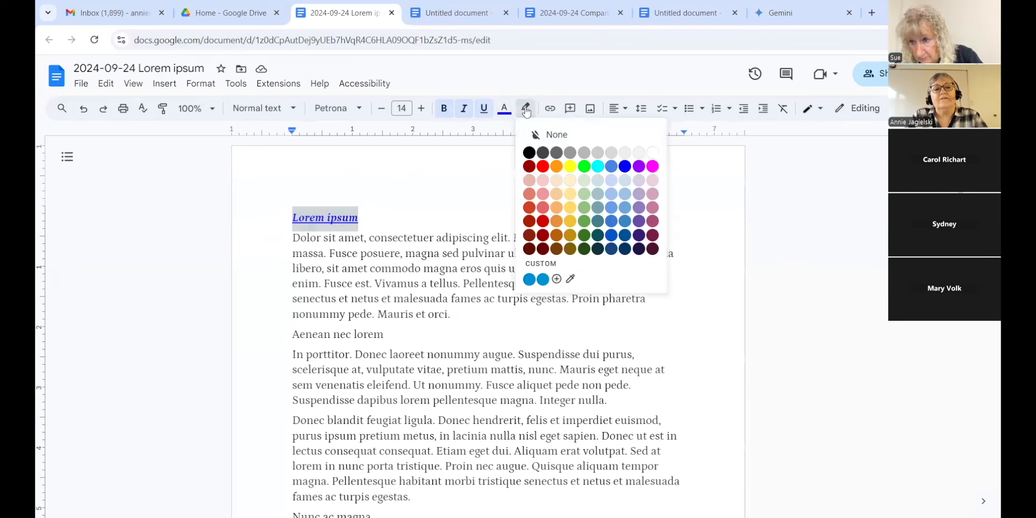
pyautogui.click(570, 167)
pyautogui.click(376, 199)
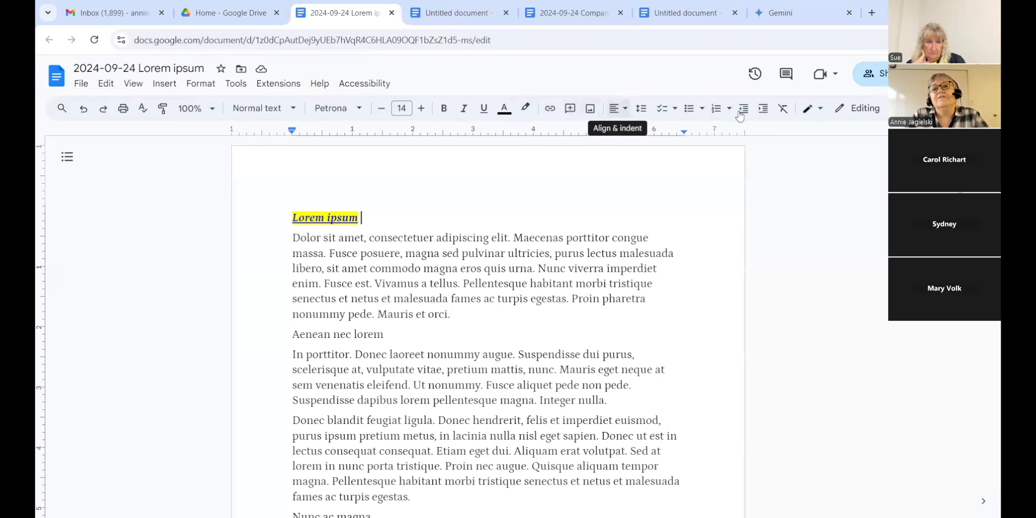
pyautogui.click(629, 114)
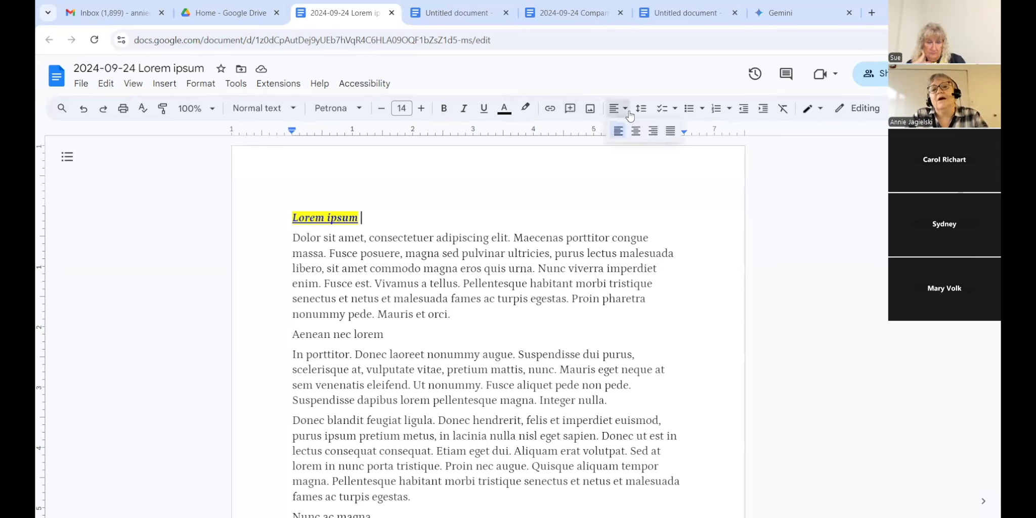
pyautogui.click(635, 132)
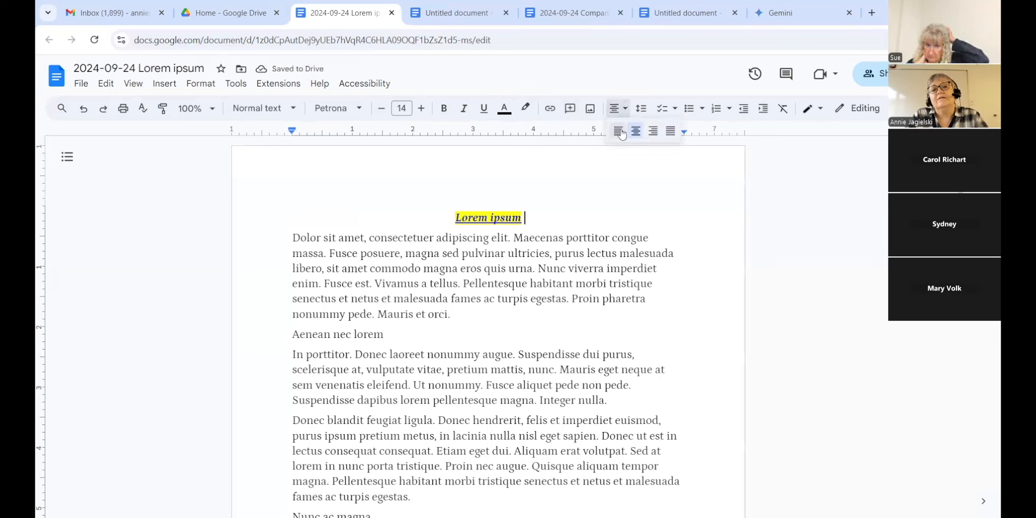
pyautogui.click(618, 110)
pyautogui.click(622, 133)
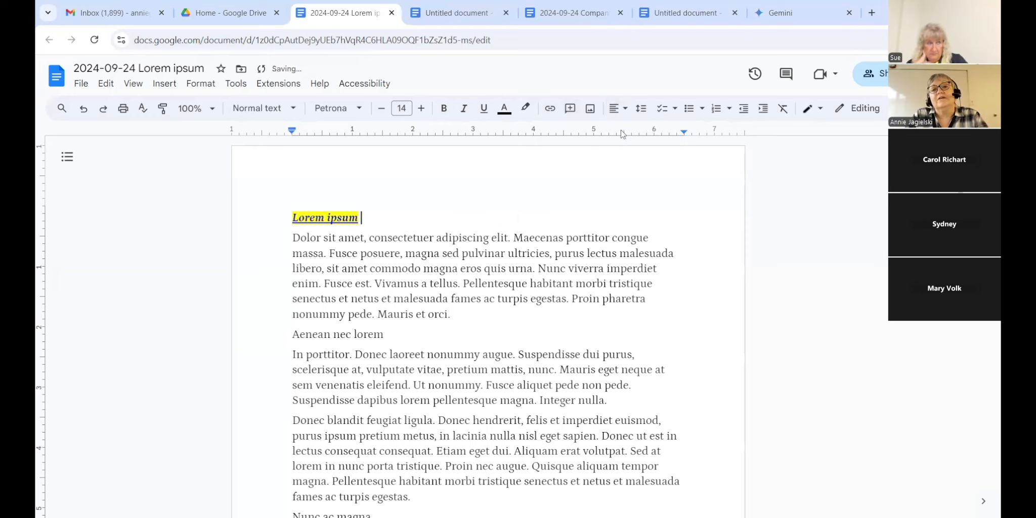
pyautogui.click(640, 109)
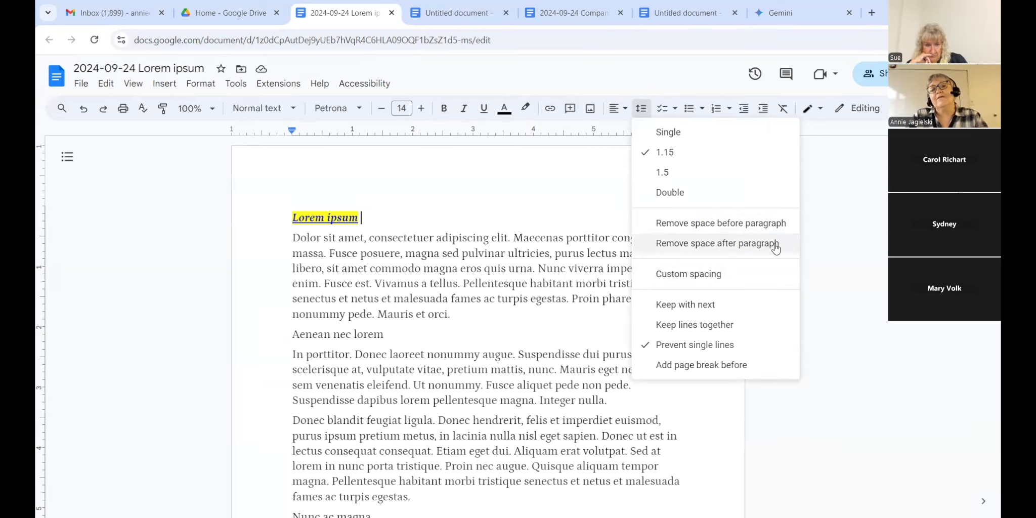
pyautogui.click(822, 227)
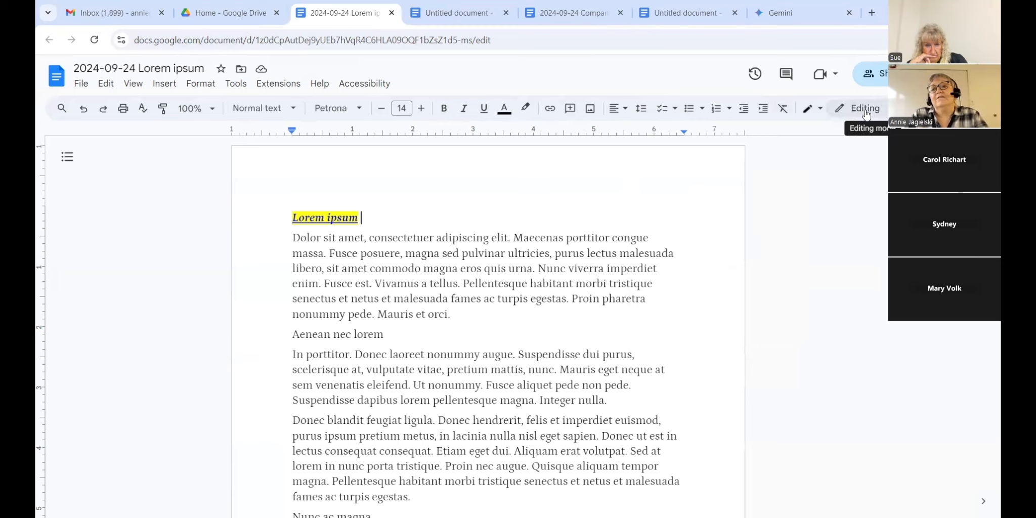
# Step: Undo the heading's alignment, highlight, colour, underline, italic and bold changes back to plain Petrona 14
pyautogui.click(289, 218)
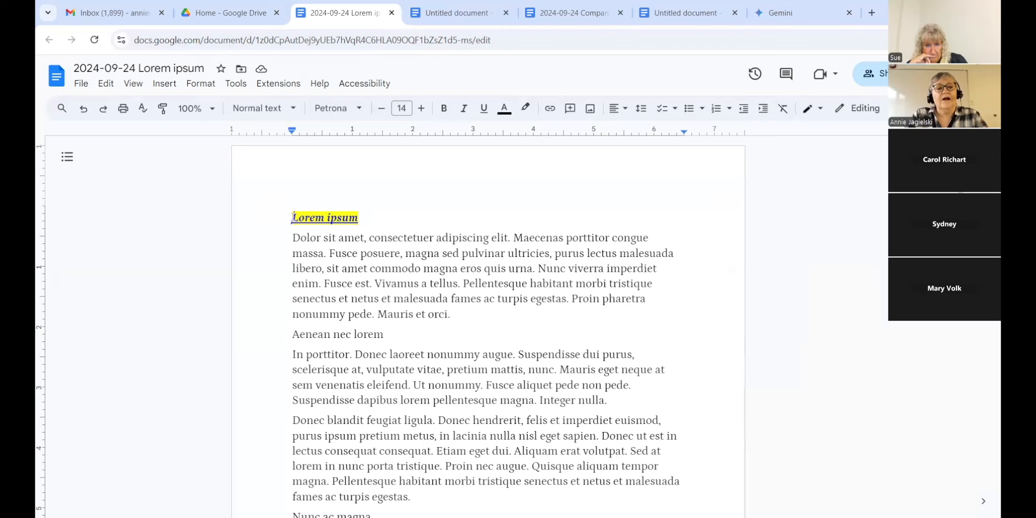
pyautogui.click(84, 109)
pyautogui.click(84, 111)
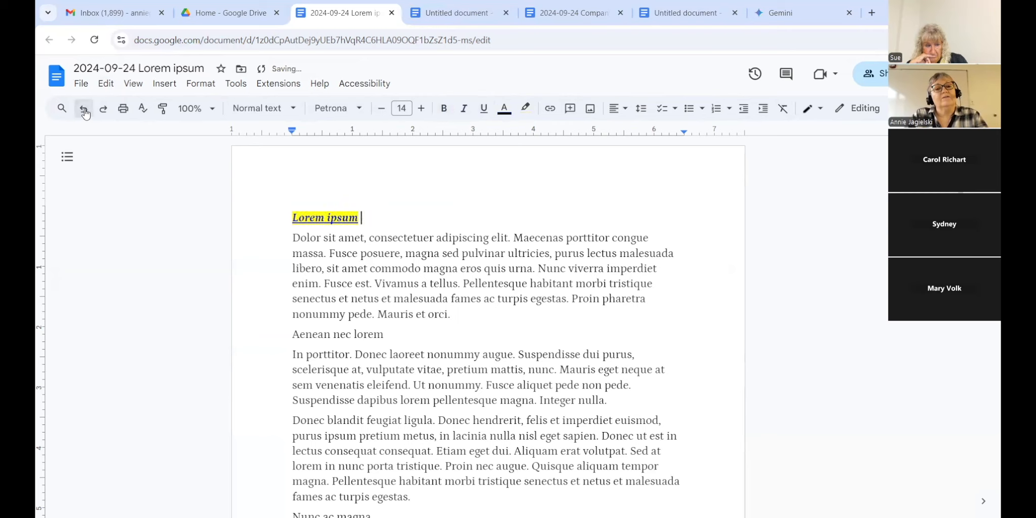
pyautogui.click(84, 111)
pyautogui.click(84, 110)
pyautogui.click(84, 110)
pyautogui.click(84, 109)
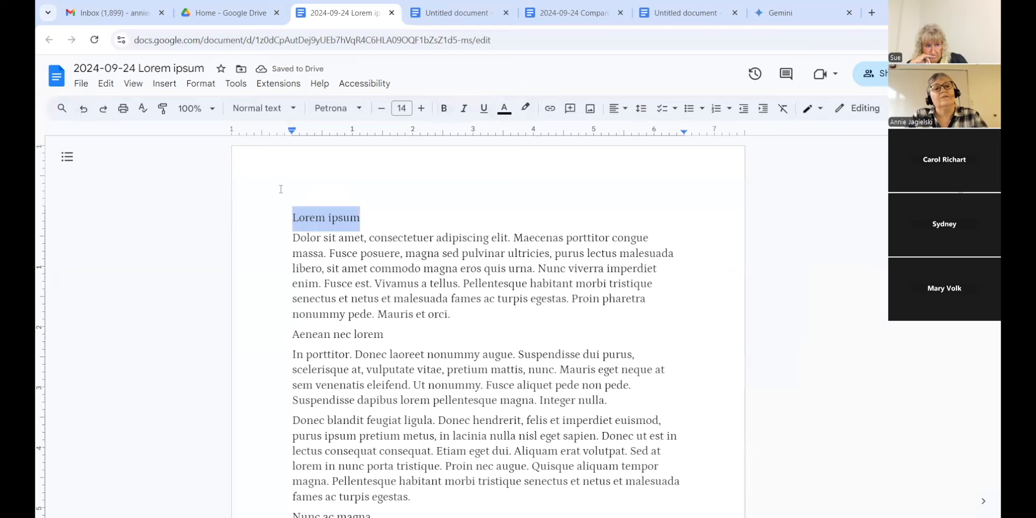
# Step: Select the Lorem ipsum heading and scroll the toolbar's font list
pyautogui.click(291, 215)
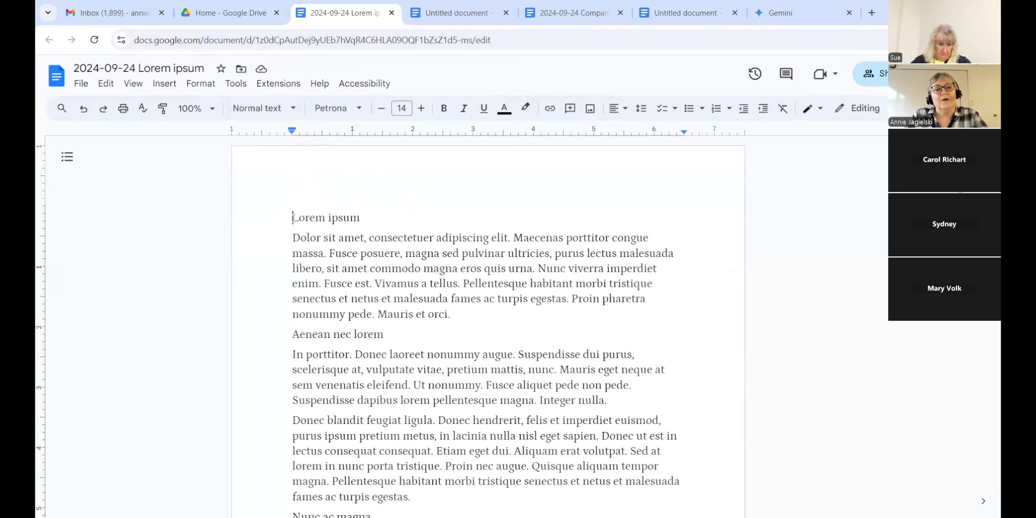
pyautogui.moveTo(294, 219); pyautogui.dragTo(360, 218)
pyautogui.click(338, 109)
pyautogui.moveTo(456, 374); pyautogui.dragTo(453, 298)
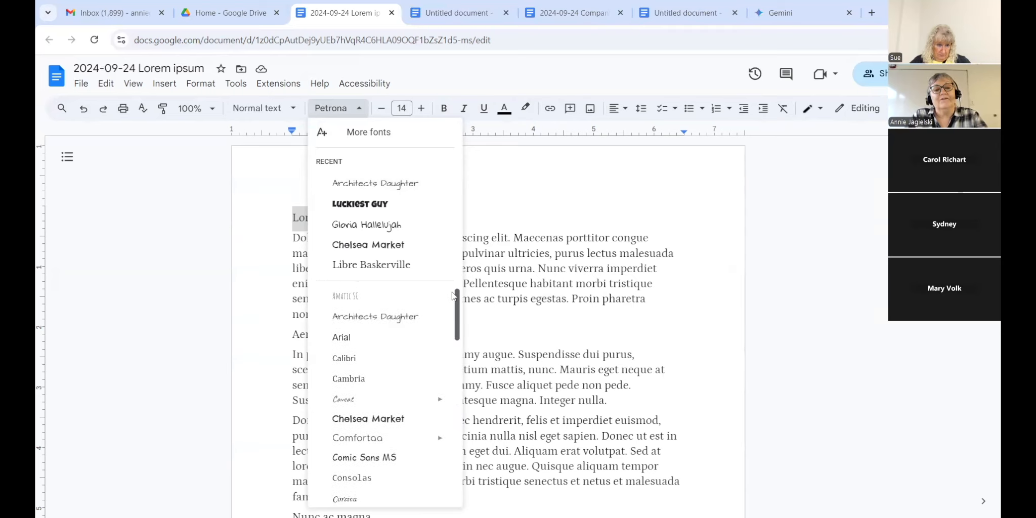
# Step: Apply Architects Daughter to Lorem ipsum and update the Normal text style to match it
pyautogui.click(402, 317)
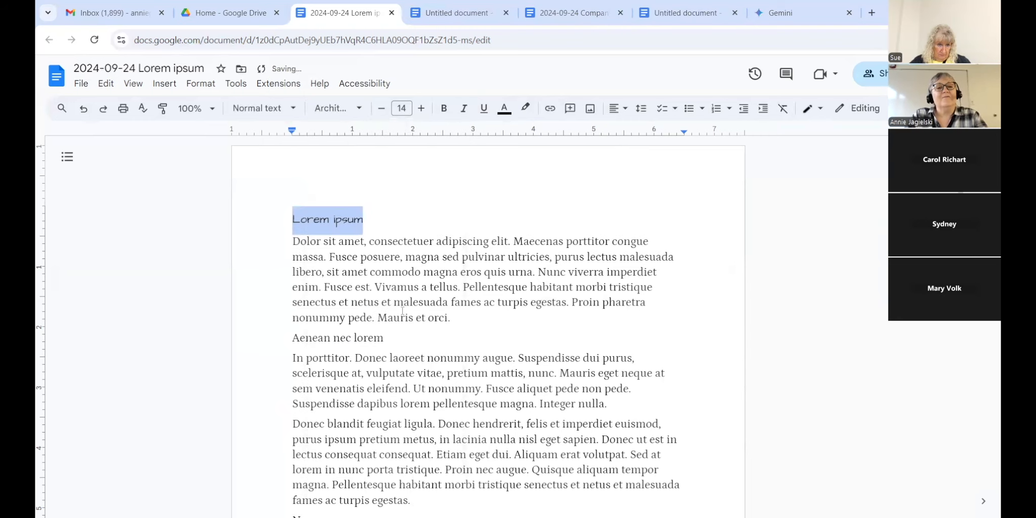
pyautogui.click(292, 110)
pyautogui.moveTo(344, 145)
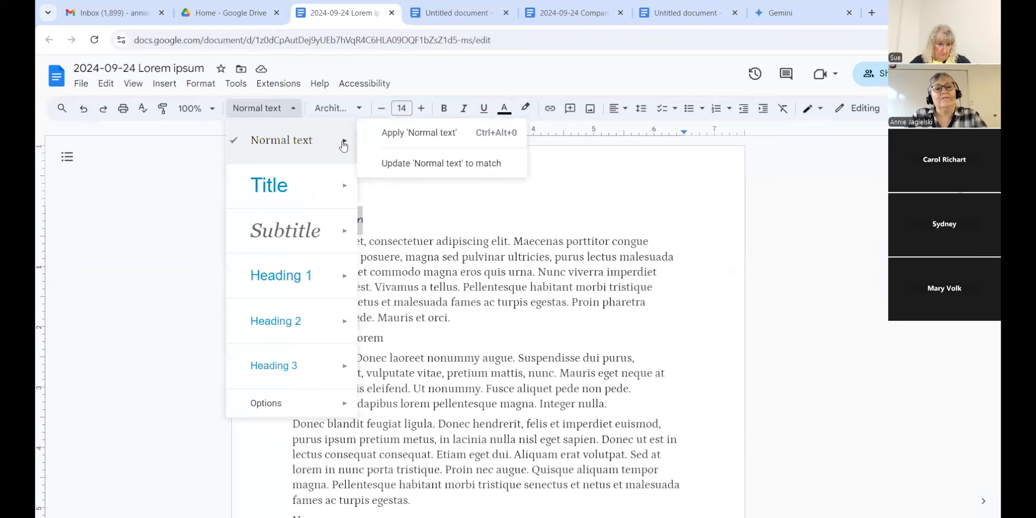
pyautogui.click(387, 166)
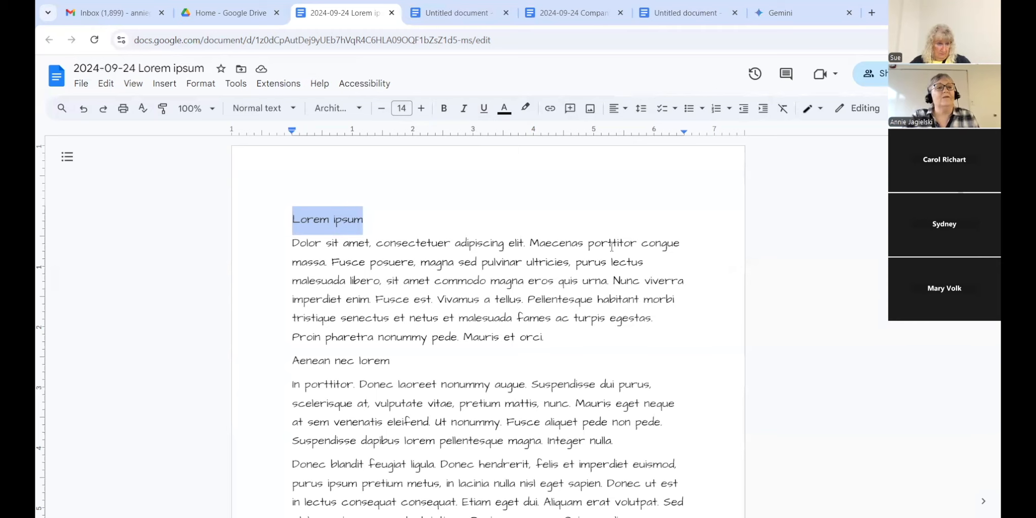
# Step: Undo the Normal text style update and the Architects Daughter font change
pyautogui.click(84, 108)
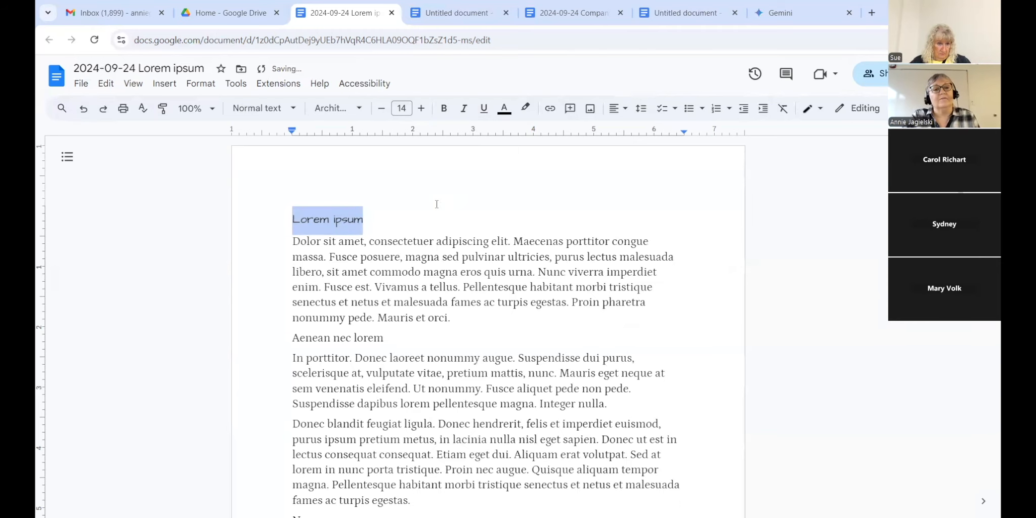
pyautogui.click(84, 108)
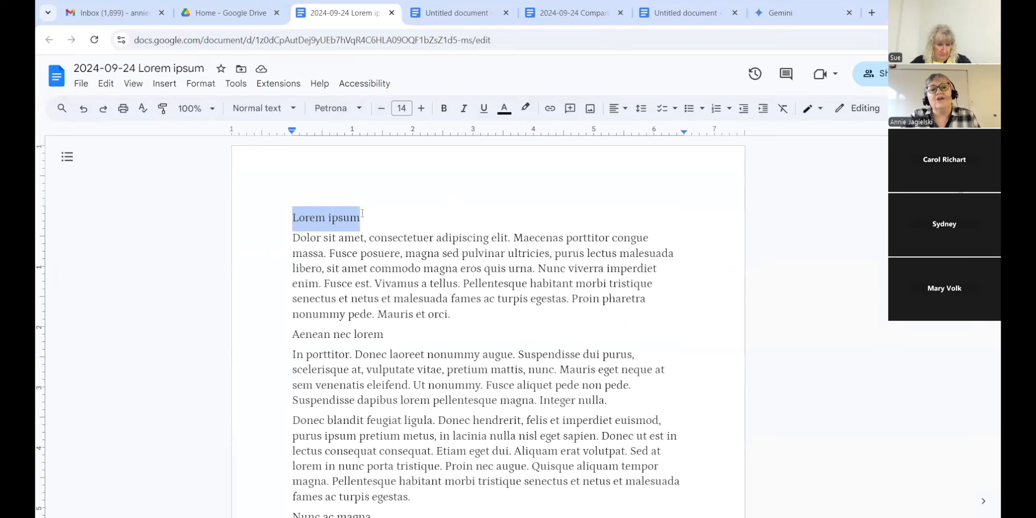
# Step: Apply the Title style to the Lorem ipsum line
pyautogui.click(292, 108)
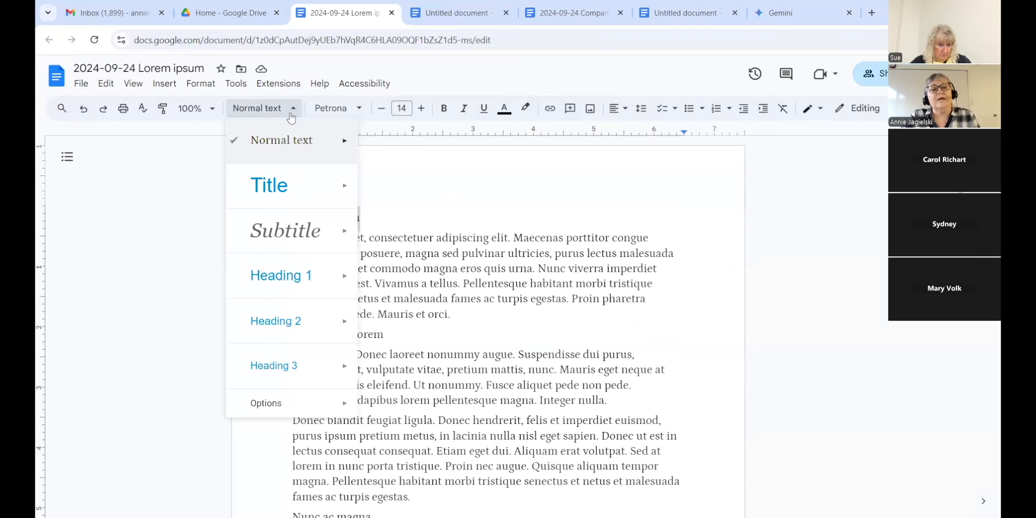
pyautogui.moveTo(285, 176)
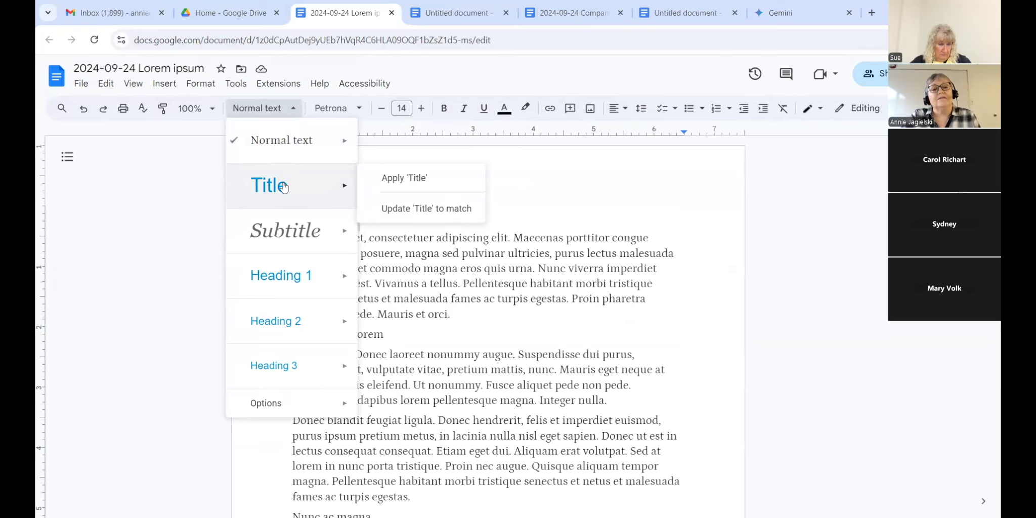
pyautogui.click(284, 184)
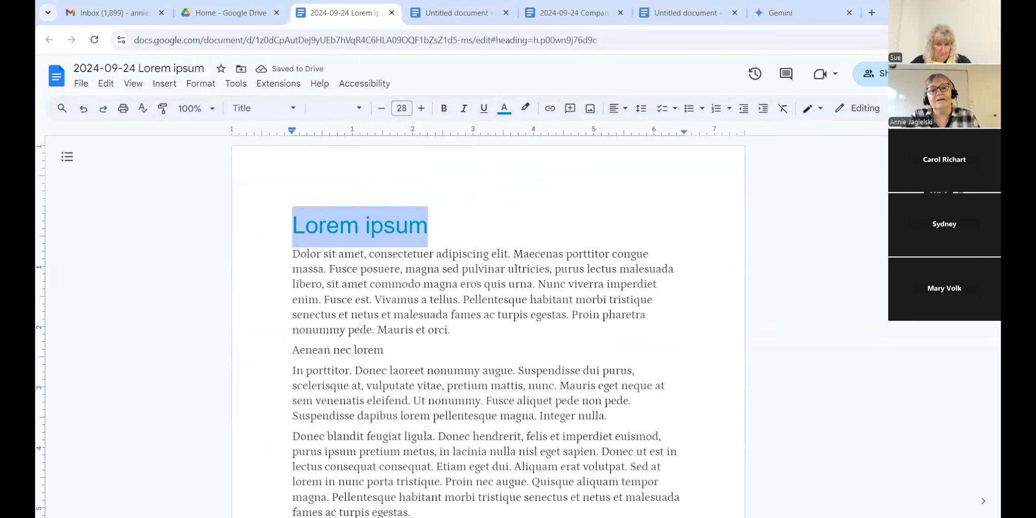
# Step: Make Aenean nec lorem a Heading 1, then select the Nunc ac magna heading
pyautogui.scroll(-2, 293, 205)
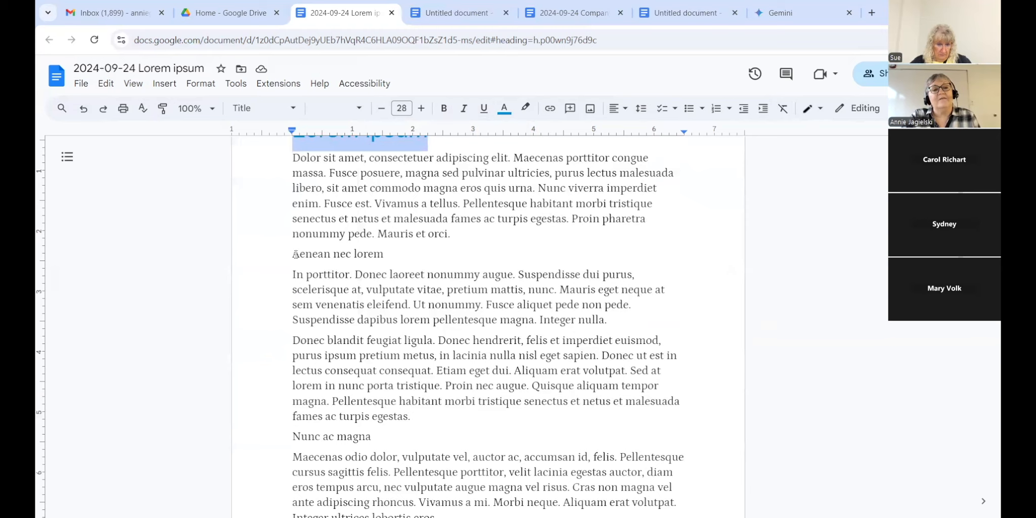
pyautogui.moveTo(293, 254); pyautogui.dragTo(385, 256)
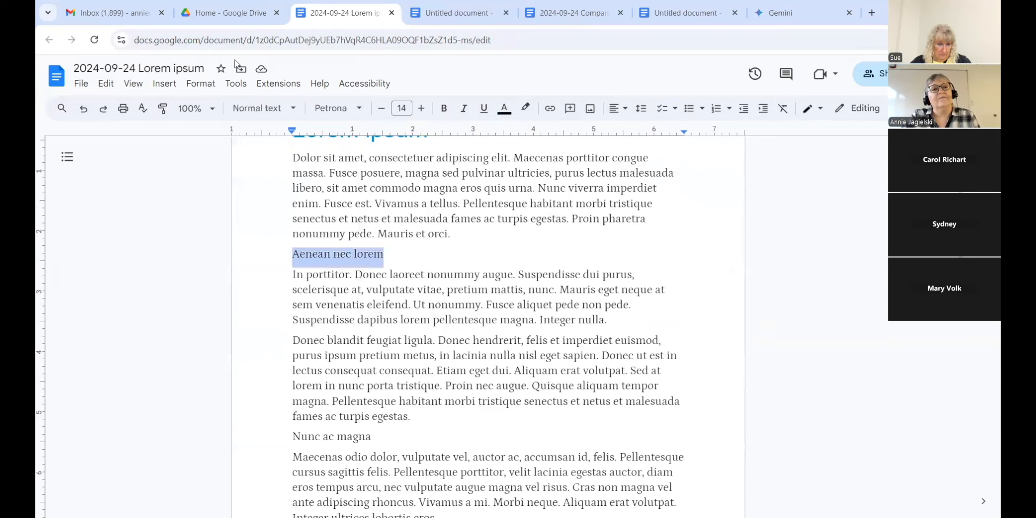
pyautogui.click(288, 107)
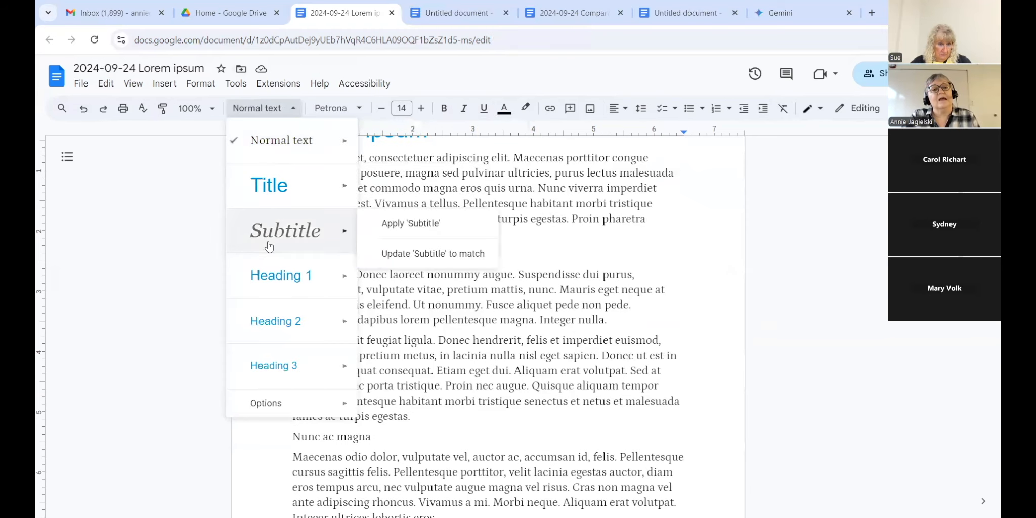
pyautogui.click(272, 277)
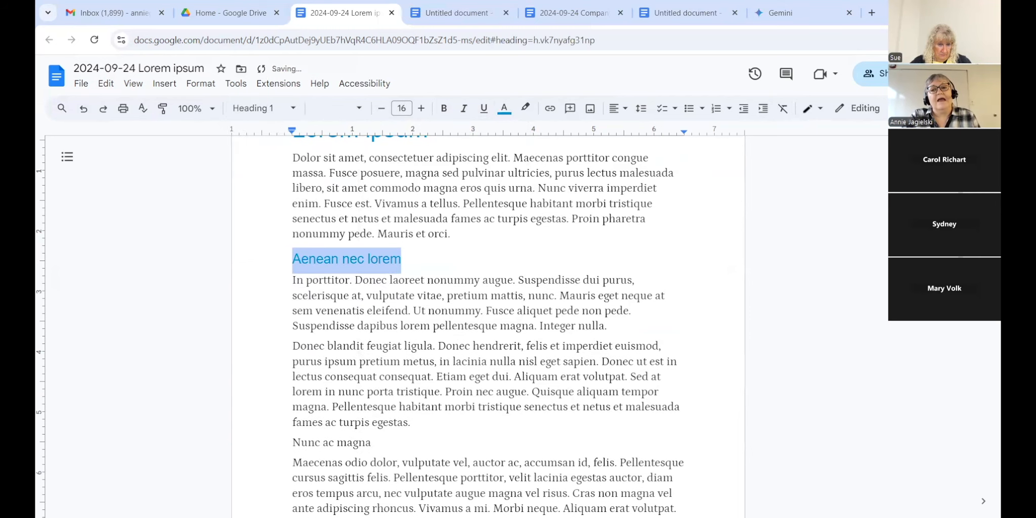
pyautogui.scroll(-3, 486, 323)
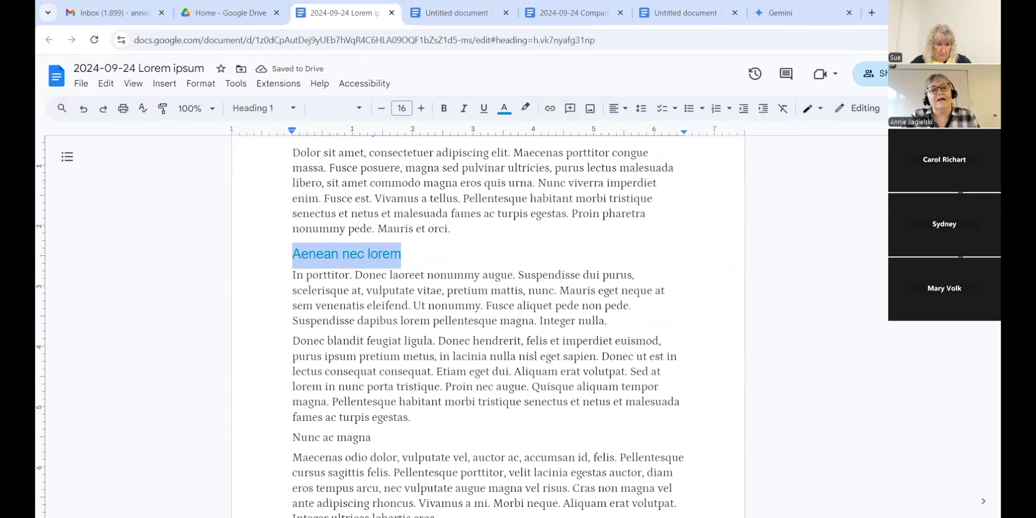
pyautogui.scroll(-1, 485, 324)
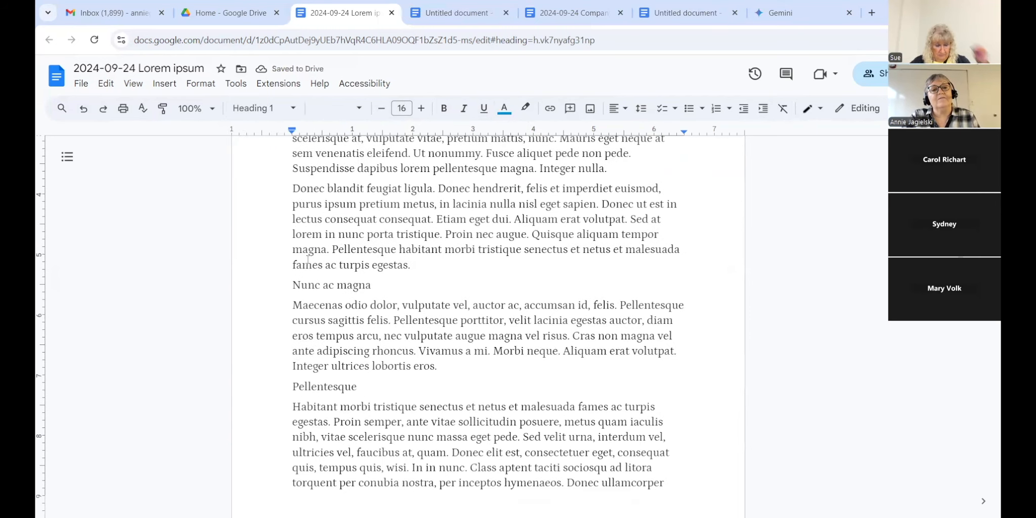
pyautogui.moveTo(293, 285); pyautogui.dragTo(415, 287)
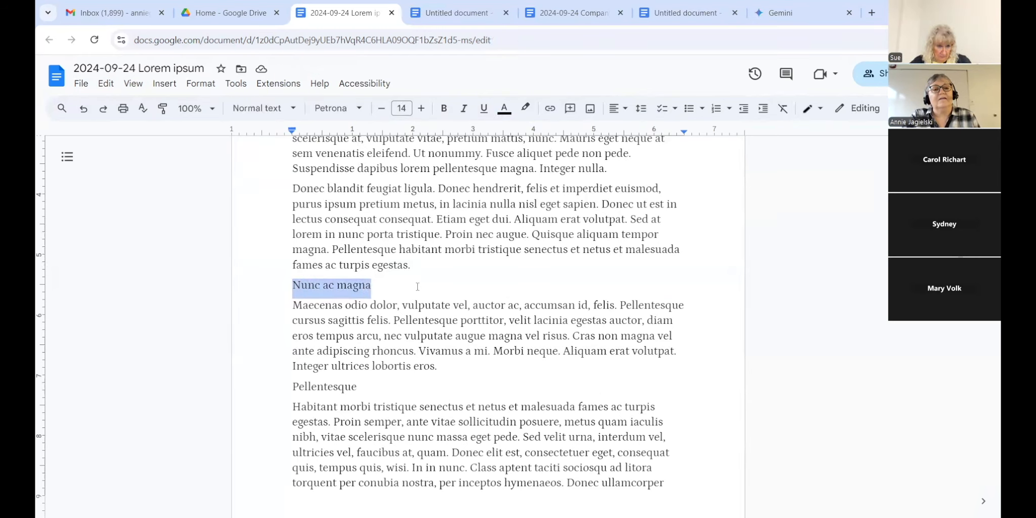
# Step: Make Nunc ac magna a Heading 2, italicised and shrunk to size 12
pyautogui.click(263, 108)
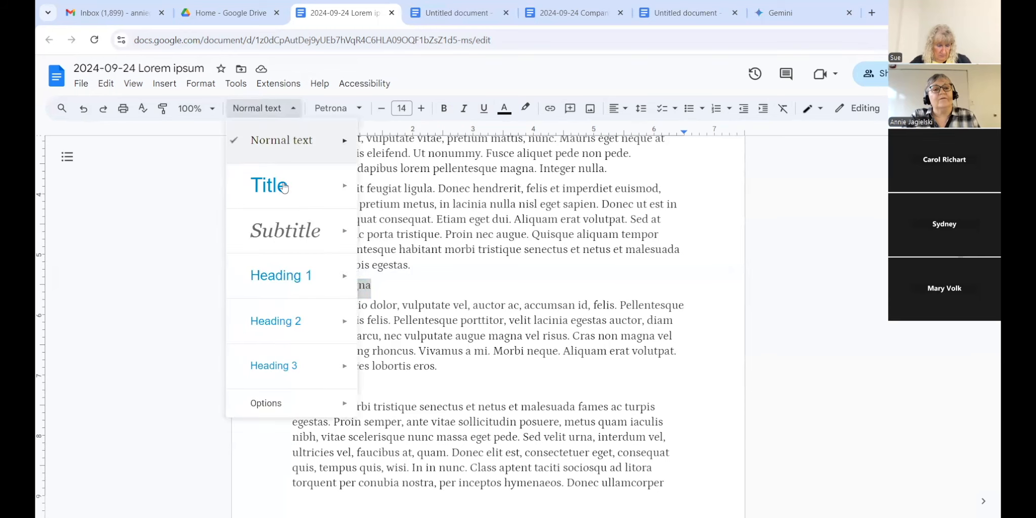
pyautogui.click(277, 319)
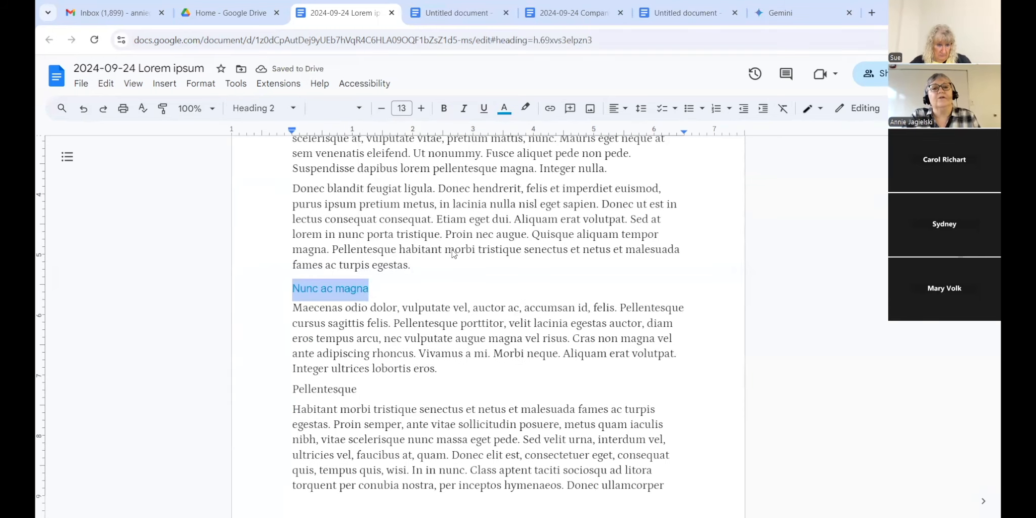
pyautogui.click(464, 111)
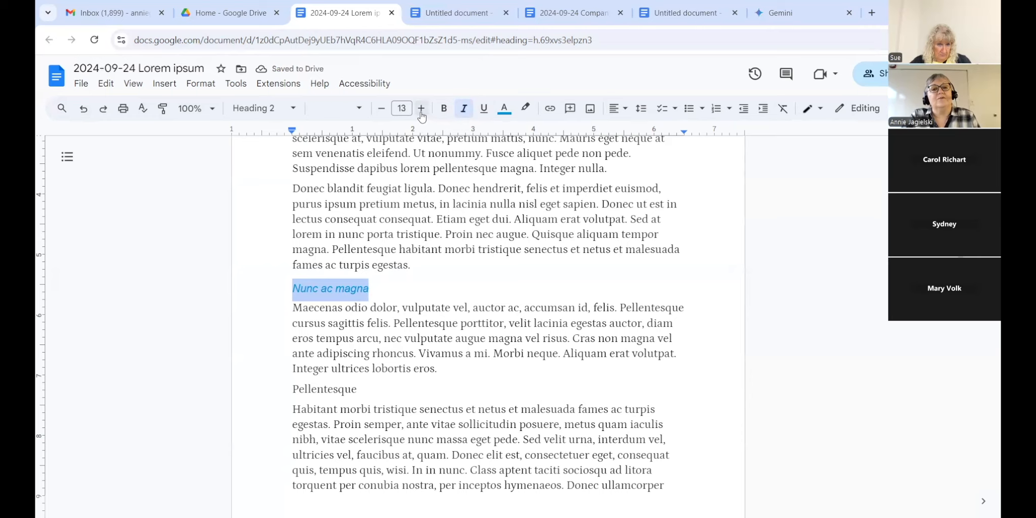
pyautogui.click(382, 107)
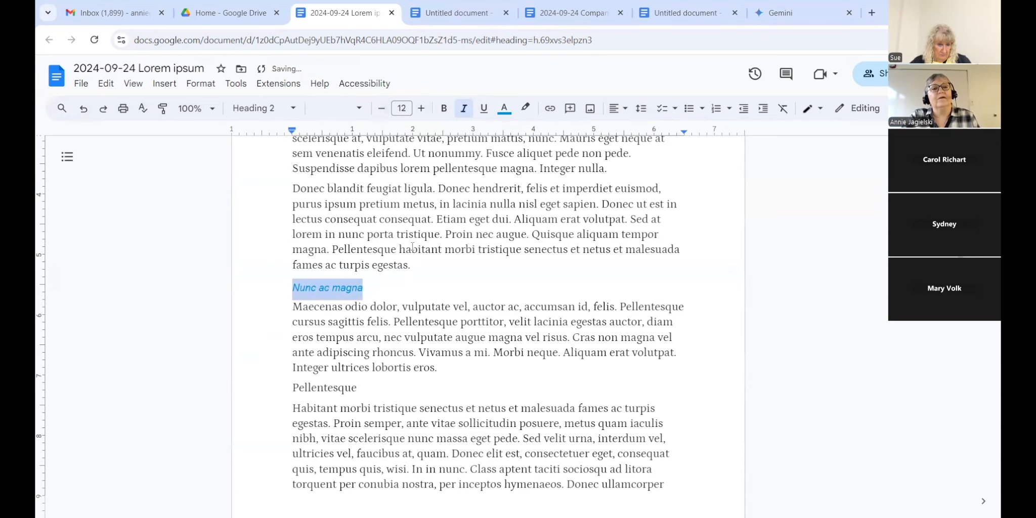
# Step: Update the Heading 2 style to match Nunc ac magna, then select the Pellentesque heading
pyautogui.click(293, 109)
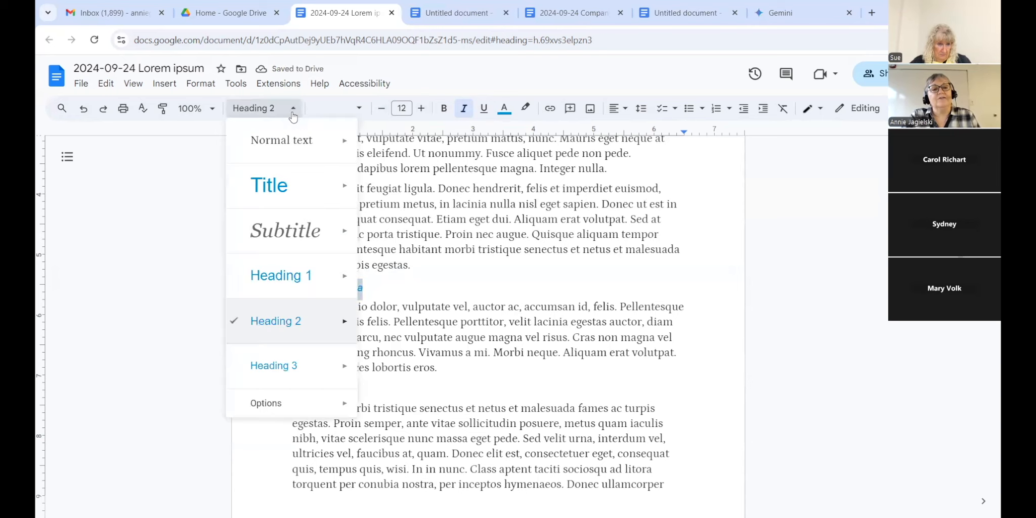
pyautogui.moveTo(310, 321)
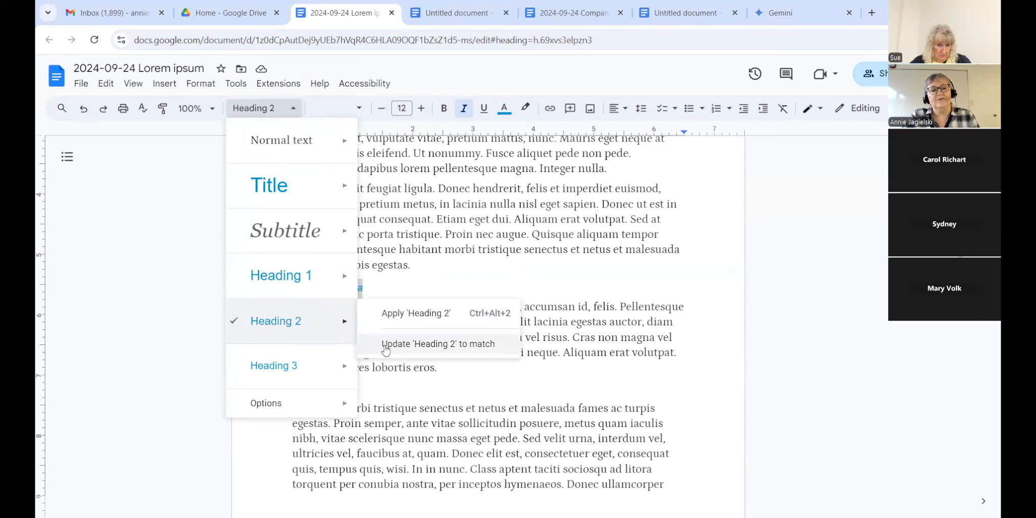
pyautogui.click(385, 348)
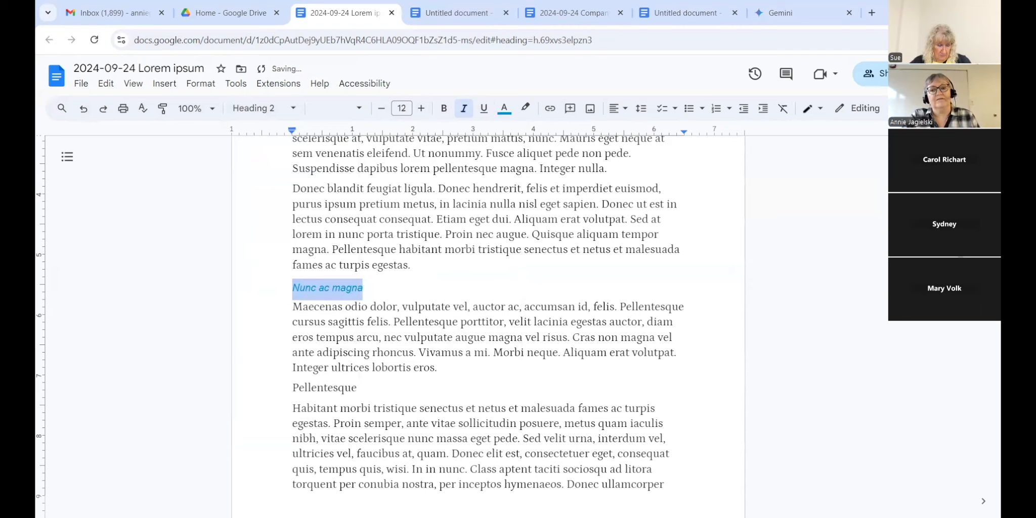
pyautogui.scroll(-3, 350, 250)
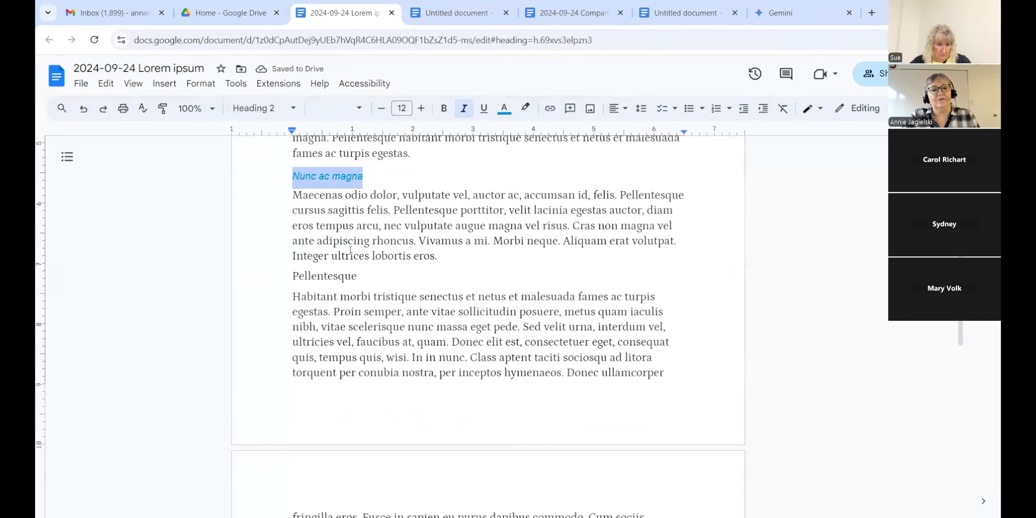
pyautogui.moveTo(359, 275); pyautogui.dragTo(291, 276)
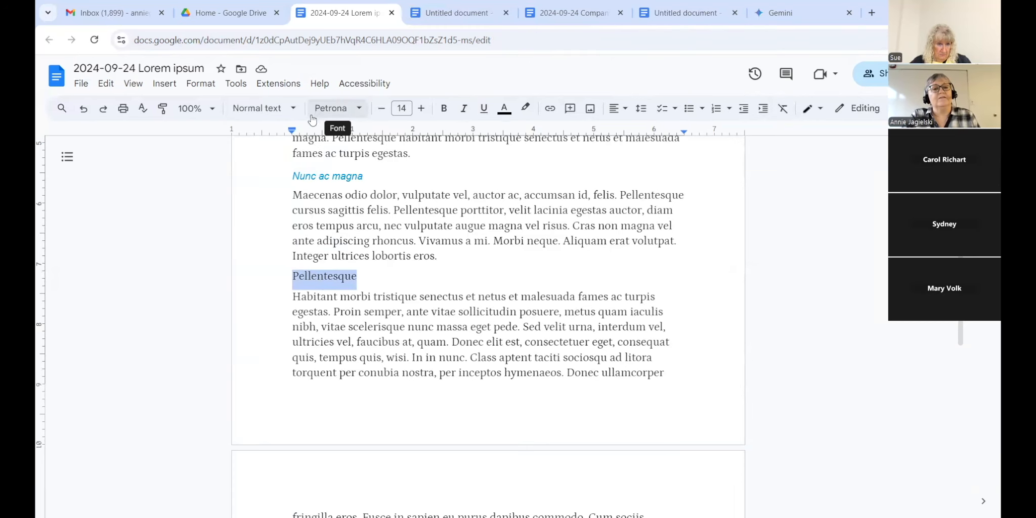
# Step: Apply the Heading 2 style to the Pellentesque line, then recheck the style list without changes
pyautogui.click(290, 117)
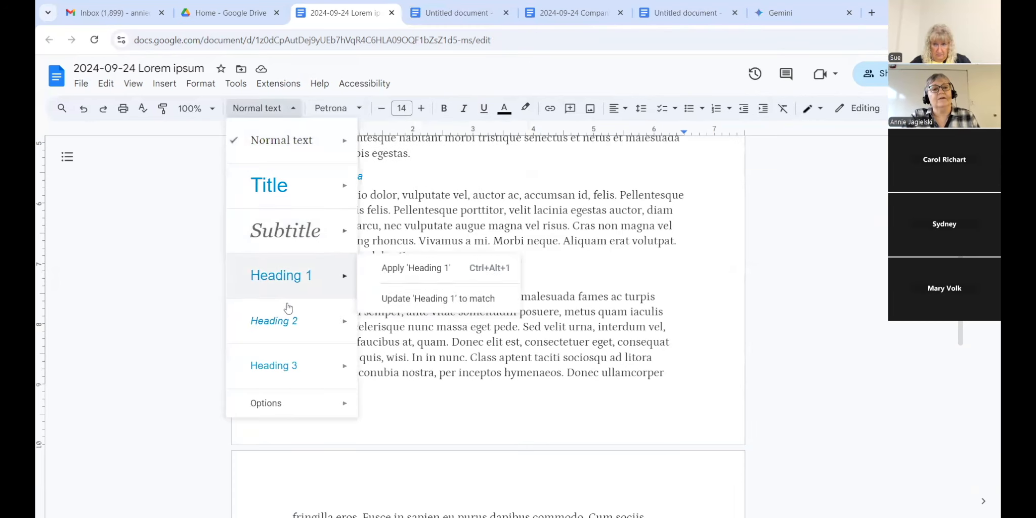
pyautogui.click(285, 321)
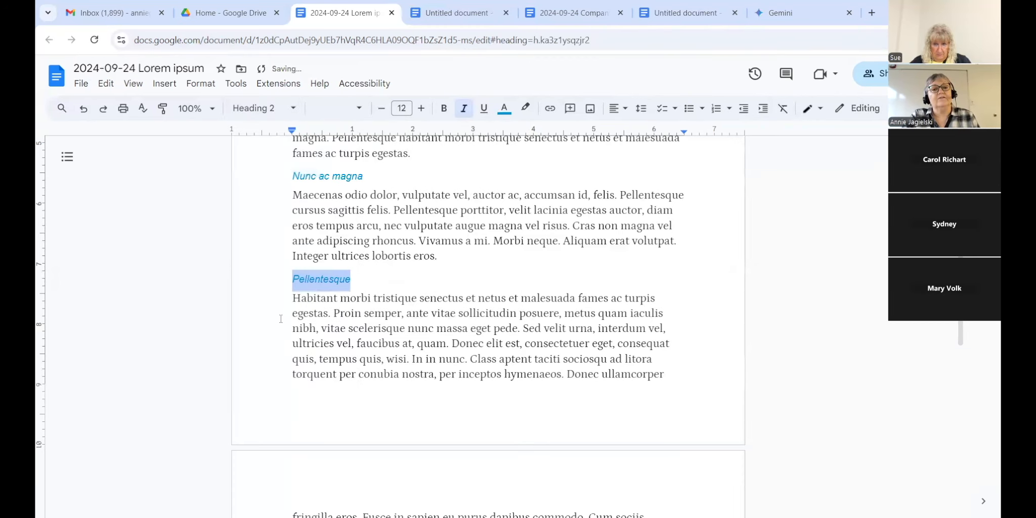
pyautogui.click(412, 277)
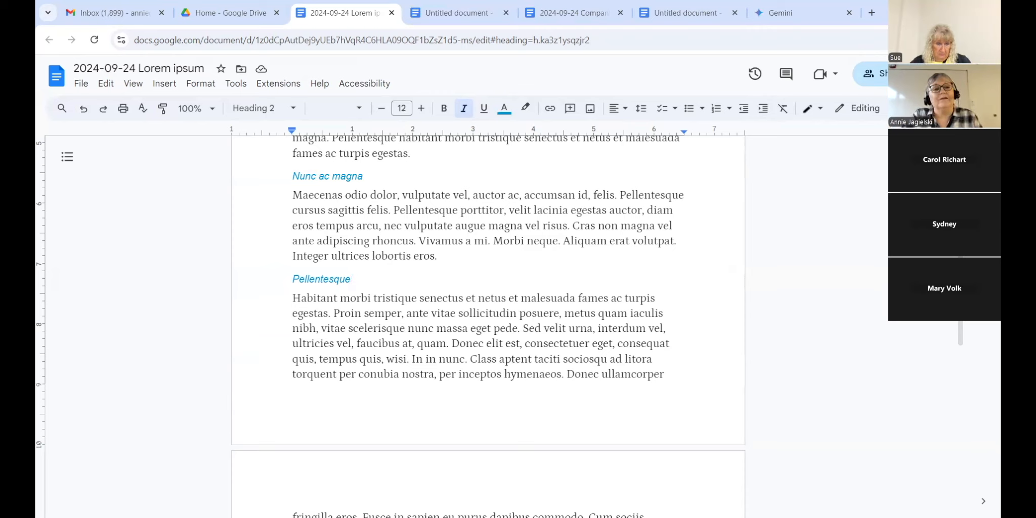
pyautogui.click(293, 109)
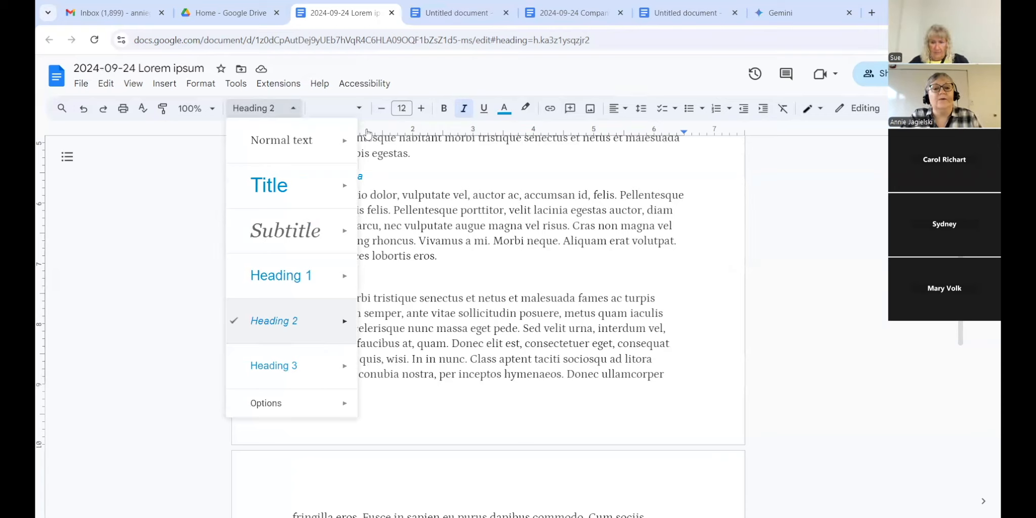
pyautogui.click(812, 314)
pyautogui.scroll(6, 812, 314)
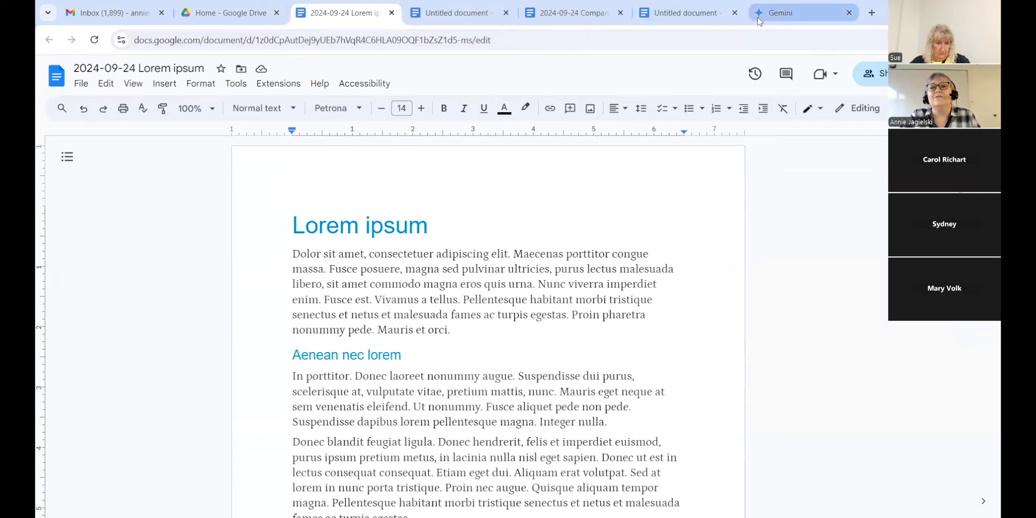
# Step: Ask Gemini 'with a free google drive adcount can i upload fonts?'
pyautogui.click(776, 15)
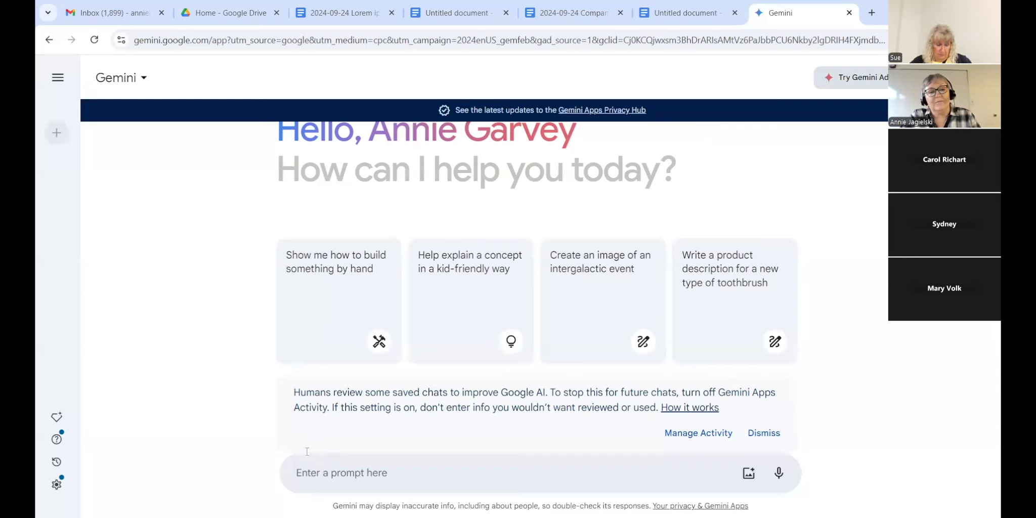
pyautogui.write('with')
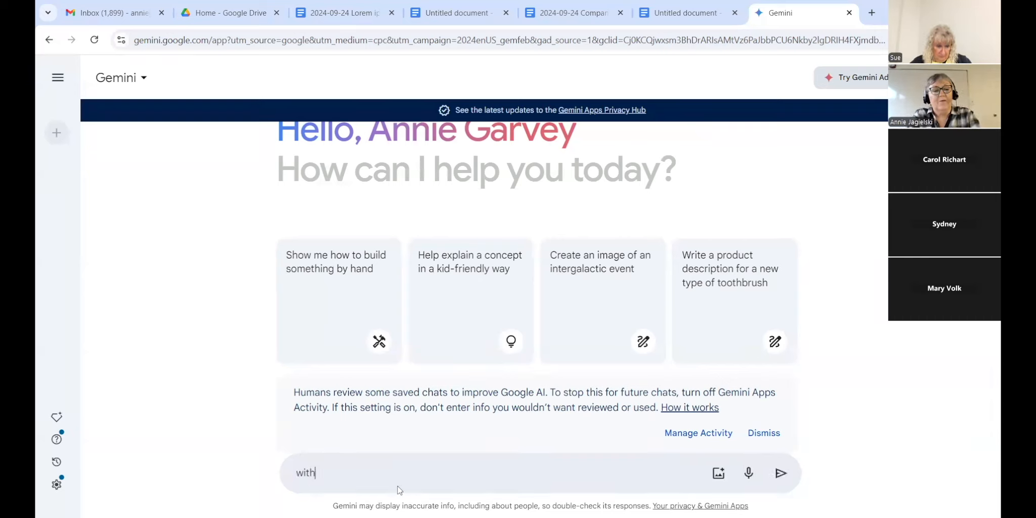
pyautogui.write(' a fre')
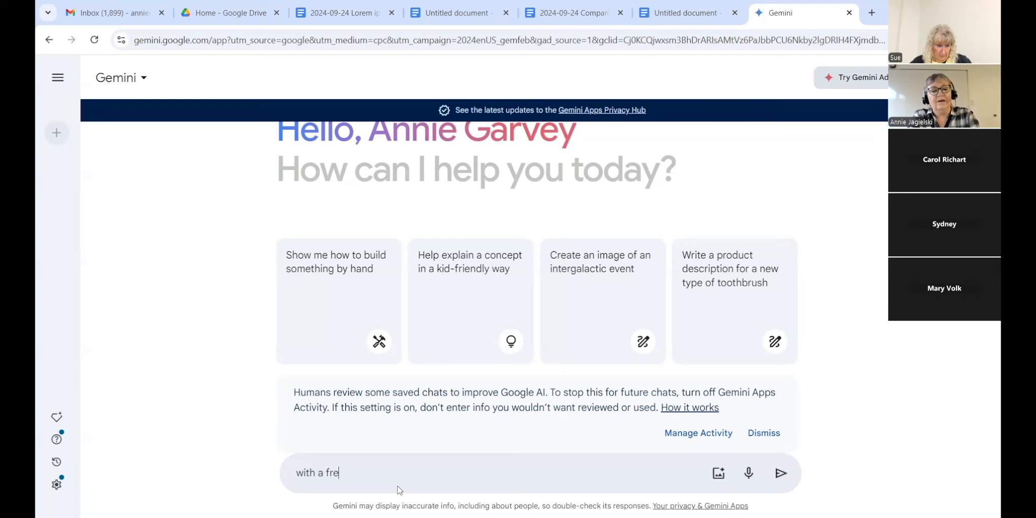
pyautogui.write('e google')
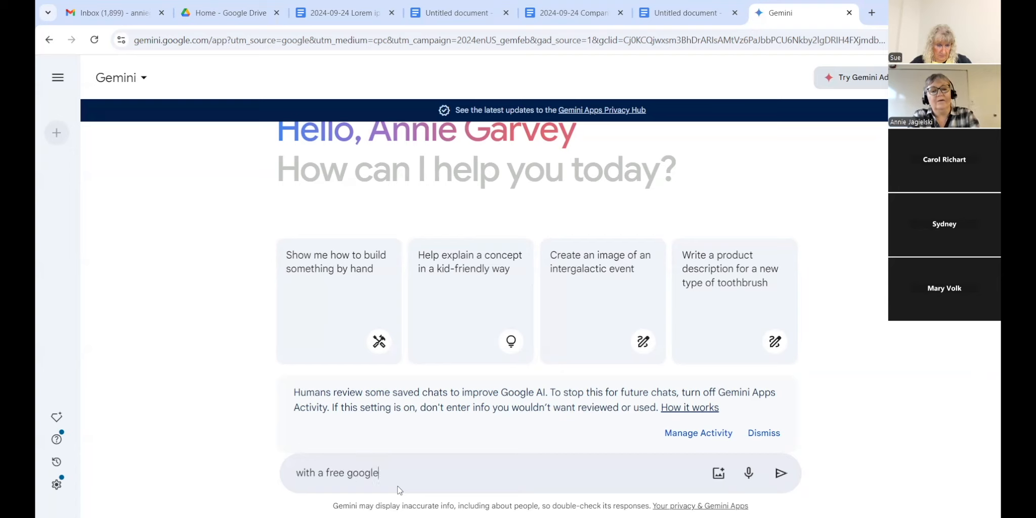
pyautogui.write(' drive adcou')
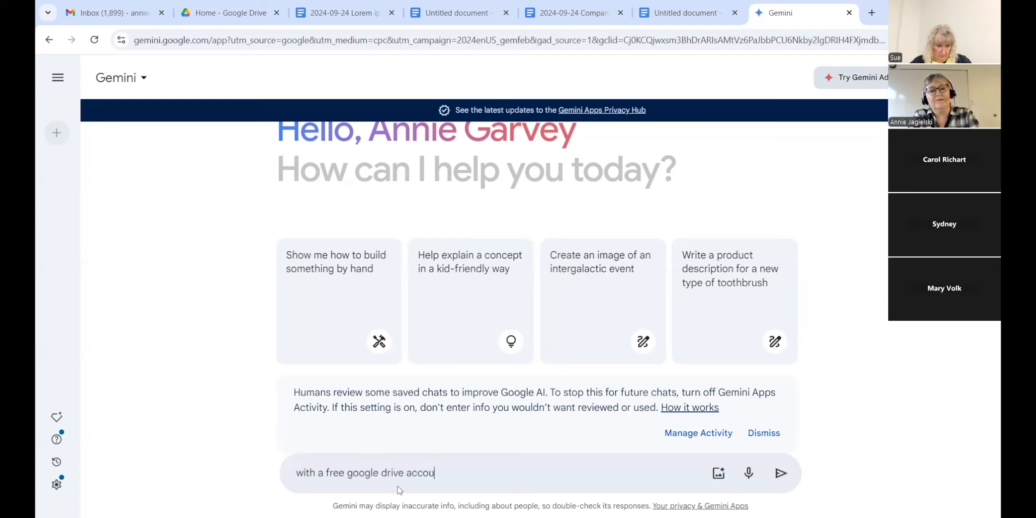
pyautogui.write('nt can i upload fonts?')
pyautogui.press('Return')
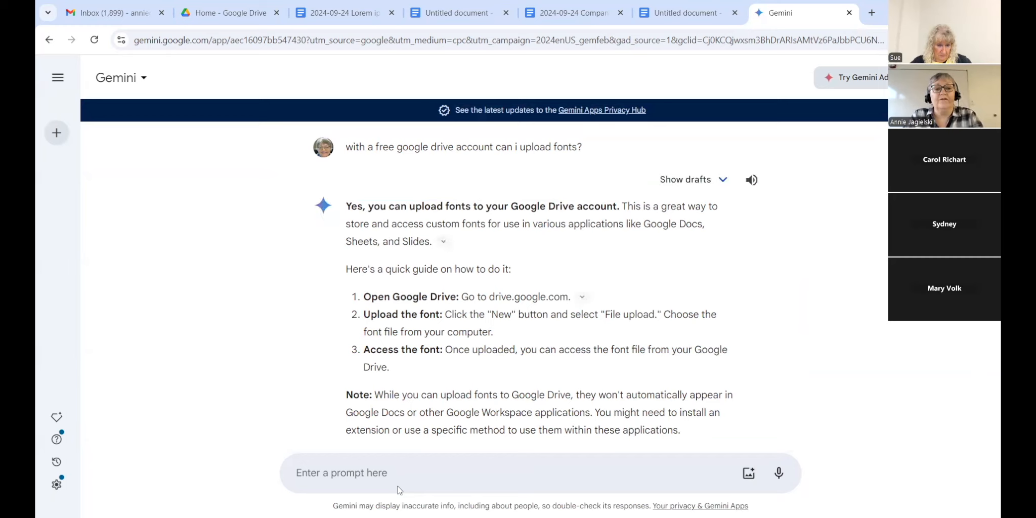
# Step: Go via the Google Drive home tab back to the 2024-09-24 Lorem ipsum document
pyautogui.click(217, 16)
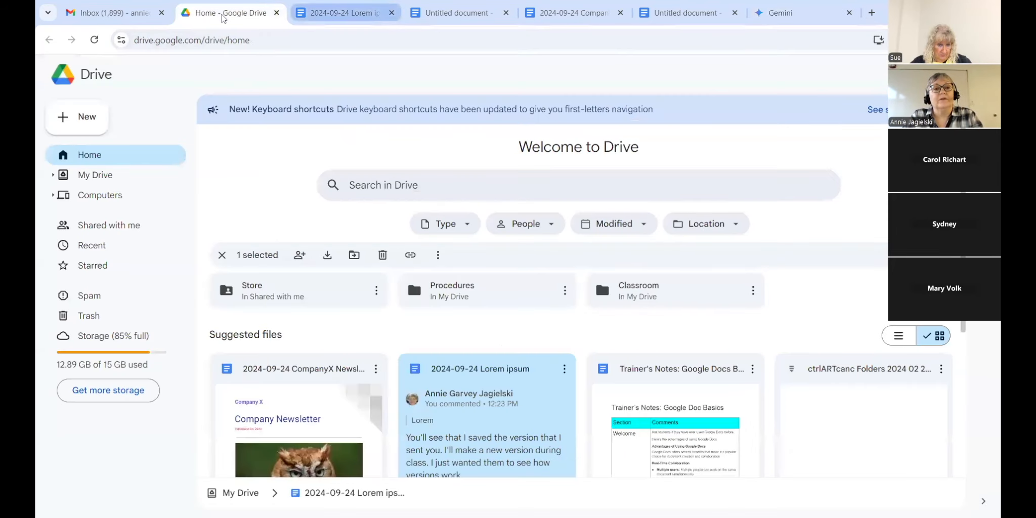
pyautogui.click(344, 13)
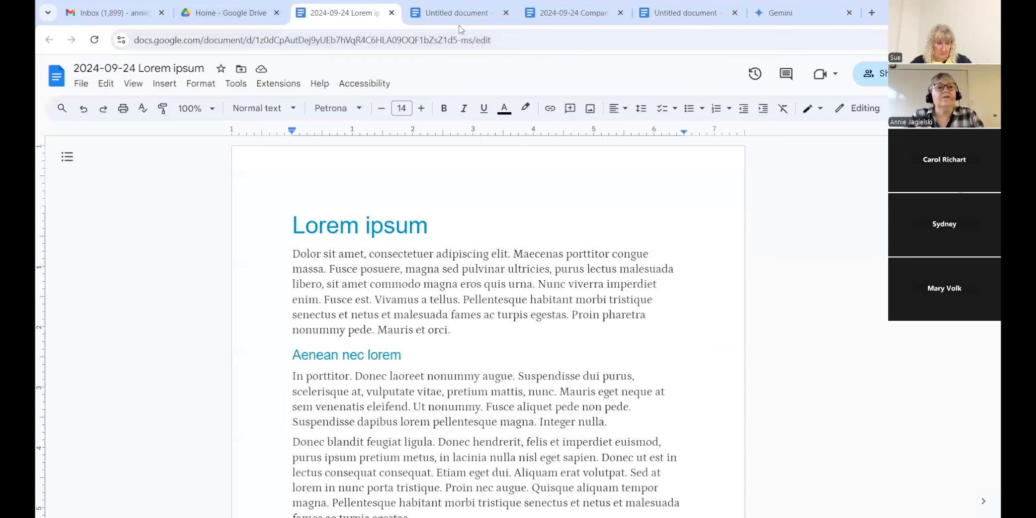
# Step: Select the first body paragraph from 'Dolor sit amet' to 'Mauris et orci.'
pyautogui.scroll(-1, 488, 331)
pyautogui.scroll(1, 488, 331)
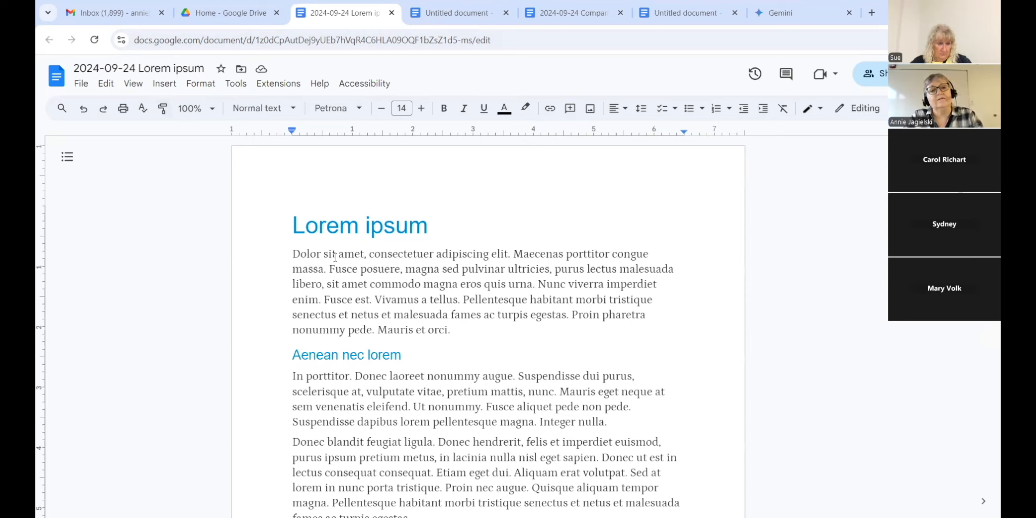
pyautogui.moveTo(290, 254); pyautogui.dragTo(459, 329)
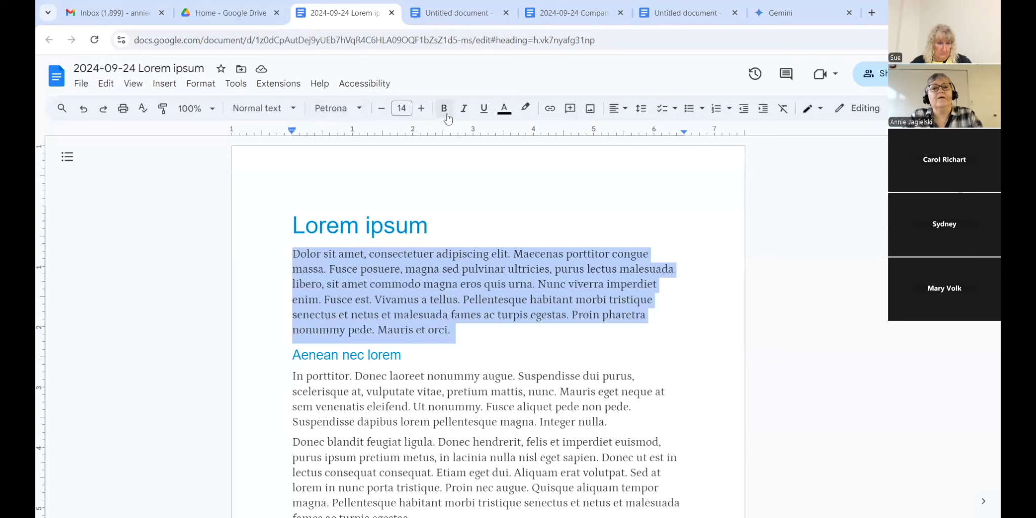
# Step: Make the selected first body paragraph red and italic
pyautogui.click(504, 112)
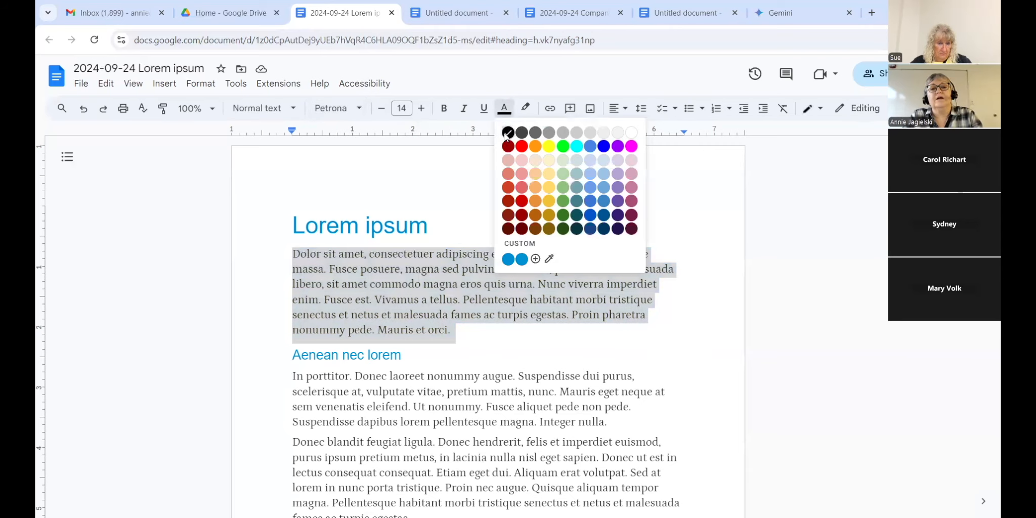
pyautogui.click(521, 147)
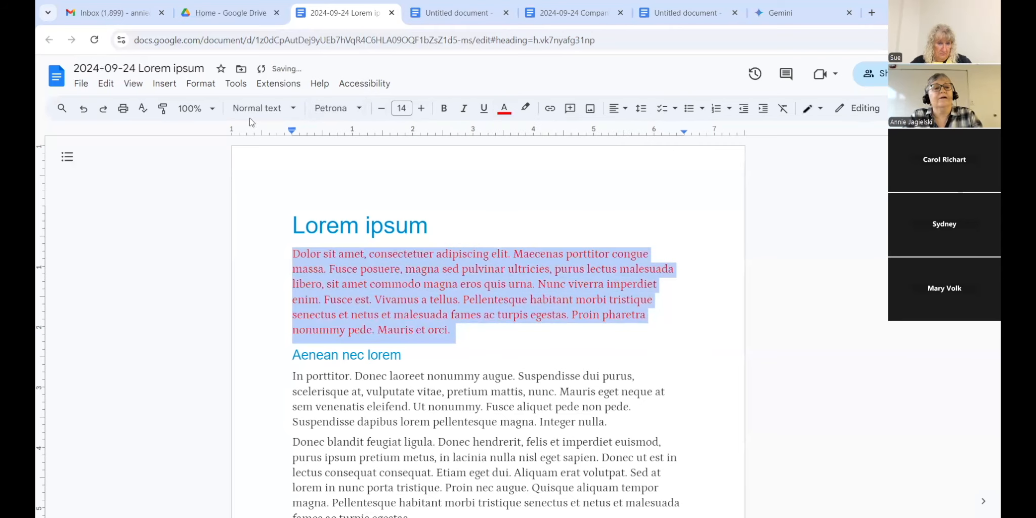
pyautogui.click(462, 116)
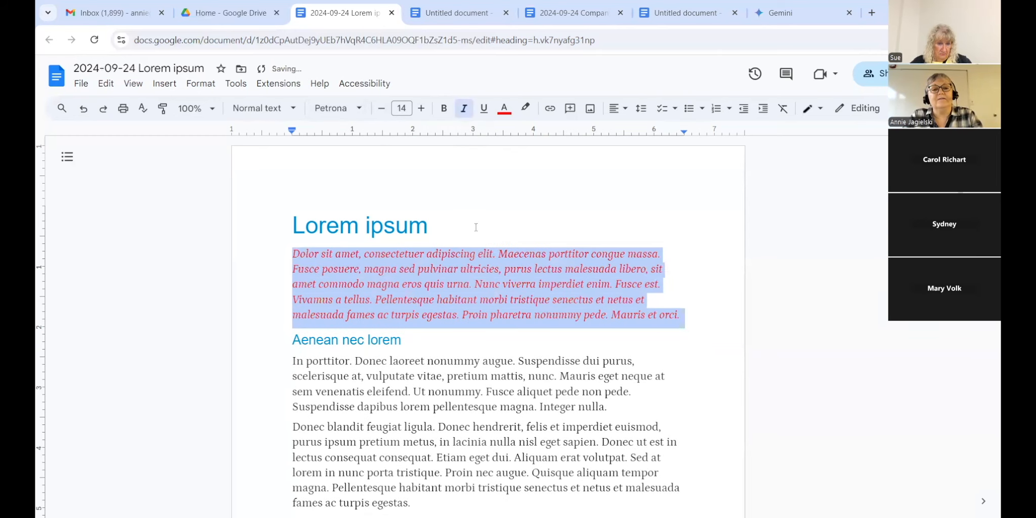
pyautogui.click(476, 253)
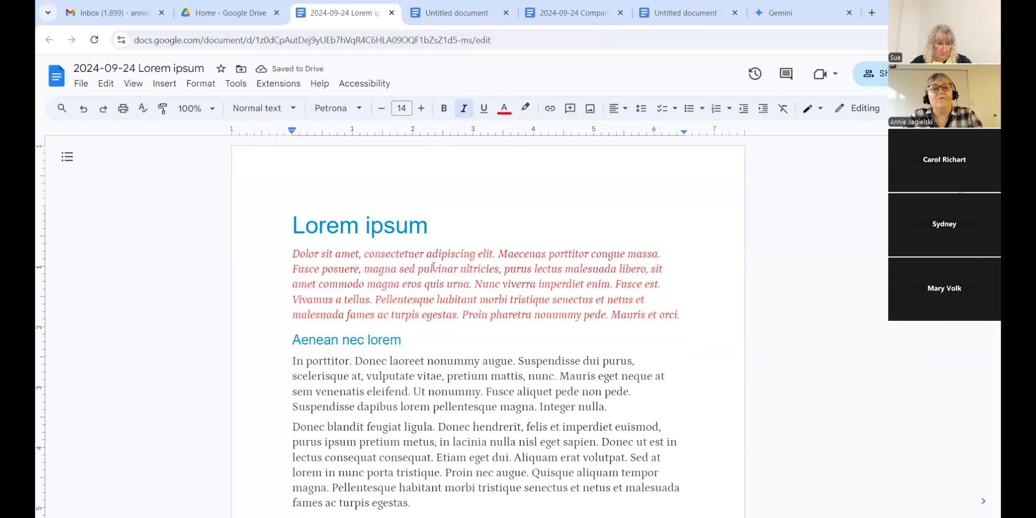
pyautogui.scroll(-4, 486, 328)
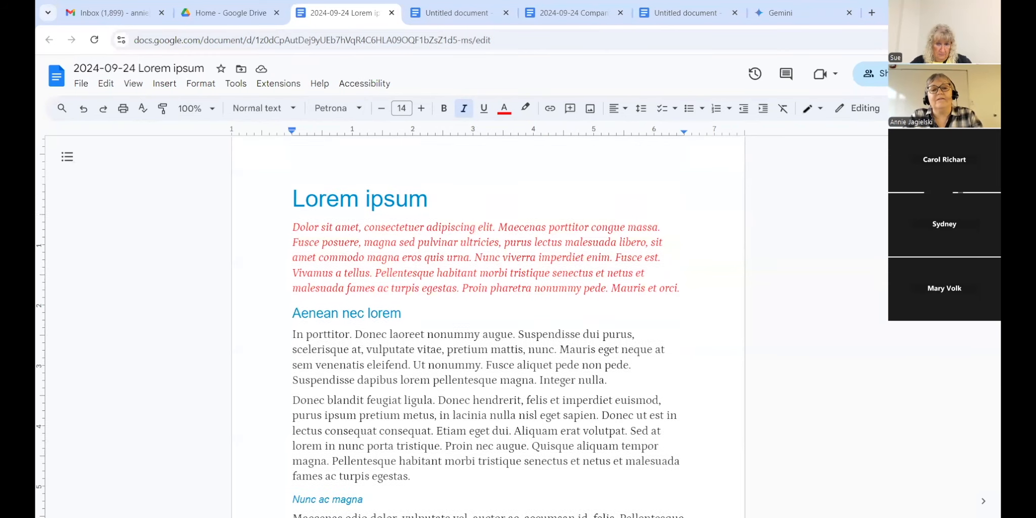
pyautogui.scroll(-1, 485, 329)
pyautogui.scroll(2, 486, 329)
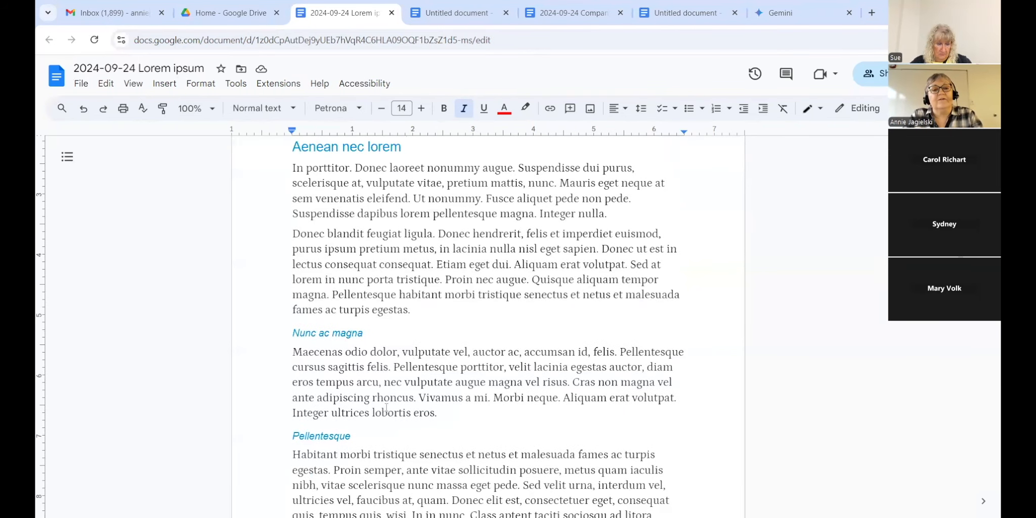
pyautogui.scroll(3, 854, 255)
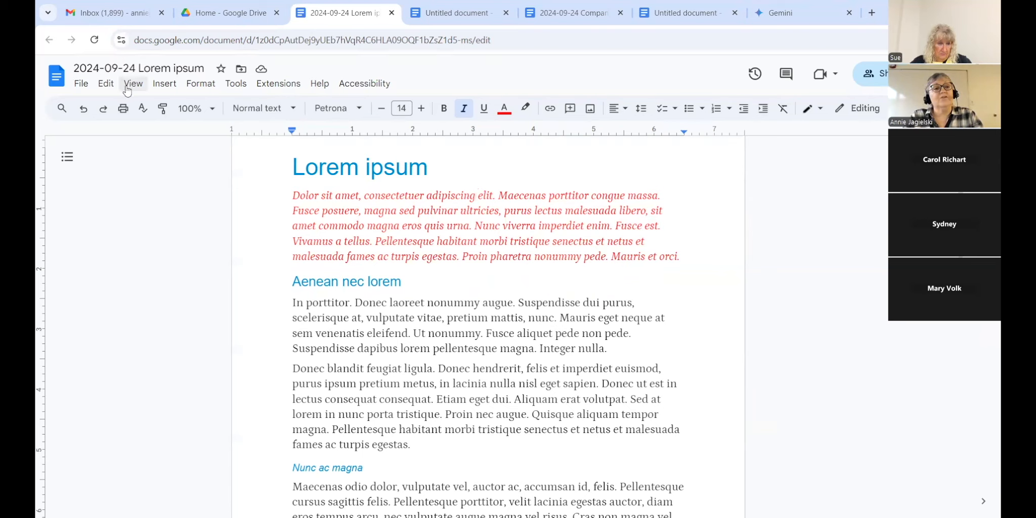
pyautogui.click(166, 111)
pyautogui.scroll(-4, 795, 277)
pyautogui.moveTo(294, 289); pyautogui.dragTo(481, 344)
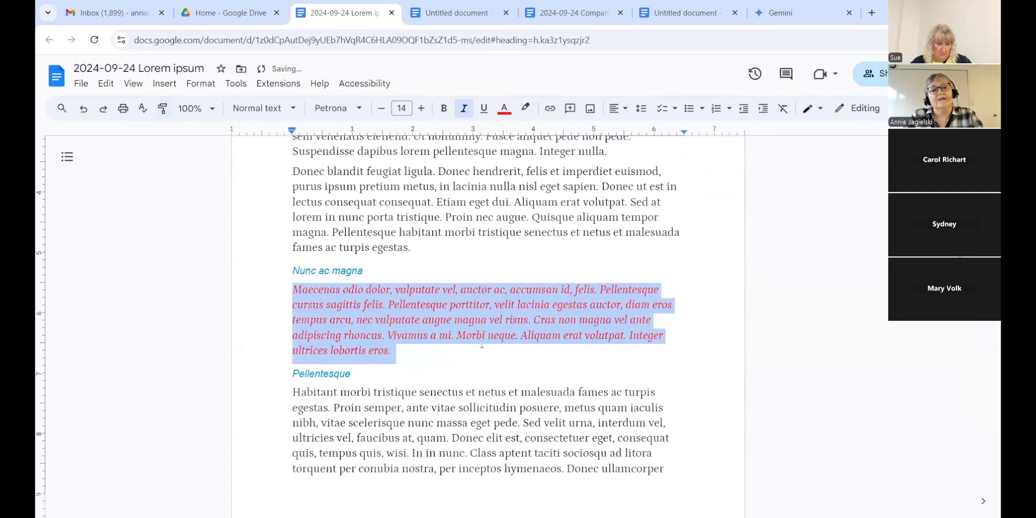
pyautogui.scroll(5, 481, 344)
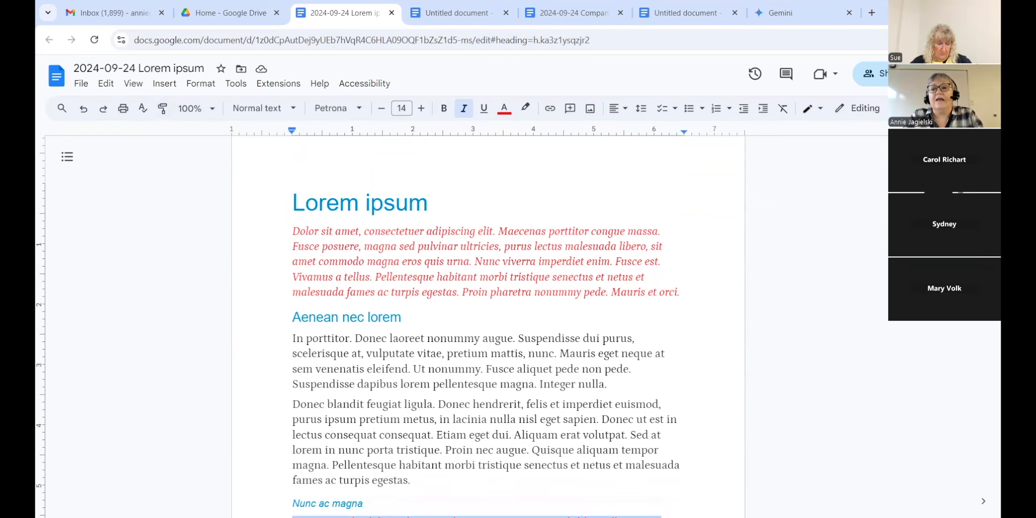
pyautogui.scroll(-2, 823, 251)
pyautogui.scroll(-1, 824, 250)
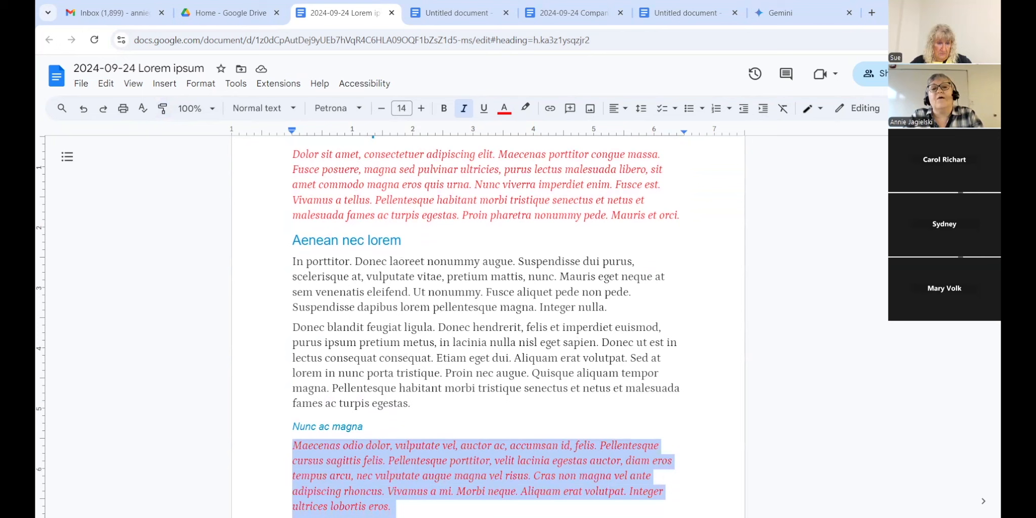
pyautogui.scroll(-1, 488, 327)
pyautogui.scroll(1, 488, 326)
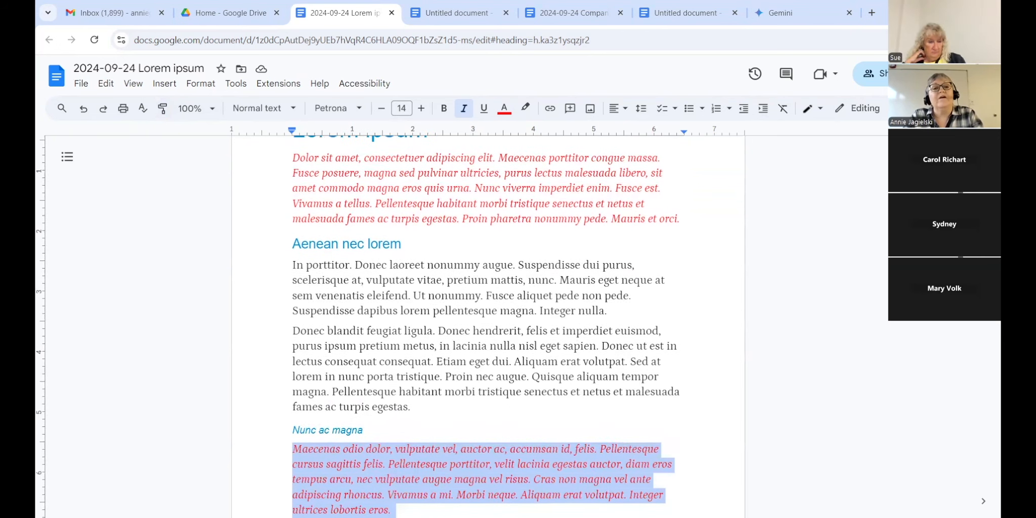
pyautogui.click(408, 157)
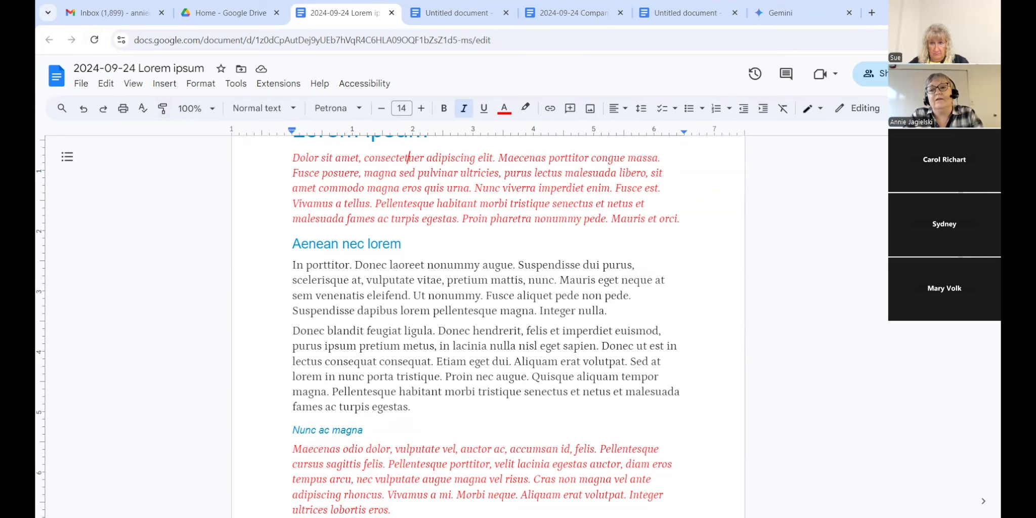
pyautogui.scroll(-4, 488, 326)
pyautogui.scroll(5, 488, 326)
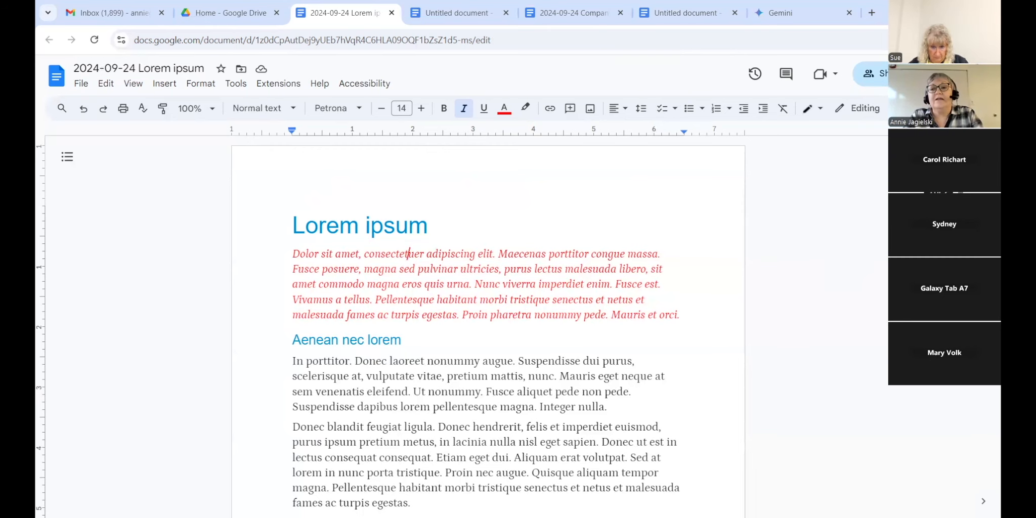
pyautogui.scroll(-1, 488, 328)
pyautogui.scroll(1, 488, 329)
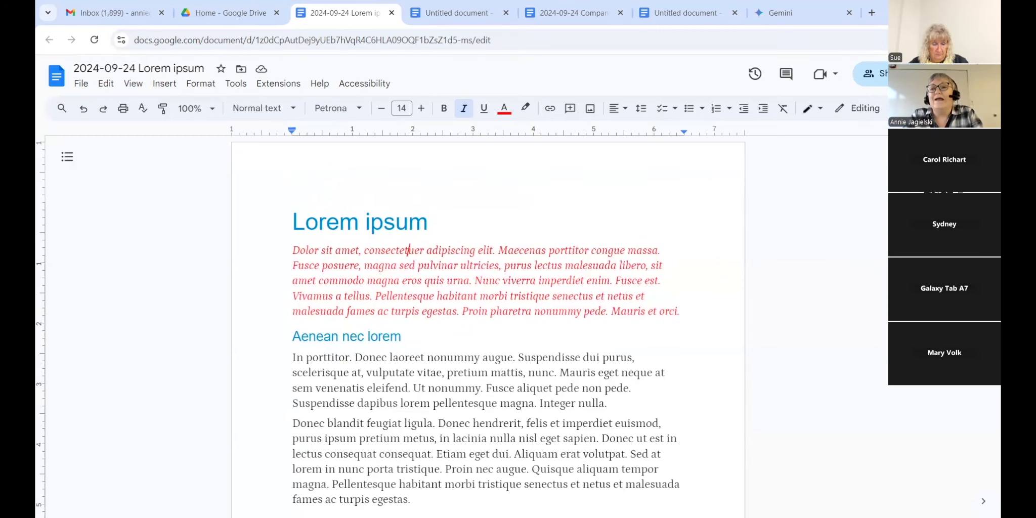
pyautogui.scroll(-1, 488, 329)
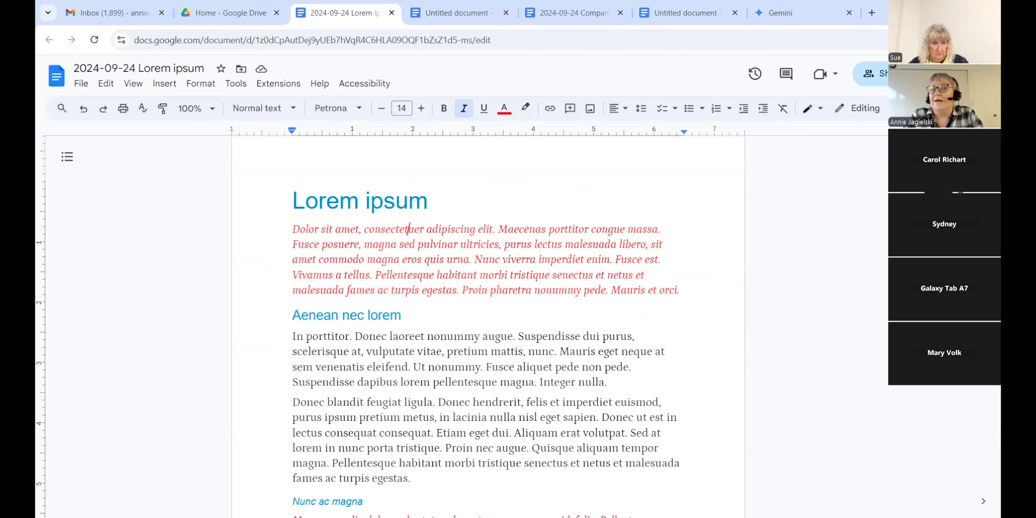
pyautogui.scroll(2, 488, 329)
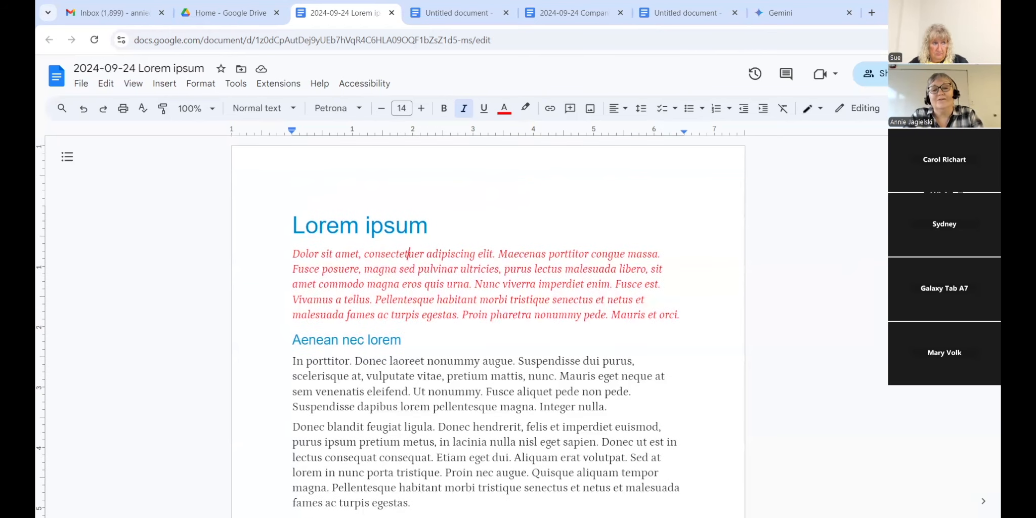
pyautogui.scroll(-3, 219, 313)
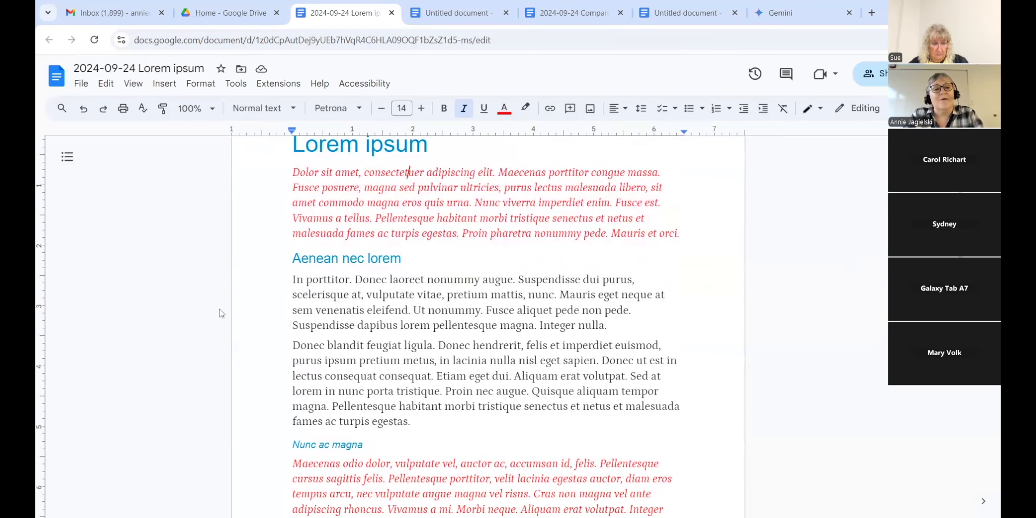
# Step: Set Double line spacing on the two paragraphs under Aenean nec lorem, then select the line ending 'Integer nulla.'
pyautogui.moveTo(293, 280); pyautogui.dragTo(423, 418)
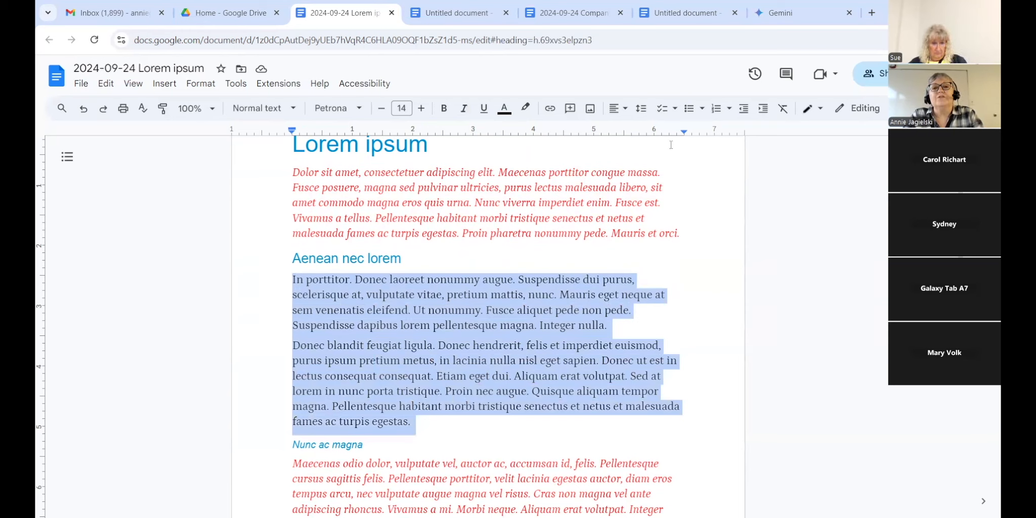
pyautogui.click(642, 110)
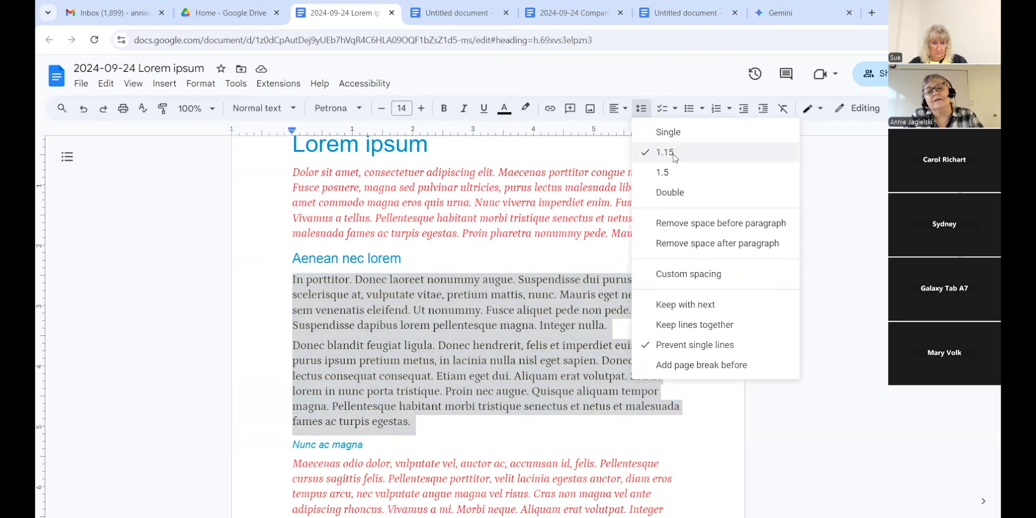
pyautogui.click(670, 192)
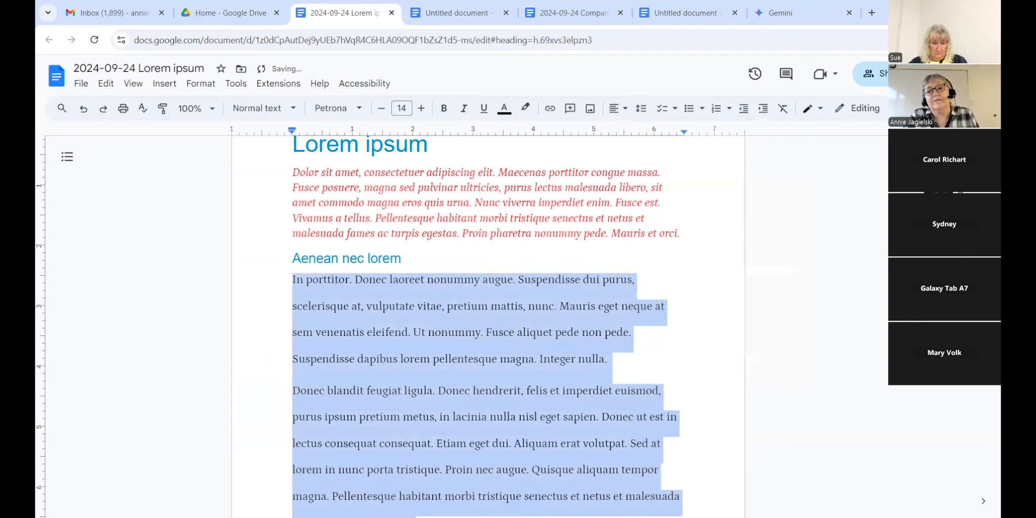
pyautogui.scroll(-3, 866, 226)
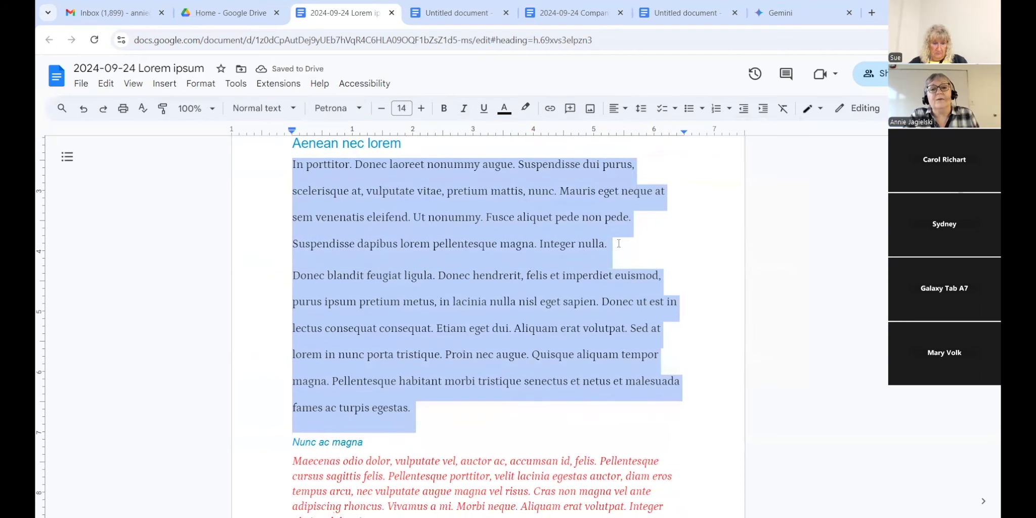
pyautogui.moveTo(618, 243); pyautogui.dragTo(294, 248)
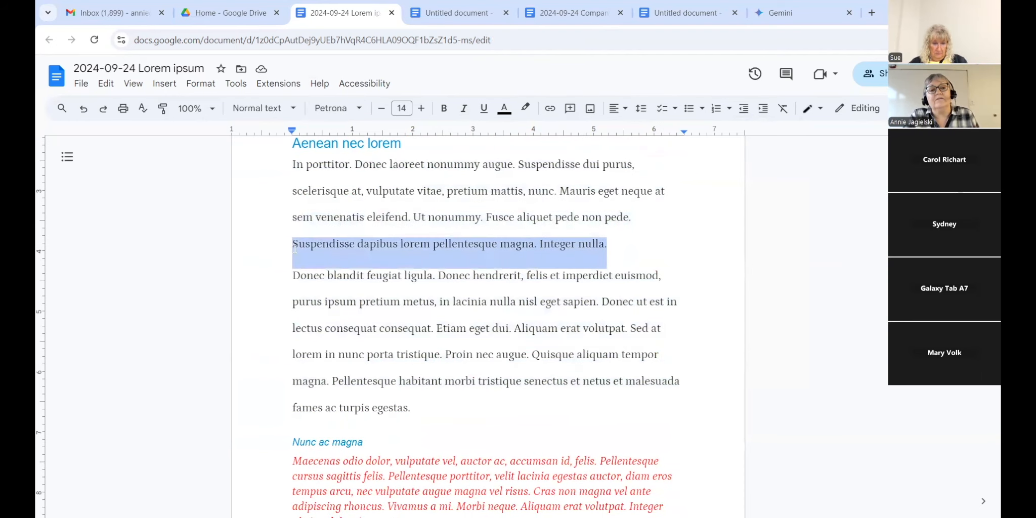
pyautogui.click(640, 109)
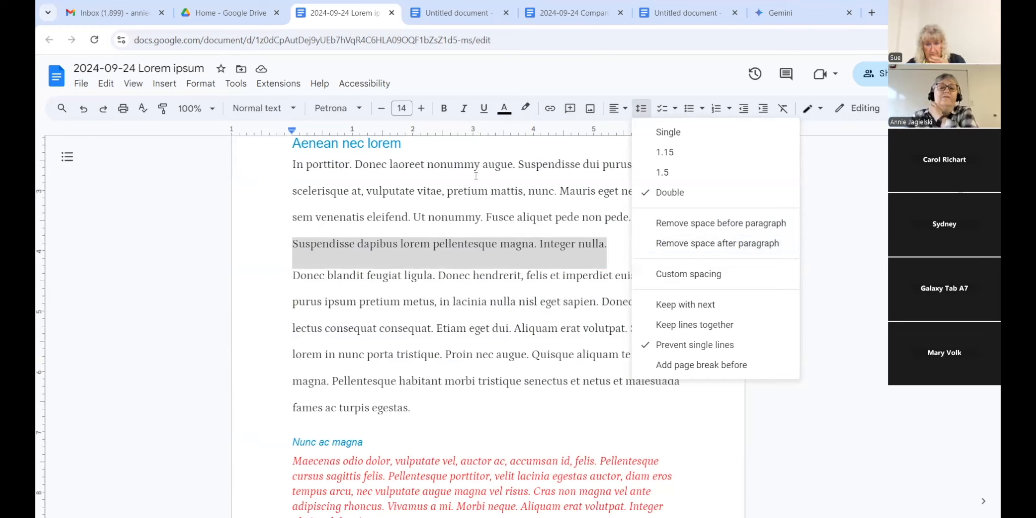
# Step: Set Custom spacing After to 24 pt for the selected paragraph
pyautogui.click(646, 282)
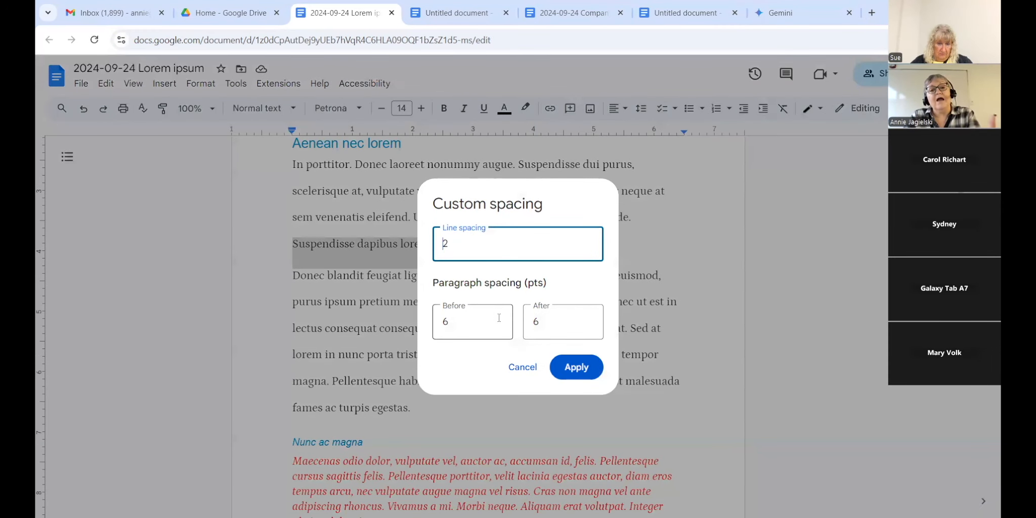
pyautogui.click(443, 326)
pyautogui.doubleClick(443, 324)
pyautogui.click(547, 319)
pyautogui.doubleClick(534, 321)
pyautogui.write('24')
pyautogui.click(571, 367)
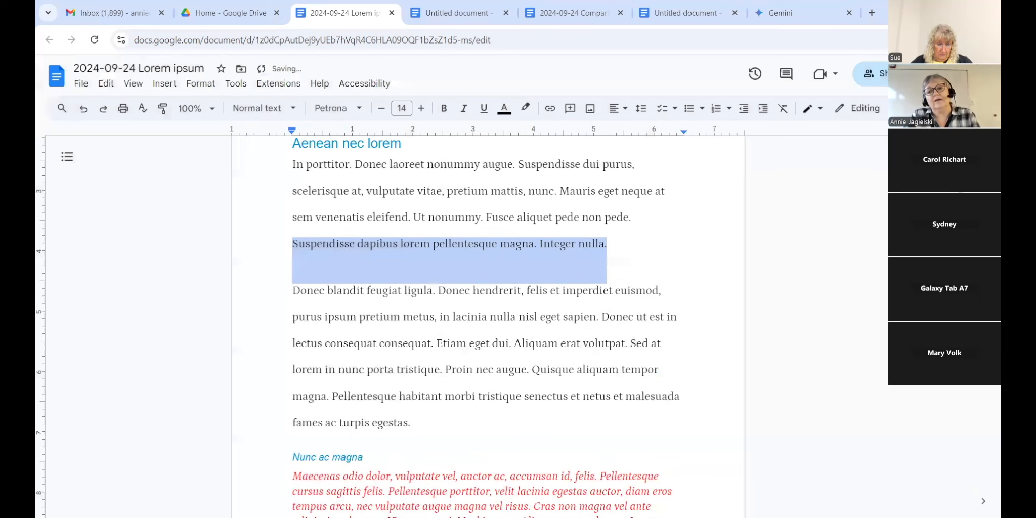
# Step: Add an empty line after the red intro paragraph, then remove it again
pyautogui.scroll(5, 485, 323)
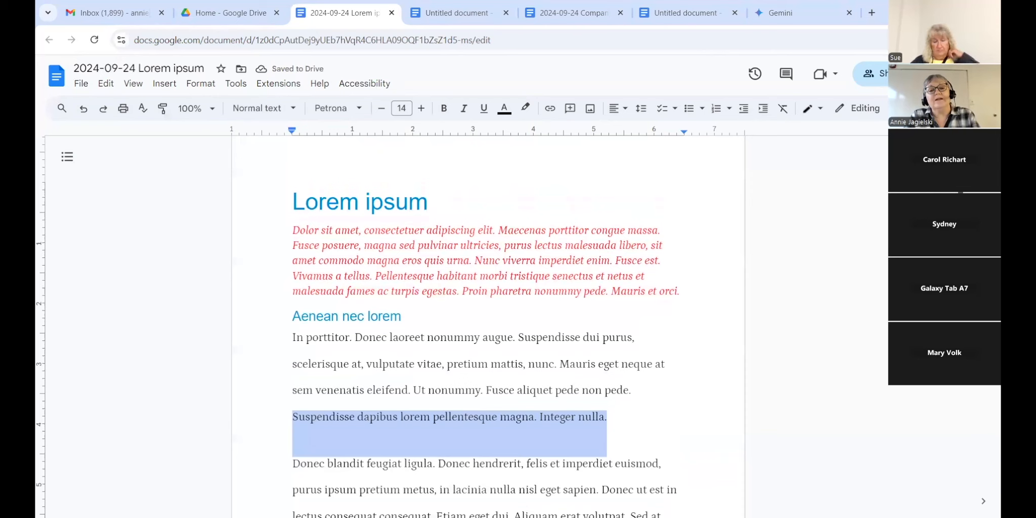
pyautogui.click(688, 290)
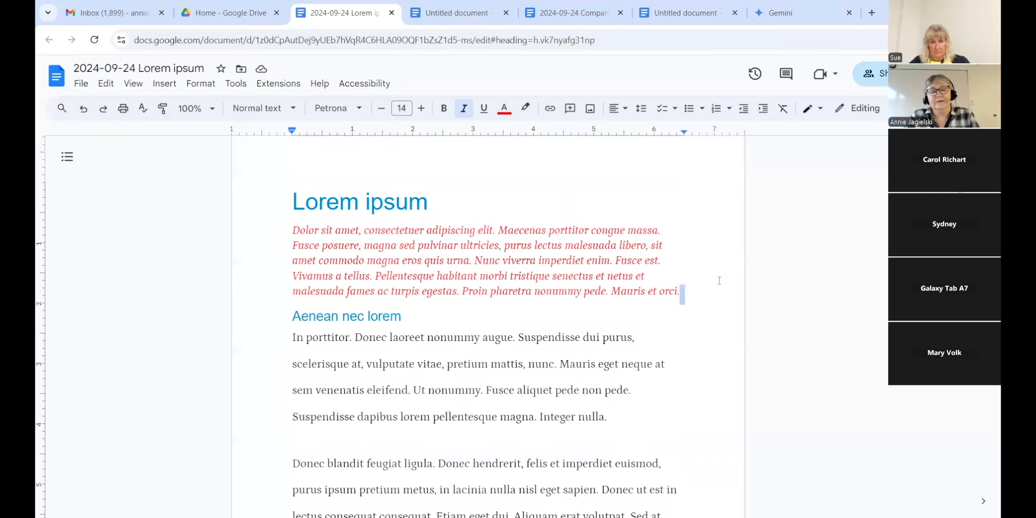
pyautogui.click(717, 293)
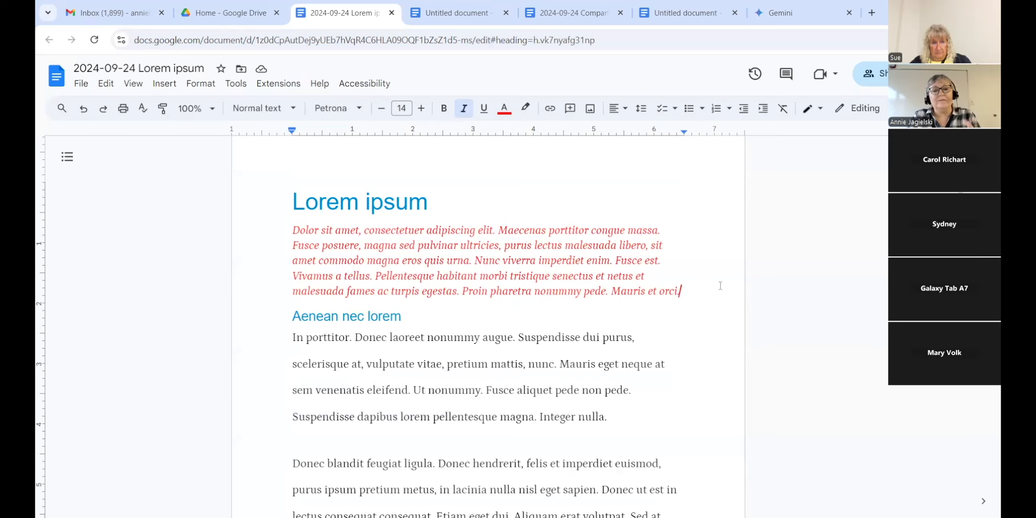
pyautogui.press('Return')
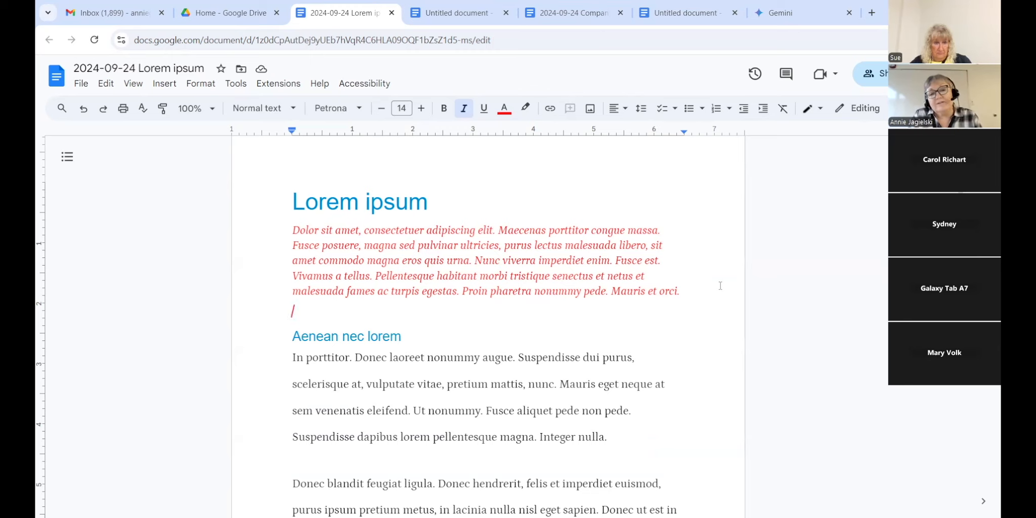
pyautogui.press('BackSpace')
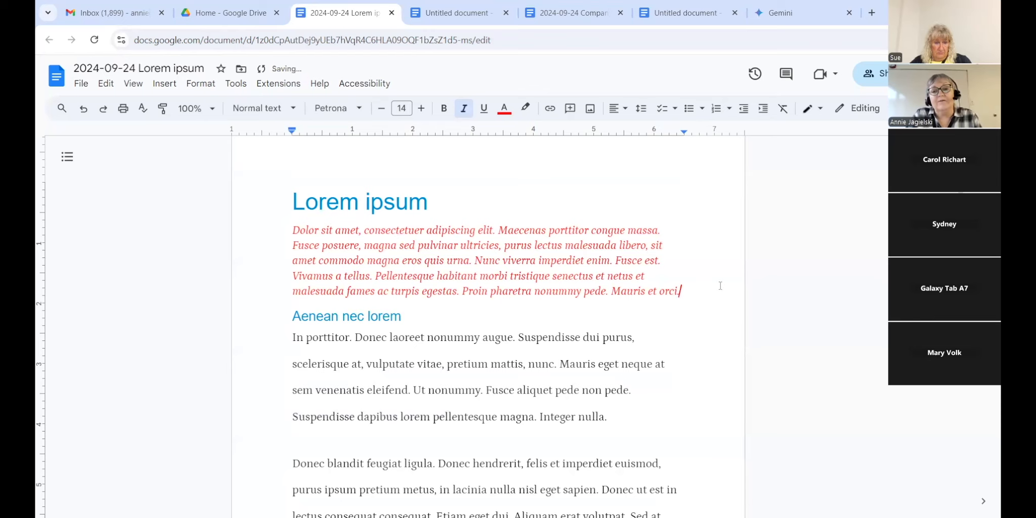
# Step: Set Custom spacing After to 12 pt on the red paragraph's last line
pyautogui.moveTo(678, 291); pyautogui.dragTo(294, 290)
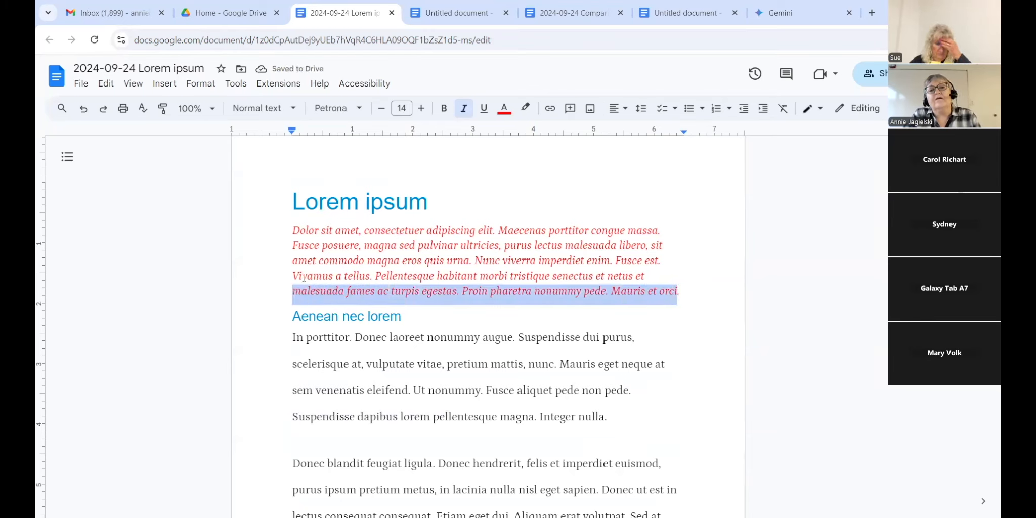
pyautogui.click(641, 109)
pyautogui.click(686, 275)
pyautogui.doubleClick(555, 318)
pyautogui.write('12')
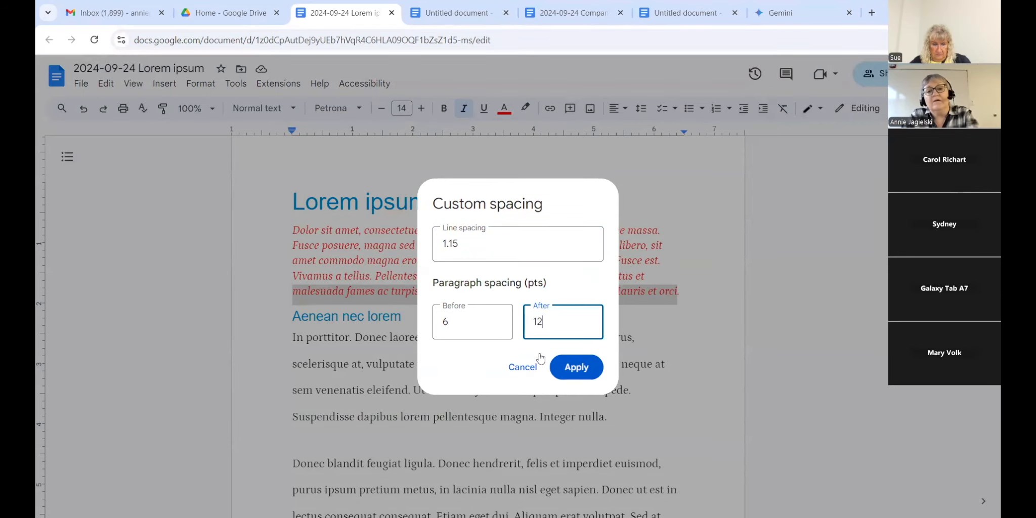
pyautogui.click(576, 367)
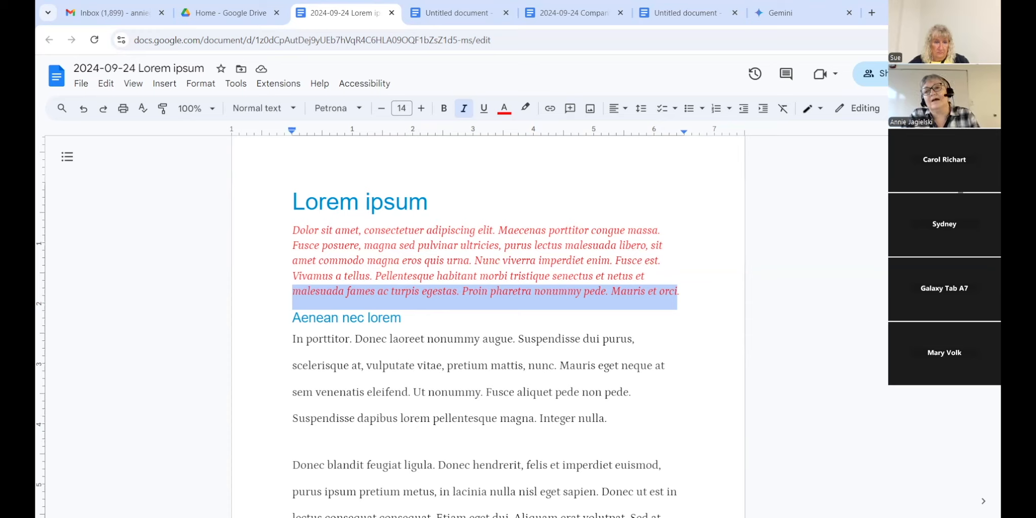
# Step: Review the spacing options without changes and scroll through the pages to check the layout
pyautogui.click(641, 109)
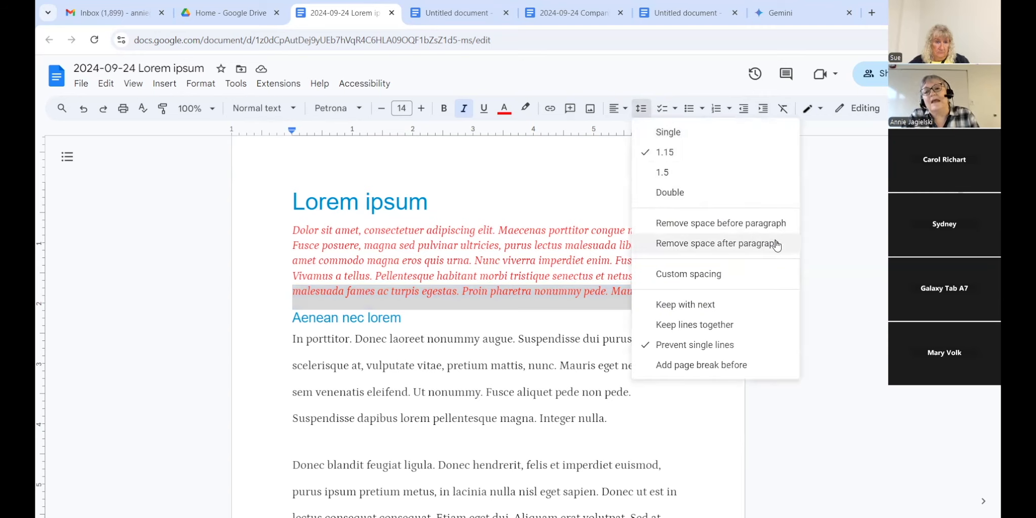
pyautogui.click(849, 192)
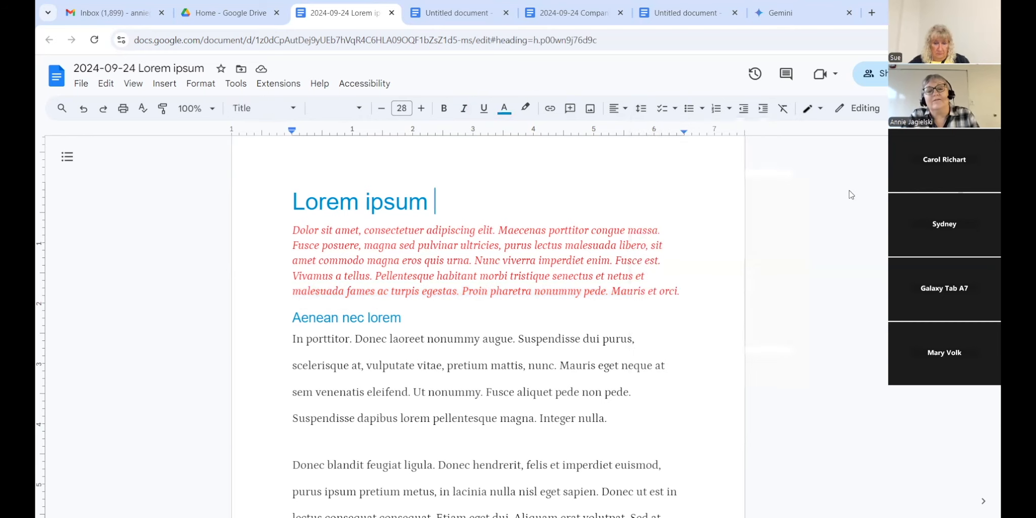
pyautogui.scroll(-3, 800, 215)
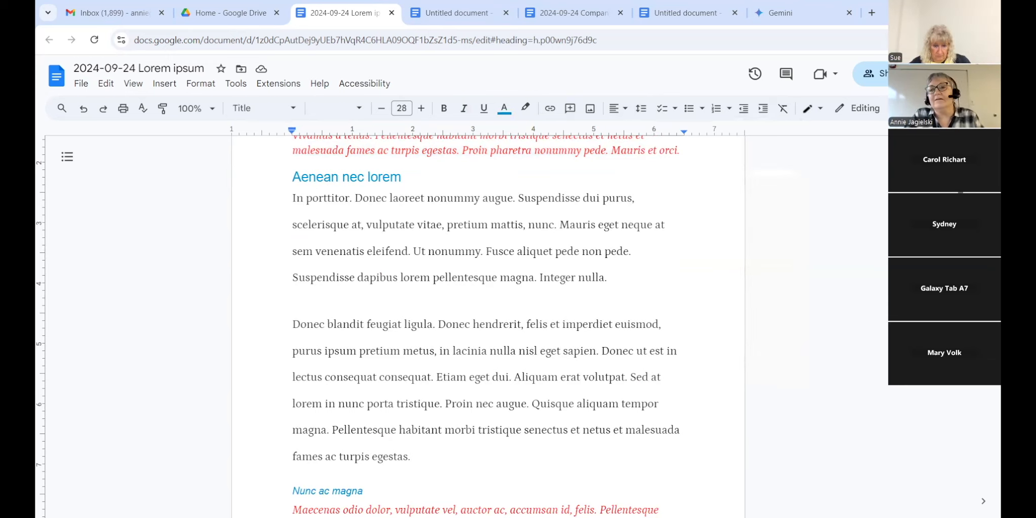
pyautogui.scroll(3, 826, 194)
pyautogui.scroll(-4, 488, 328)
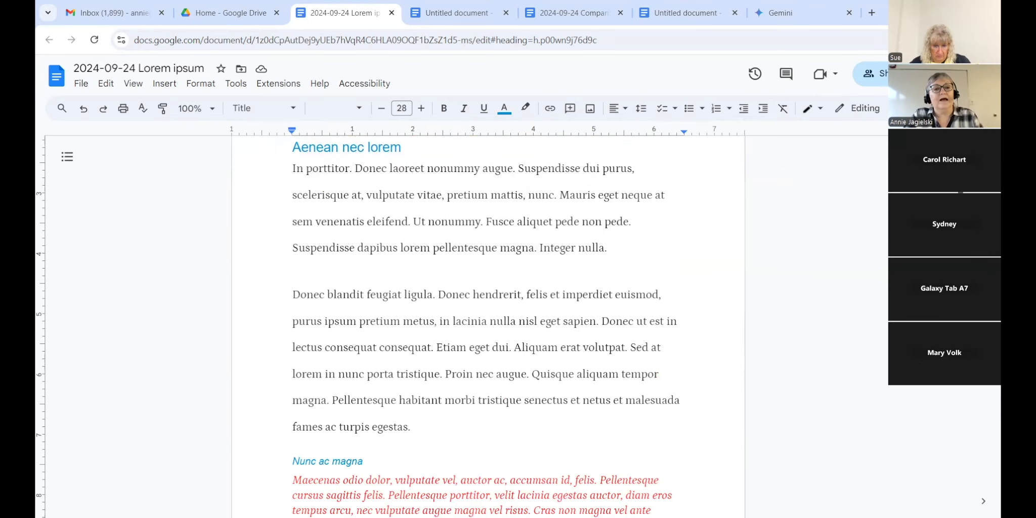
pyautogui.scroll(4, 488, 328)
pyautogui.scroll(-7, 488, 329)
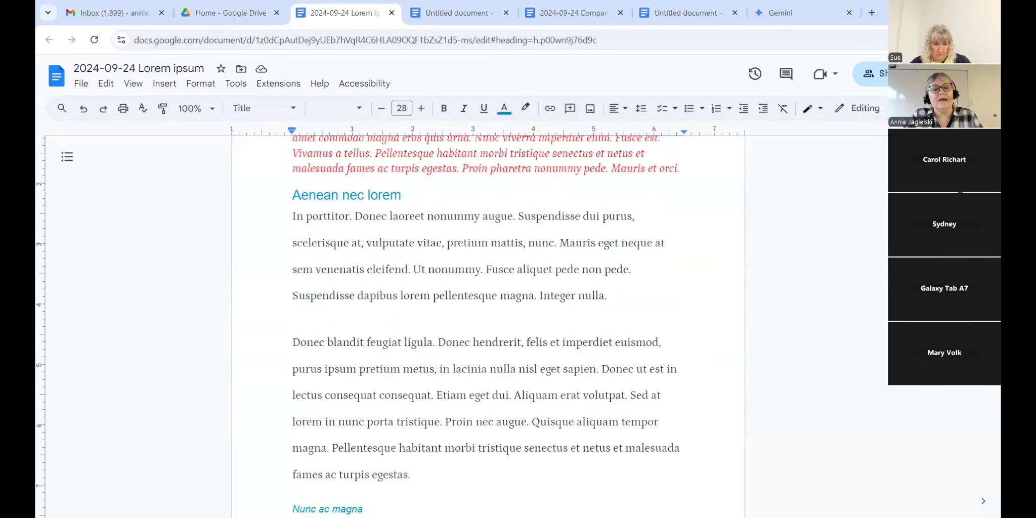
pyautogui.scroll(-3, 488, 329)
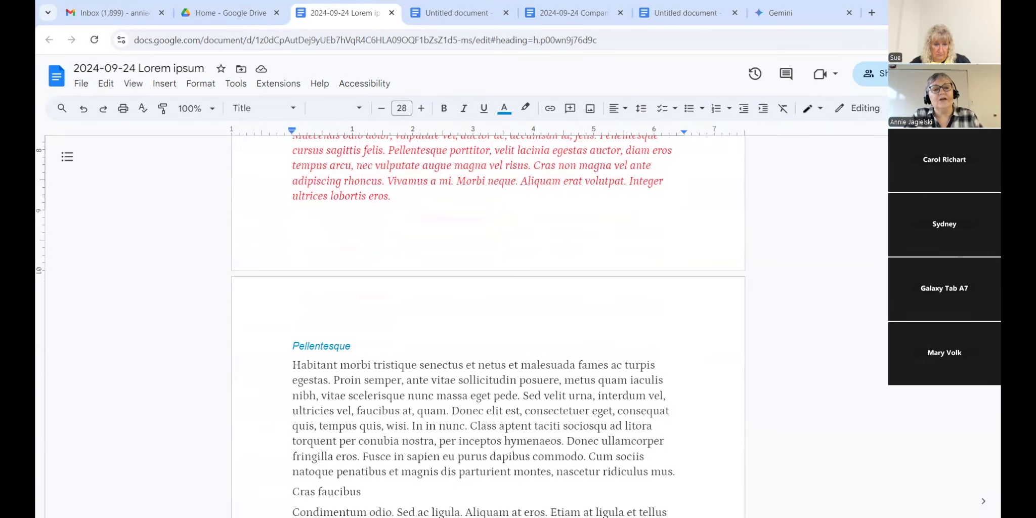
# Step: Upload the owl image from the computer at the start of the Pellentesque heading
pyautogui.click(294, 344)
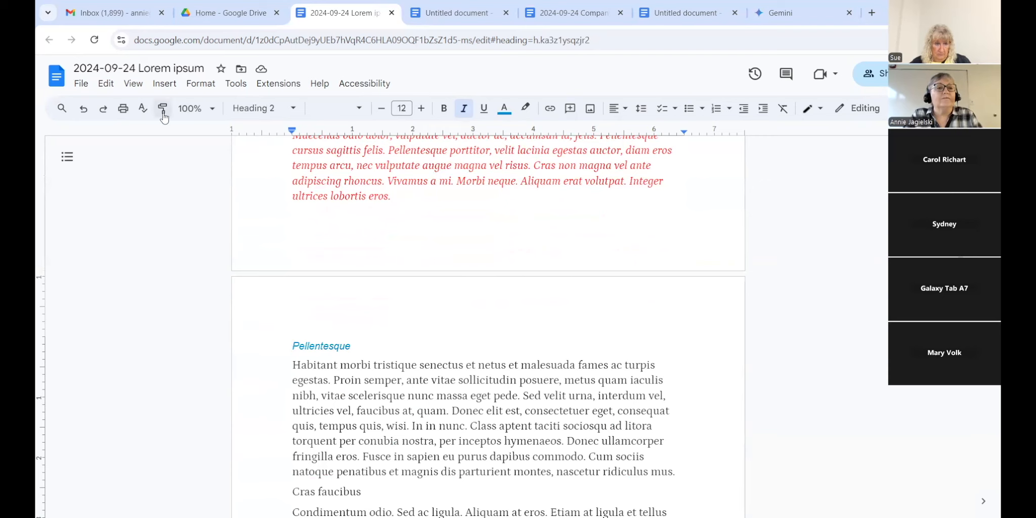
pyautogui.click(169, 85)
pyautogui.moveTo(182, 110)
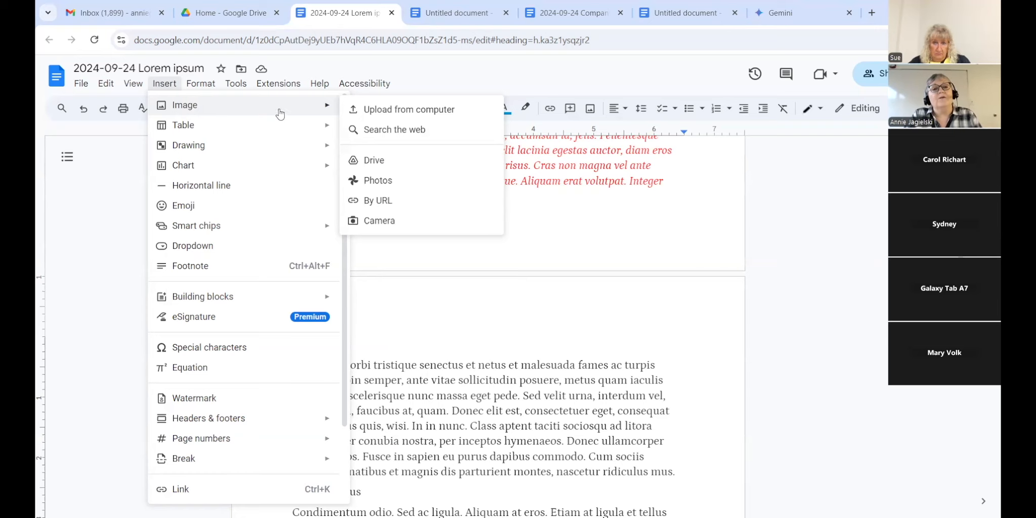
pyautogui.click(375, 115)
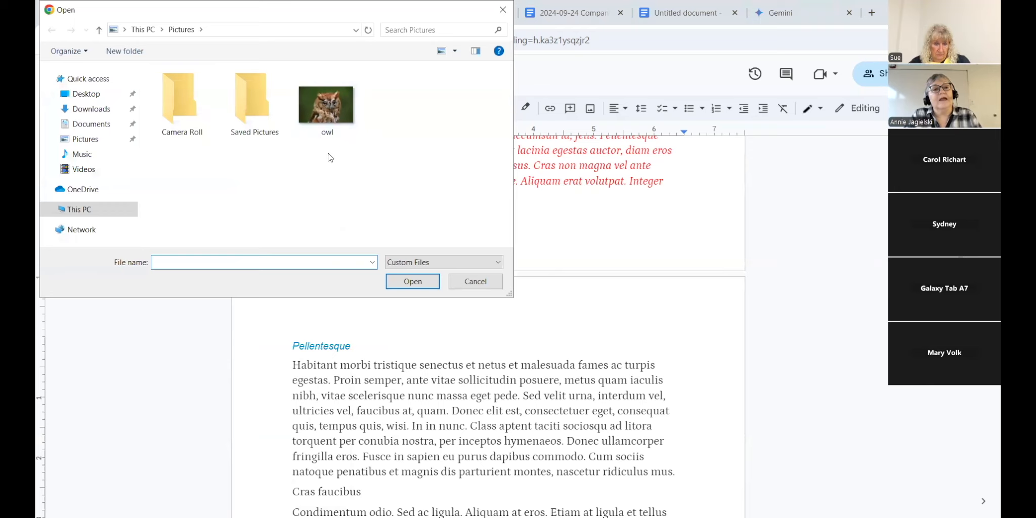
pyautogui.click(328, 132)
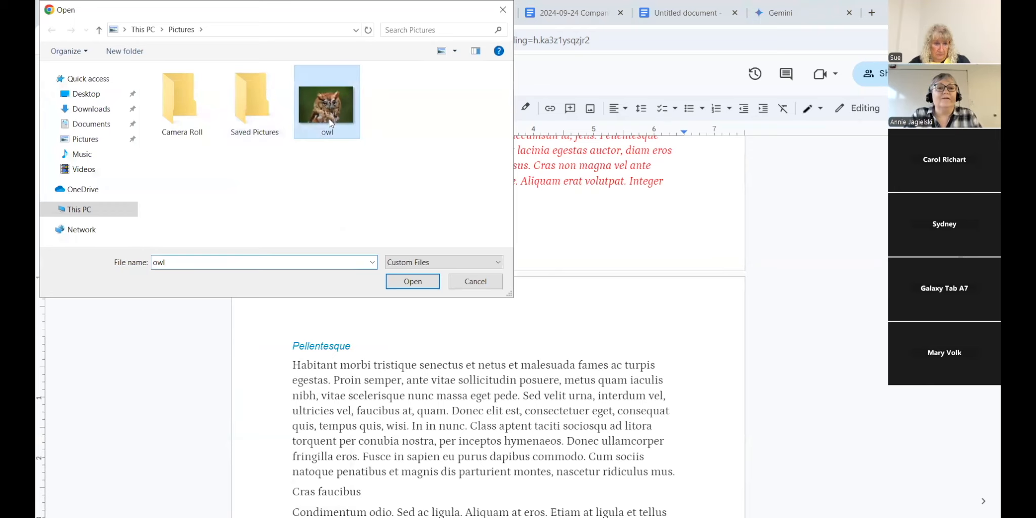
pyautogui.click(413, 284)
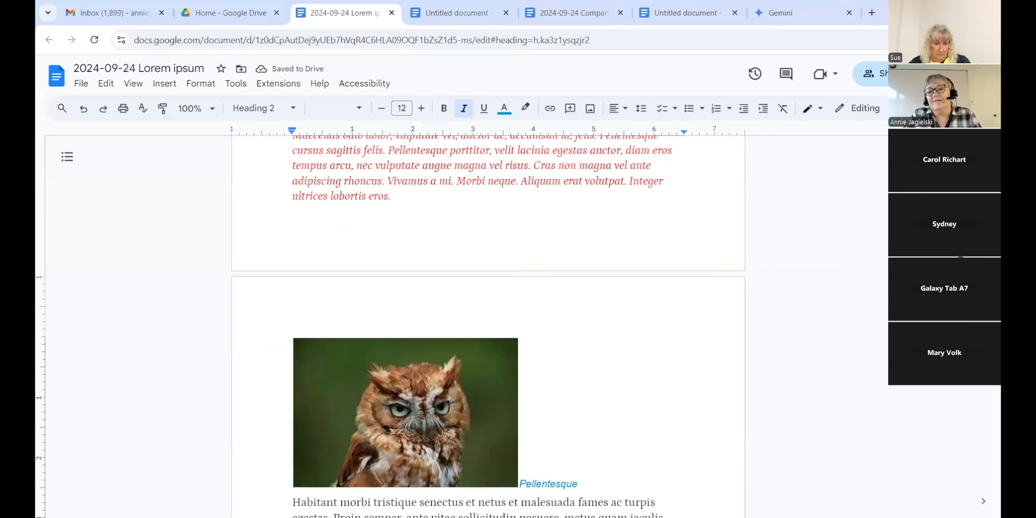
pyautogui.scroll(-3, 555, 305)
# Step: Enlarge the owl photo by dragging its corner handle
pyautogui.click(473, 301)
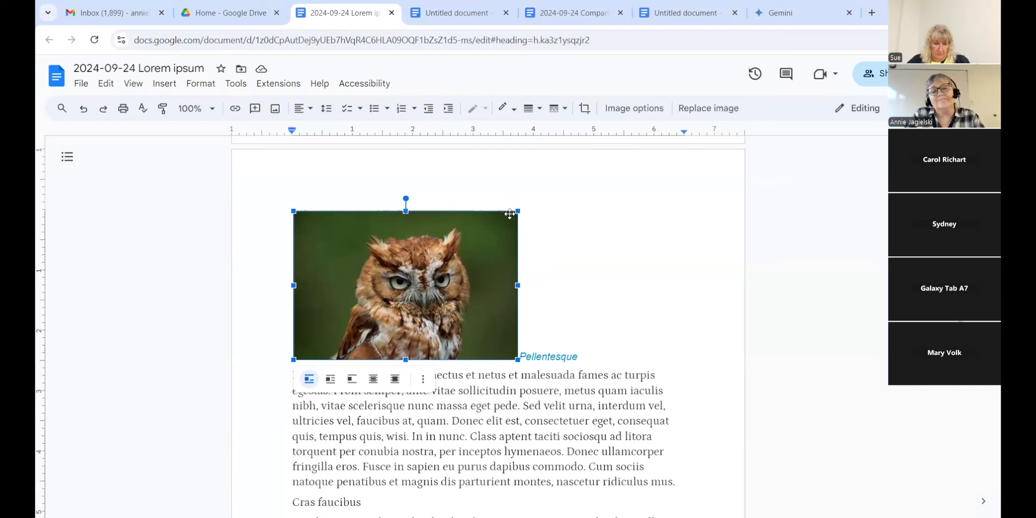
pyautogui.moveTo(517, 211); pyautogui.dragTo(549, 221)
pyautogui.moveTo(566, 221); pyautogui.dragTo(567, 223)
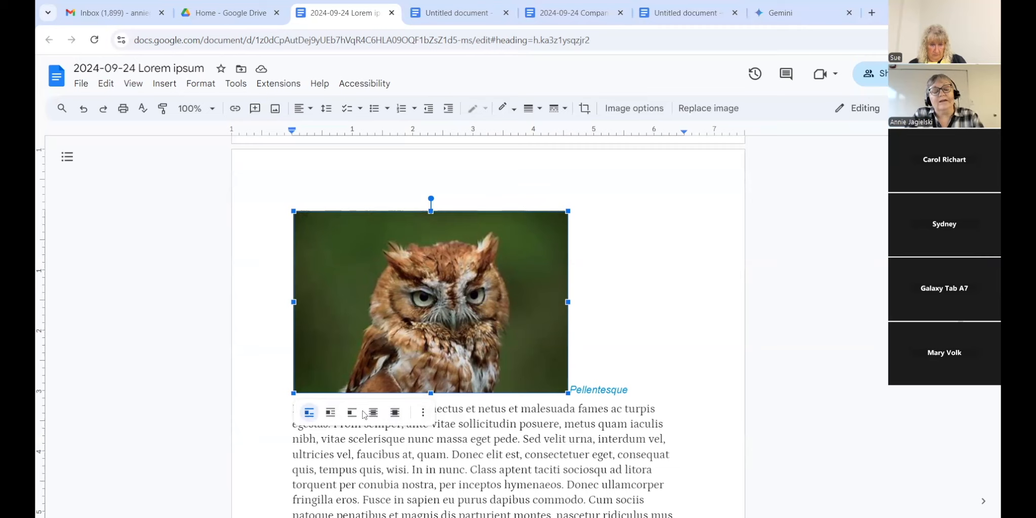
# Step: Reposition the owl photo, try Behind text and In front of text, ending on Wrap text
pyautogui.click(331, 414)
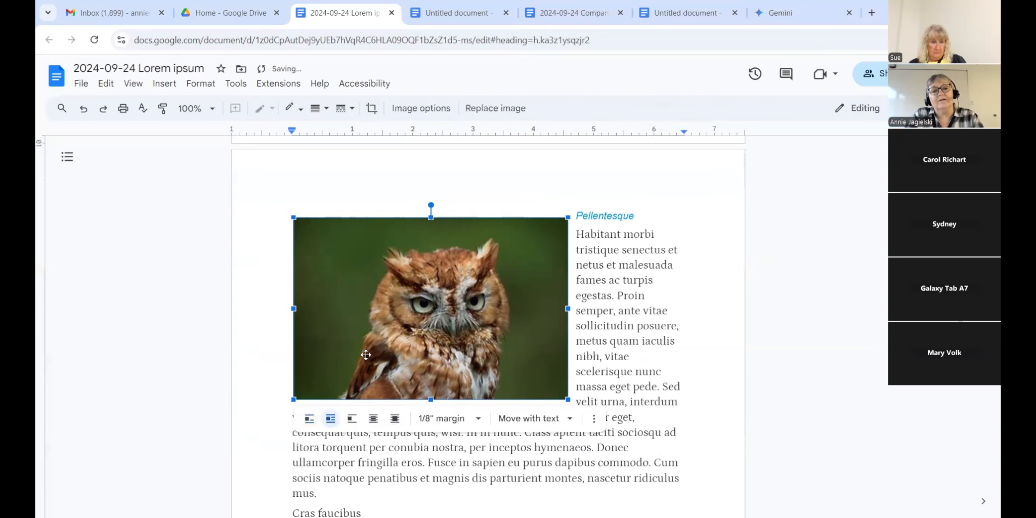
pyautogui.moveTo(366, 353)
pyautogui.mouseDown()
pyautogui.moveTo(405, 361)
pyautogui.moveTo(412, 330)
pyautogui.moveTo(370, 346)
pyautogui.mouseUp()
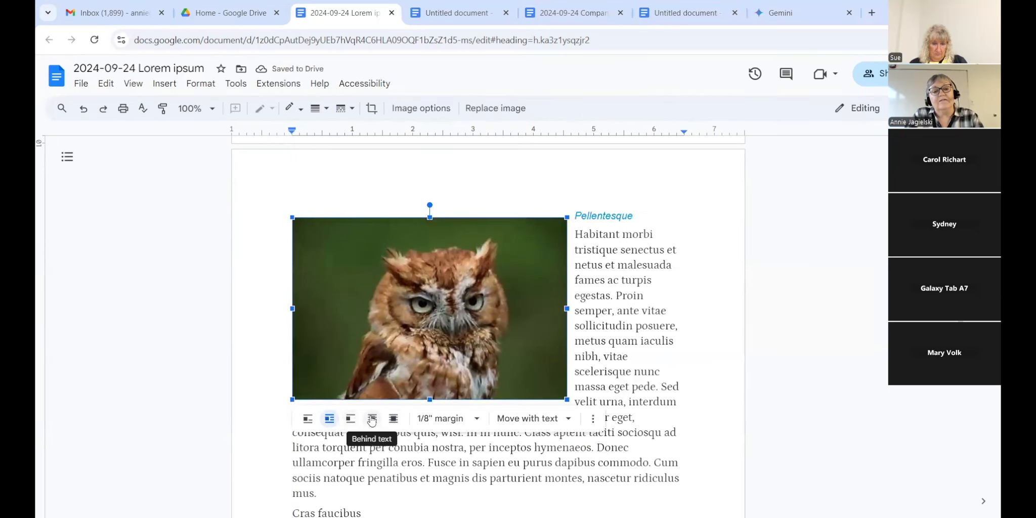
pyautogui.click(372, 419)
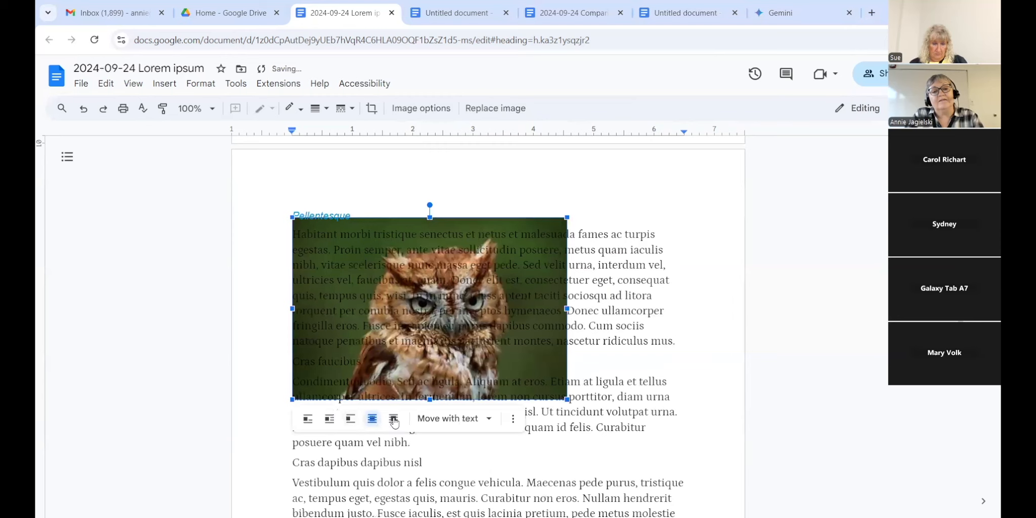
pyautogui.click(393, 421)
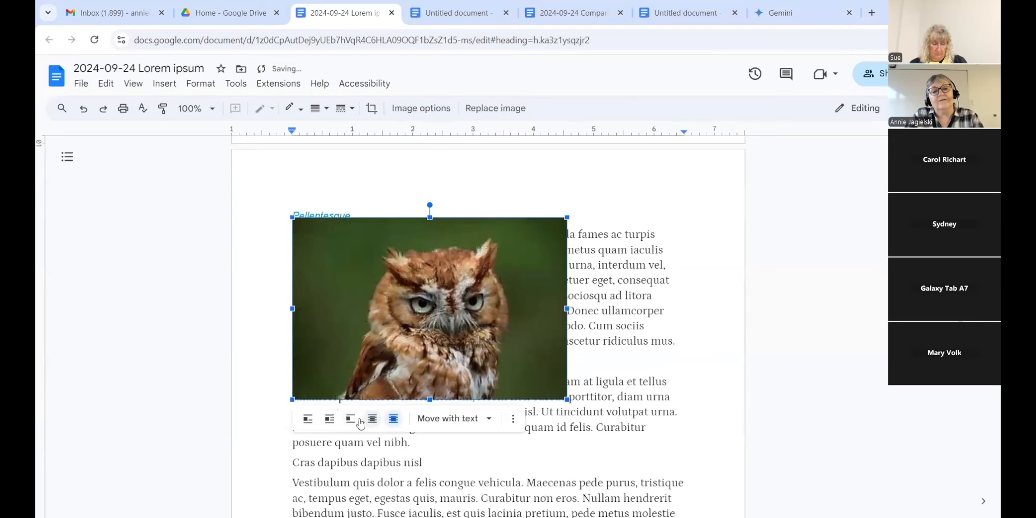
pyautogui.click(329, 419)
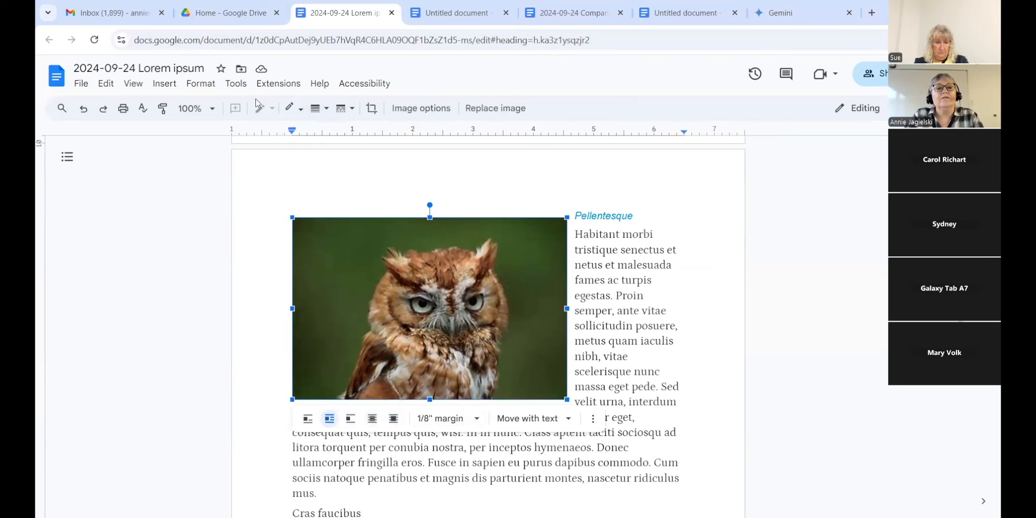
# Step: Color the owl photo's border with the brown sampled by eyedropper from the owl's feathers
pyautogui.click(301, 109)
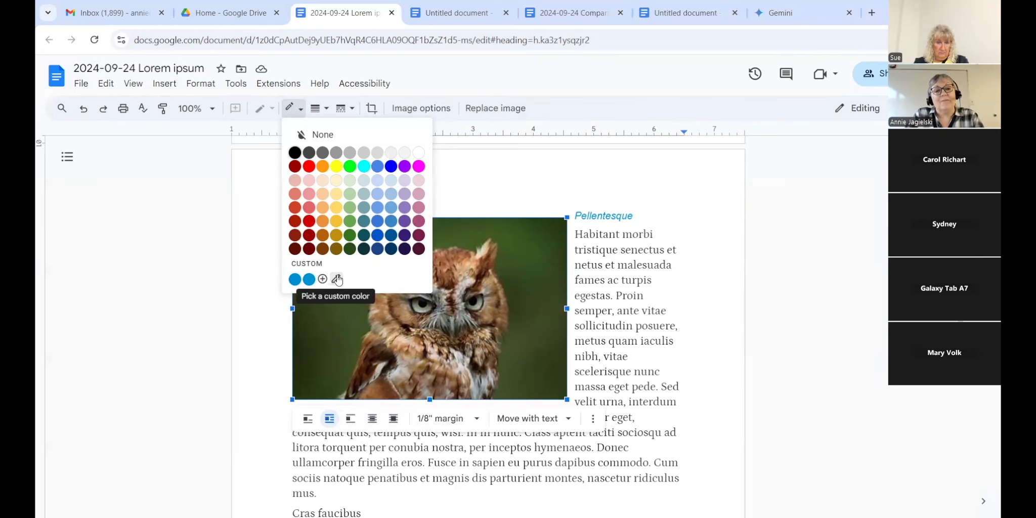
pyautogui.click(336, 279)
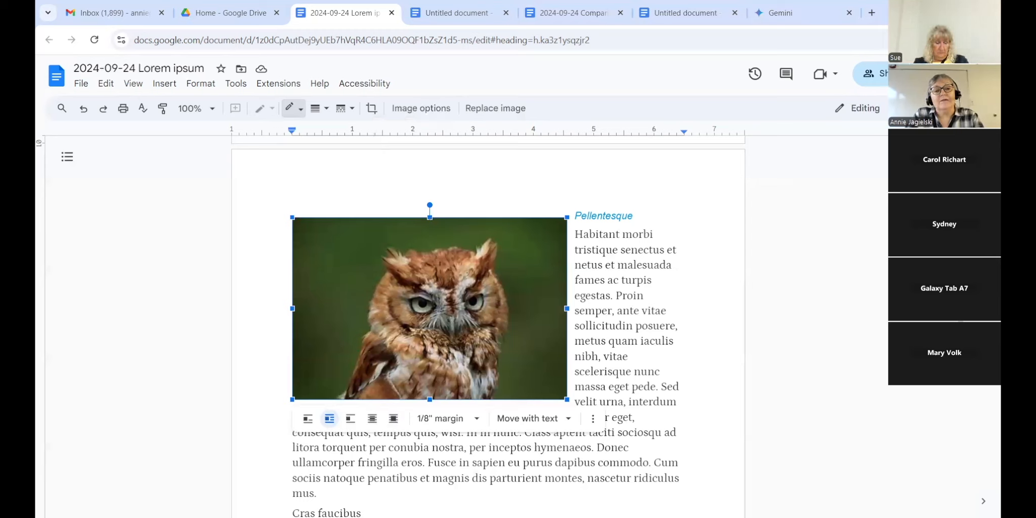
pyautogui.click(377, 391)
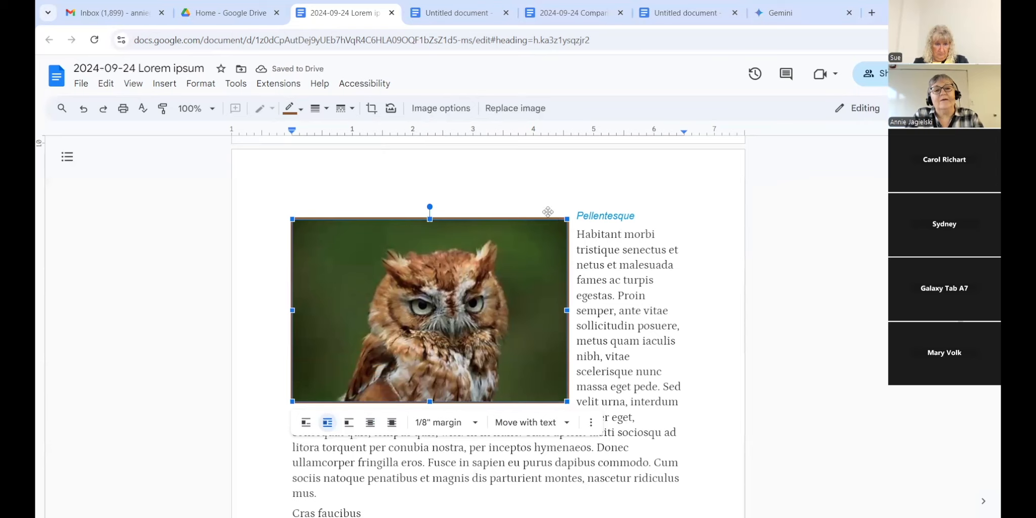
pyautogui.click(326, 112)
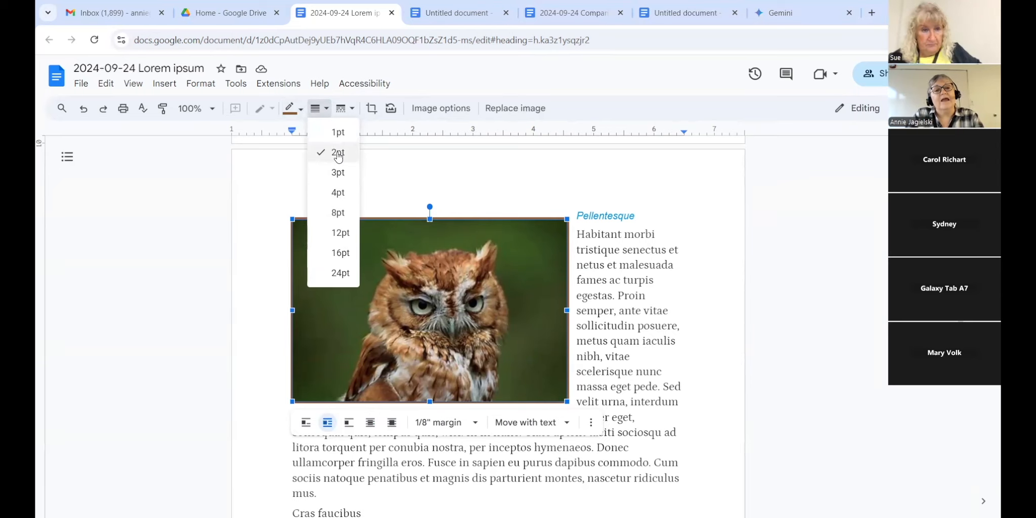
# Step: Make the owl photo's border 12pt, trying dotted and dashed before settling on solid
pyautogui.click(331, 234)
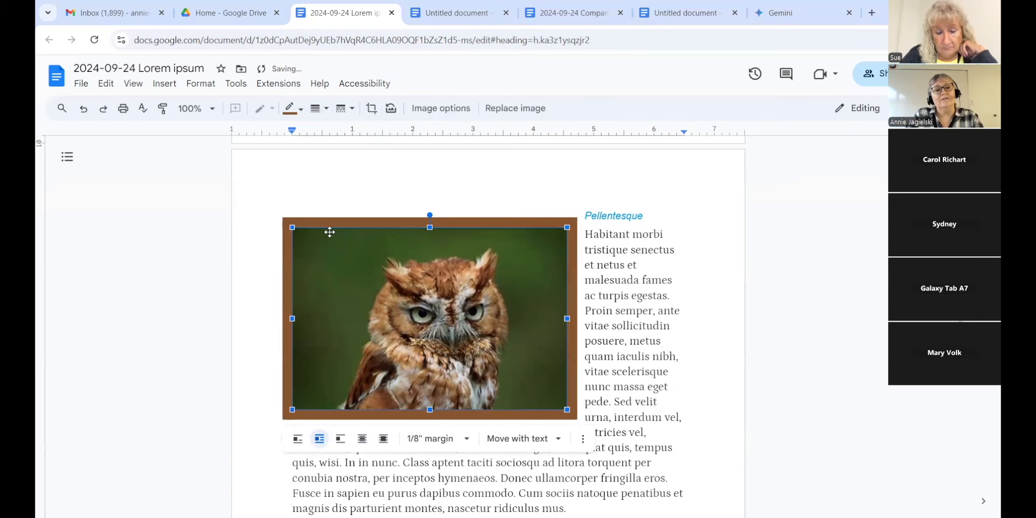
pyautogui.click(350, 112)
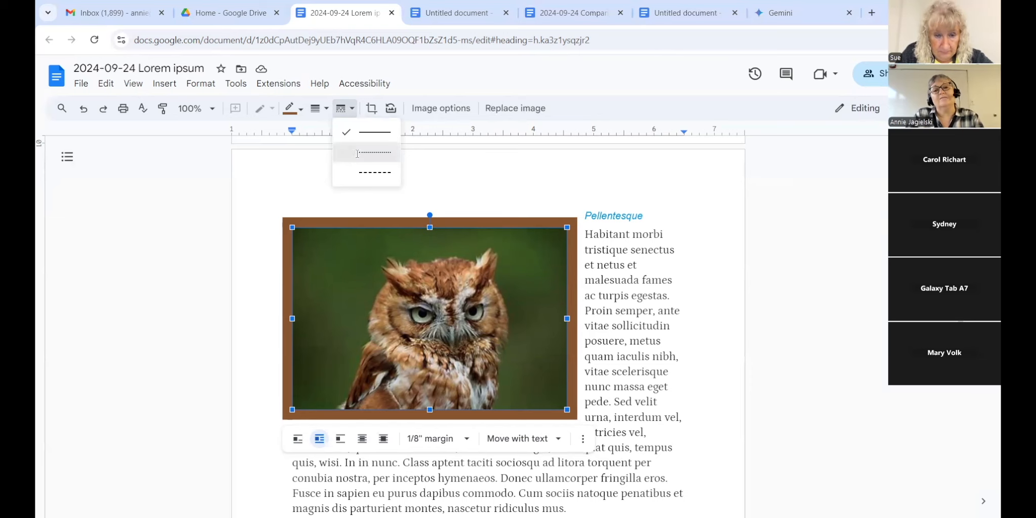
pyautogui.click(357, 153)
pyautogui.click(349, 111)
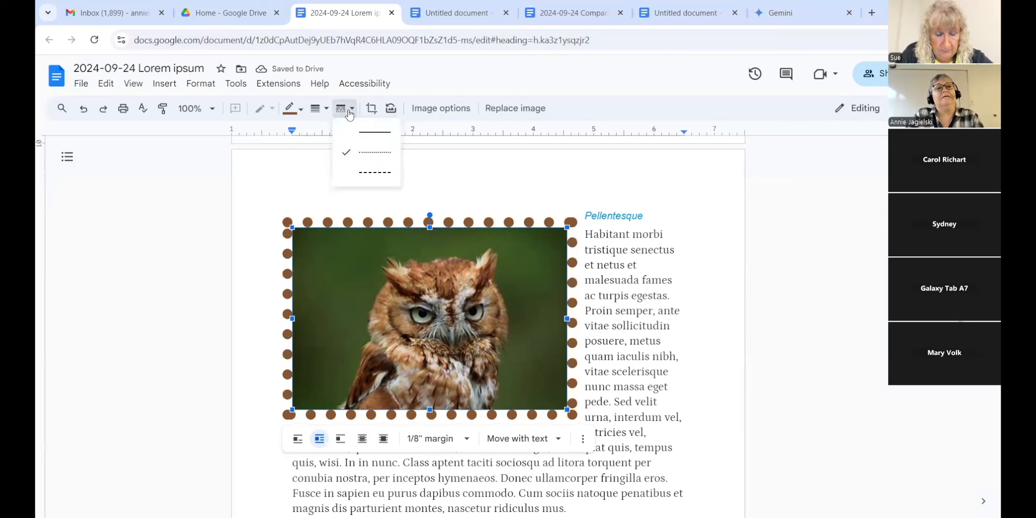
pyautogui.click(350, 173)
pyautogui.click(350, 173)
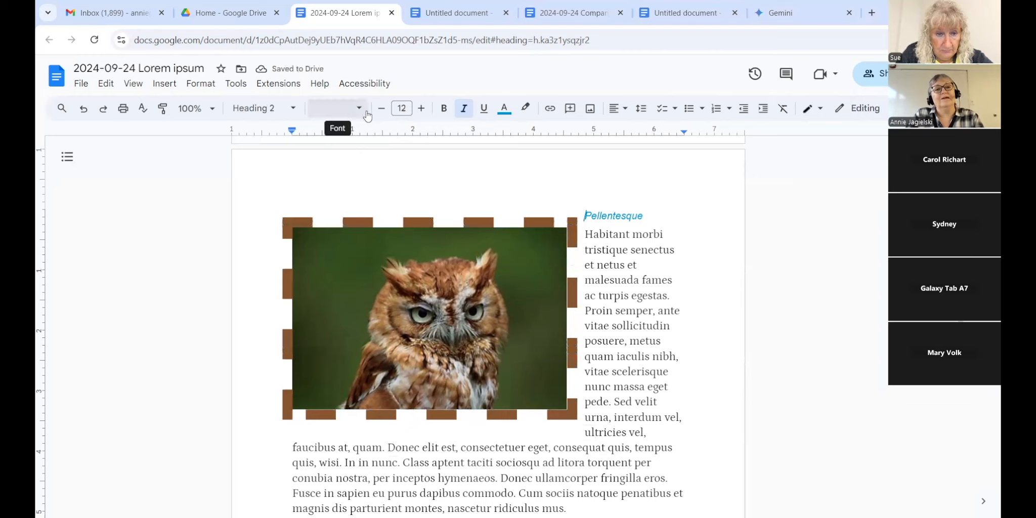
pyautogui.click(375, 256)
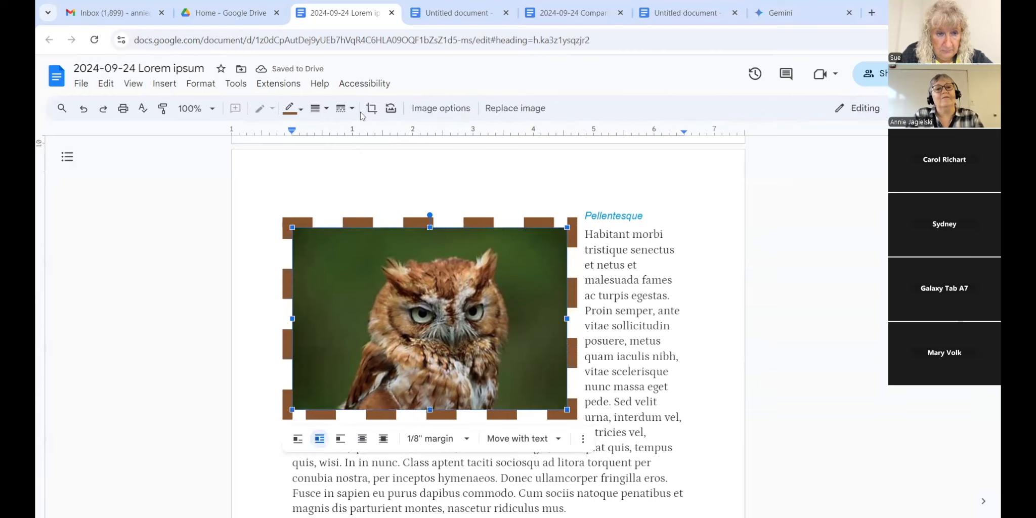
pyautogui.click(342, 111)
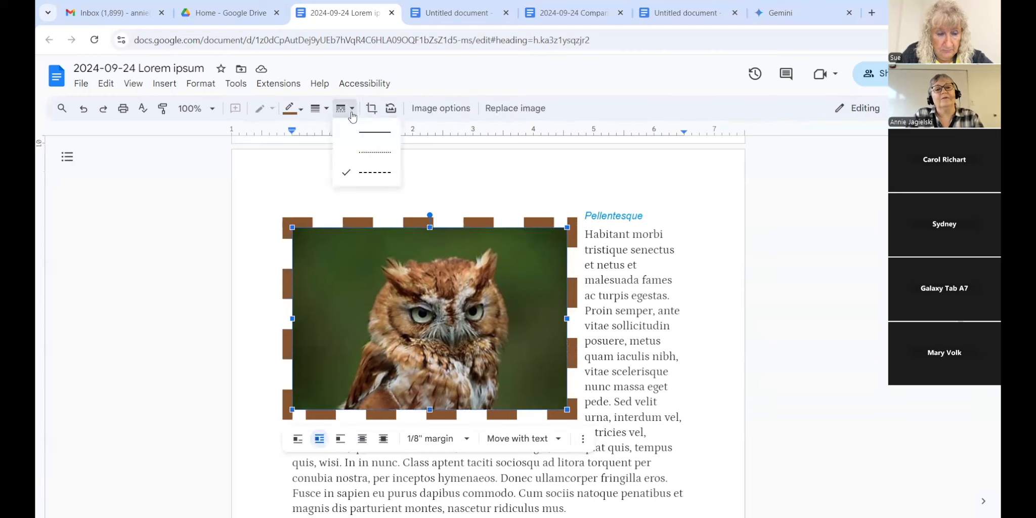
pyautogui.click(356, 138)
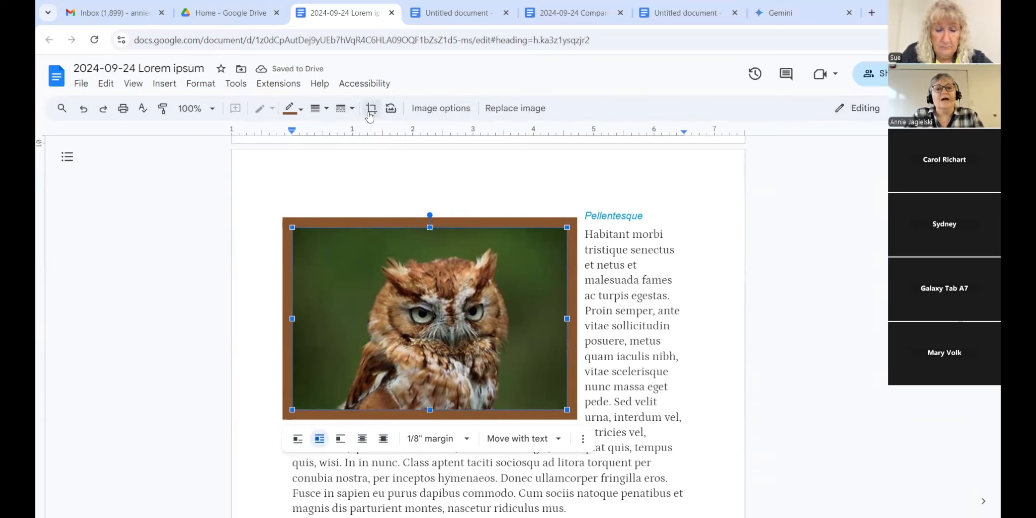
# Step: Crop a thin strip off the top of the owl photo
pyautogui.click(370, 109)
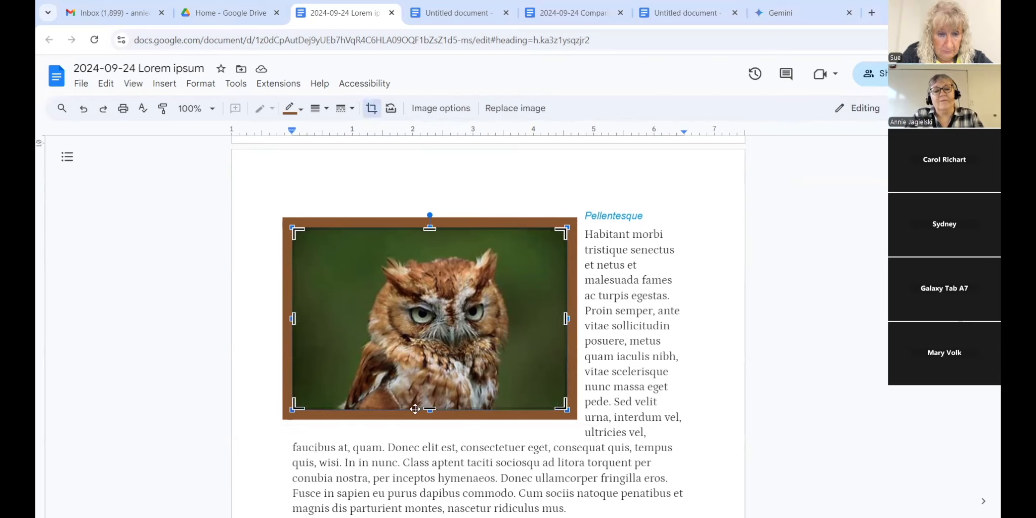
pyautogui.moveTo(429, 228); pyautogui.dragTo(426, 253)
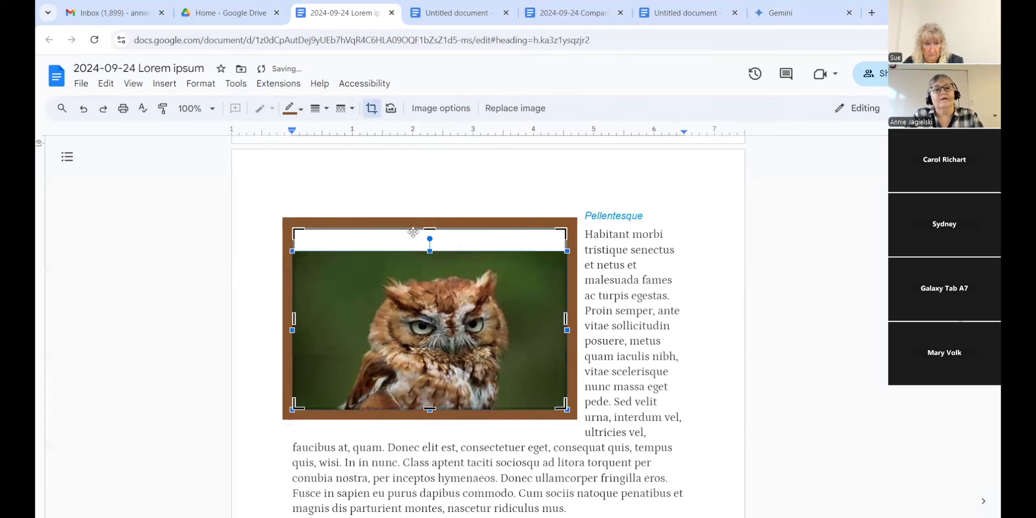
pyautogui.click(83, 108)
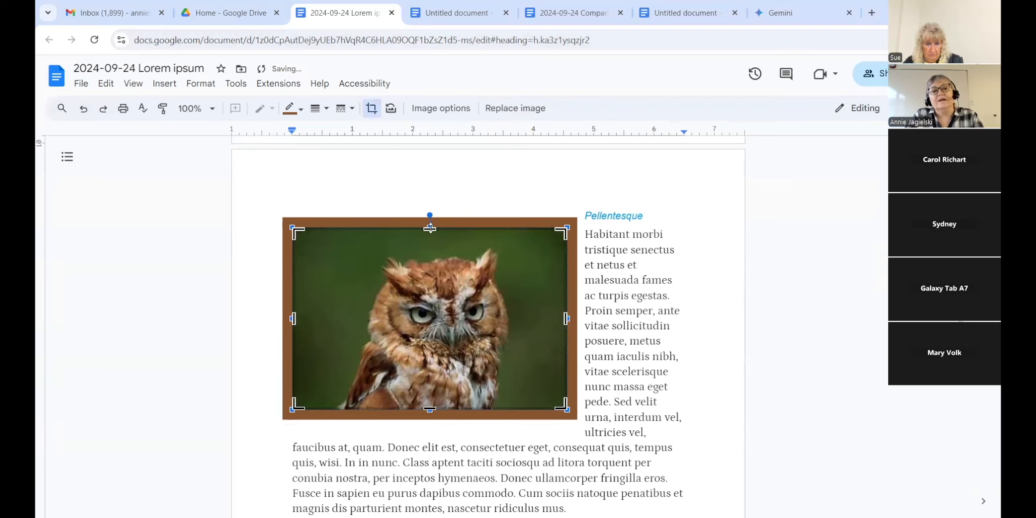
pyautogui.moveTo(429, 229); pyautogui.dragTo(426, 244)
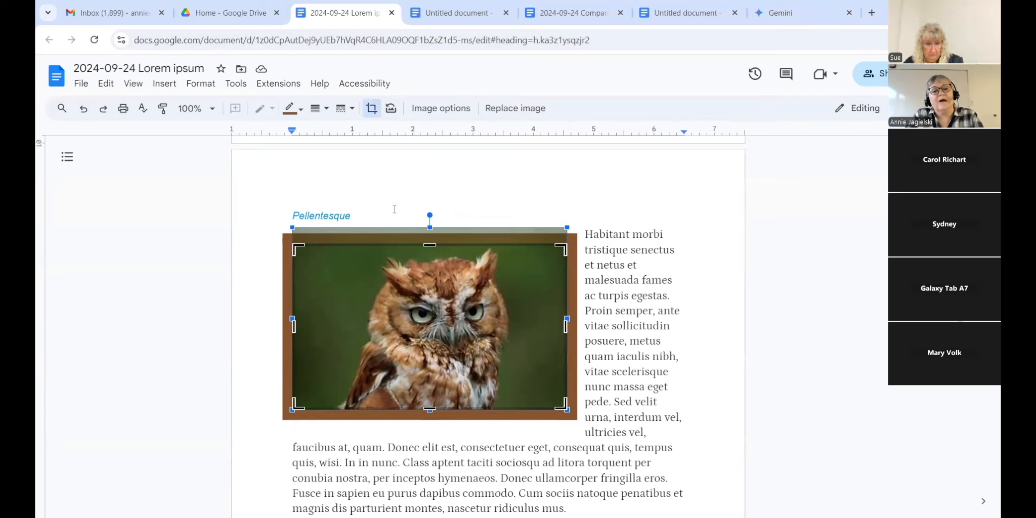
pyautogui.click(370, 110)
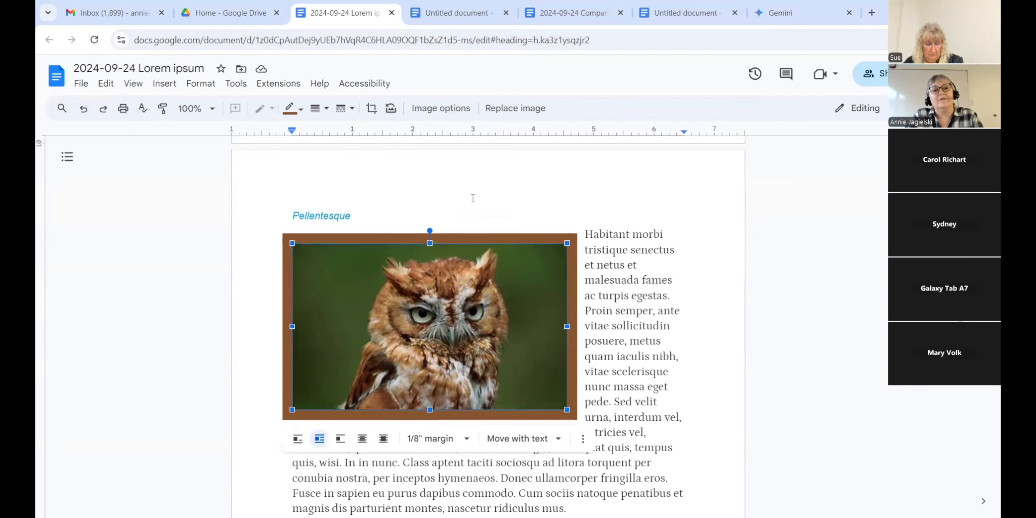
# Step: Reset the owl photo, undo twice to restore its brown border, and move it beside the Pellentesque heading
pyautogui.click(391, 110)
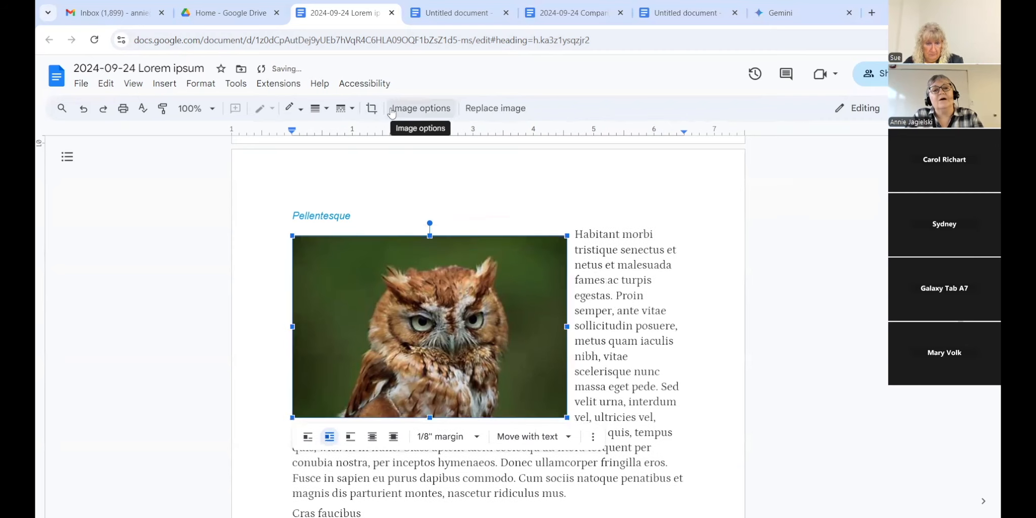
pyautogui.click(392, 109)
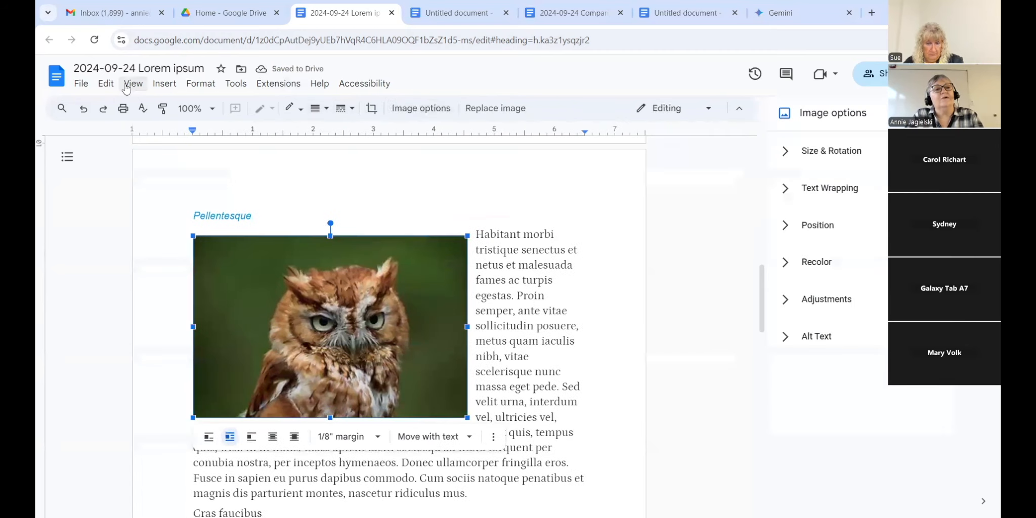
pyautogui.click(85, 111)
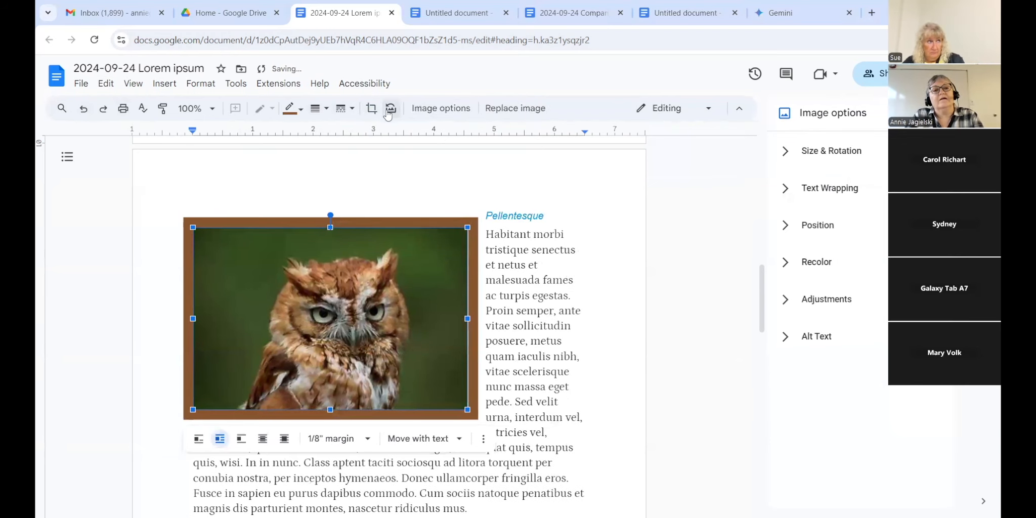
pyautogui.click(83, 108)
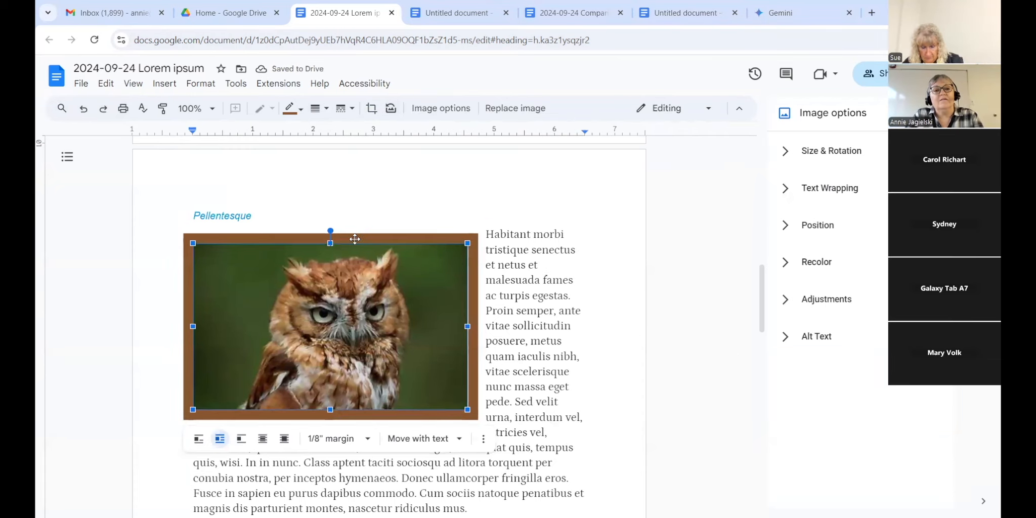
pyautogui.moveTo(354, 232); pyautogui.dragTo(362, 229)
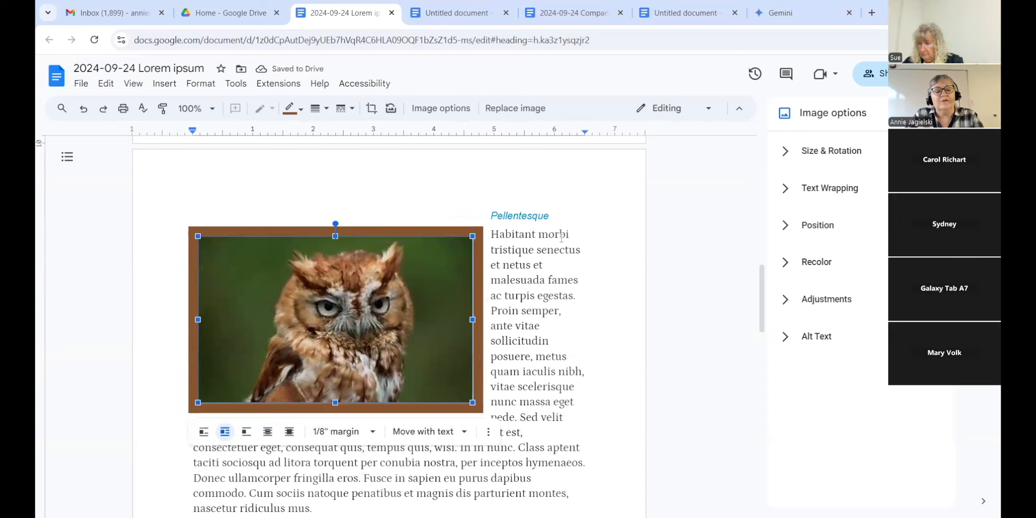
pyautogui.click(373, 432)
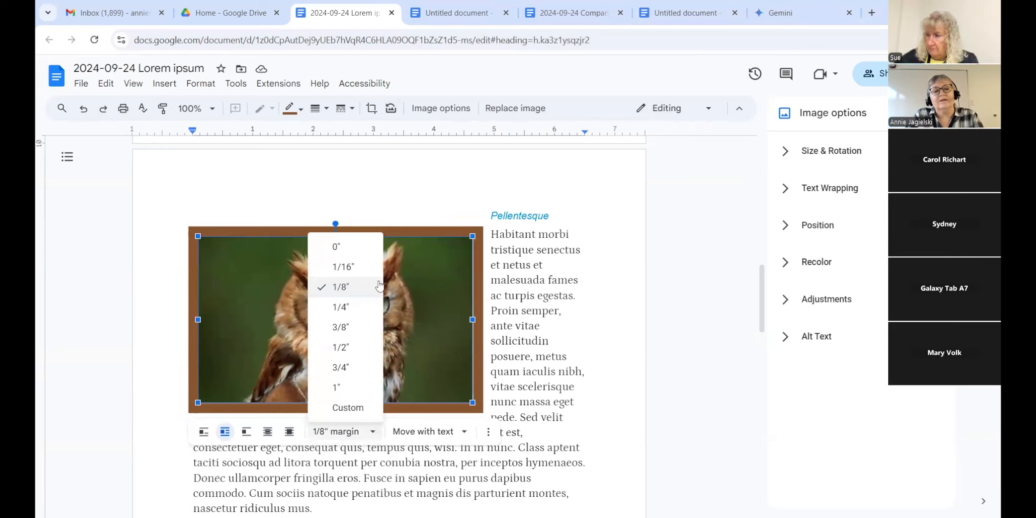
pyautogui.click(343, 345)
pyautogui.click(373, 446)
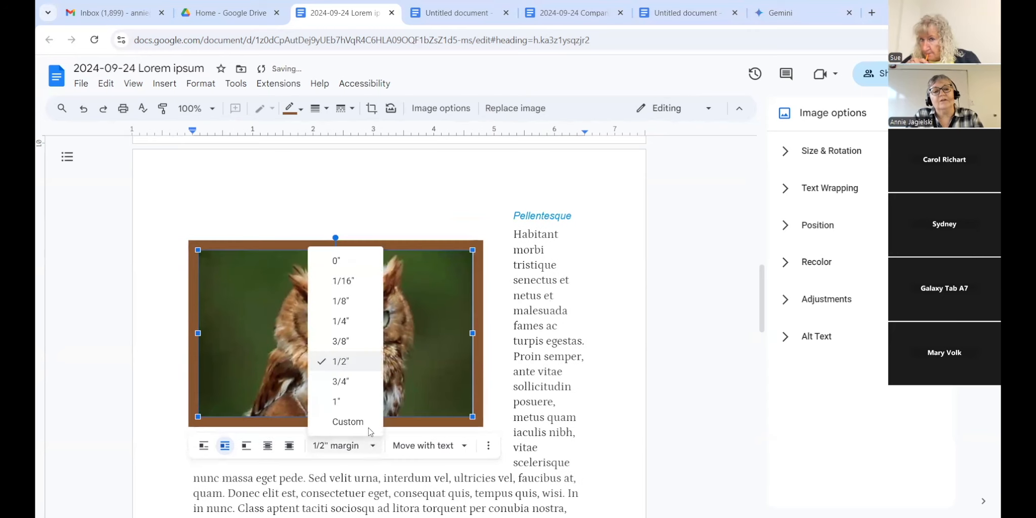
pyautogui.click(353, 344)
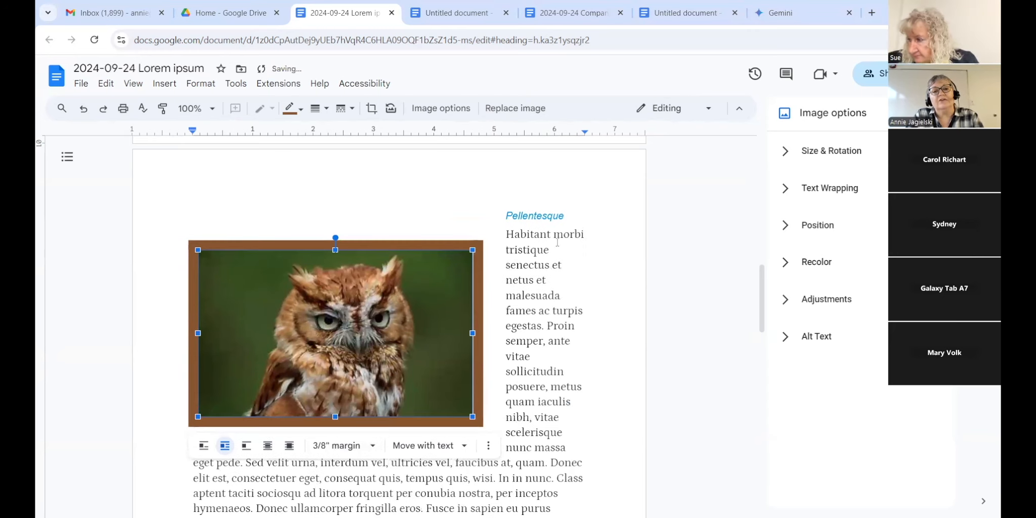
pyautogui.moveTo(394, 243)
pyautogui.mouseDown()
pyautogui.moveTo(401, 212)
pyautogui.moveTo(409, 232)
pyautogui.mouseUp()
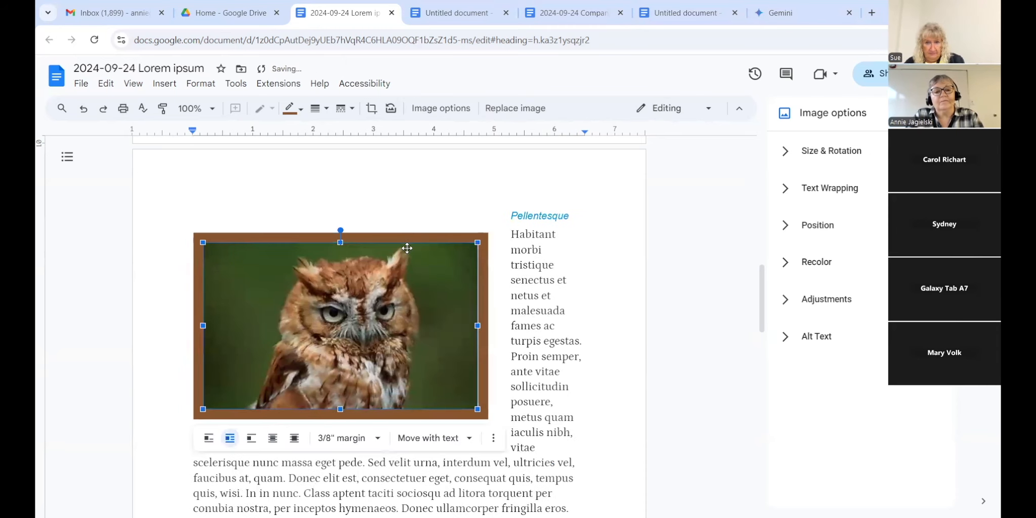
pyautogui.click(460, 437)
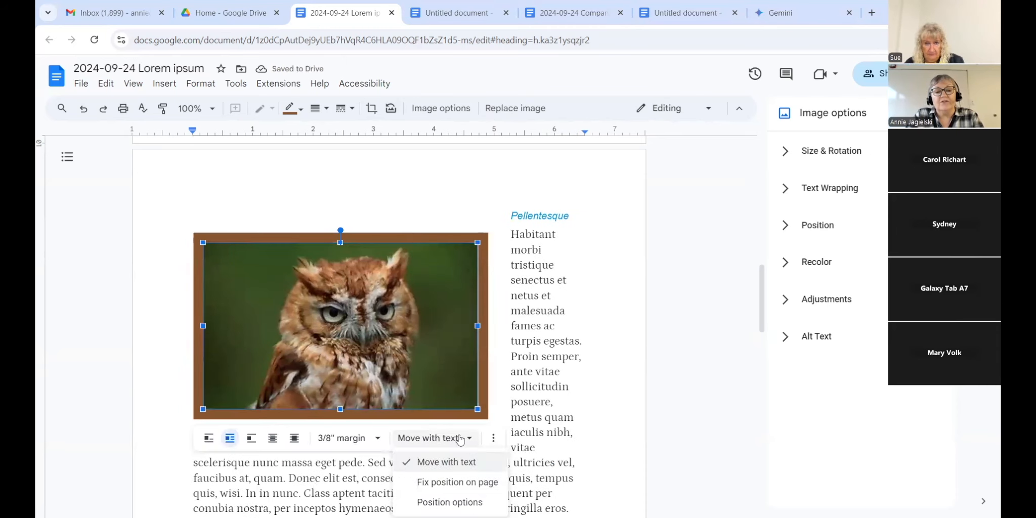
pyautogui.click(440, 483)
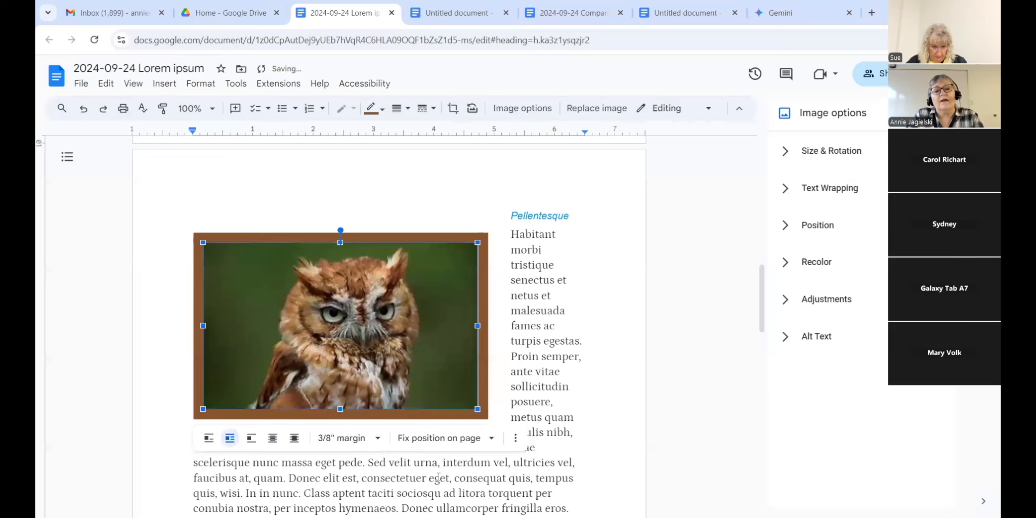
pyautogui.click(484, 444)
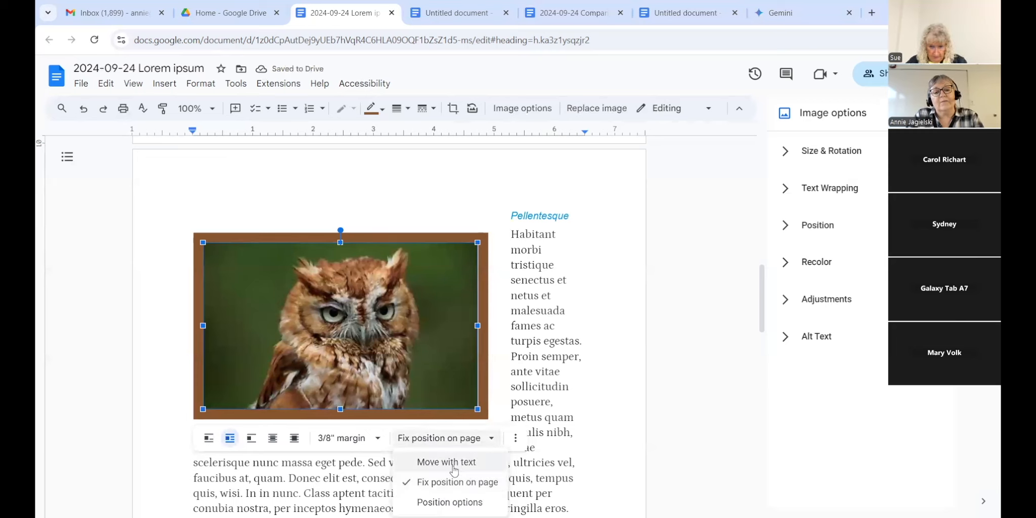
pyautogui.click(434, 462)
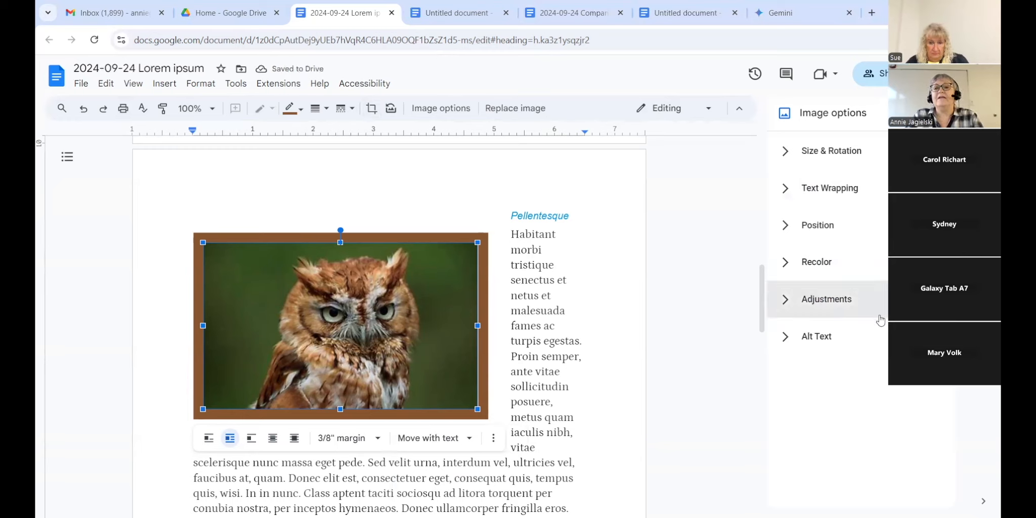
# Step: Expand the Size & Rotation and Recolor sections of the Image options panel
pyautogui.click(872, 159)
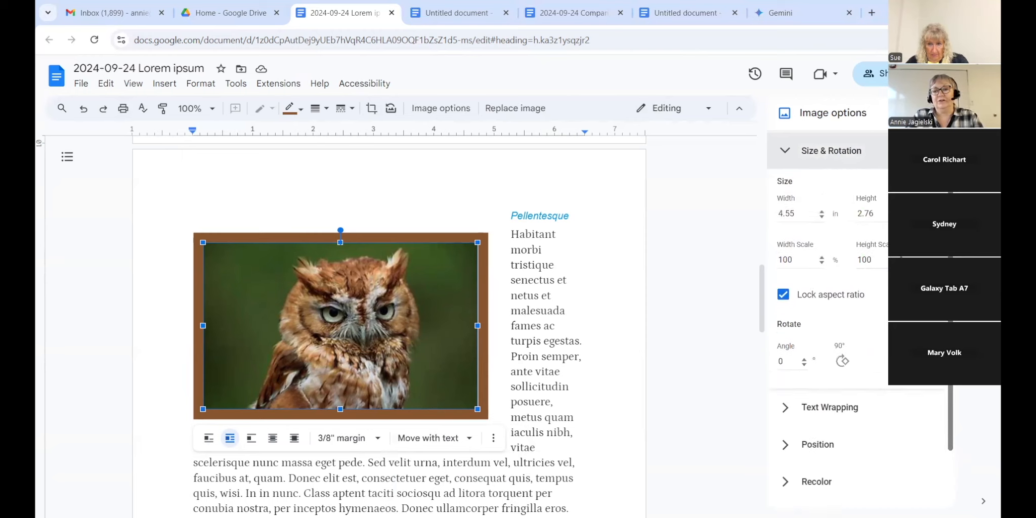
pyautogui.scroll(-1, 860, 324)
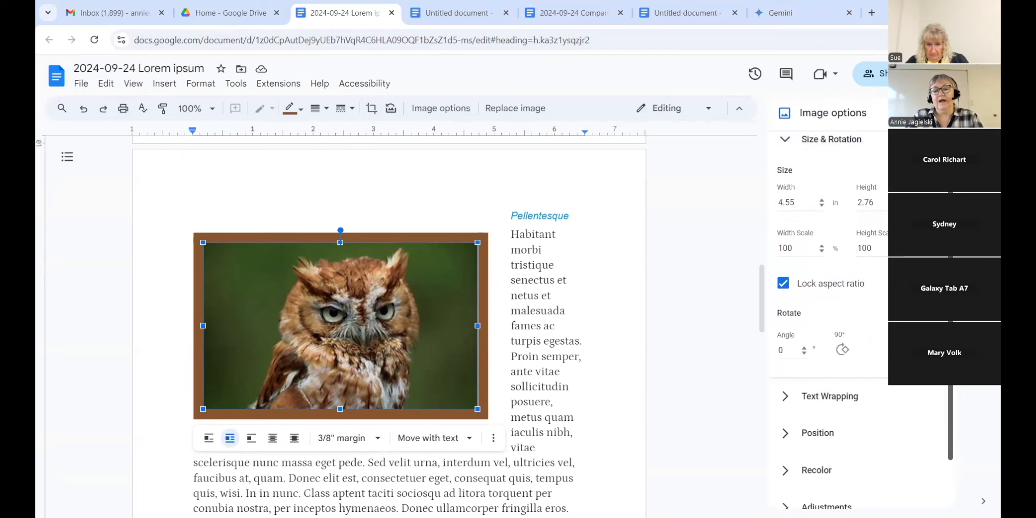
pyautogui.scroll(-2, 860, 324)
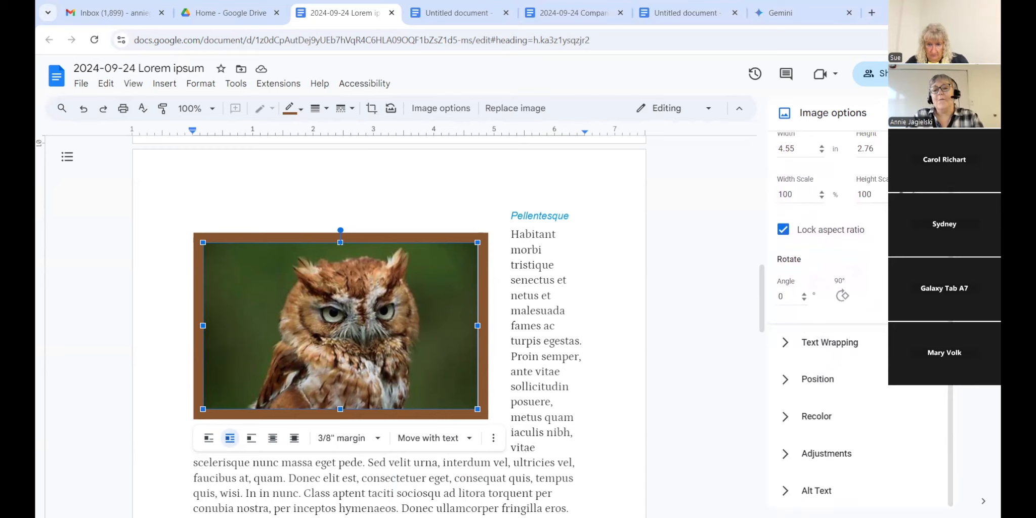
pyautogui.click(824, 416)
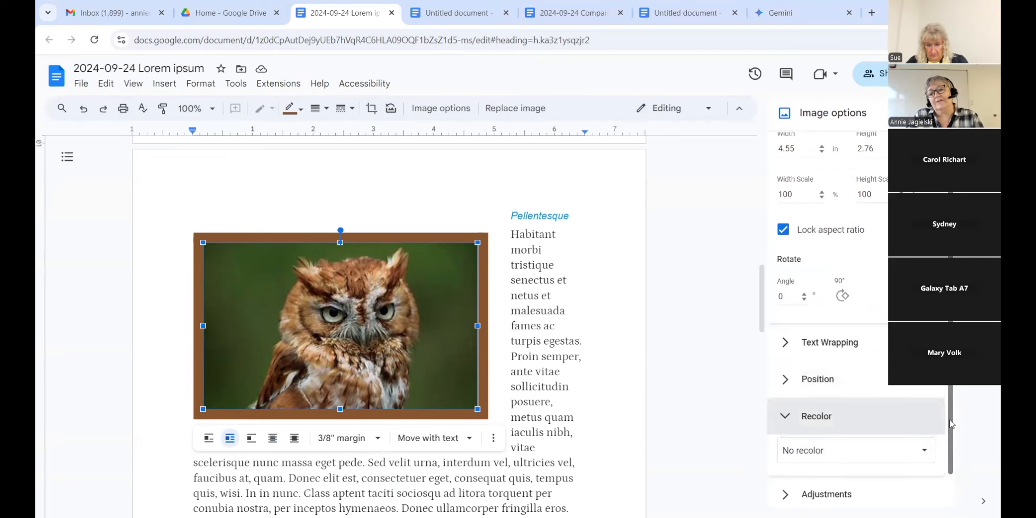
pyautogui.scroll(-1, 950, 423)
# Step: Recolor the owl photo with the Negative preset, then deselect it
pyautogui.click(924, 409)
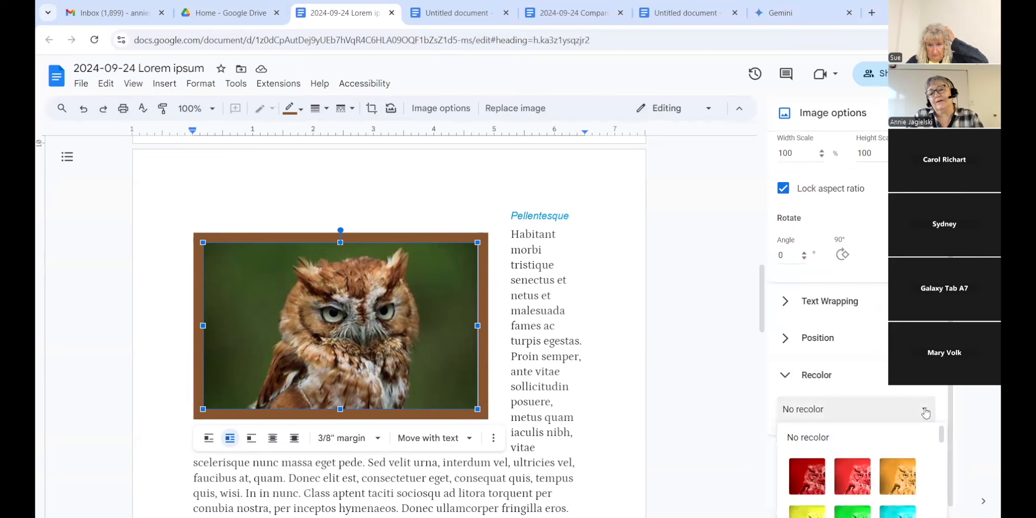
pyautogui.click(951, 411)
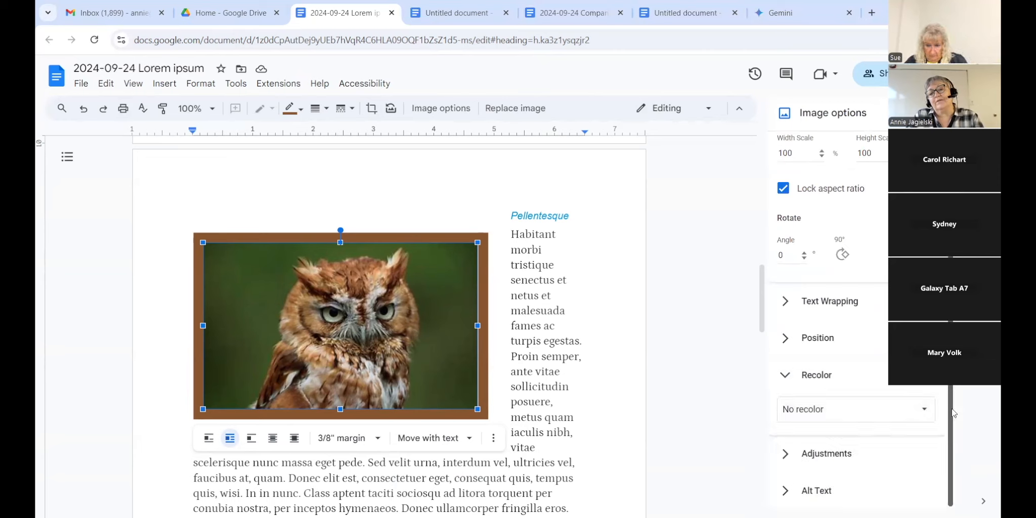
pyautogui.click(925, 411)
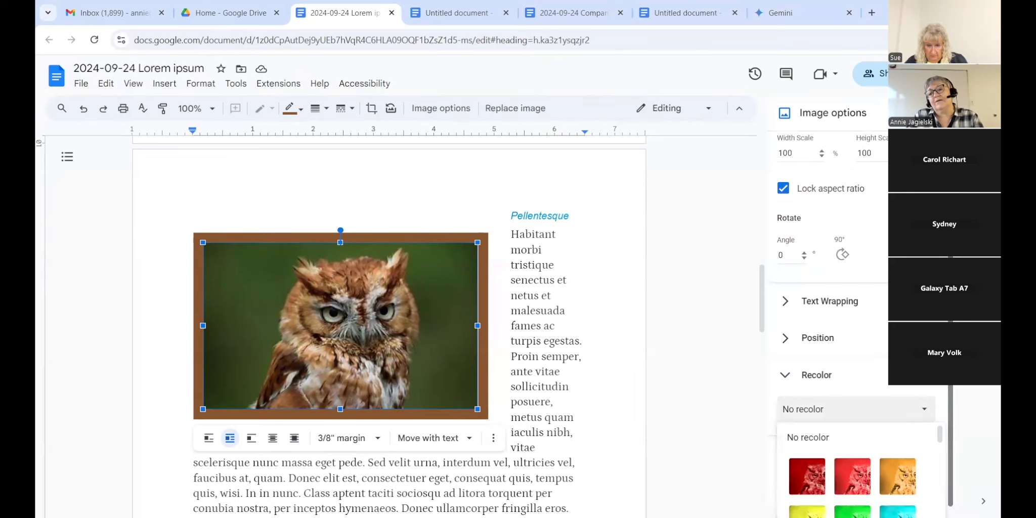
pyautogui.click(763, 340)
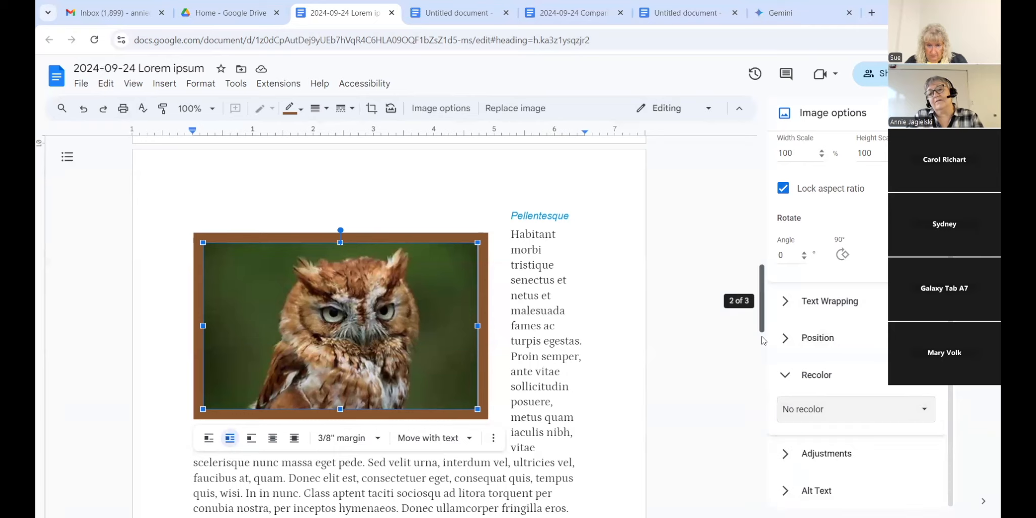
pyautogui.scroll(-5, 763, 340)
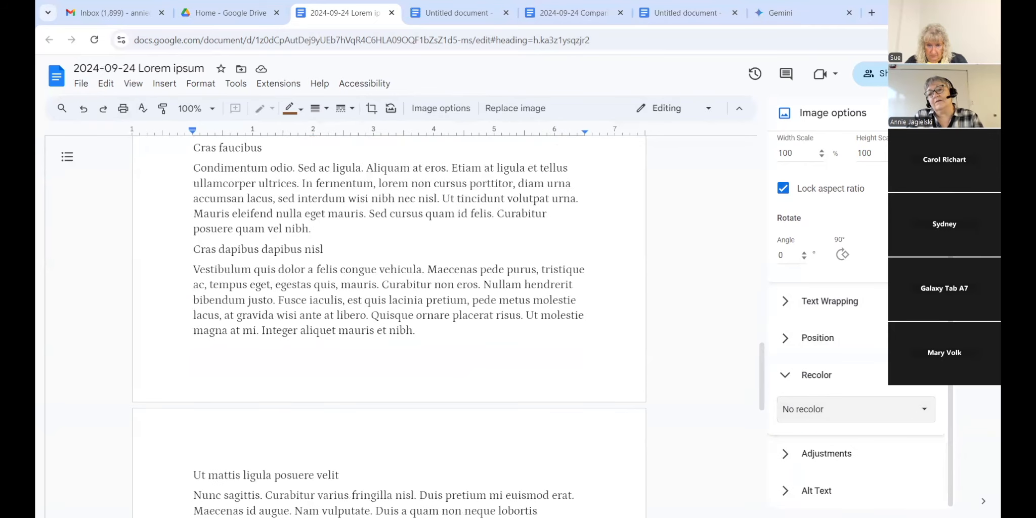
pyautogui.click(925, 410)
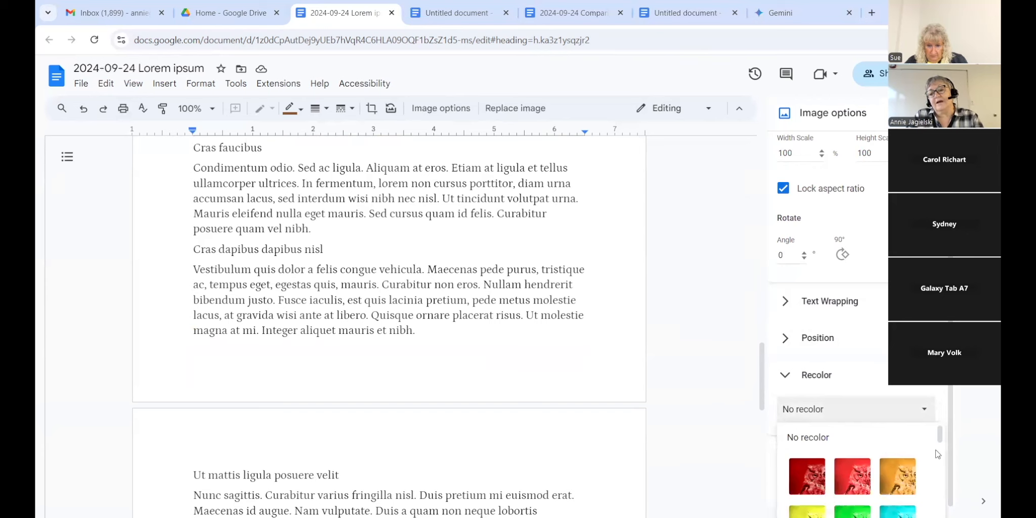
pyautogui.moveTo(938, 443); pyautogui.dragTo(948, 517)
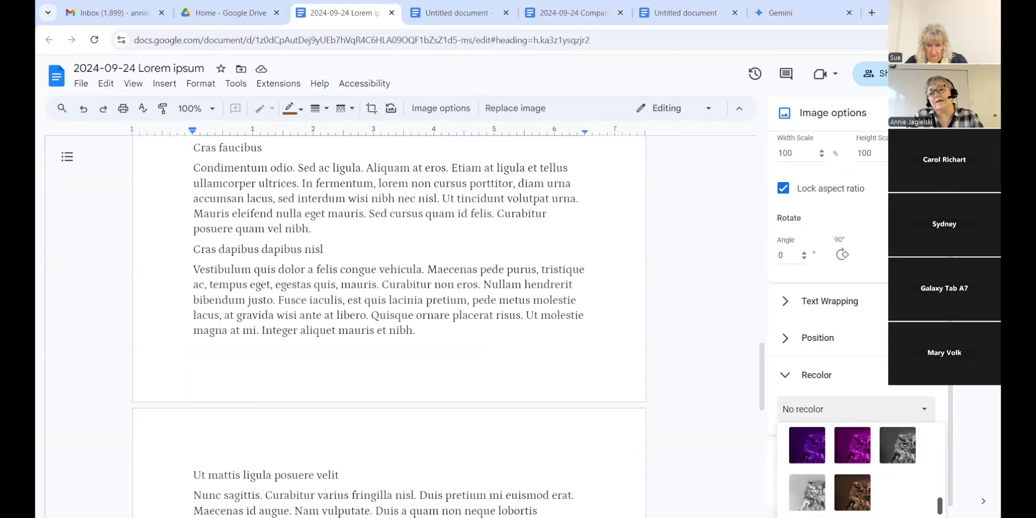
pyautogui.click(809, 486)
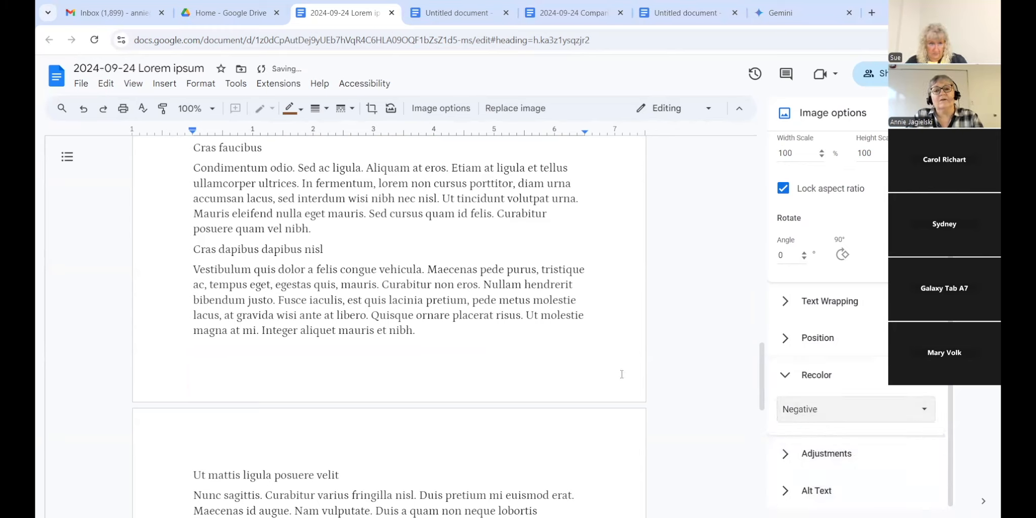
pyautogui.moveTo(762, 393); pyautogui.dragTo(761, 324)
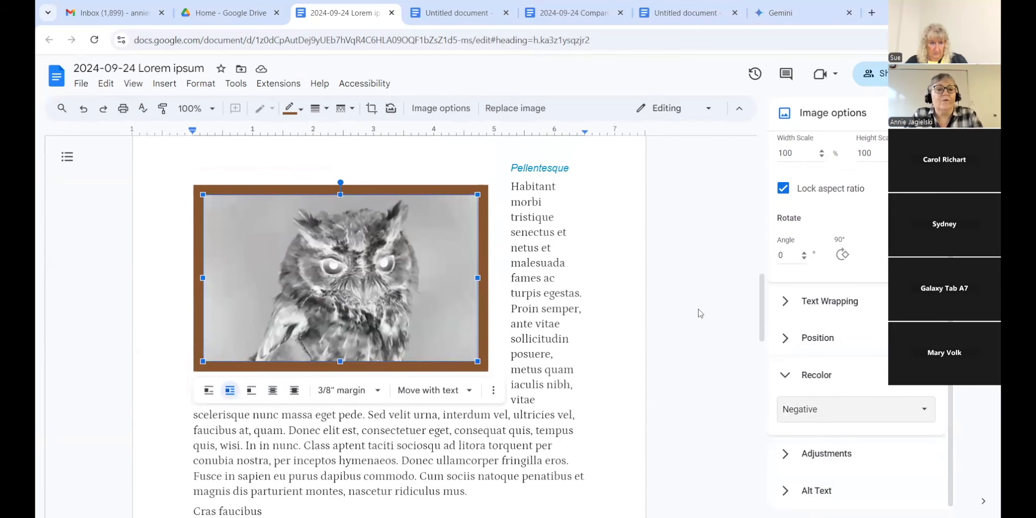
pyautogui.click(612, 288)
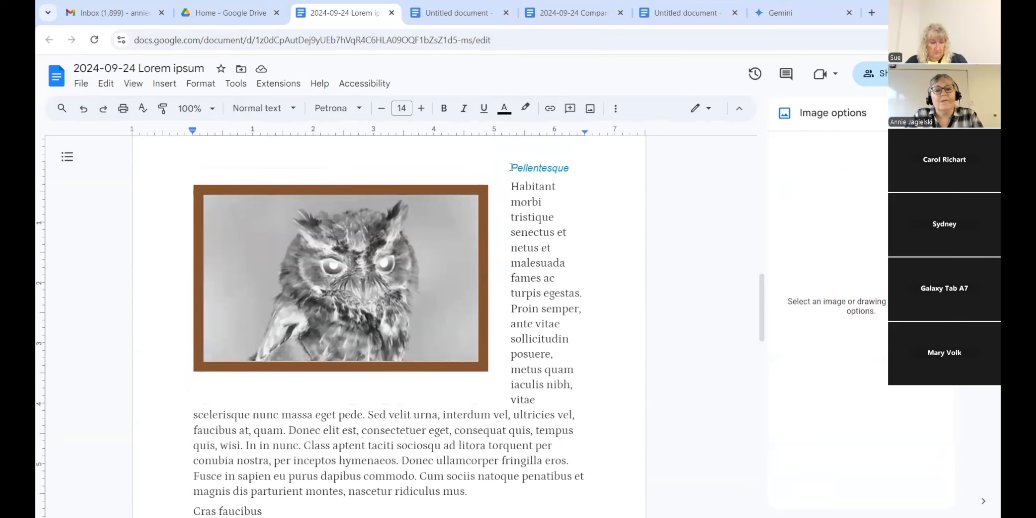
# Step: Apply the Heading 1 style to the 'Pellentesque' text
pyautogui.moveTo(452, 196); pyautogui.dragTo(576, 172)
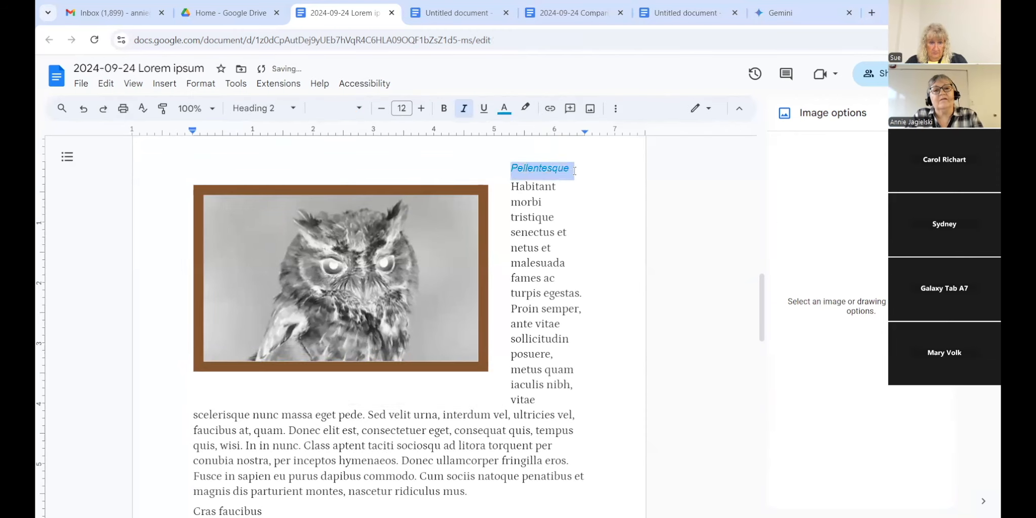
pyautogui.click(291, 108)
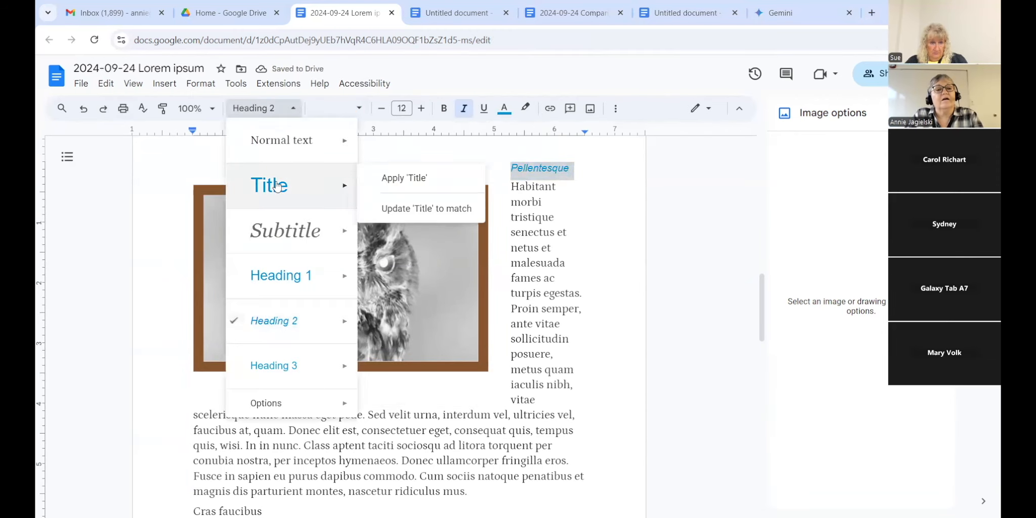
pyautogui.click(281, 275)
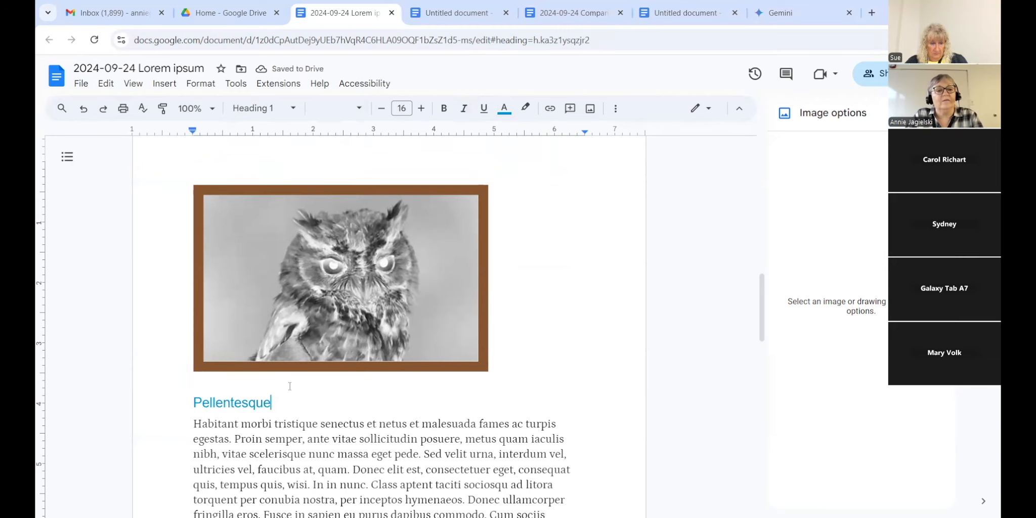
pyautogui.moveTo(754, 299); pyautogui.dragTo(767, 405)
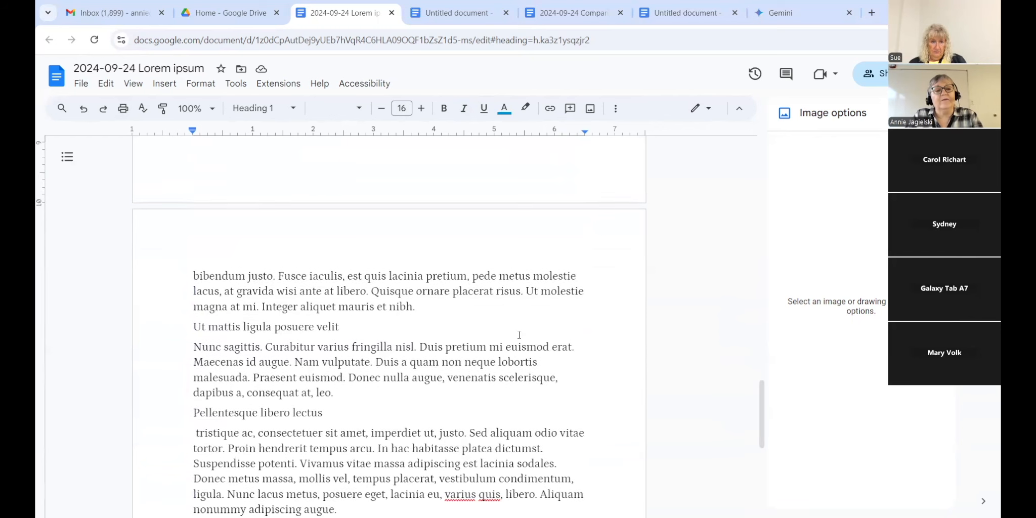
# Step: Start a web image search to insert a picture before 'Ut mattis ligula posuere velit'
pyautogui.click(195, 326)
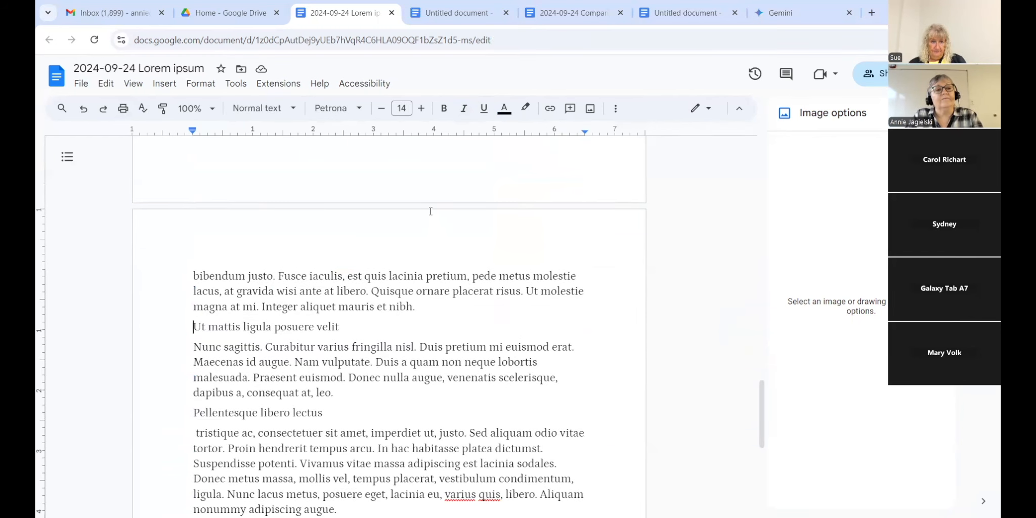
pyautogui.click(160, 88)
pyautogui.moveTo(175, 104)
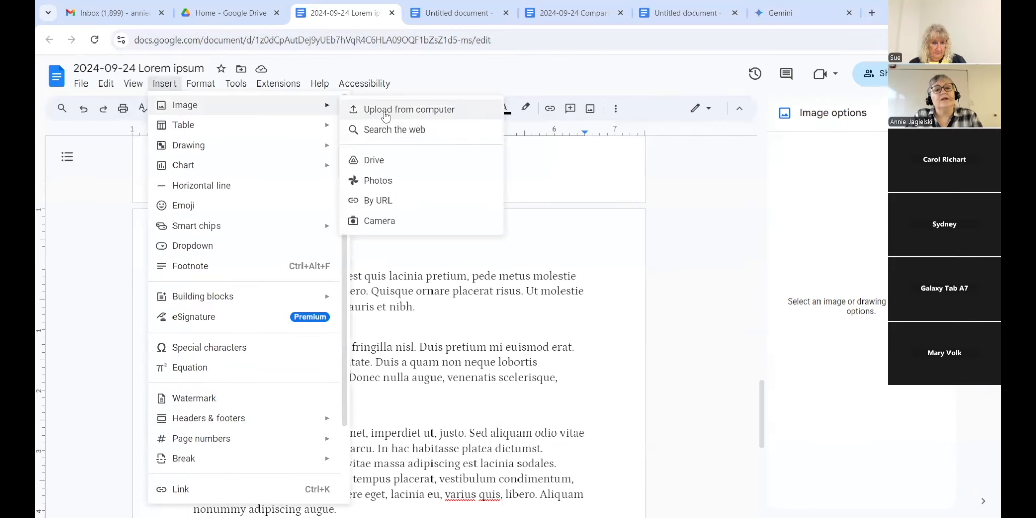
pyautogui.click(384, 132)
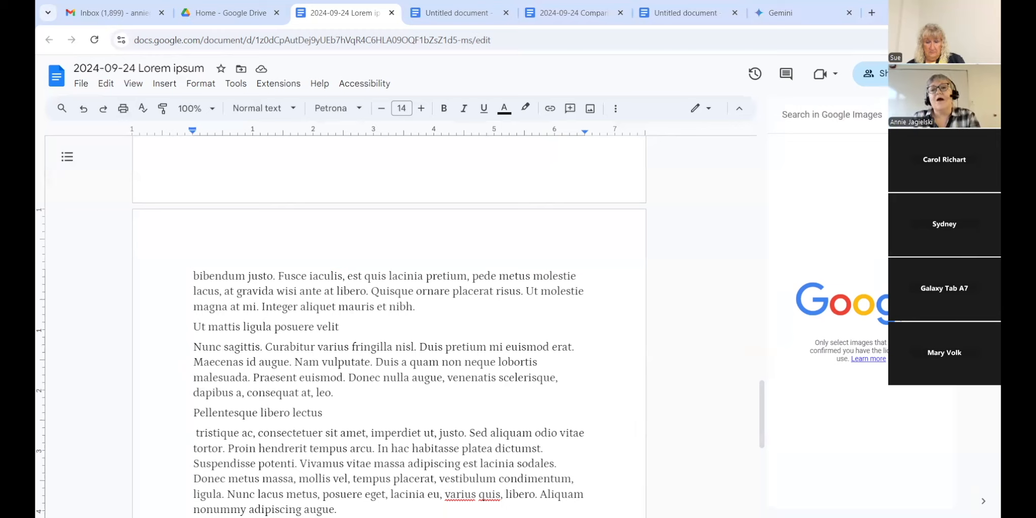
# Step: Search images for 'halloween black and white' and select the haunted-house picture with pumpkins
pyautogui.write('halloween')
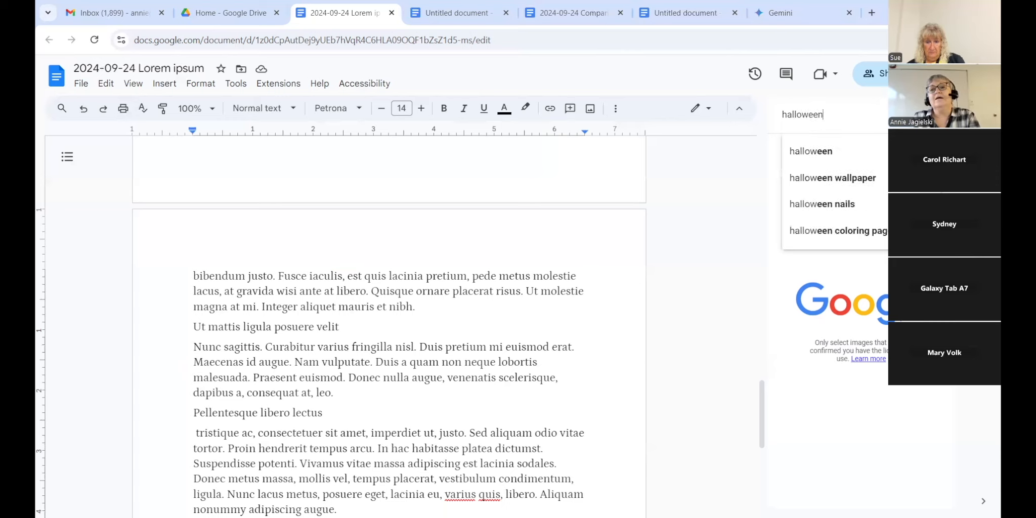
pyautogui.write(' black and ')
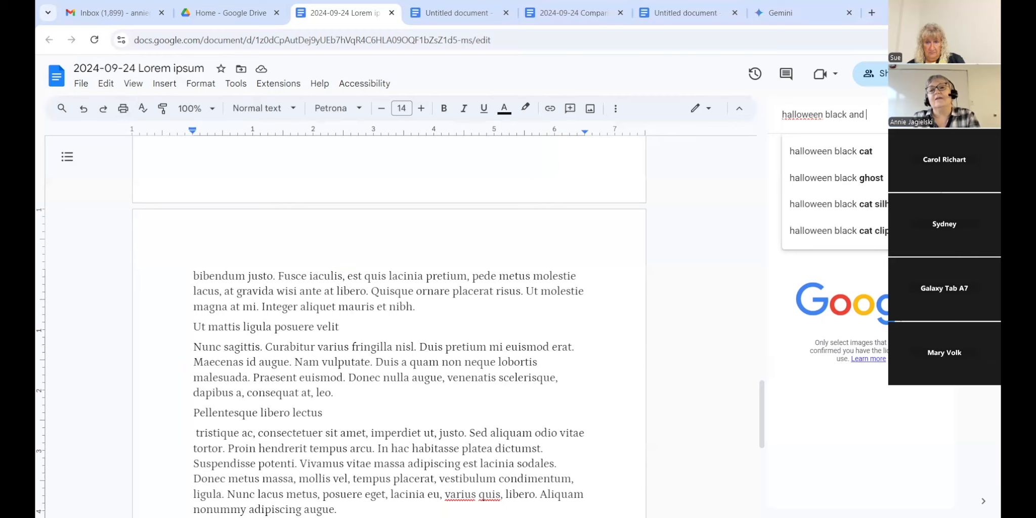
pyautogui.write('white')
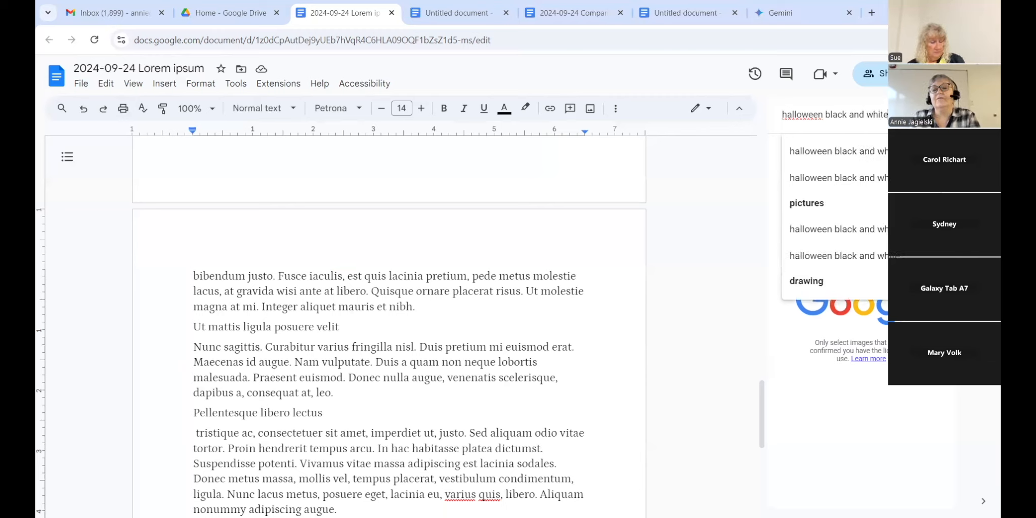
pyautogui.click(886, 183)
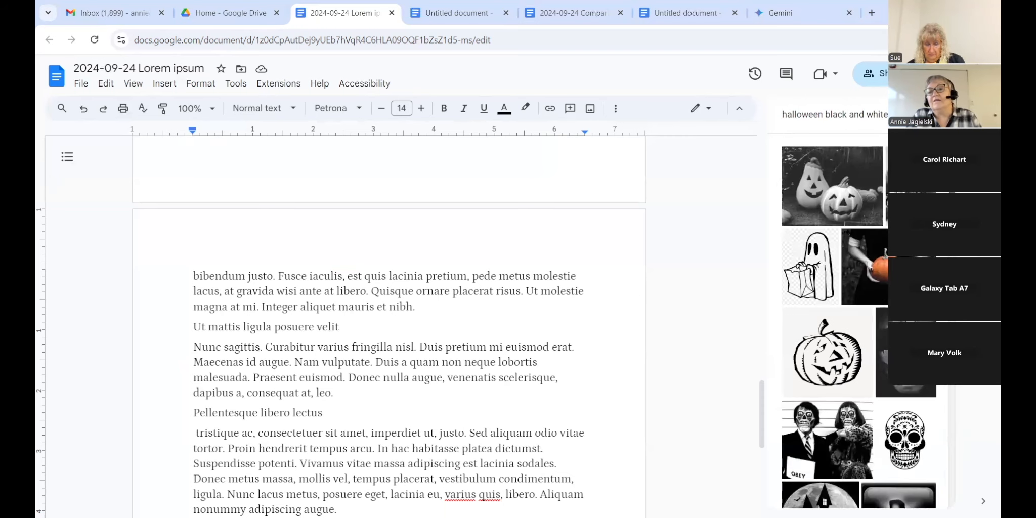
pyautogui.scroll(-5, 860, 321)
pyautogui.scroll(-10, 860, 321)
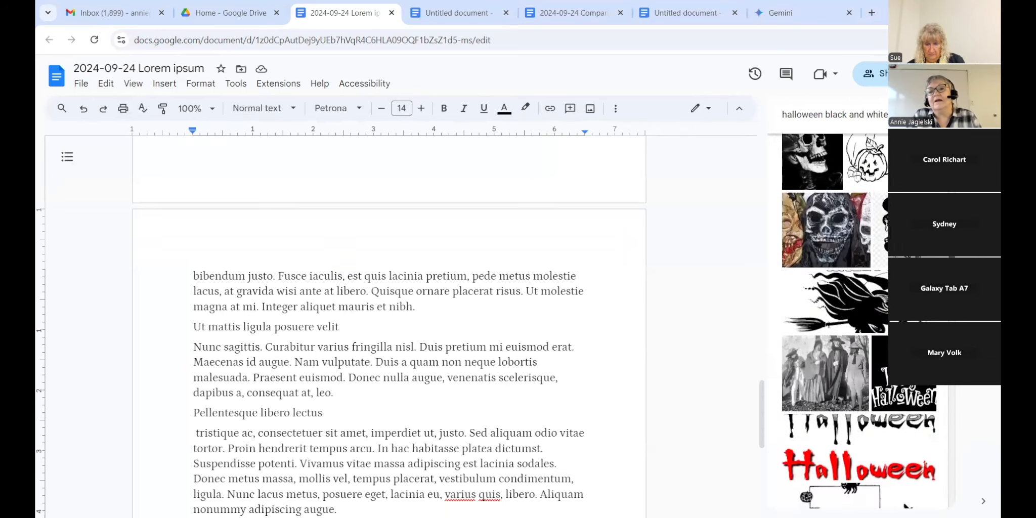
pyautogui.scroll(-10, 961, 449)
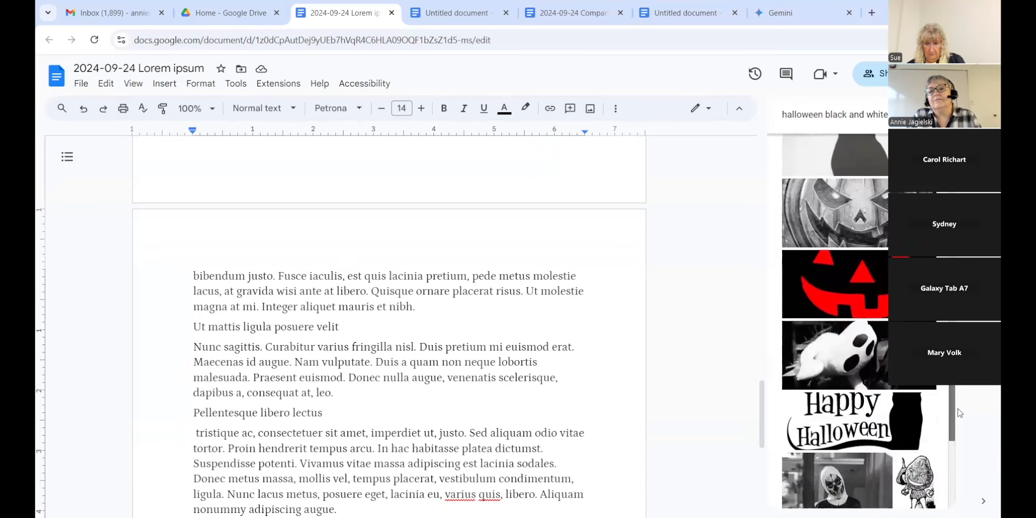
pyautogui.scroll(-5, 961, 449)
pyautogui.scroll(10, 961, 483)
pyautogui.scroll(10, 860, 321)
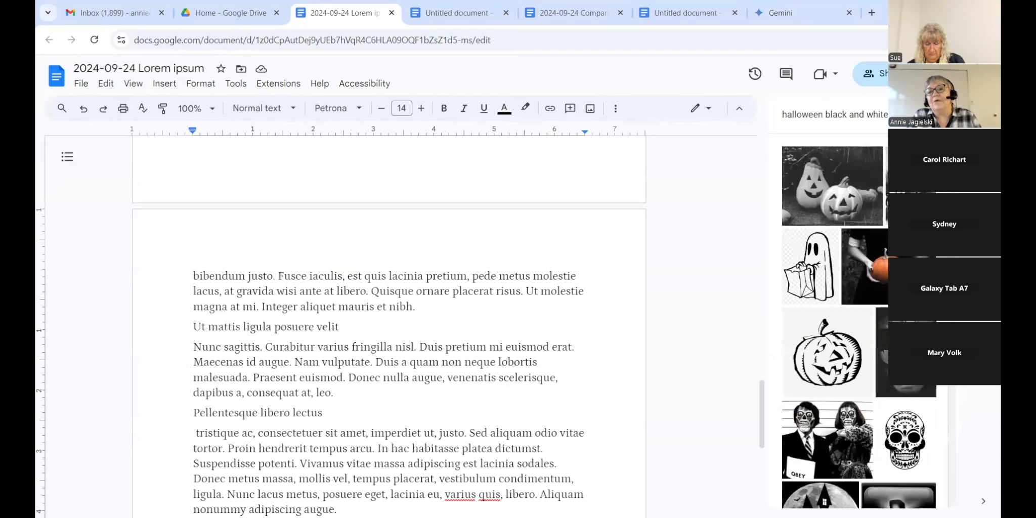
pyautogui.scroll(-5, 860, 321)
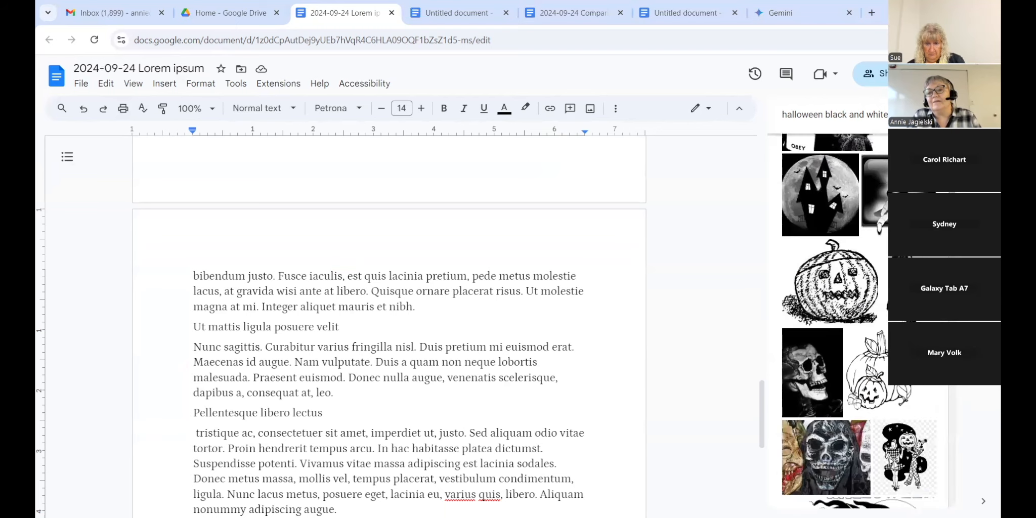
pyautogui.scroll(-5, 859, 321)
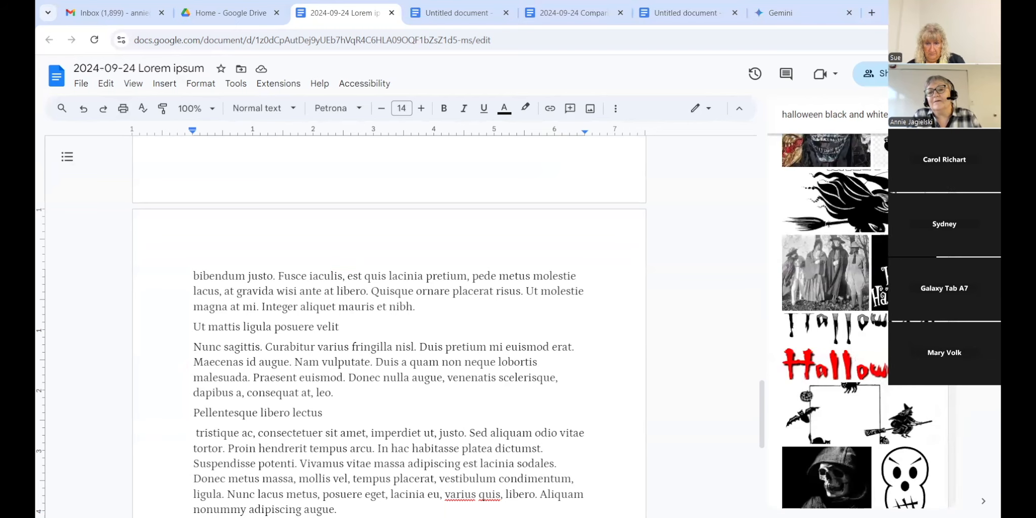
pyautogui.scroll(-5, 860, 321)
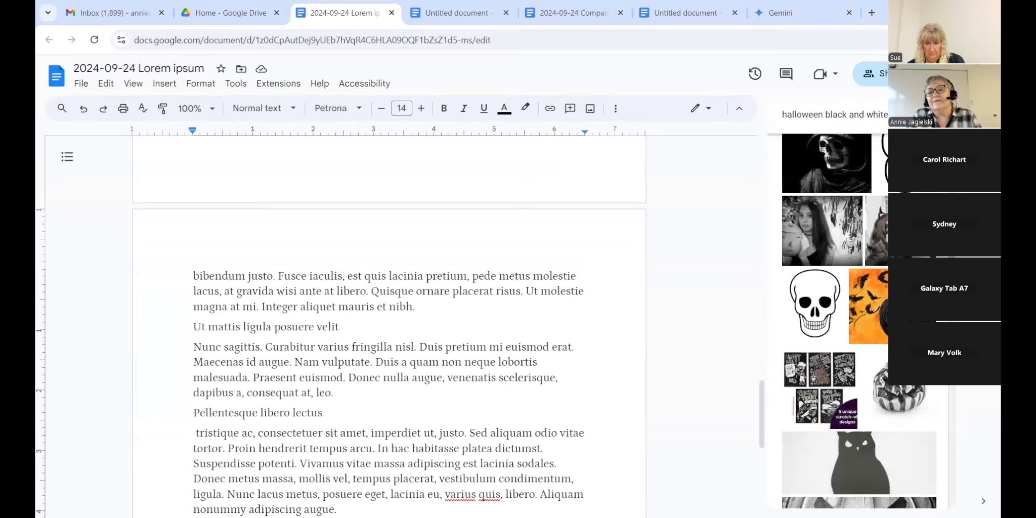
pyautogui.scroll(-10, 860, 321)
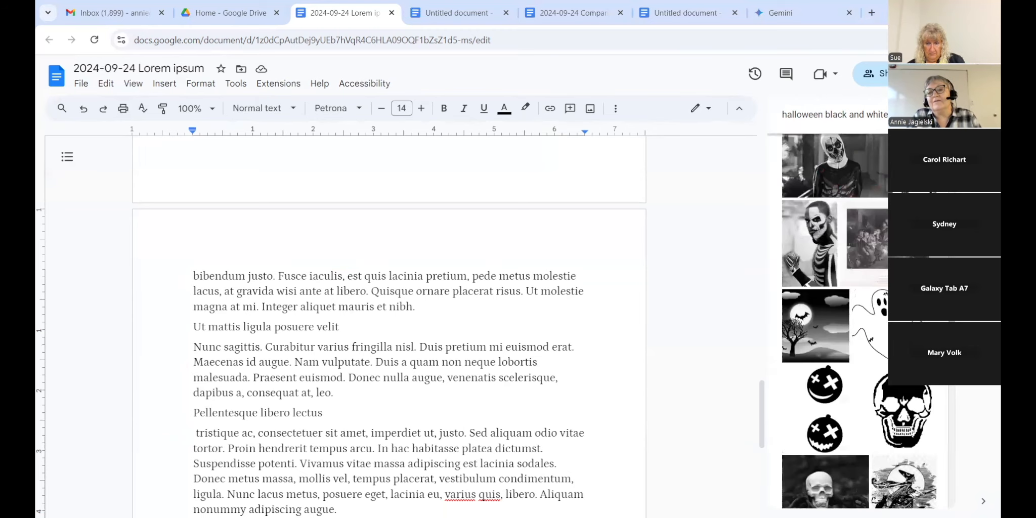
pyautogui.scroll(-4, 860, 321)
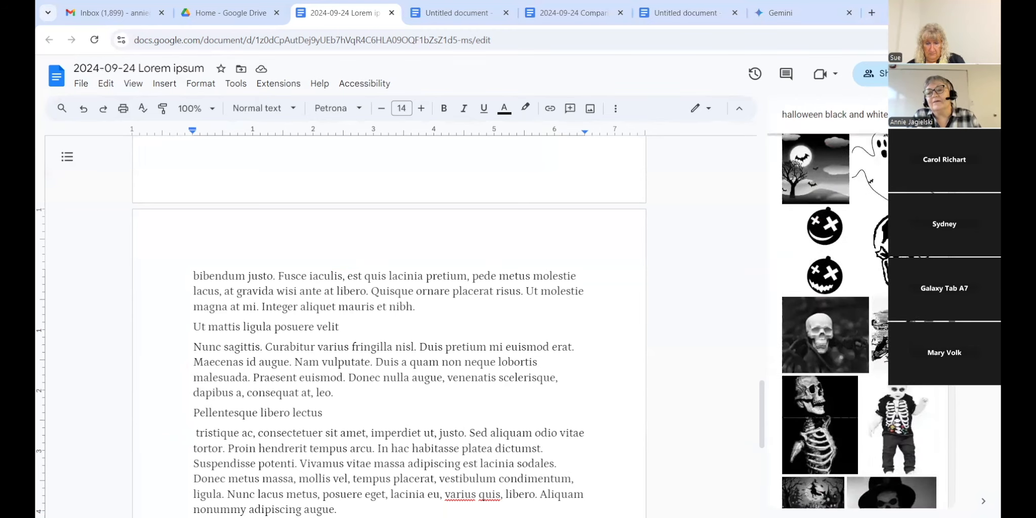
pyautogui.scroll(-5, 860, 321)
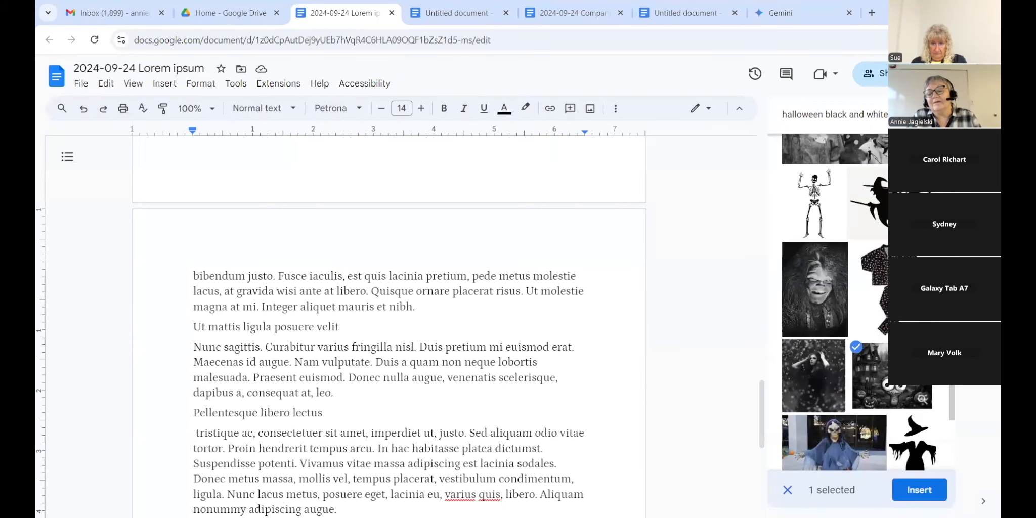
pyautogui.click(895, 488)
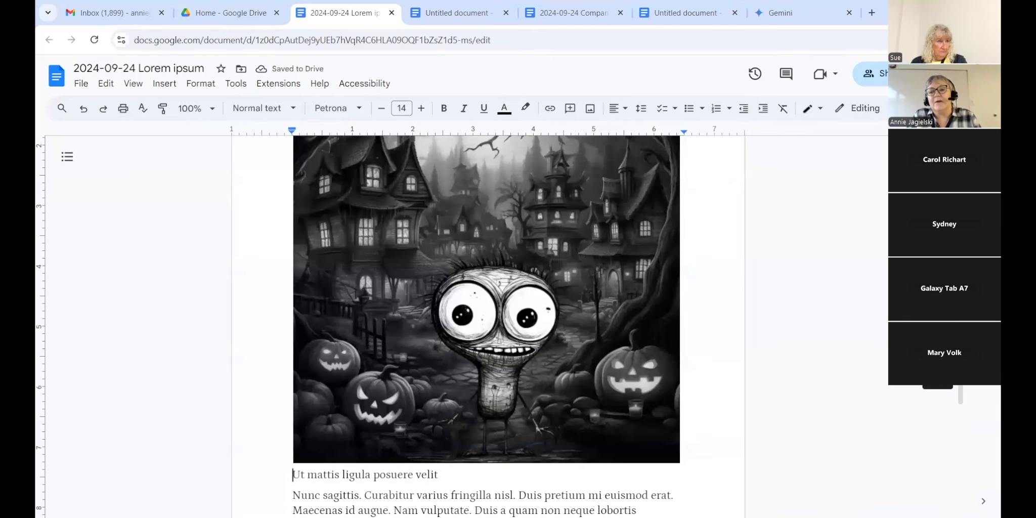
# Step: Shrink the inserted Halloween image to about half its width by dragging its corner
pyautogui.scroll(3, 485, 326)
pyautogui.scroll(-1, 608, 341)
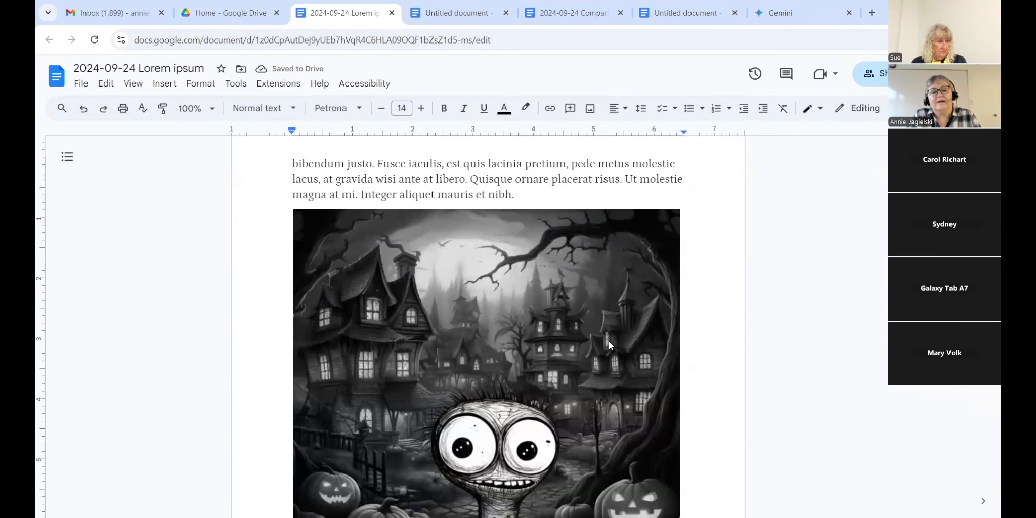
pyautogui.click(659, 247)
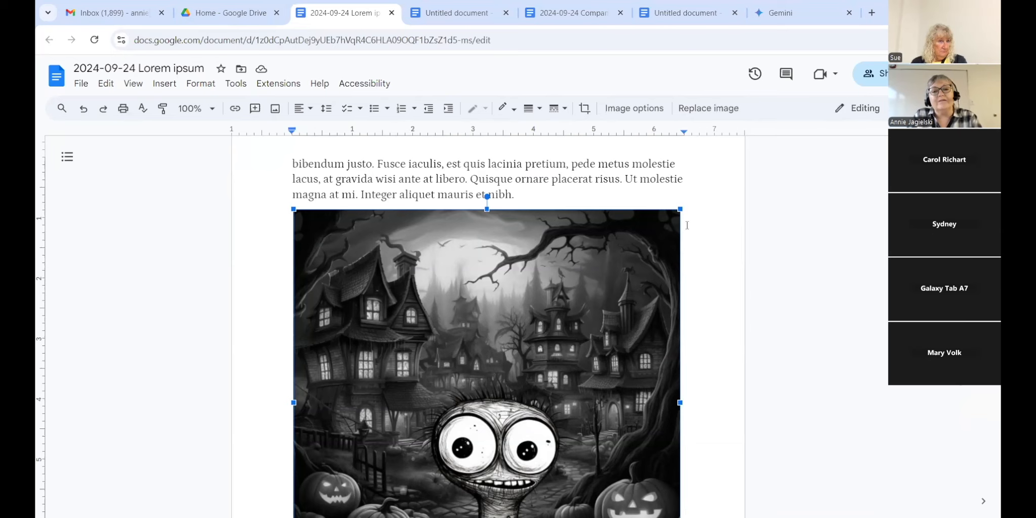
pyautogui.moveTo(673, 211); pyautogui.dragTo(536, 342)
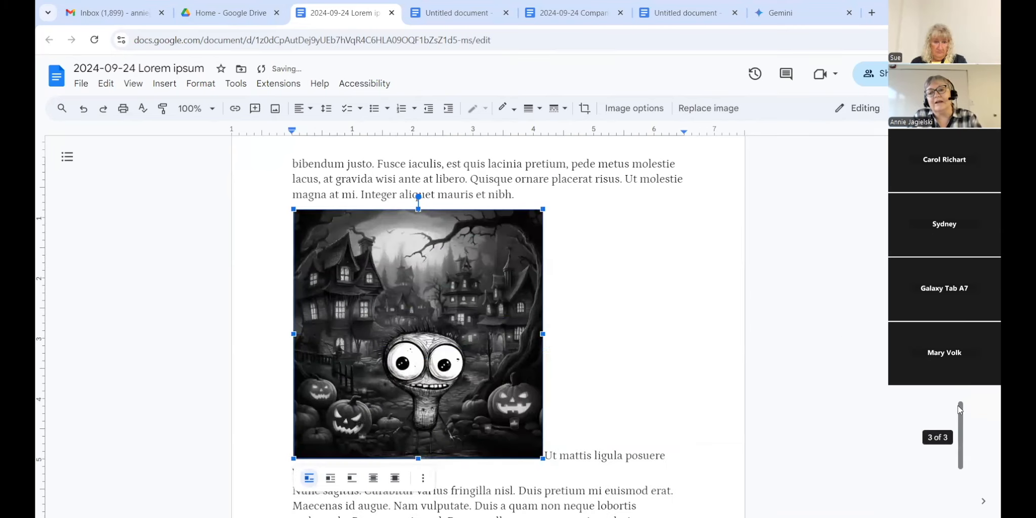
pyautogui.moveTo(960, 435); pyautogui.dragTo(959, 397)
pyautogui.scroll(5, 506, 303)
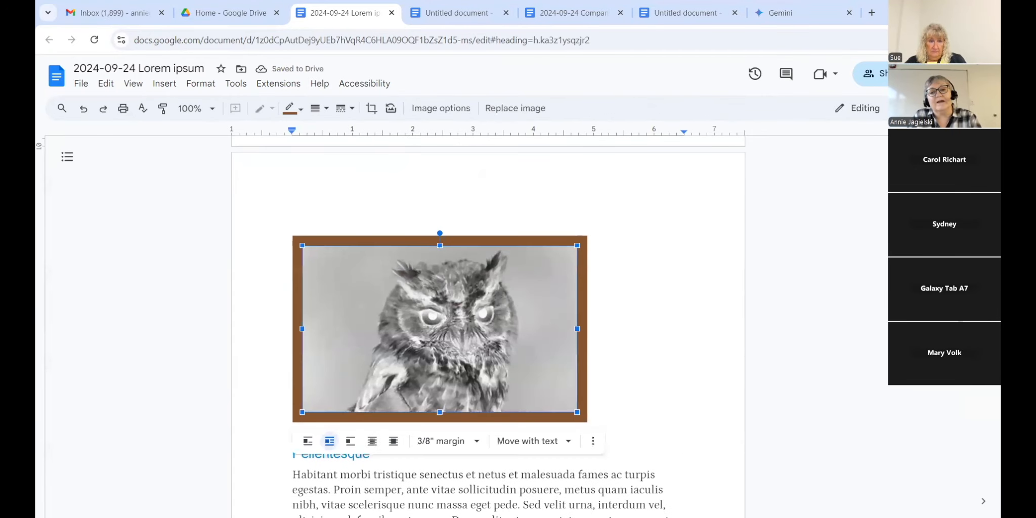
pyautogui.scroll(-2, 434, 329)
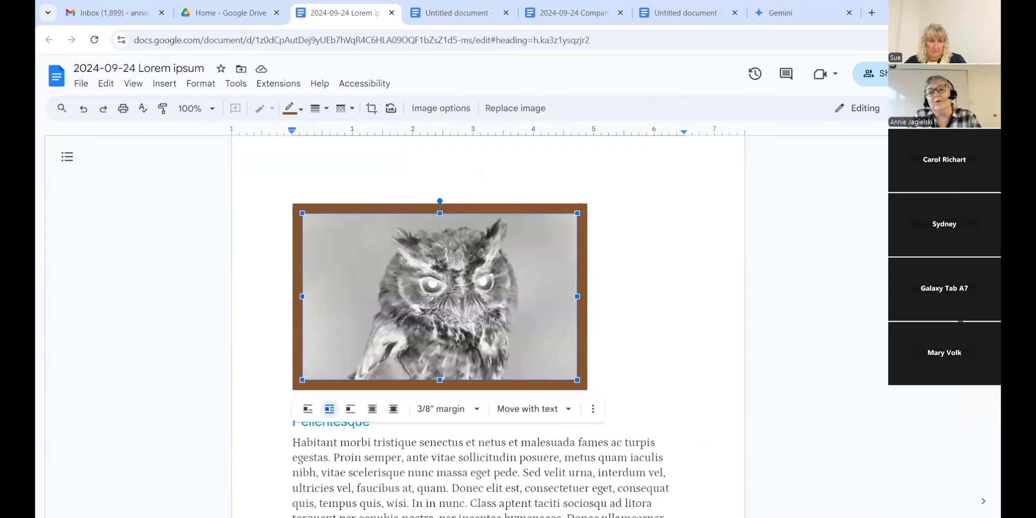
pyautogui.scroll(-2, 481, 329)
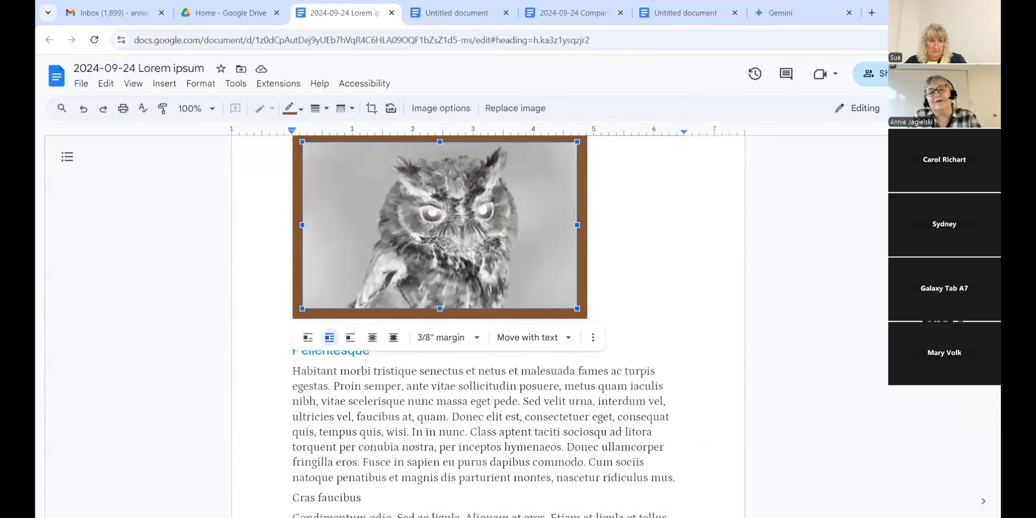
pyautogui.scroll(-12, 976, 429)
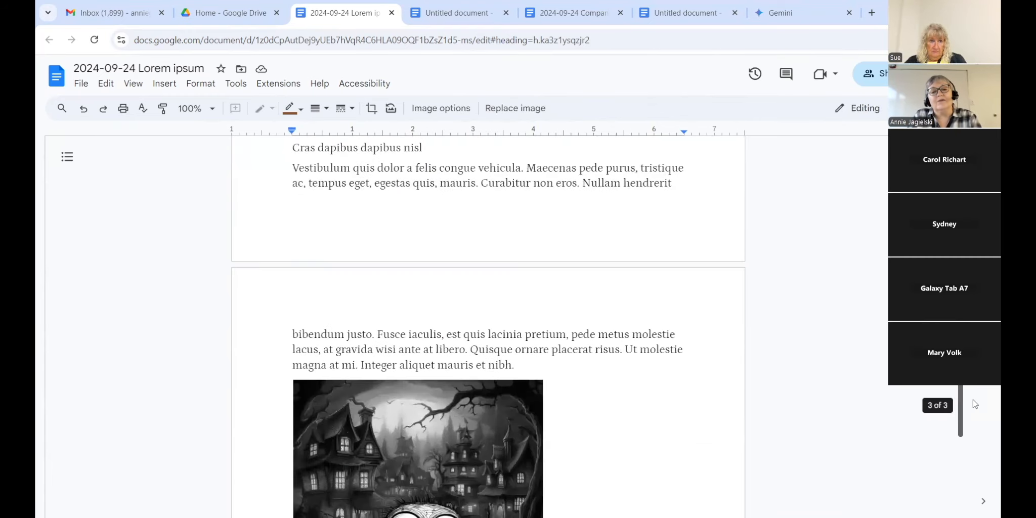
pyautogui.scroll(-1, 977, 436)
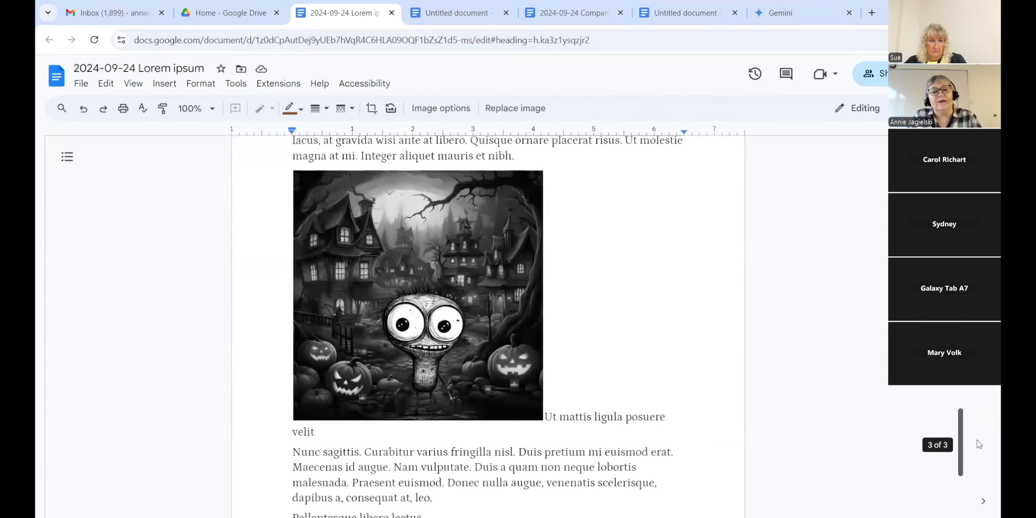
# Step: Shrink the Halloween image again and make 'Ut mattis ligula posuere velit' a Heading 1 line below it
pyautogui.click(514, 389)
pyautogui.moveTo(541, 412); pyautogui.dragTo(509, 378)
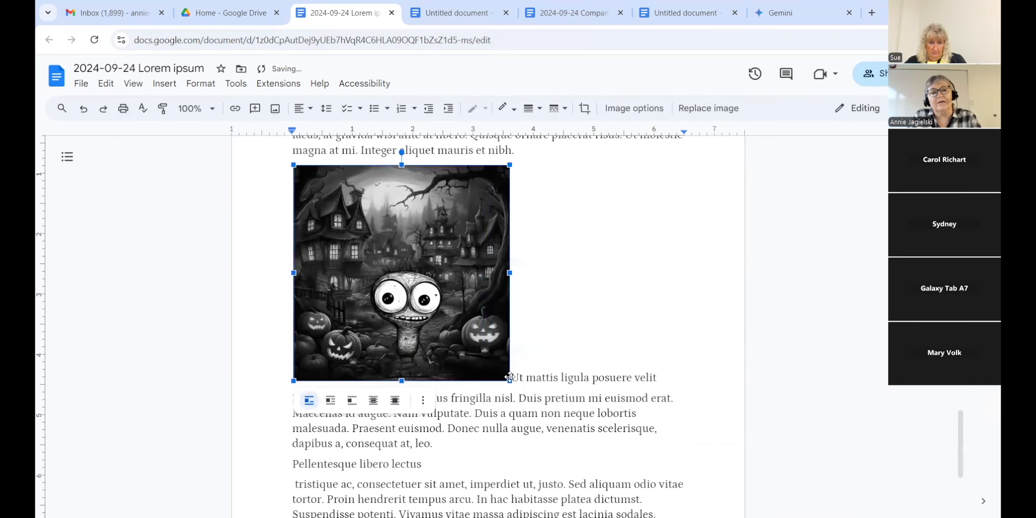
pyautogui.click(585, 380)
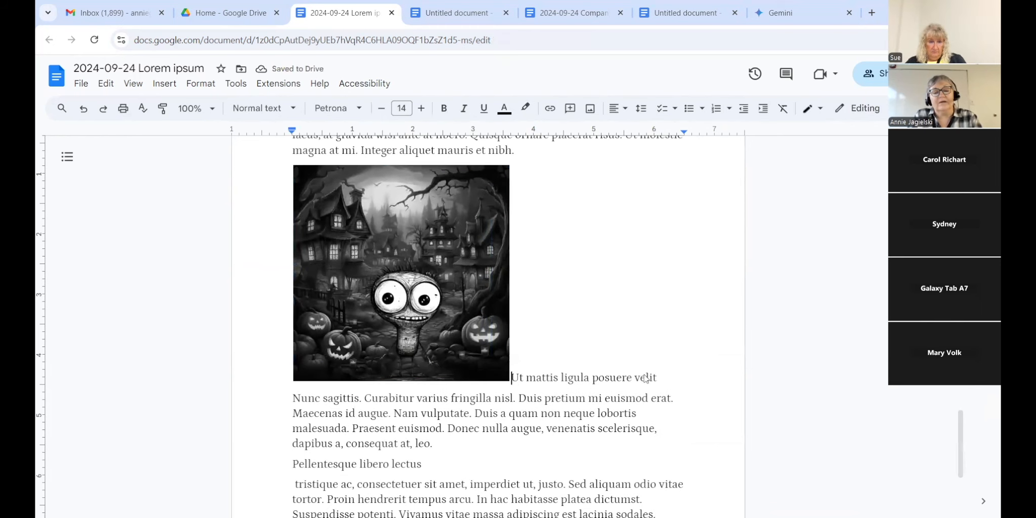
pyautogui.press('Return')
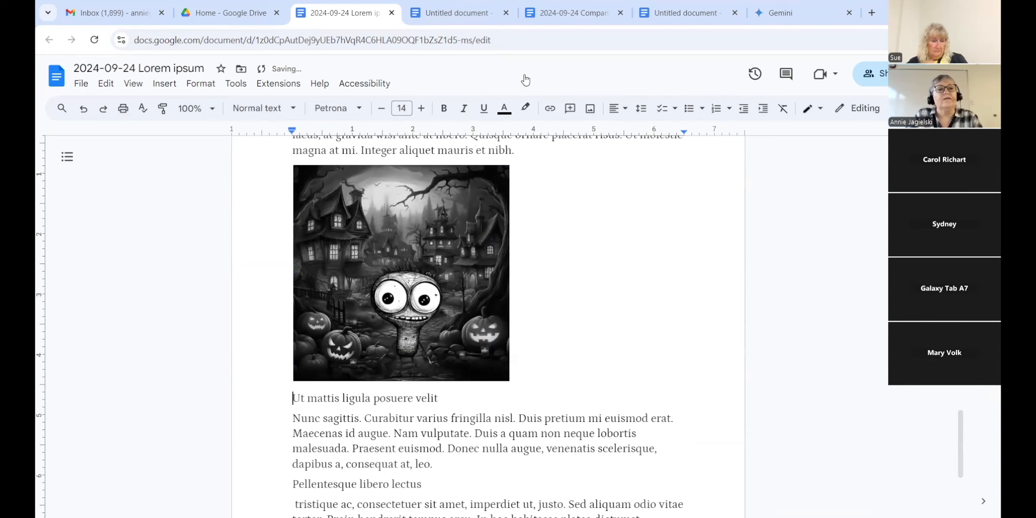
pyautogui.click(260, 108)
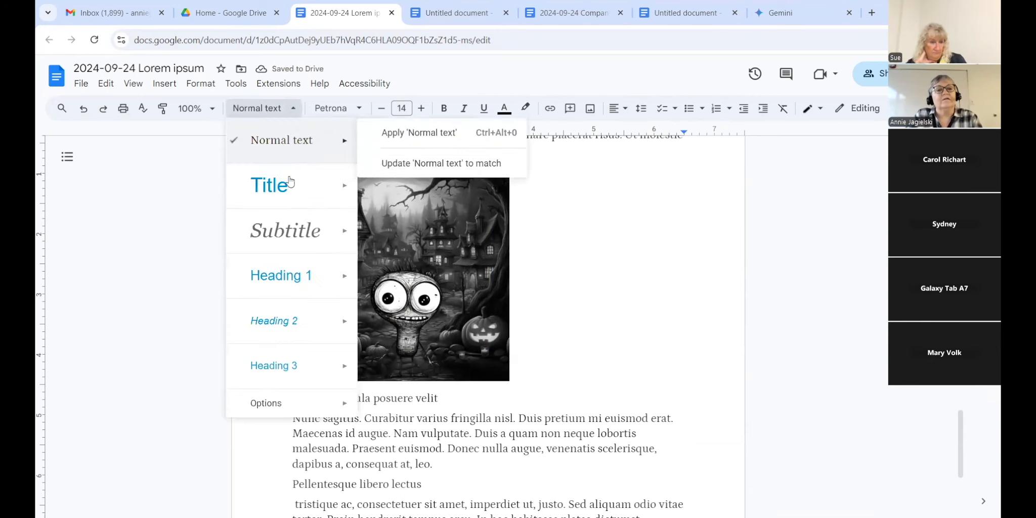
pyautogui.click(282, 274)
pyautogui.click(729, 317)
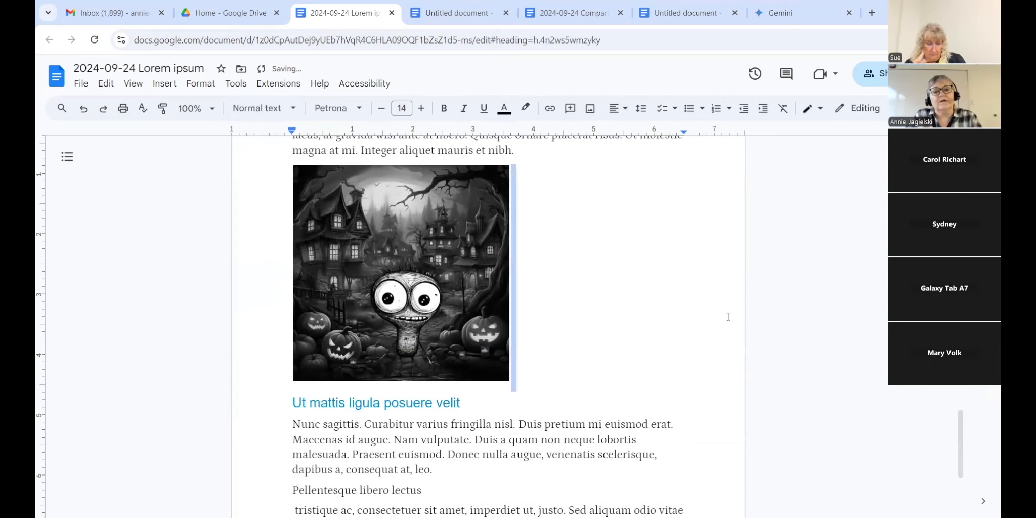
pyautogui.scroll(2, 416, 356)
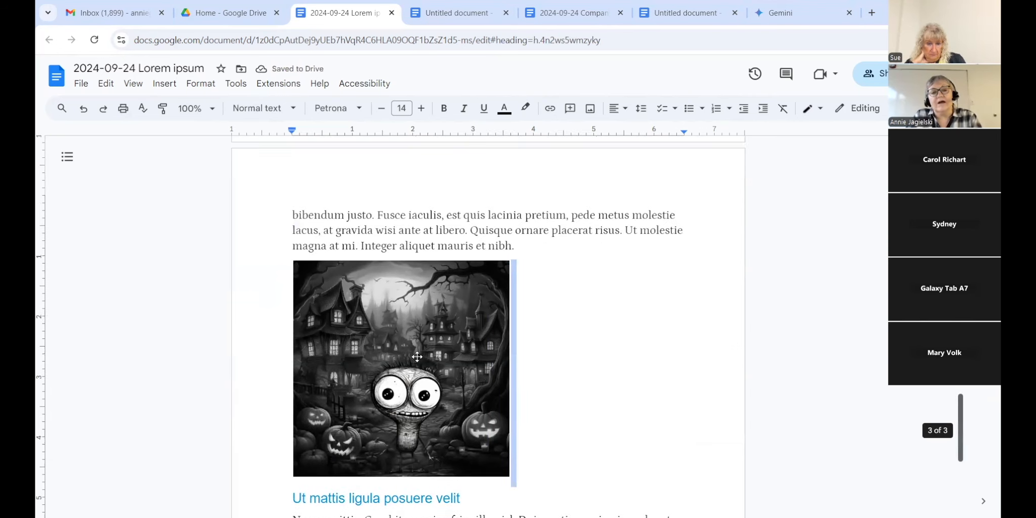
# Step: Switch the Halloween image to Break text wrapping and centre it below the paragraph's last line
pyautogui.click(424, 465)
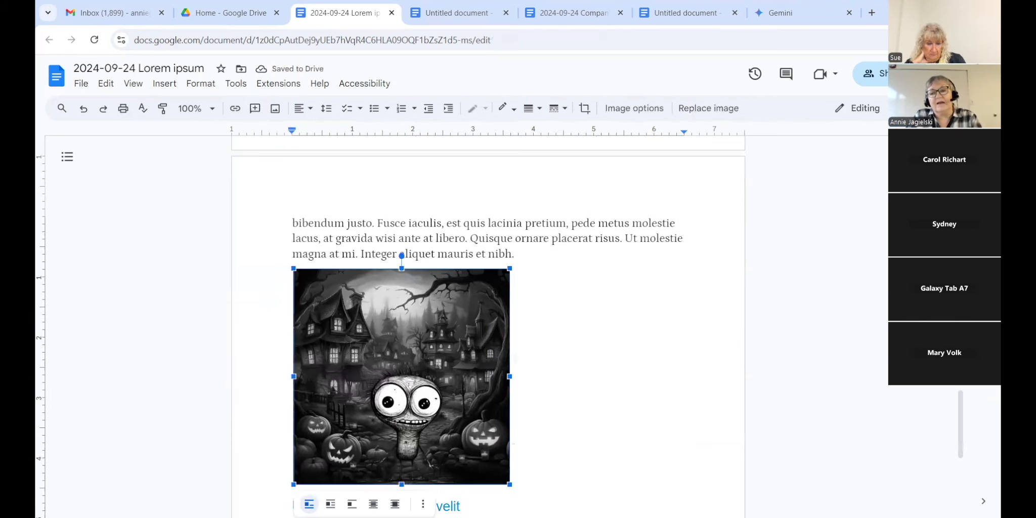
pyautogui.scroll(-2, 393, 319)
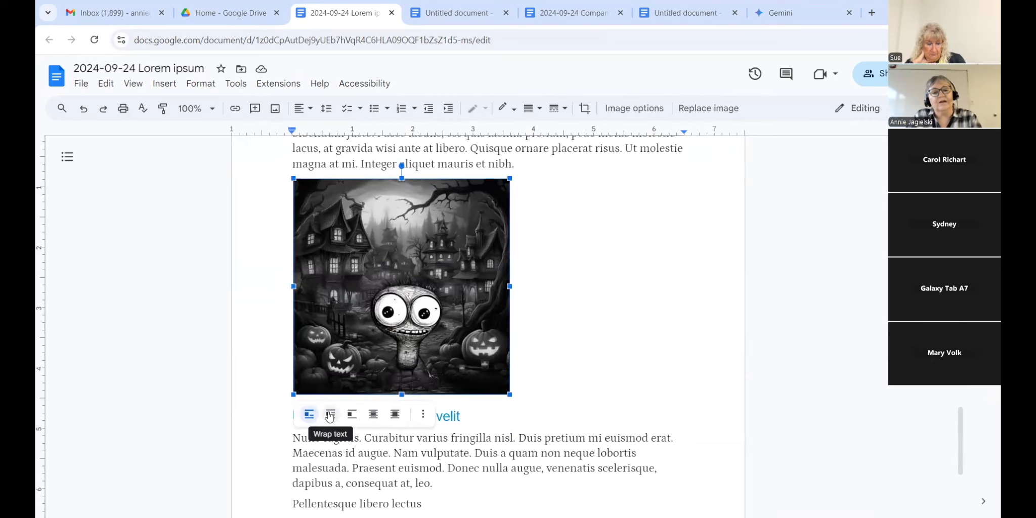
pyautogui.click(351, 414)
pyautogui.moveTo(379, 339); pyautogui.dragTo(492, 324)
pyautogui.click(664, 340)
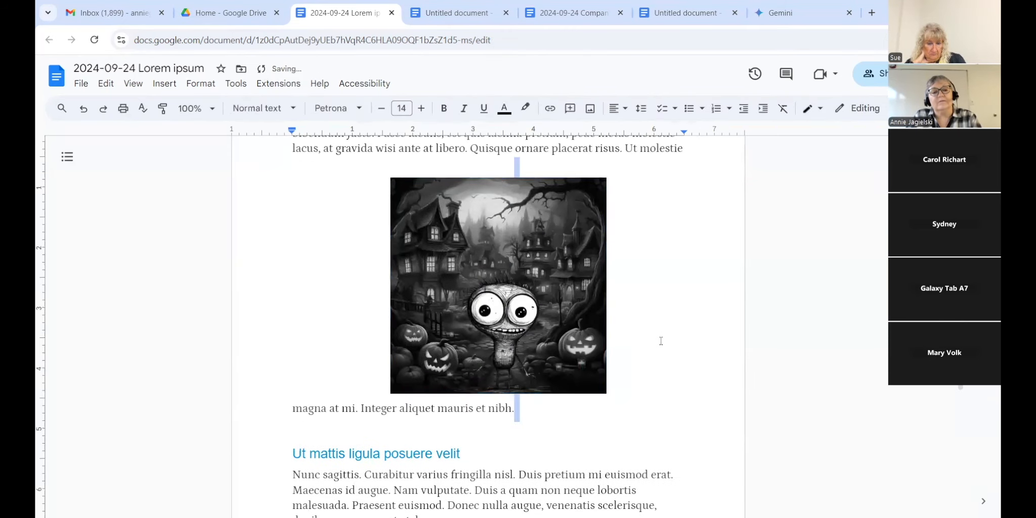
pyautogui.moveTo(432, 351); pyautogui.dragTo(434, 371)
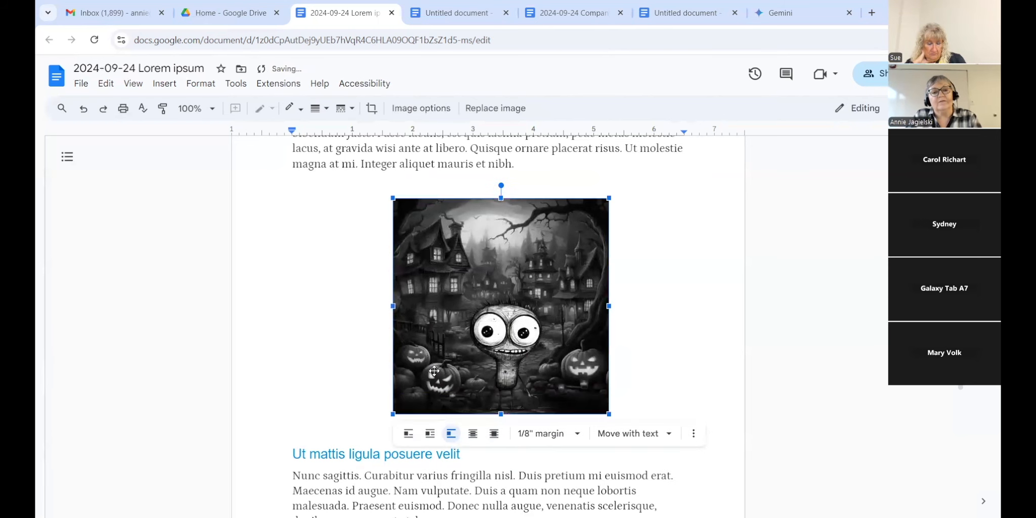
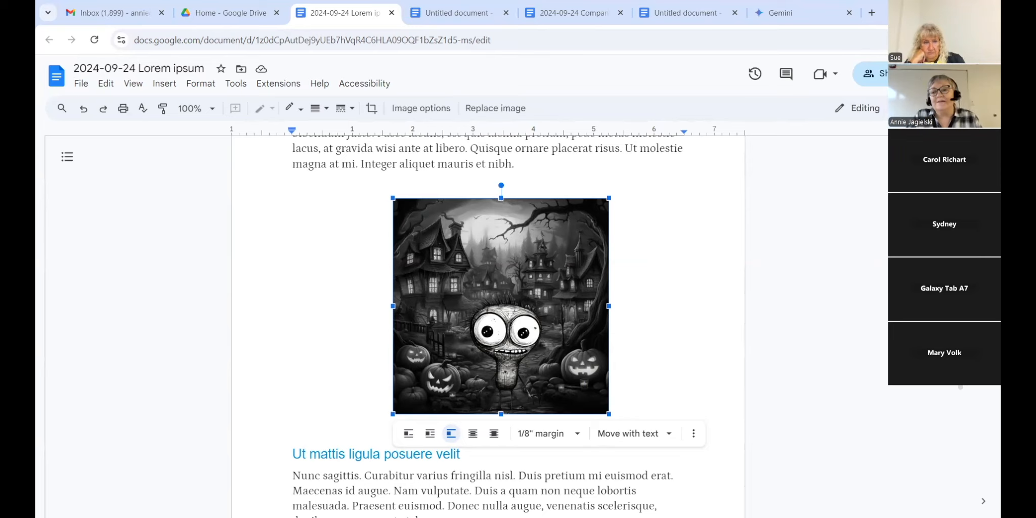
# Step: Style the 'Cras faucibus' line as Heading 2 and add a blank line after it
pyautogui.scroll(-8, 971, 399)
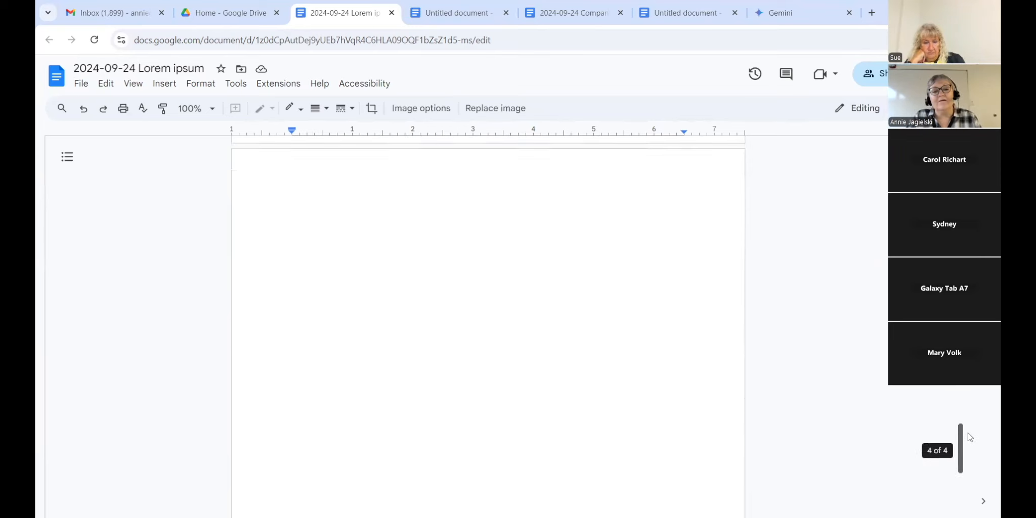
pyautogui.scroll(3, 971, 399)
pyautogui.scroll(-4, 974, 404)
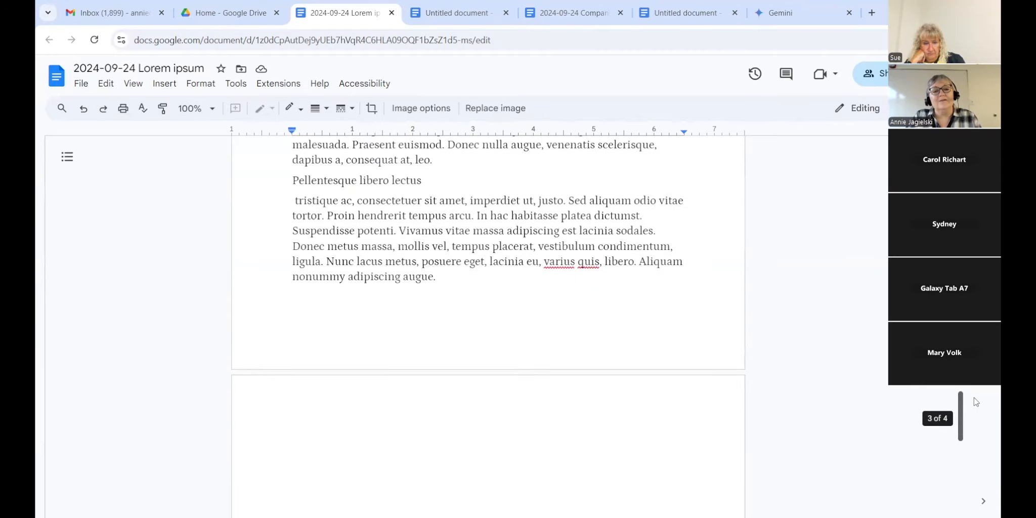
pyautogui.scroll(6, 976, 411)
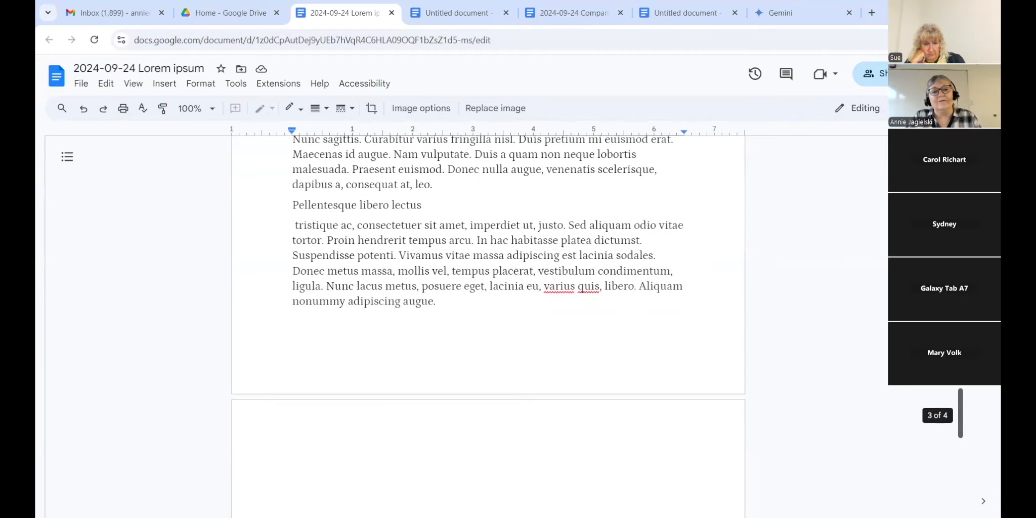
pyautogui.scroll(10, 488, 324)
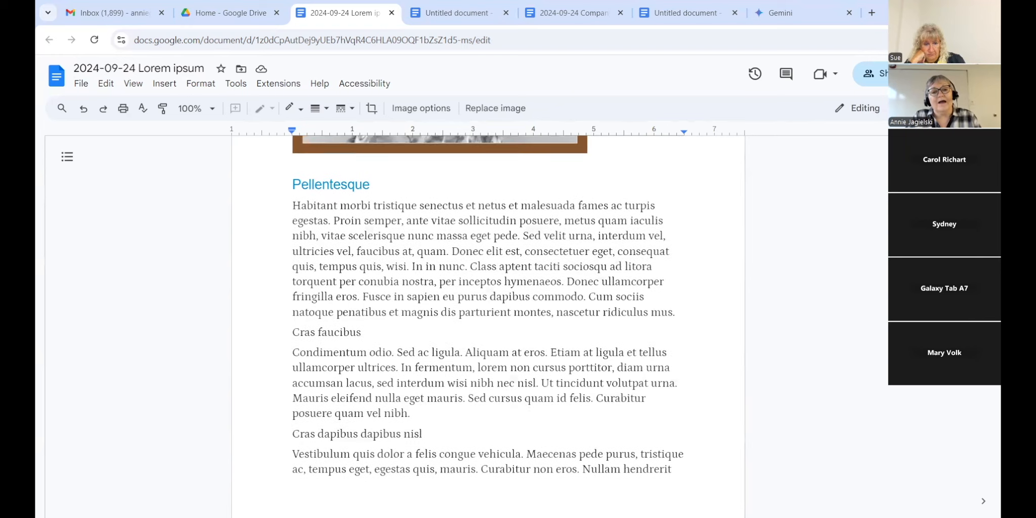
pyautogui.click(403, 338)
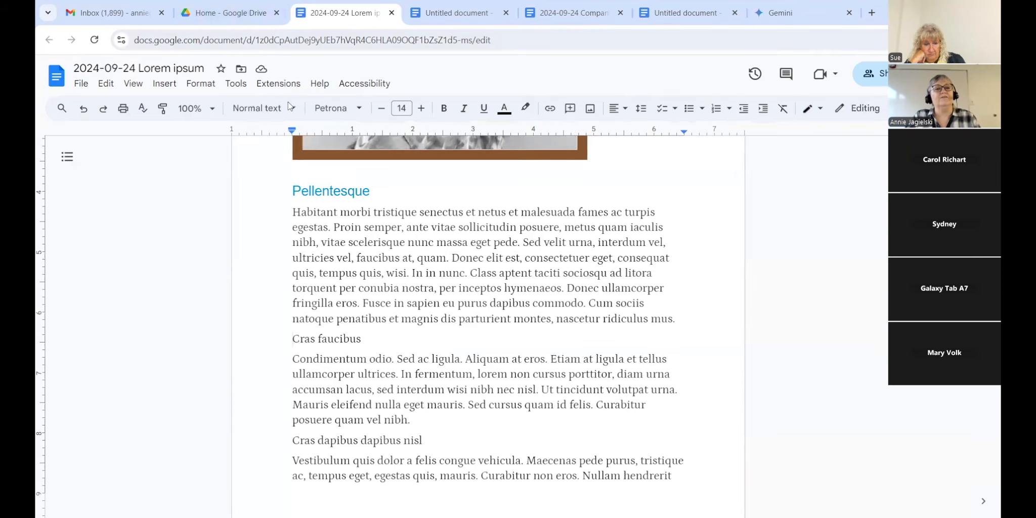
pyautogui.click(295, 115)
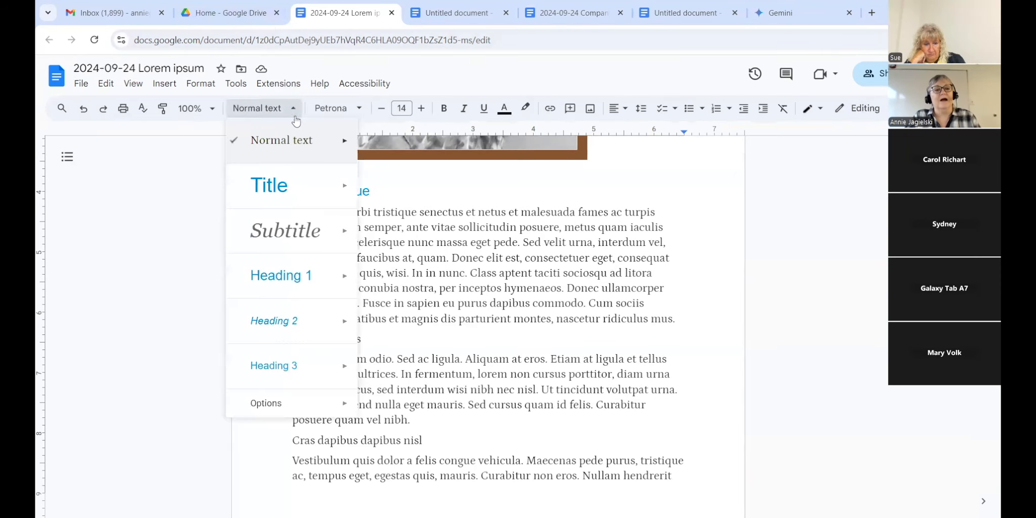
pyautogui.click(288, 322)
pyautogui.click(385, 344)
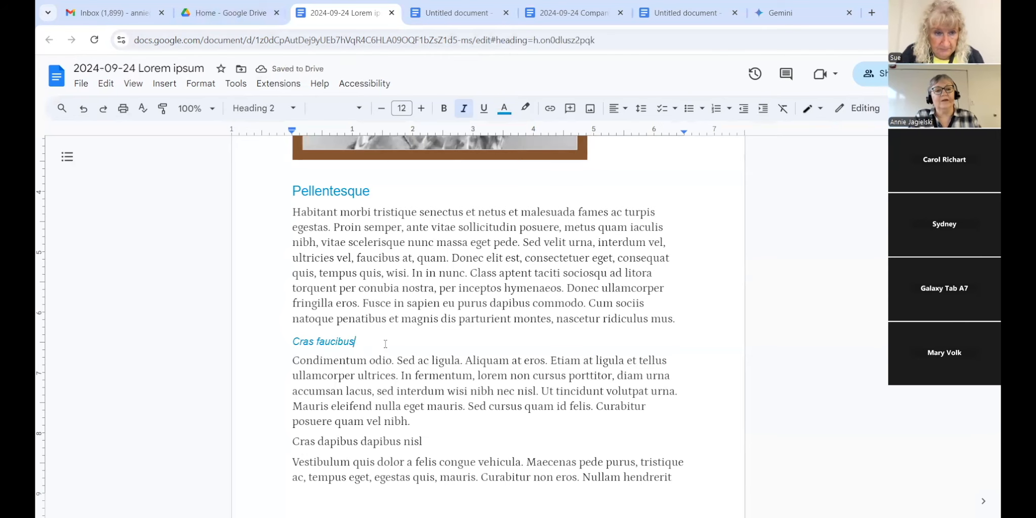
pyautogui.press('Return')
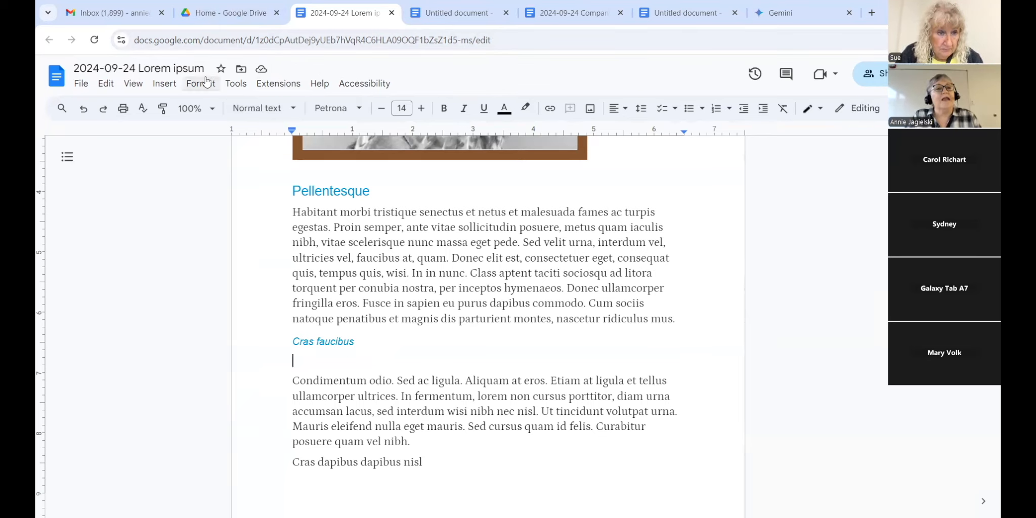
# Step: Insert a 3-column, 5-row table under the heading and delete the blank line above it
pyautogui.click(165, 86)
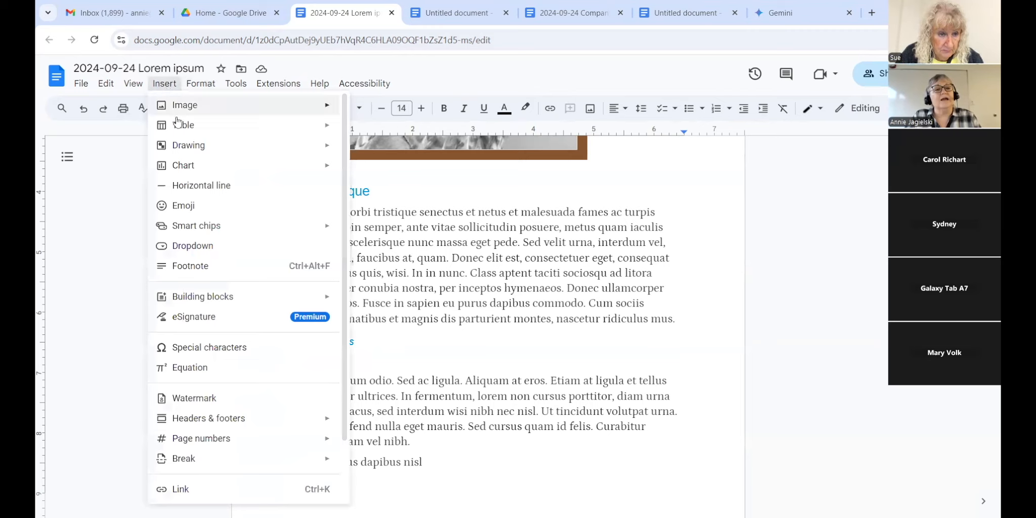
pyautogui.moveTo(178, 128)
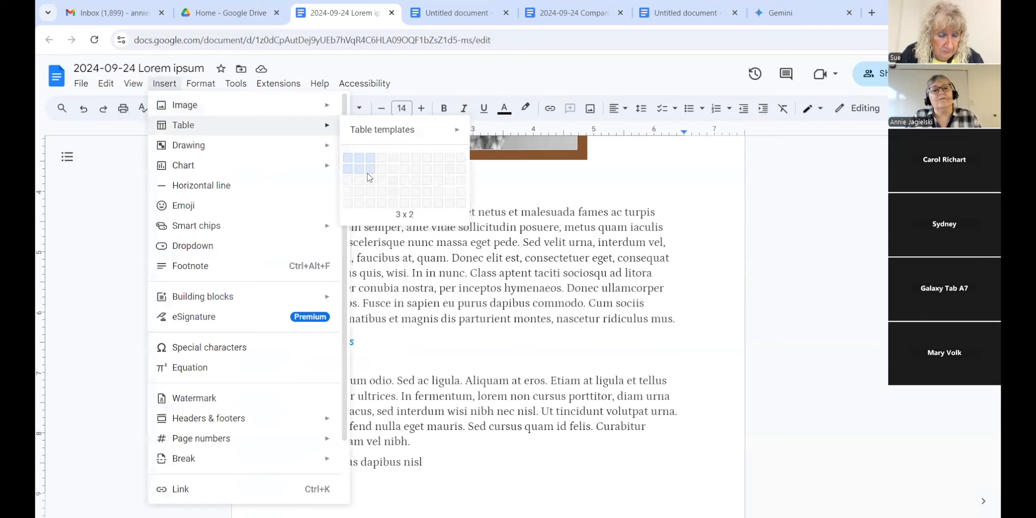
pyautogui.click(371, 202)
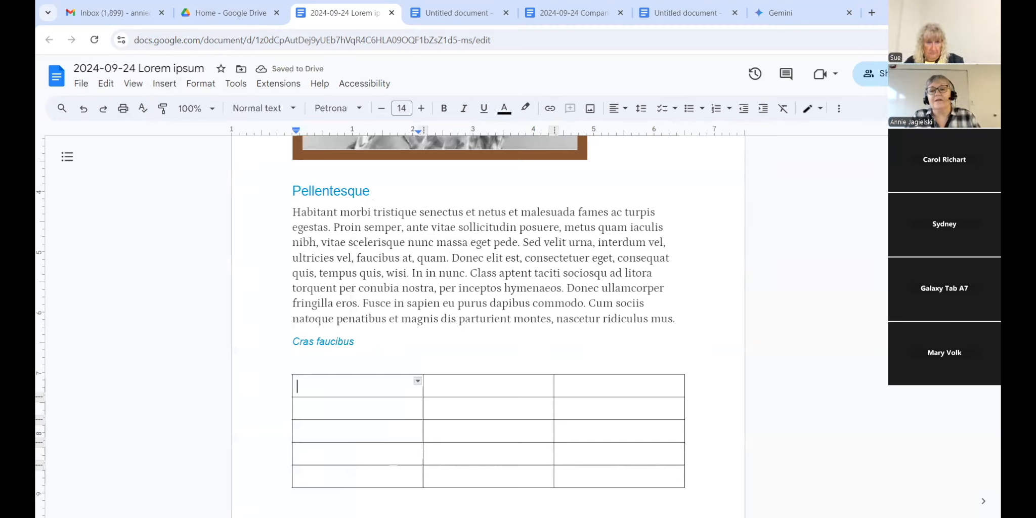
pyautogui.scroll(-1, 488, 303)
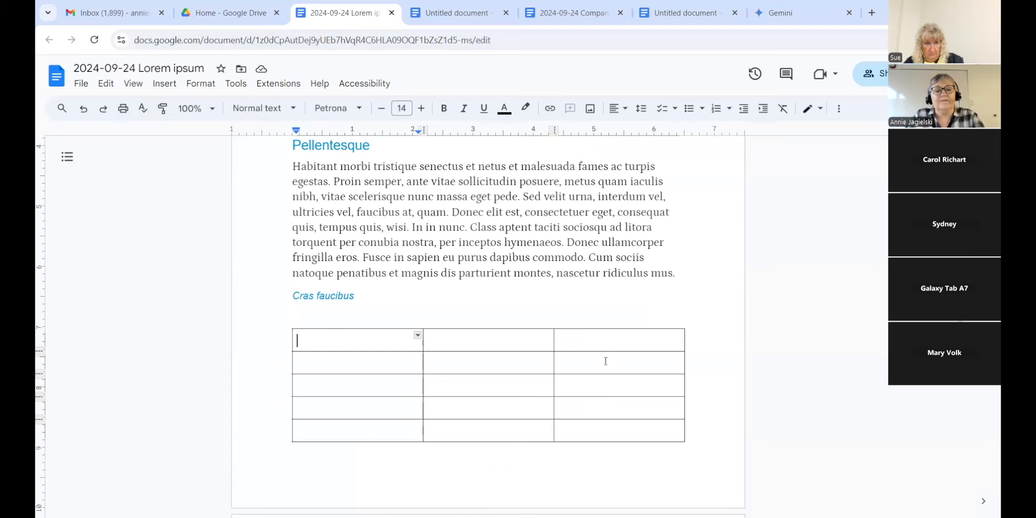
pyautogui.click(347, 316)
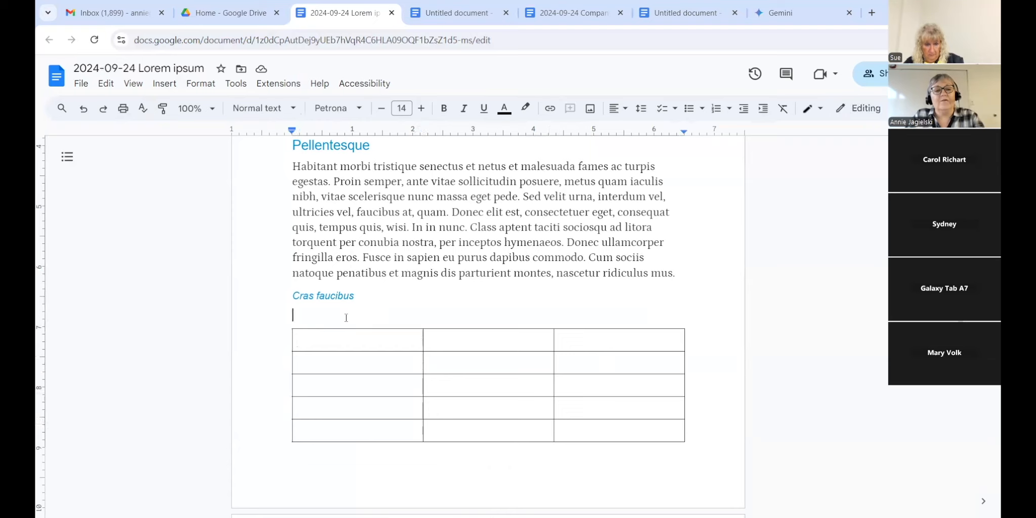
pyautogui.press('BackSpace')
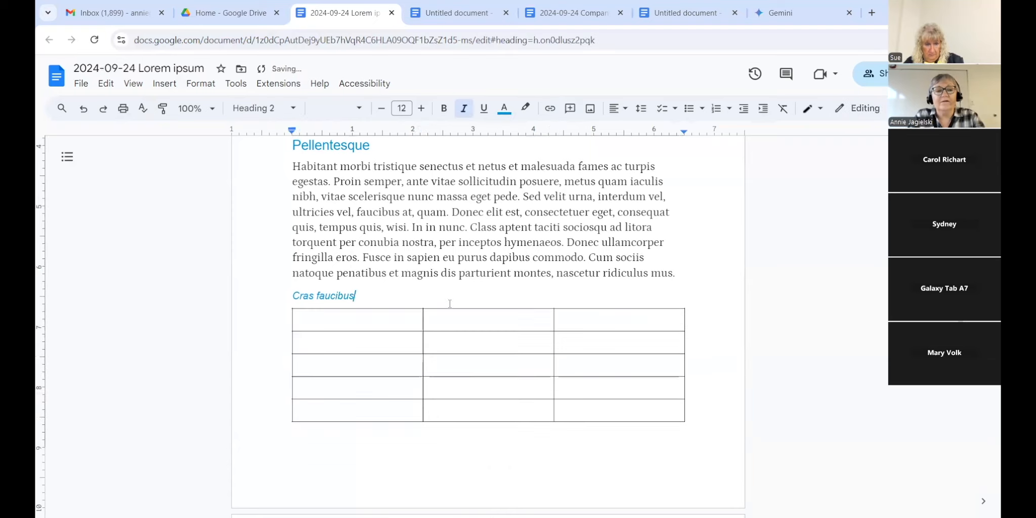
pyautogui.click(328, 322)
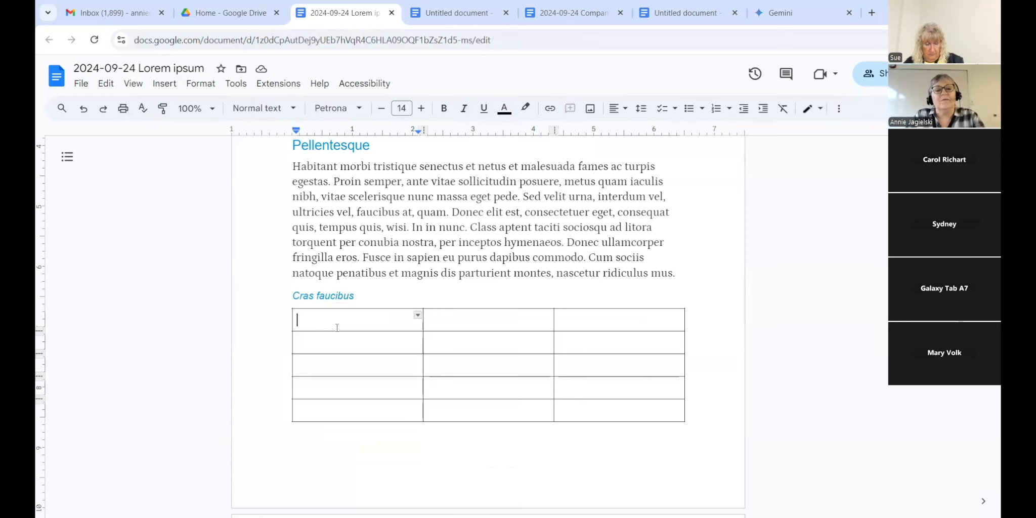
# Step: Open Table properties and type the header row Sales, Product, Price
pyautogui.rightClick(453, 325)
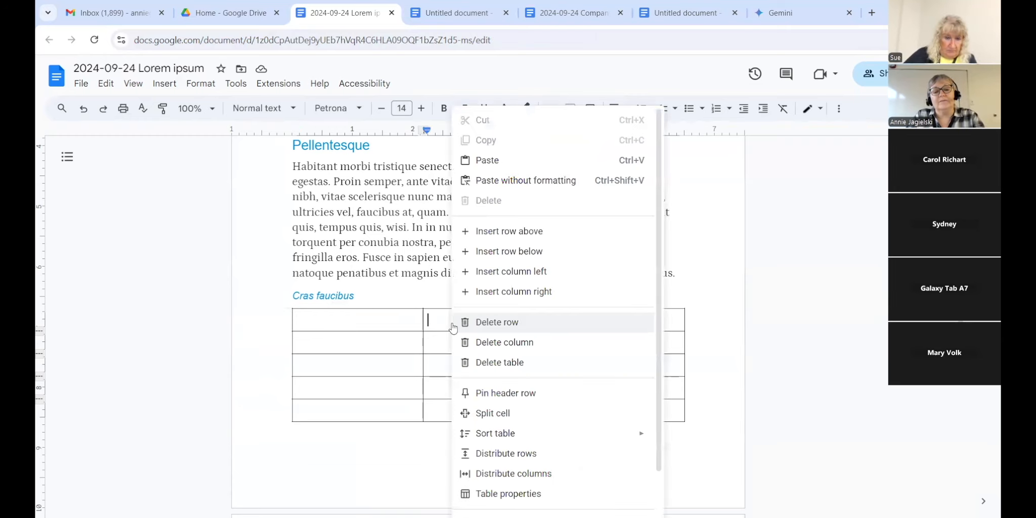
pyautogui.click(491, 494)
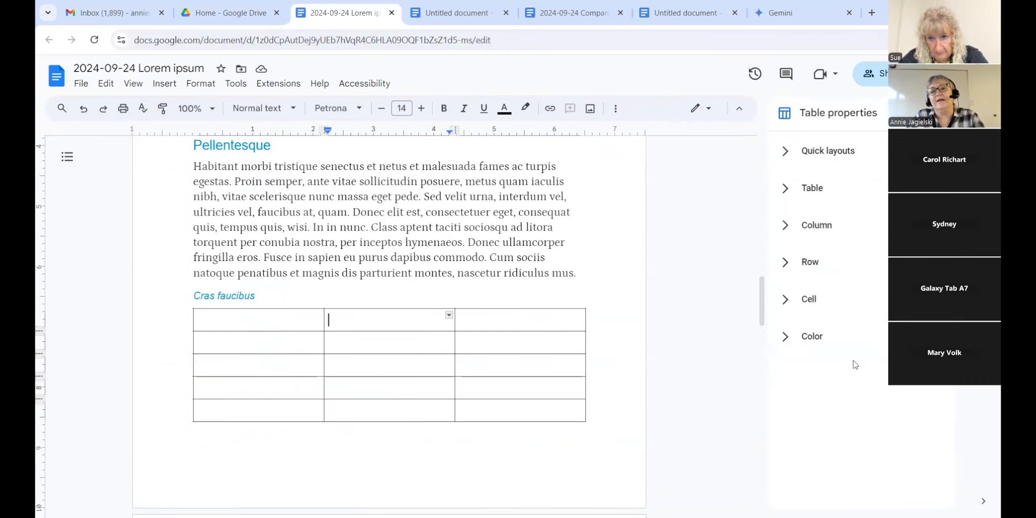
pyautogui.click(202, 319)
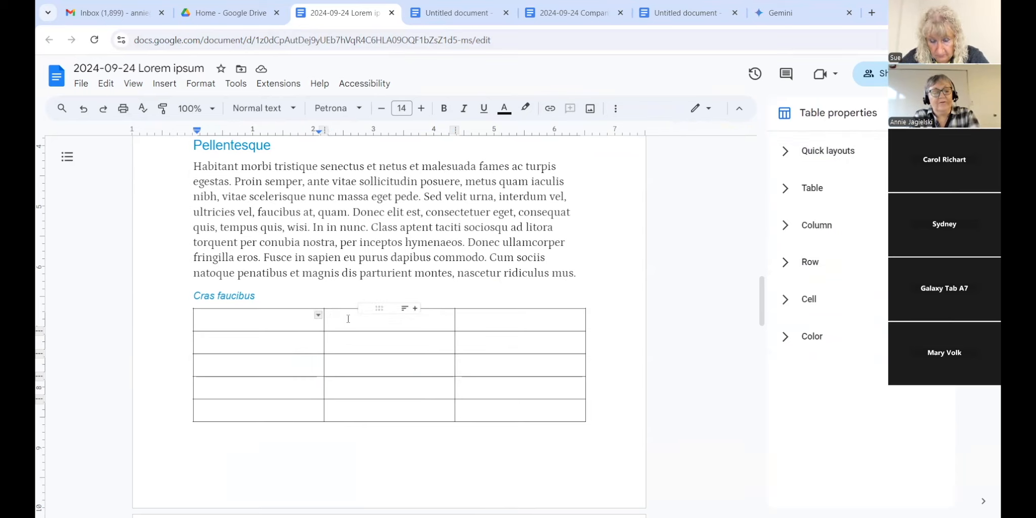
pyautogui.write('Sales')
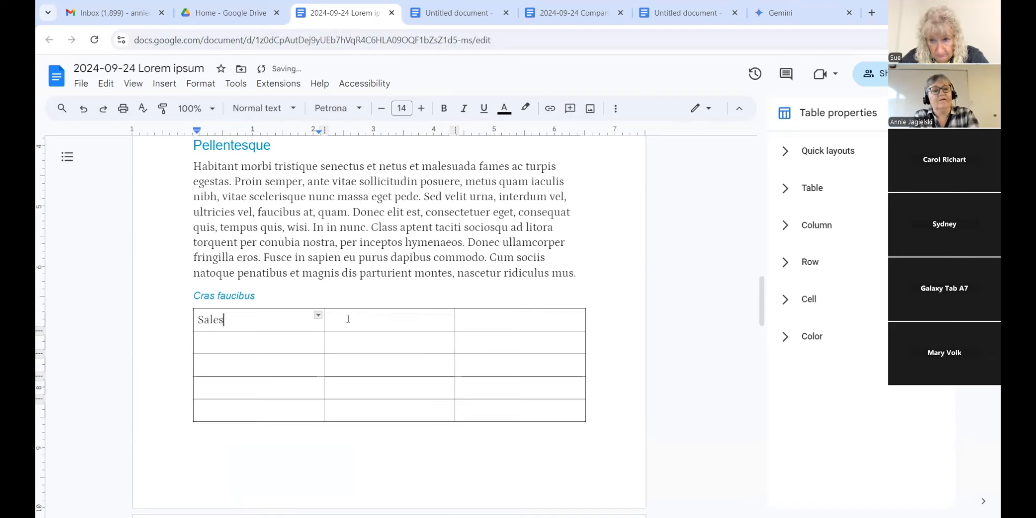
pyautogui.click(348, 318)
pyautogui.write('Pro')
pyautogui.write('dcut')
pyautogui.press('BackSpace')
pyautogui.press('BackSpace')
pyautogui.press('BackSpace')
pyautogui.write('ujct')
pyautogui.press('BackSpace')
pyautogui.press('BackSpace')
pyautogui.press('BackSpace')
pyautogui.write('ct')
pyautogui.press('Tab')
pyautogui.write('Price')
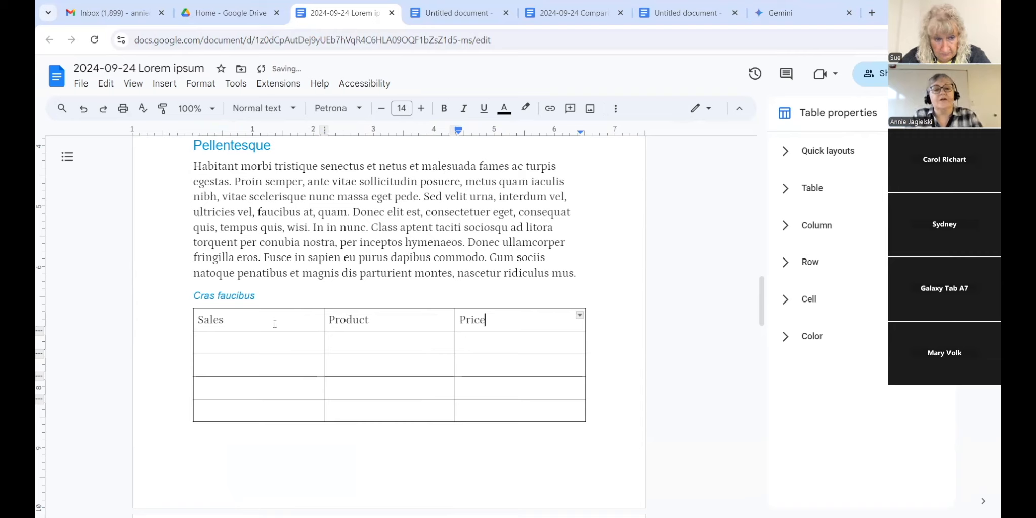
# Step: Pin the Sales, Product, Price row as the table's header row
pyautogui.moveTo(198, 318); pyautogui.dragTo(511, 317)
pyautogui.click(845, 315)
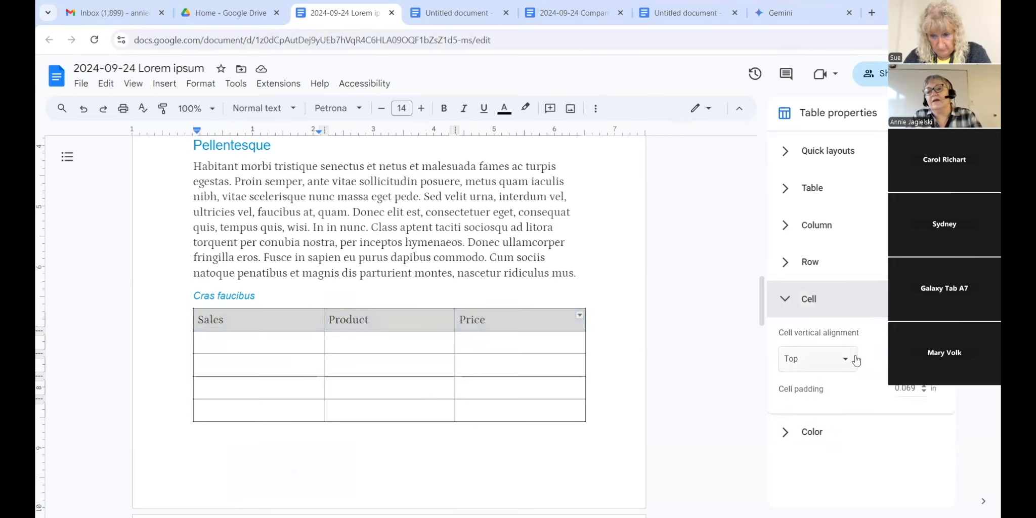
pyautogui.click(843, 273)
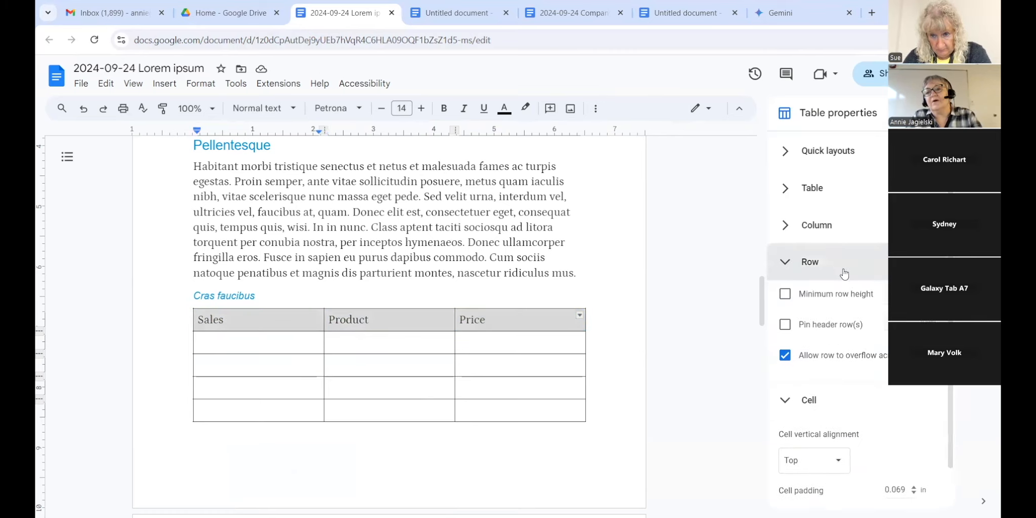
pyautogui.click(785, 327)
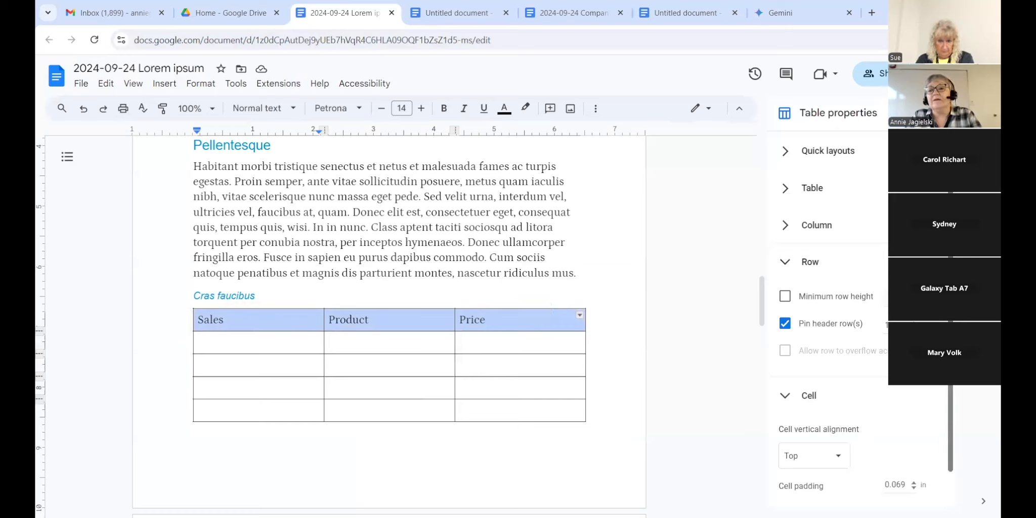
# Step: Keep cell vertical alignment at Top and expand the table's Color settings
pyautogui.moveTo(951, 361); pyautogui.dragTo(951, 408)
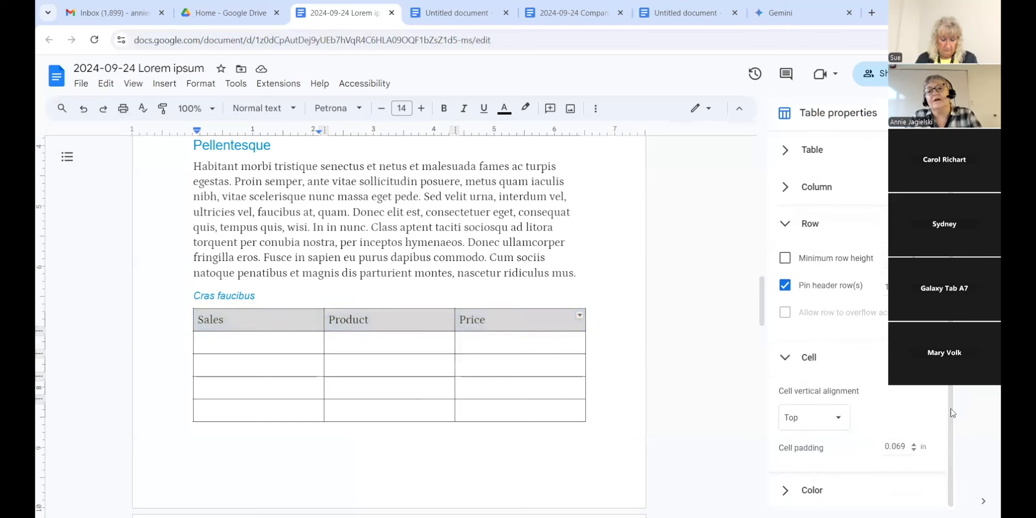
pyautogui.click(838, 423)
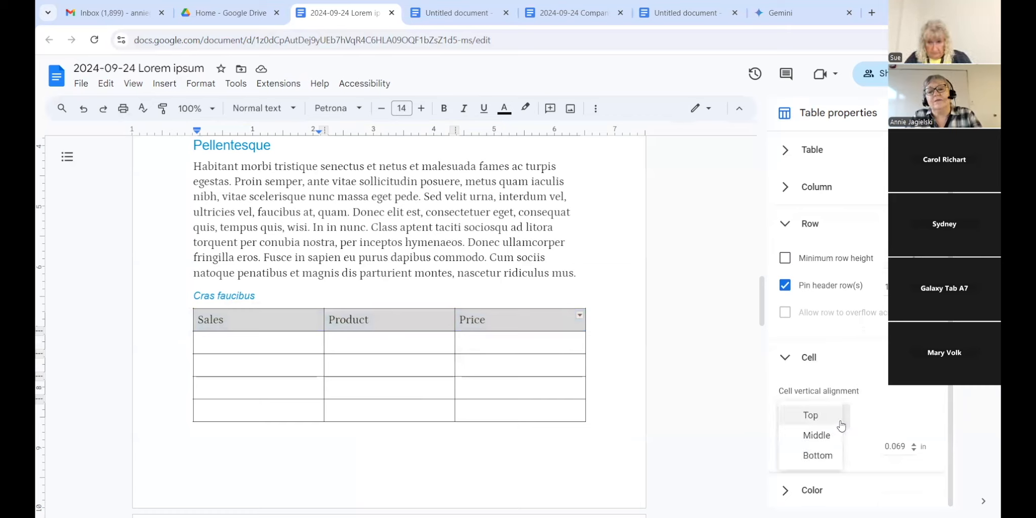
pyautogui.click(898, 411)
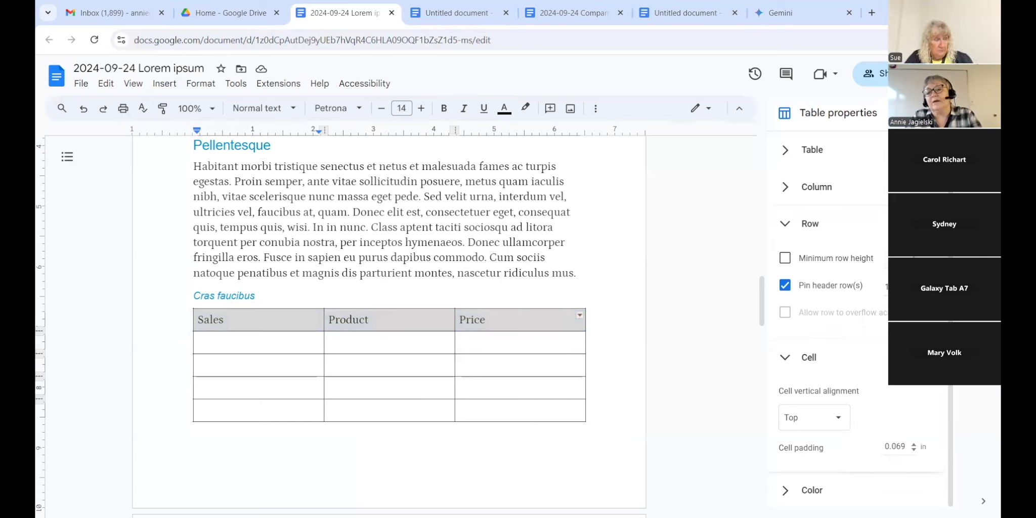
pyautogui.scroll(1, 860, 329)
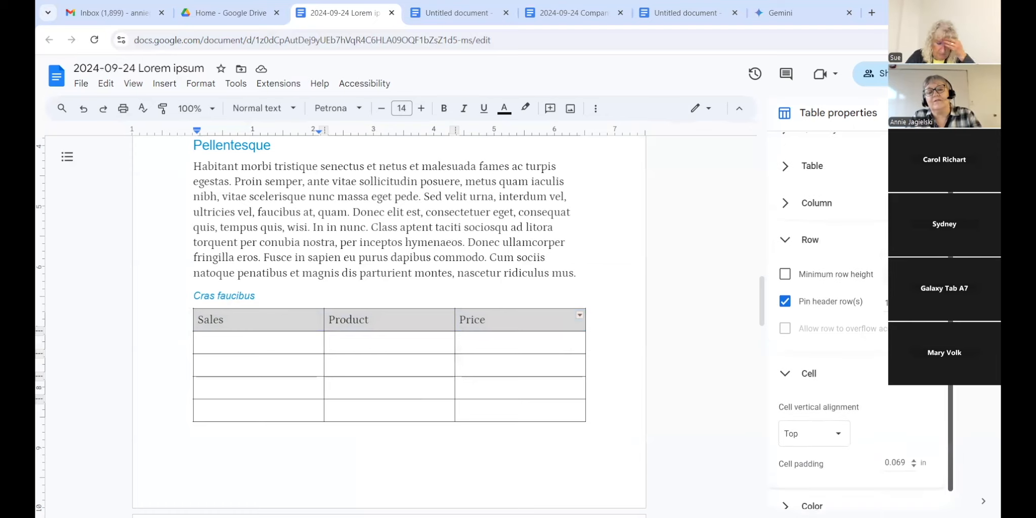
pyautogui.scroll(-1, 840, 445)
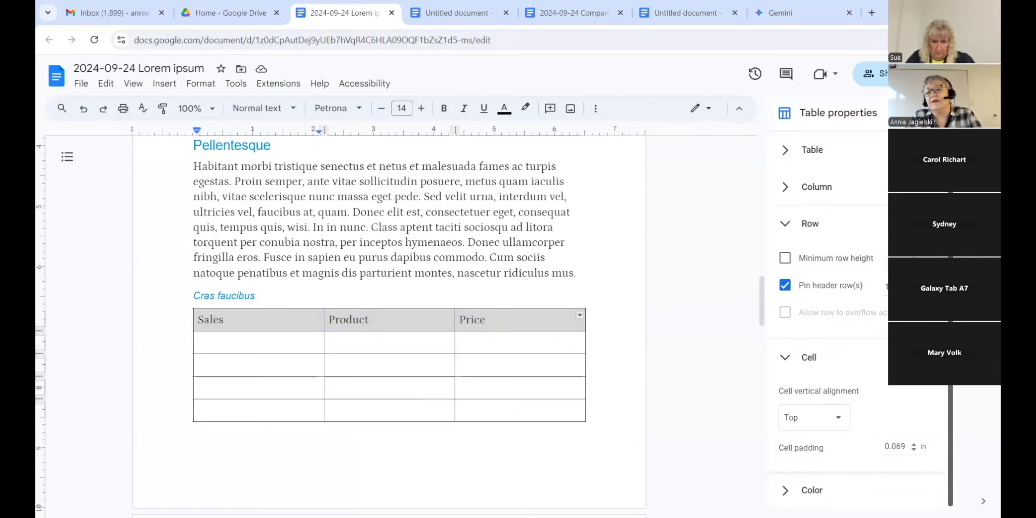
pyautogui.click(840, 420)
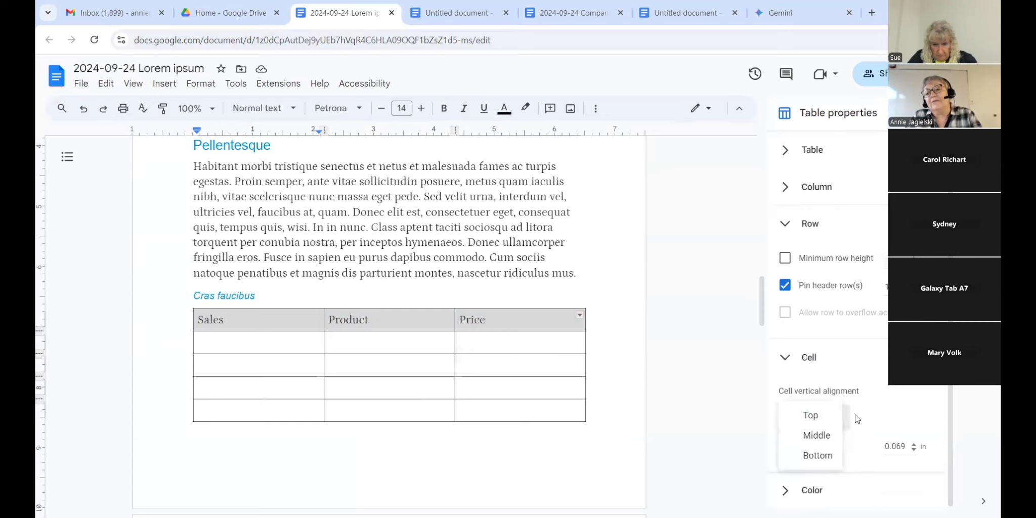
pyautogui.click(880, 410)
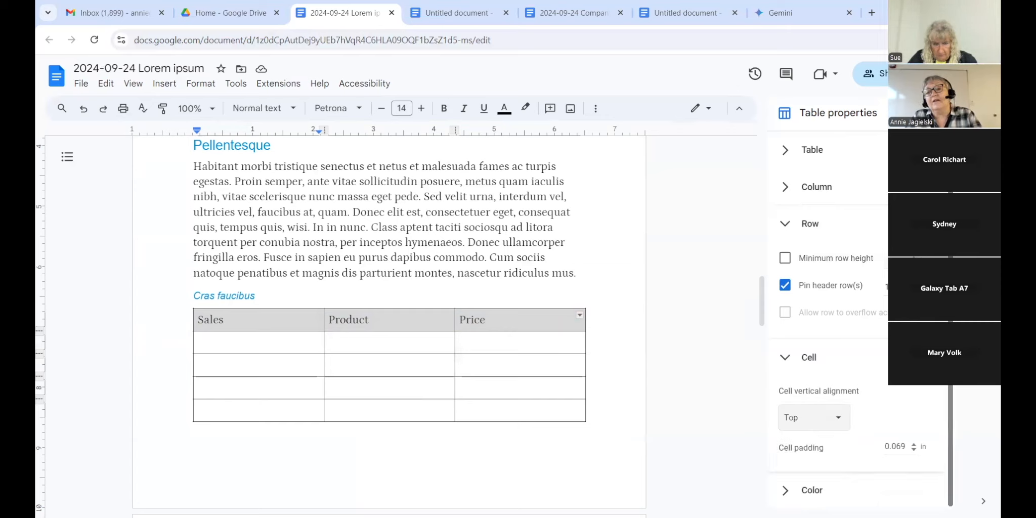
pyautogui.scroll(2, 950, 445)
pyautogui.scroll(1, 874, 381)
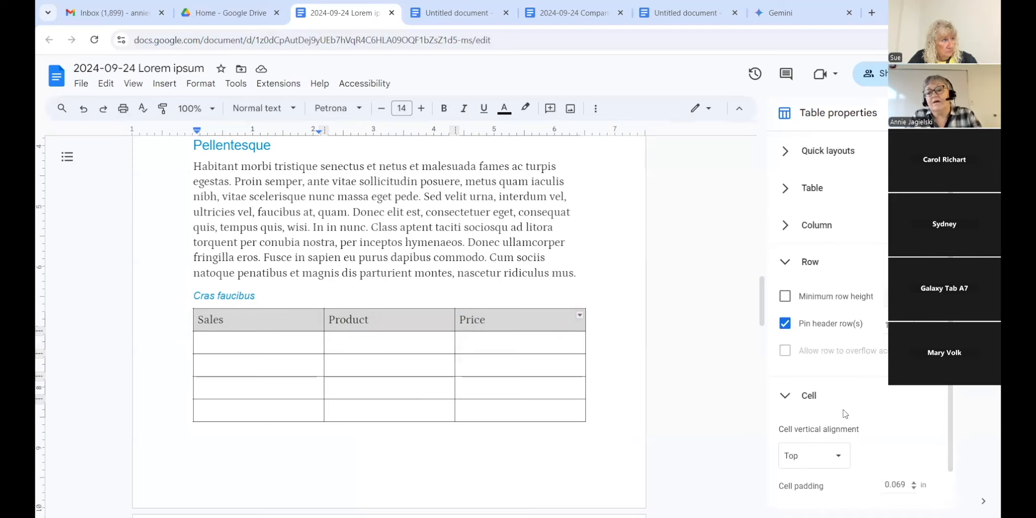
pyautogui.scroll(-3, 936, 413)
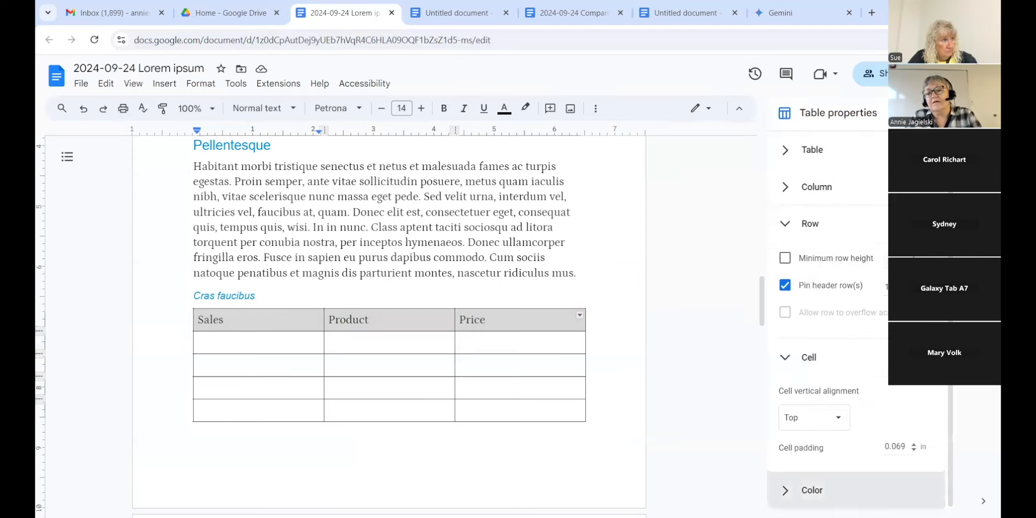
pyautogui.click(817, 495)
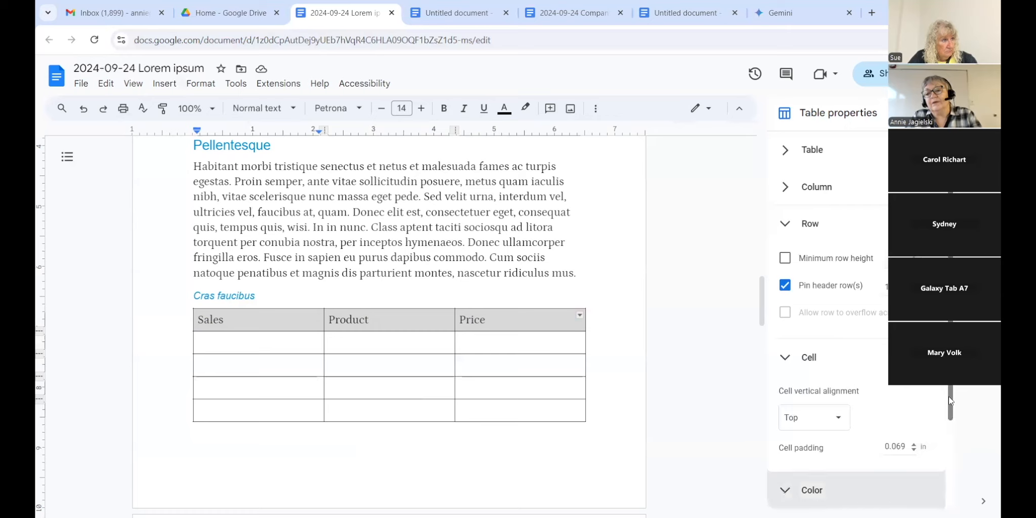
pyautogui.moveTo(948, 396); pyautogui.dragTo(970, 493)
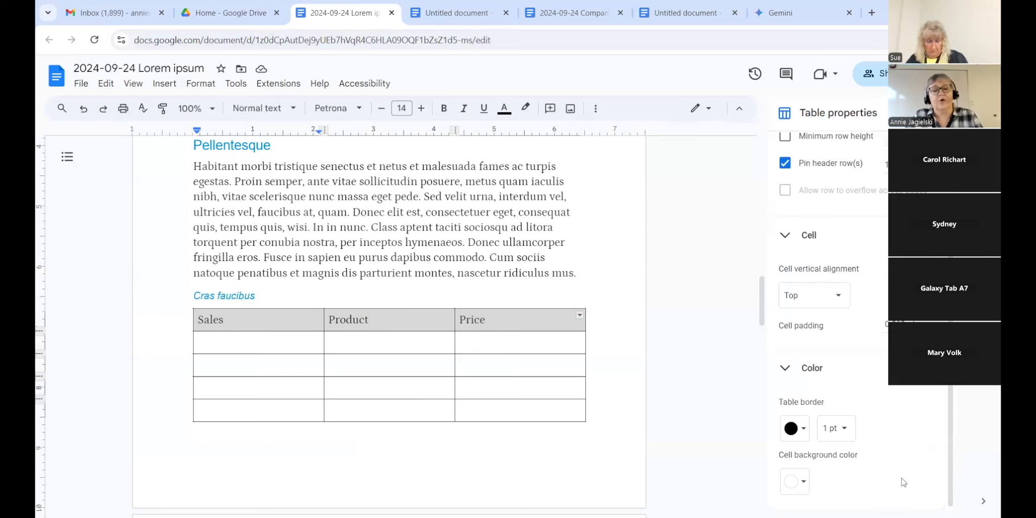
# Step: Give the table green borders and a bright green header row background
pyautogui.click(804, 430)
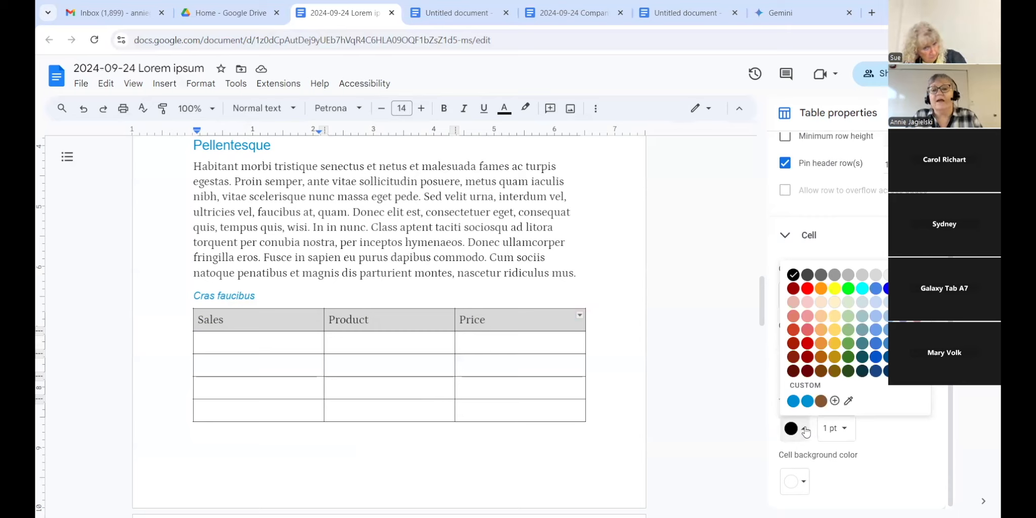
pyautogui.click(847, 295)
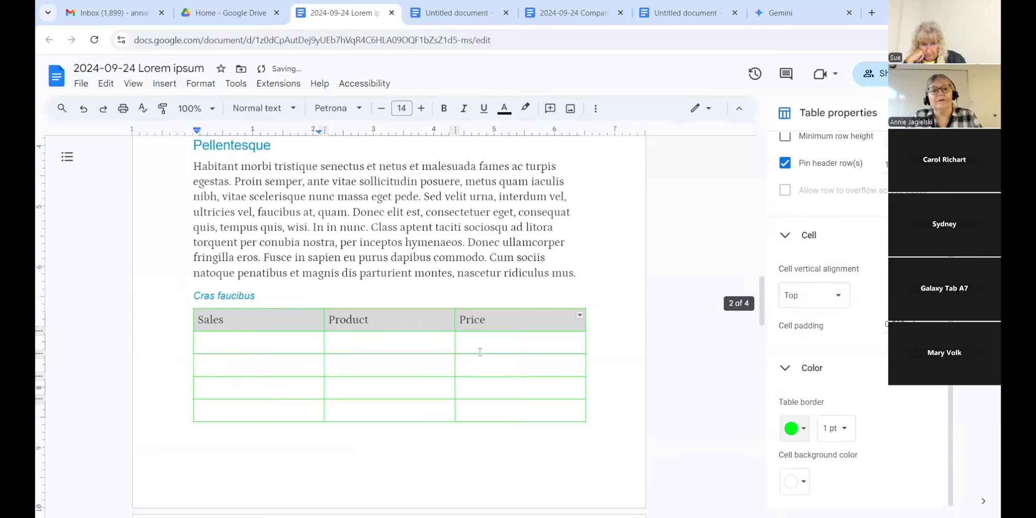
pyautogui.click(495, 362)
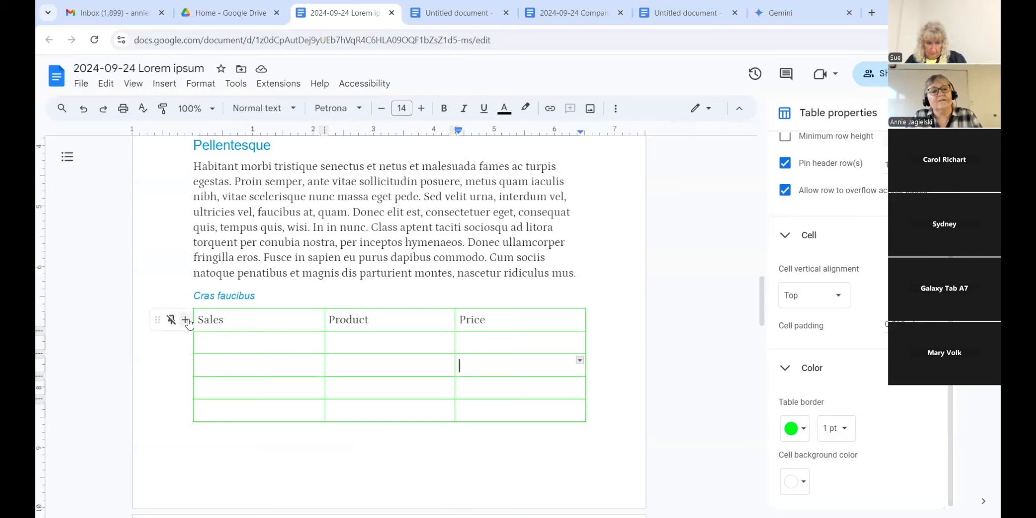
pyautogui.moveTo(199, 317); pyautogui.dragTo(529, 310)
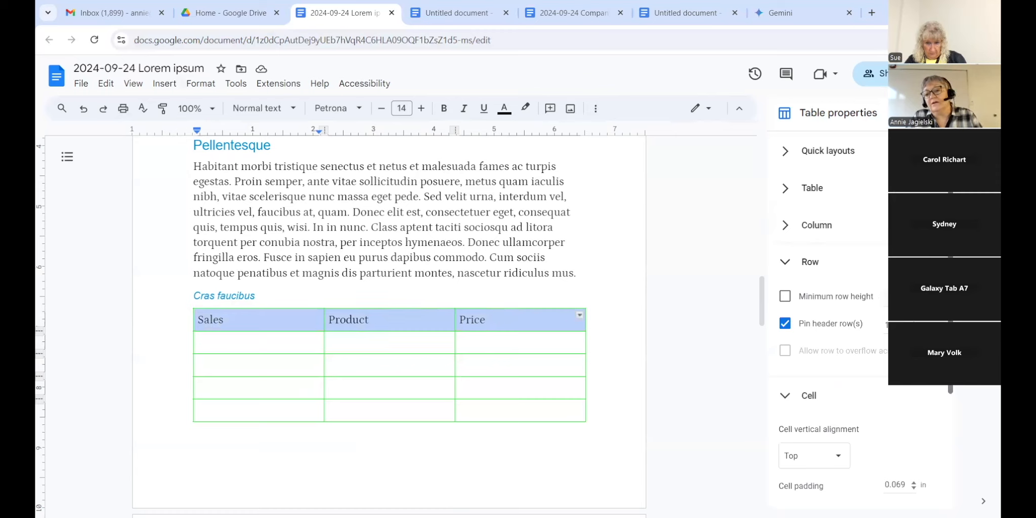
pyautogui.scroll(-3, 986, 477)
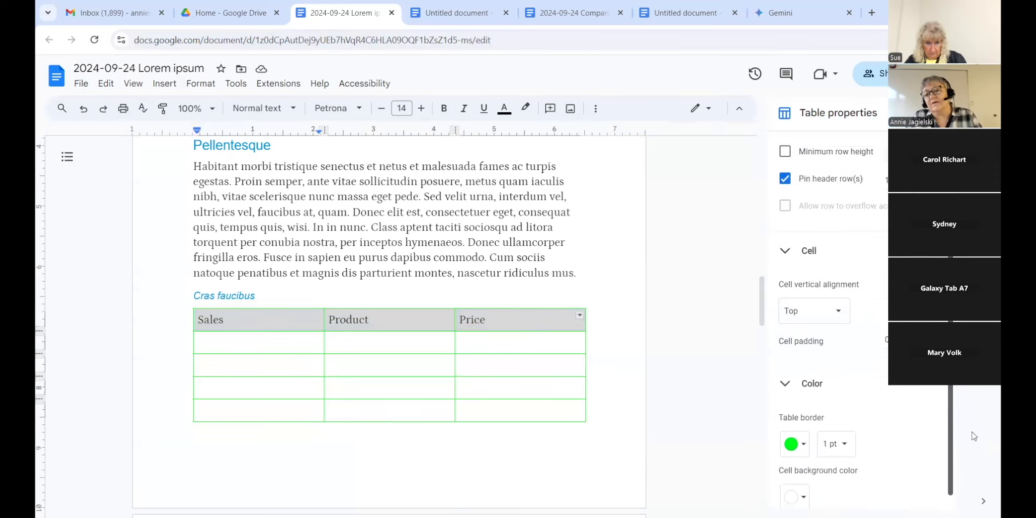
pyautogui.click(804, 483)
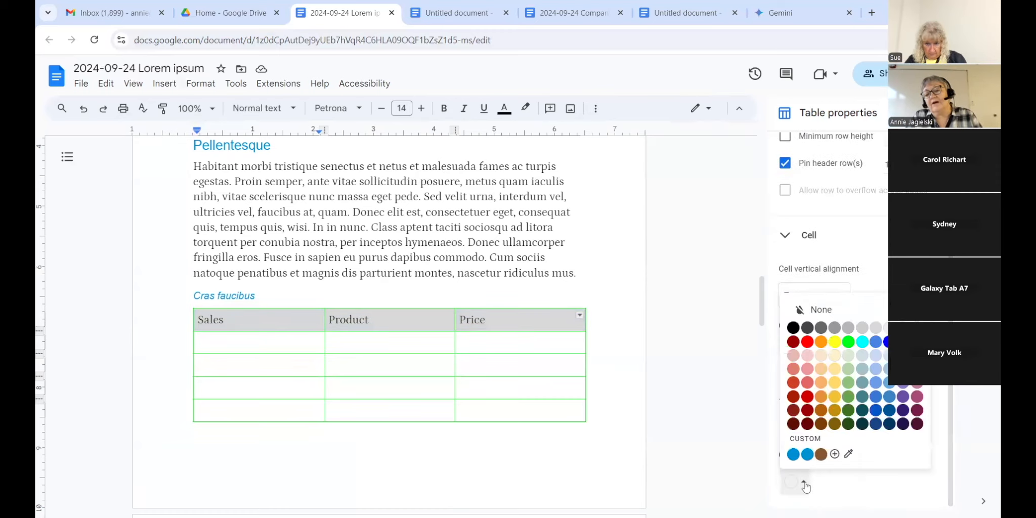
pyautogui.click(849, 342)
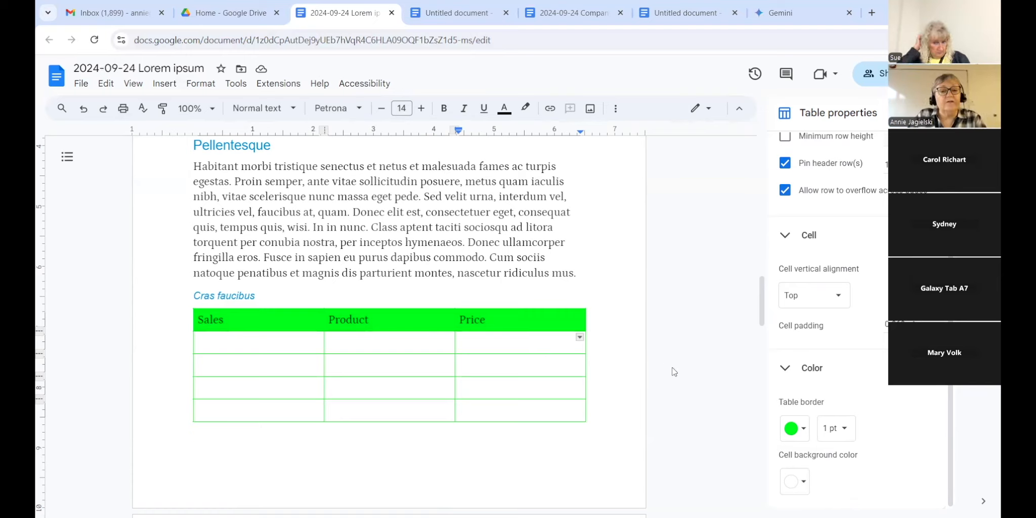
# Step: Tab past the last cell to add two new rows at the table's end
pyautogui.press('Tab')
pyautogui.press('Tab')
pyautogui.press('Tab')
pyautogui.press('Tab')
pyautogui.press('Tab')
pyautogui.press('Tab')
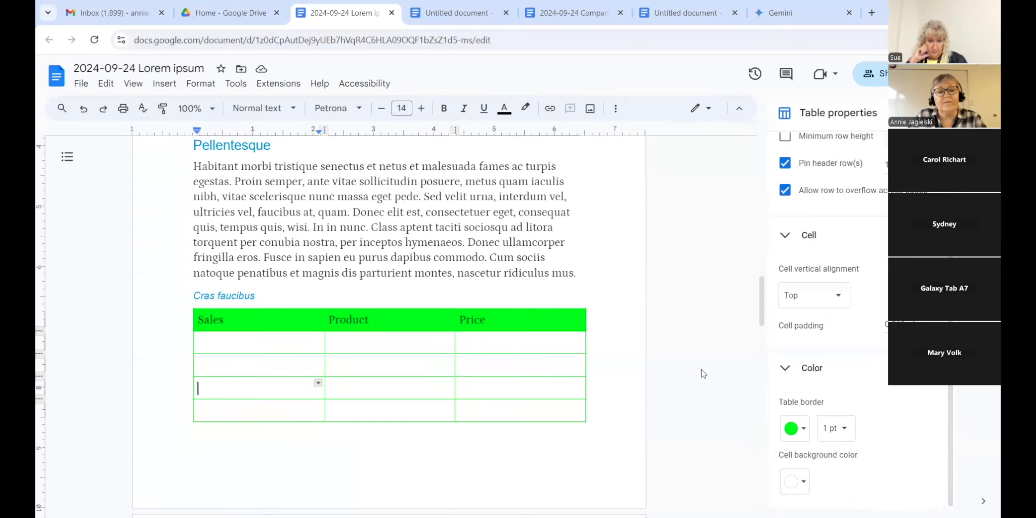
pyautogui.press('Tab')
pyautogui.press('Tab')
pyautogui.press('Tab')
pyautogui.press('Tab')
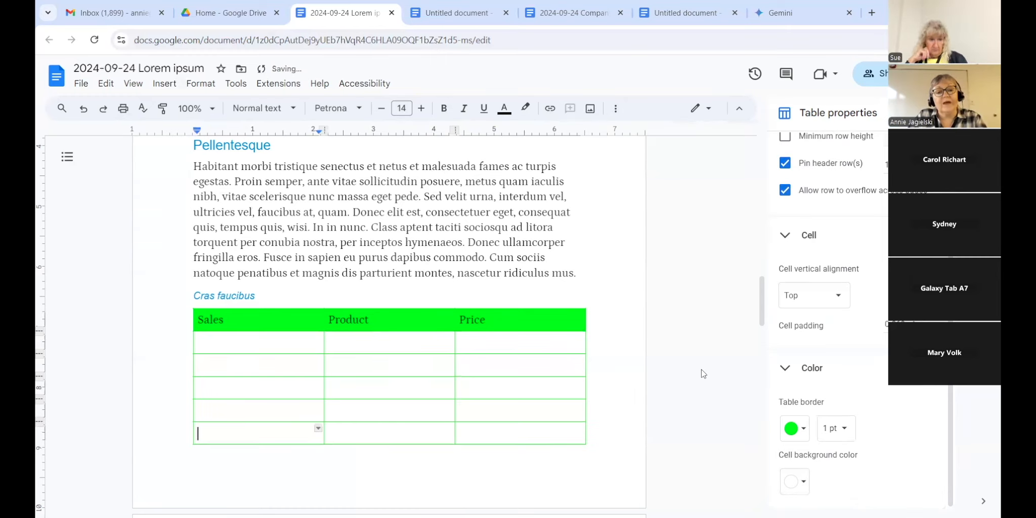
pyautogui.press('Tab')
pyautogui.press('Tab')
pyautogui.press('Tab')
pyautogui.press('Tab')
pyautogui.press('Tab')
pyautogui.press('Tab')
pyautogui.press('Tab')
pyautogui.press('Tab')
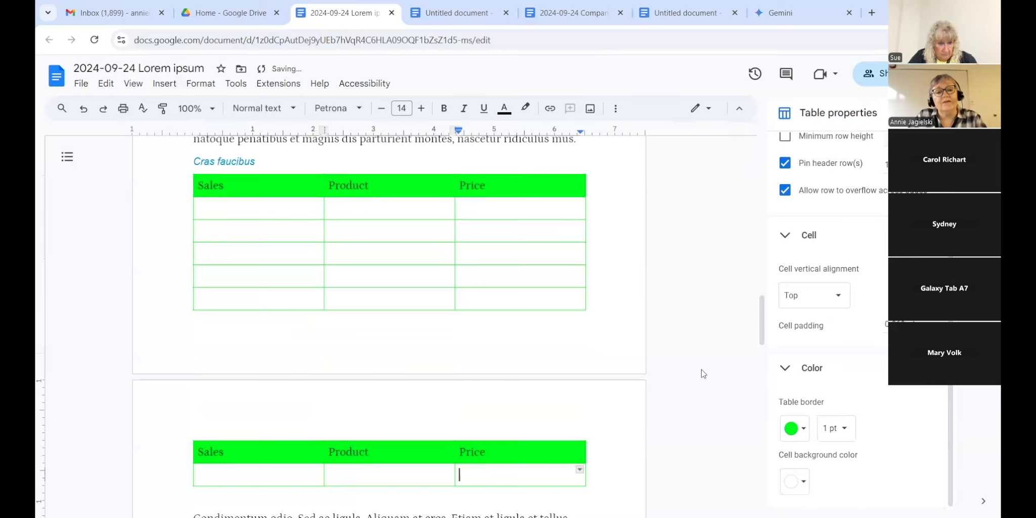
pyautogui.press('Tab')
pyautogui.press('Tab')
pyautogui.press('Tab')
pyautogui.press('Tab')
pyautogui.press('Tab')
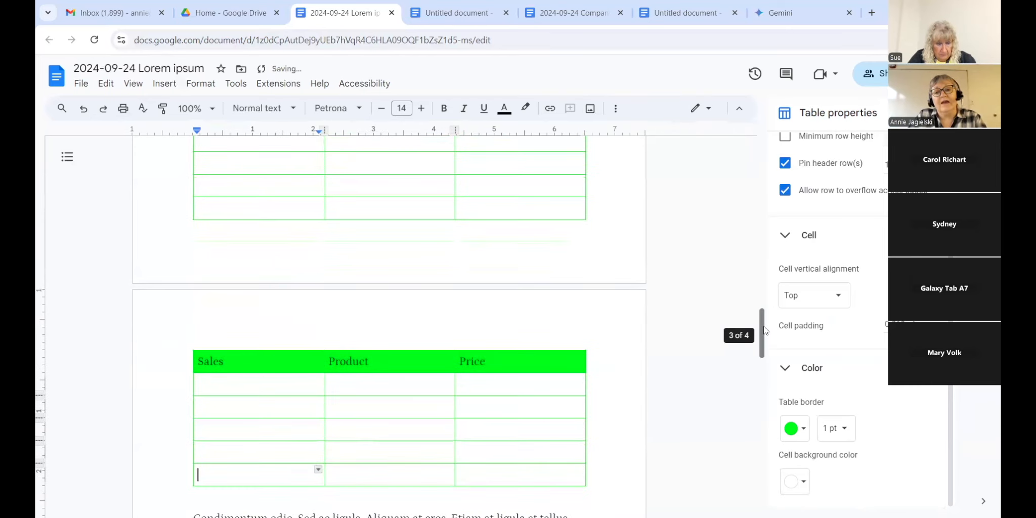
# Step: Type a long run of 'd' characters into the first cell of the table's last row
pyautogui.moveTo(762, 339)
pyautogui.mouseDown()
pyautogui.moveTo(762, 363)
pyautogui.moveTo(762, 338)
pyautogui.mouseUp()
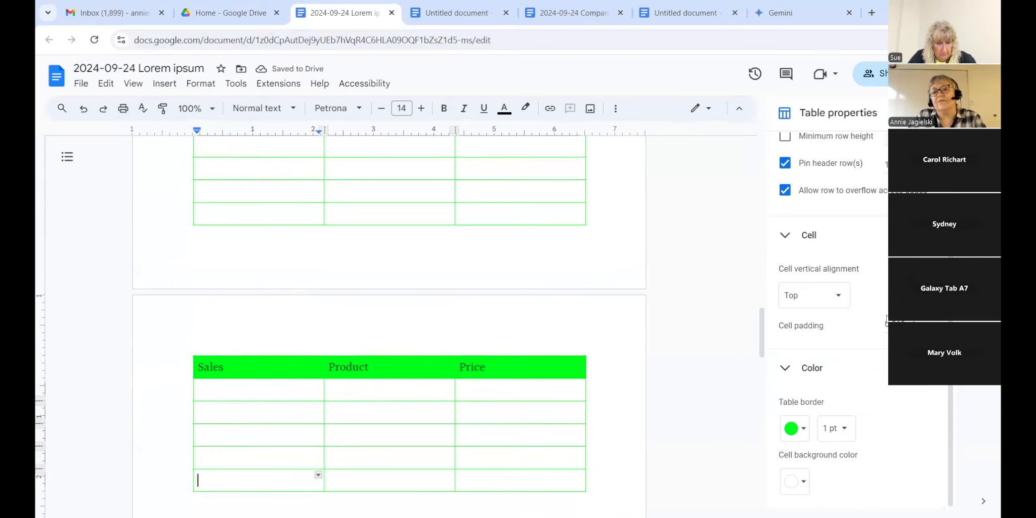
pyautogui.moveTo(950, 354); pyautogui.dragTo(950, 310)
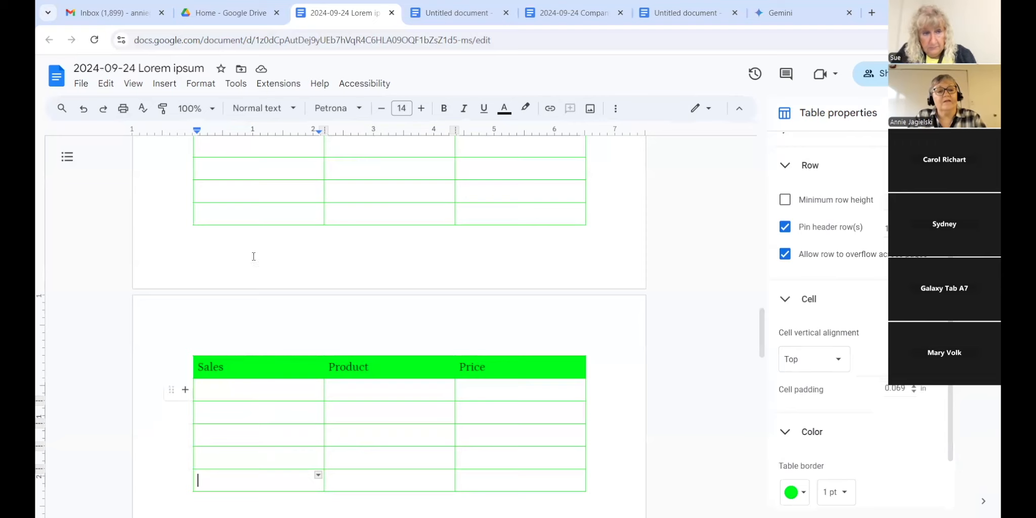
pyautogui.click(253, 218)
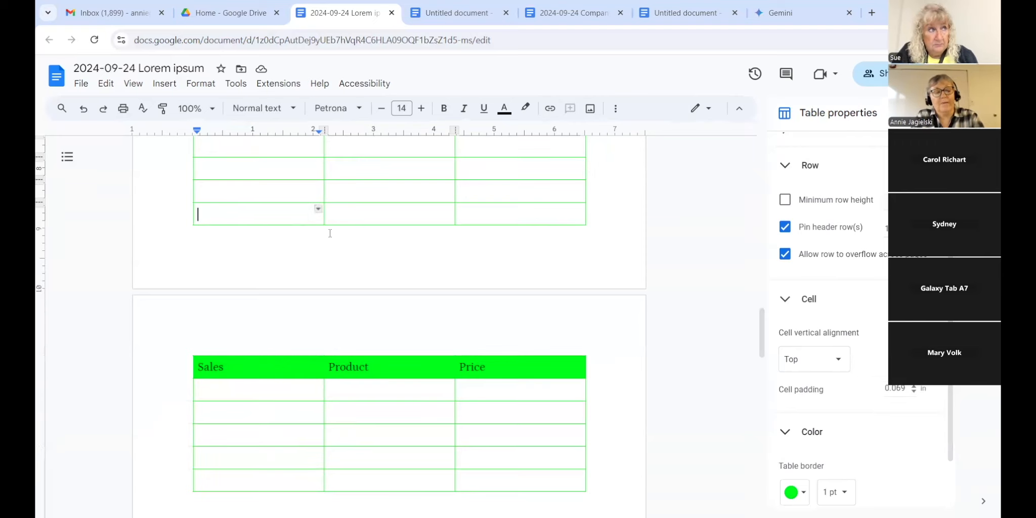
pyautogui.write('ddddddddddddddddddddddddddddddddddddddddddddddddddd')
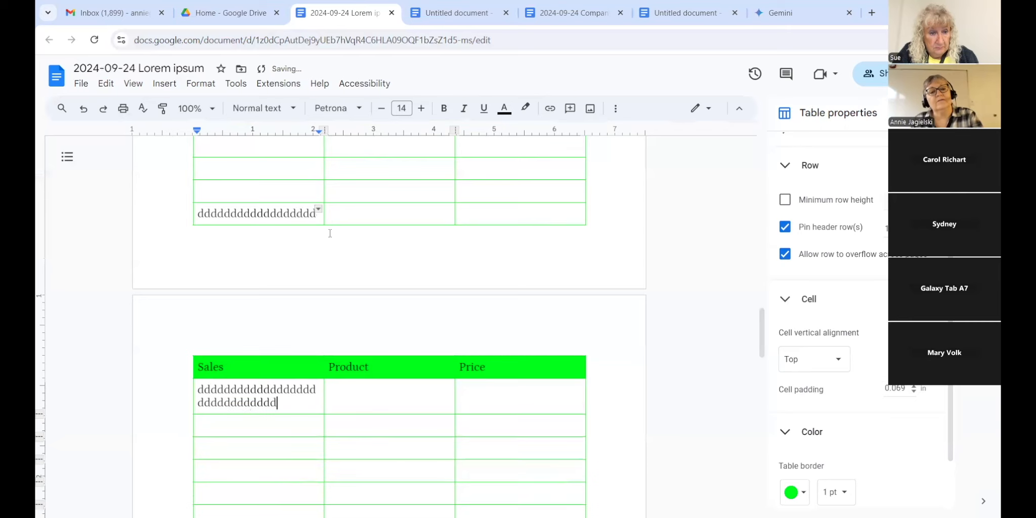
pyautogui.write('dddddddddddddddddddddddddddddddddddddddddddddddddddddddddddddd')
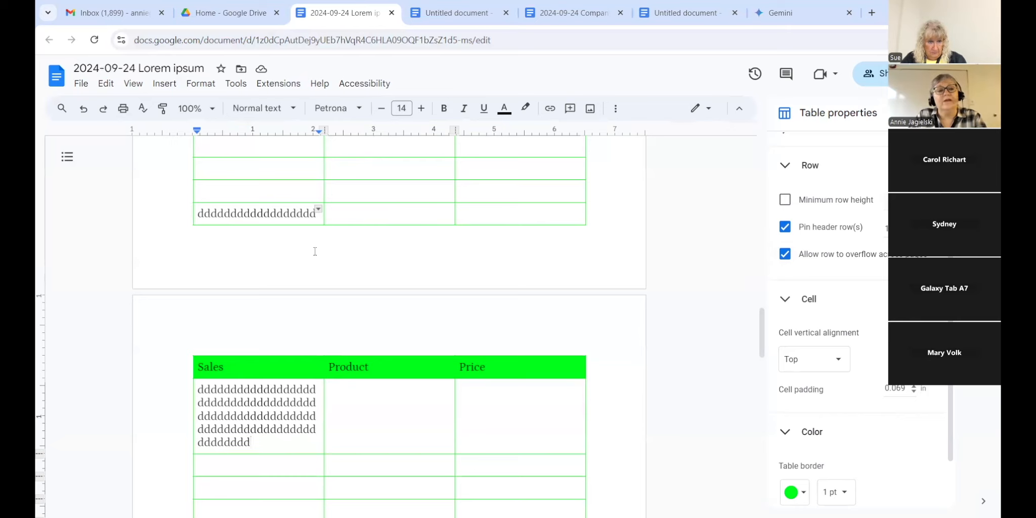
pyautogui.click(282, 213)
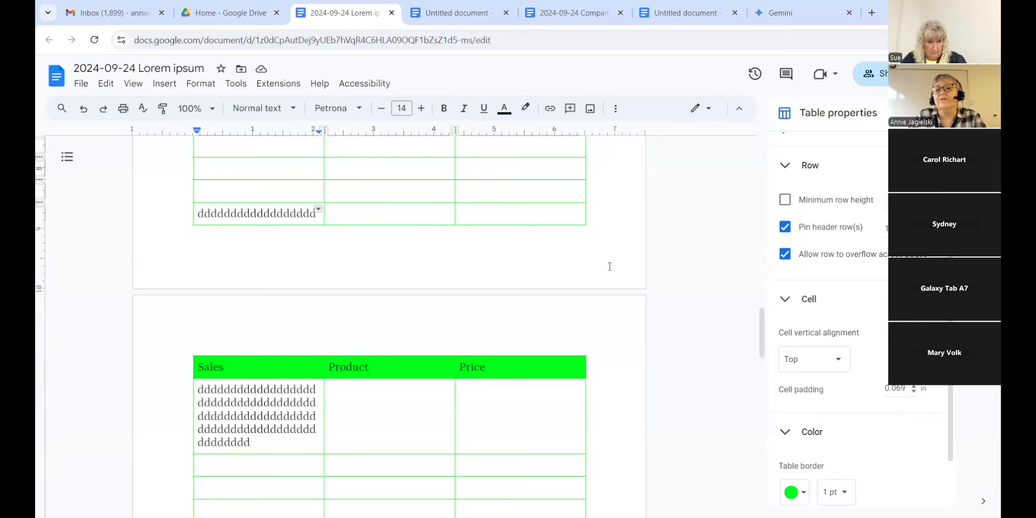
# Step: Allow the table's rows to overflow across pages
pyautogui.click(784, 254)
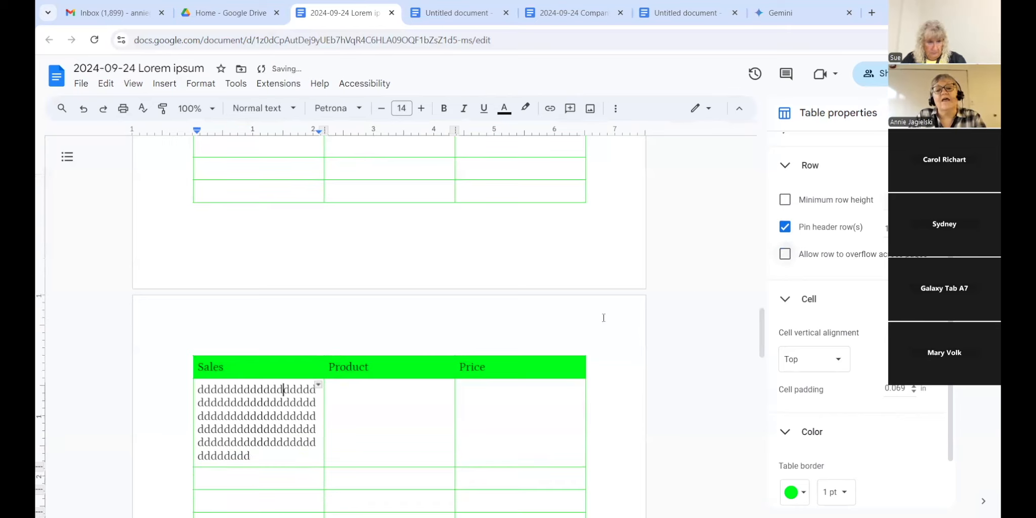
pyautogui.moveTo(764, 323)
pyautogui.mouseDown()
pyautogui.moveTo(765, 357)
pyautogui.moveTo(767, 320)
pyautogui.moveTo(776, 360)
pyautogui.moveTo(766, 330)
pyautogui.mouseUp()
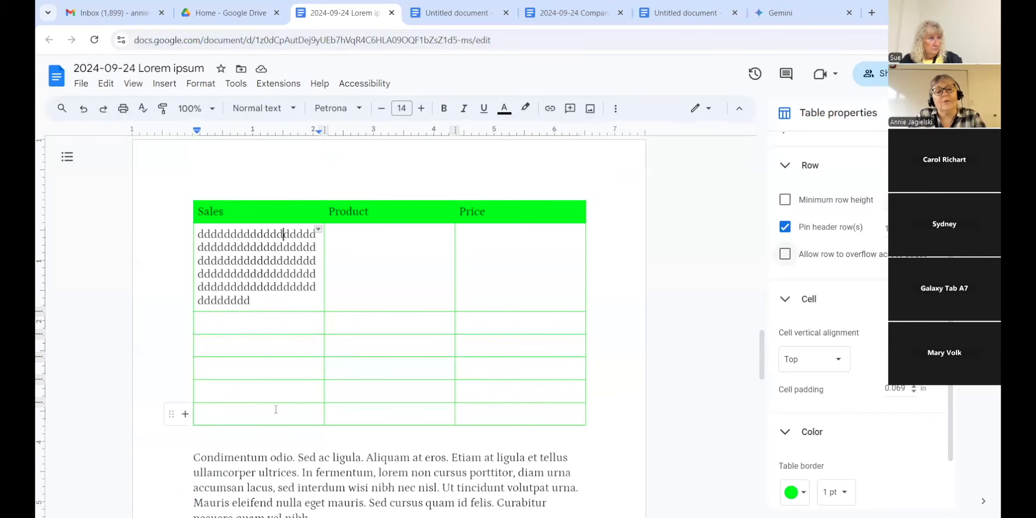
pyautogui.moveTo(765, 370); pyautogui.dragTo(768, 326)
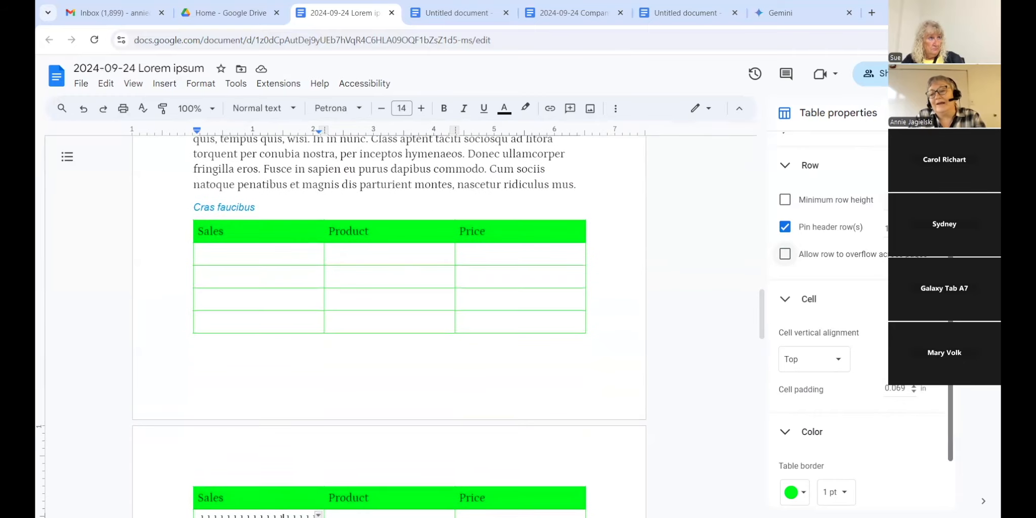
pyautogui.scroll(-2, 965, 433)
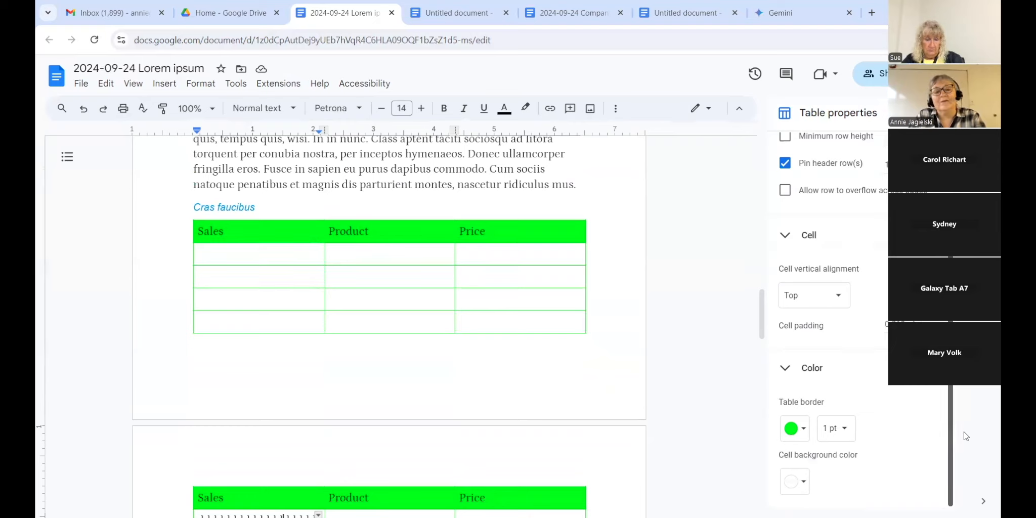
pyautogui.scroll(3, 969, 424)
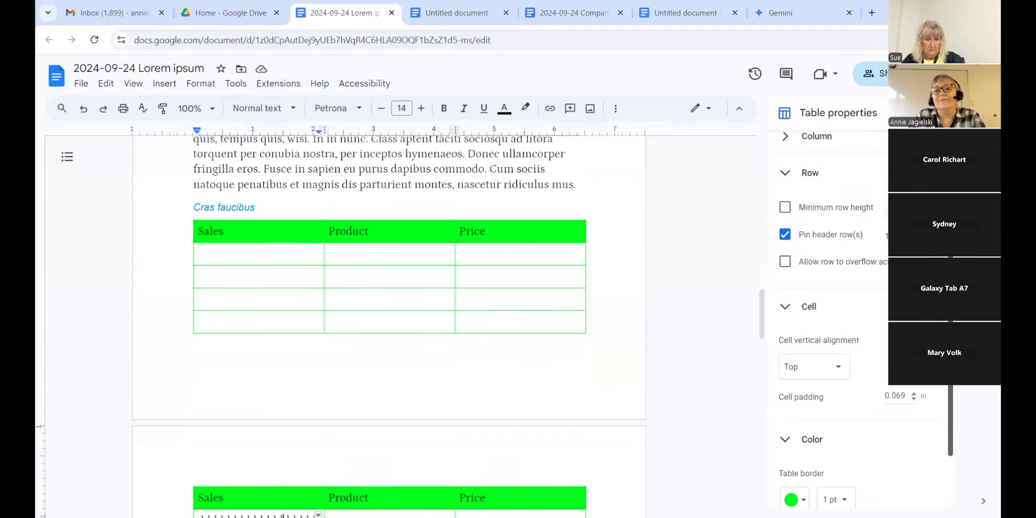
pyautogui.scroll(2, 859, 314)
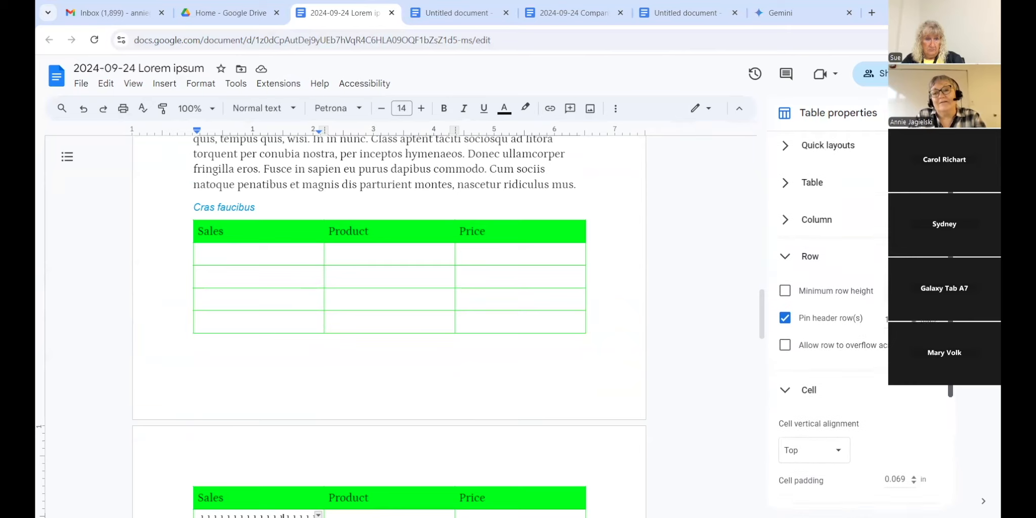
pyautogui.moveTo(951, 324)
pyautogui.mouseDown()
pyautogui.moveTo(950, 347)
pyautogui.moveTo(950, 325)
pyautogui.mouseUp()
# Step: Select the whole table from the Sales header down through every row
pyautogui.moveTo(186, 238)
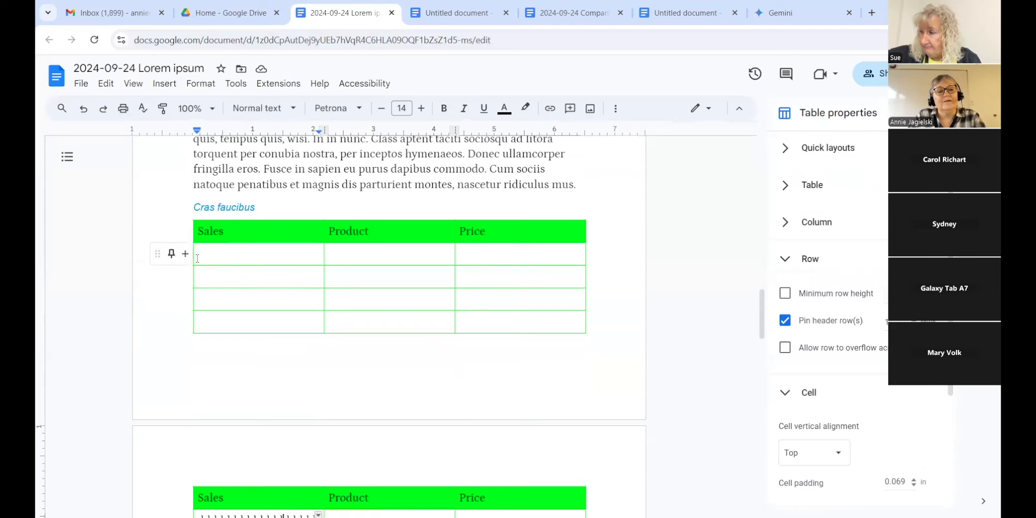
pyautogui.doubleClick(210, 231)
pyautogui.moveTo(336, 256); pyautogui.dragTo(514, 456)
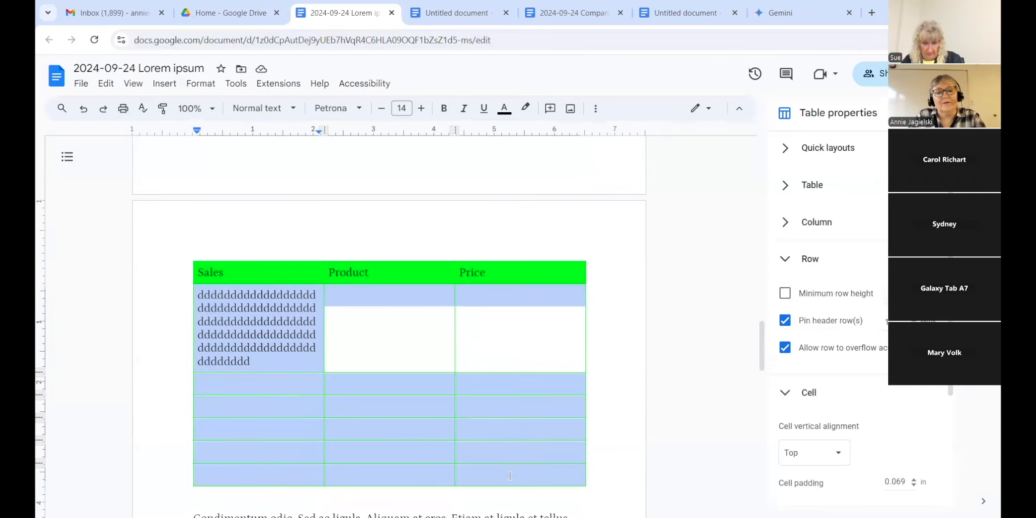
# Step: Set the table borders to white and 0 pt, then undo the 0 pt width
pyautogui.moveTo(950, 338); pyautogui.dragTo(963, 453)
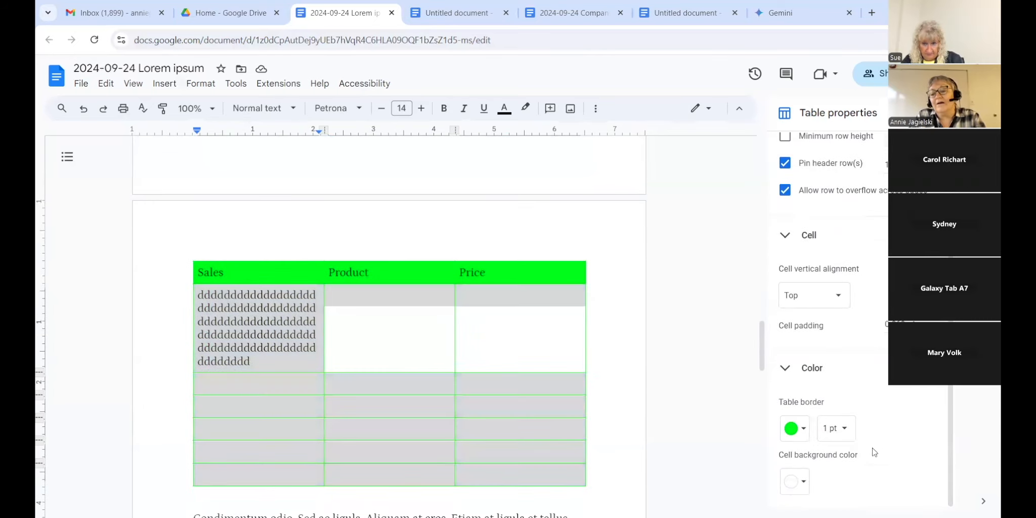
pyautogui.click(804, 430)
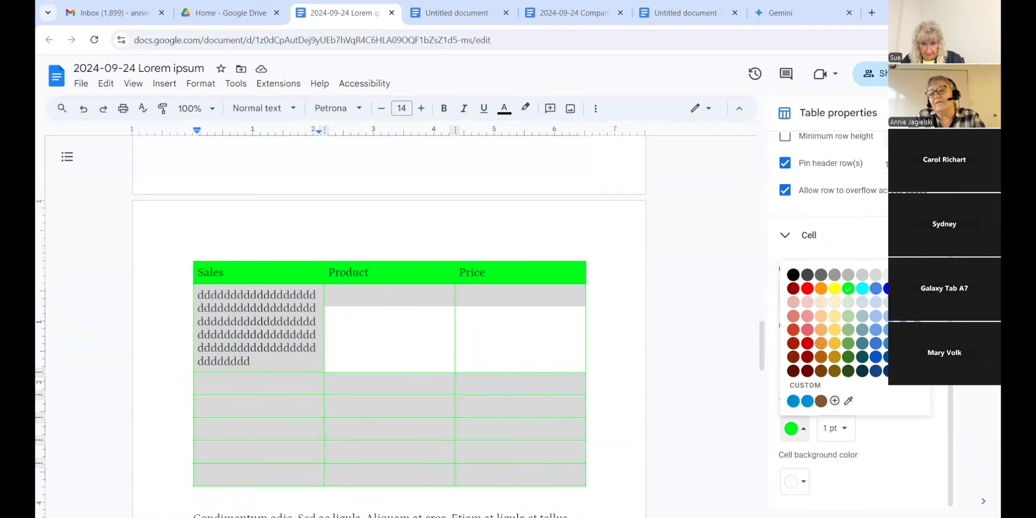
pyautogui.click(917, 274)
pyautogui.click(848, 434)
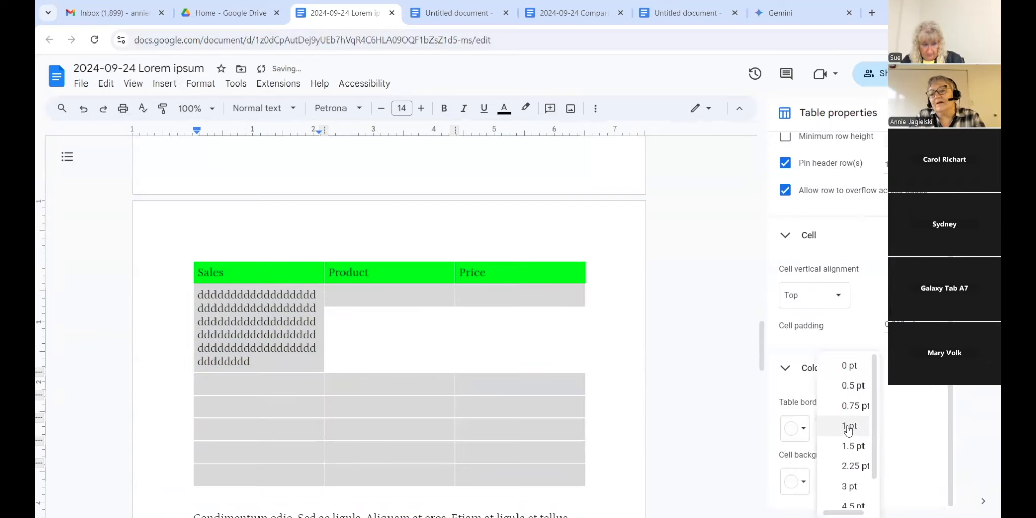
pyautogui.click(850, 363)
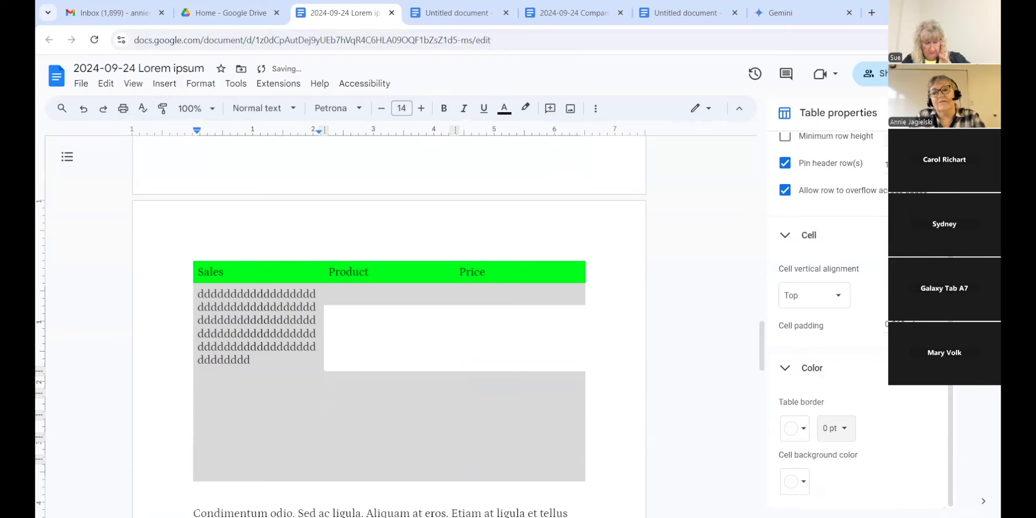
pyautogui.scroll(2, 835, 354)
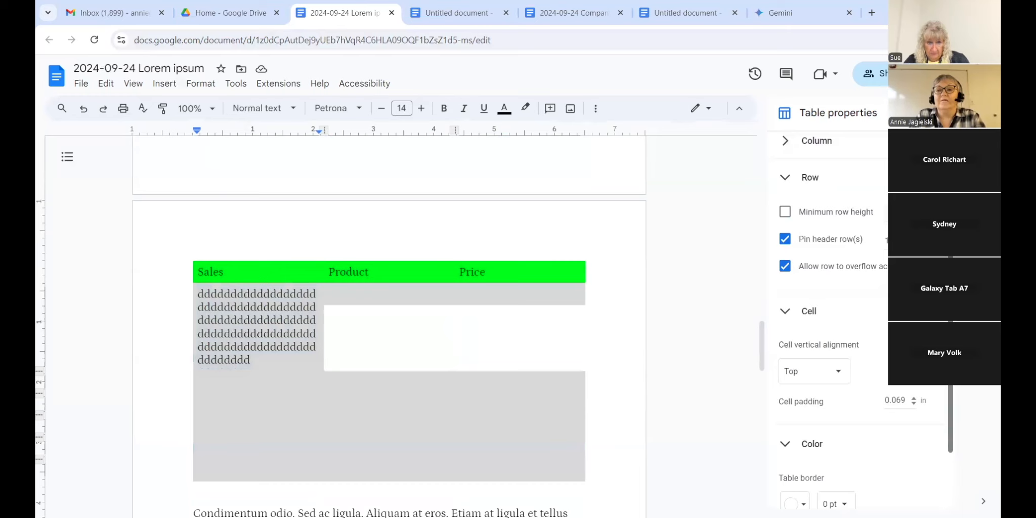
pyautogui.moveTo(950, 354); pyautogui.dragTo(950, 343)
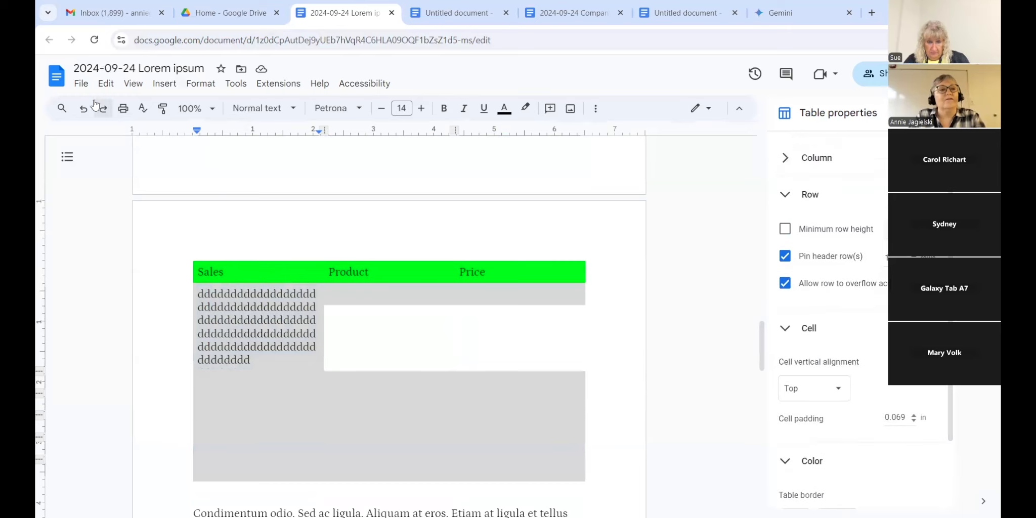
pyautogui.click(84, 113)
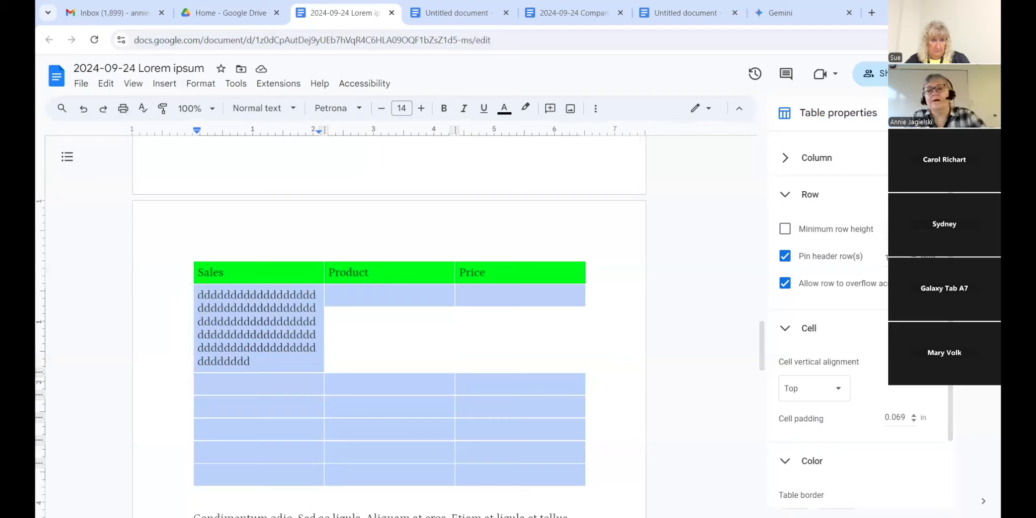
pyautogui.moveTo(950, 416); pyautogui.dragTo(950, 481)
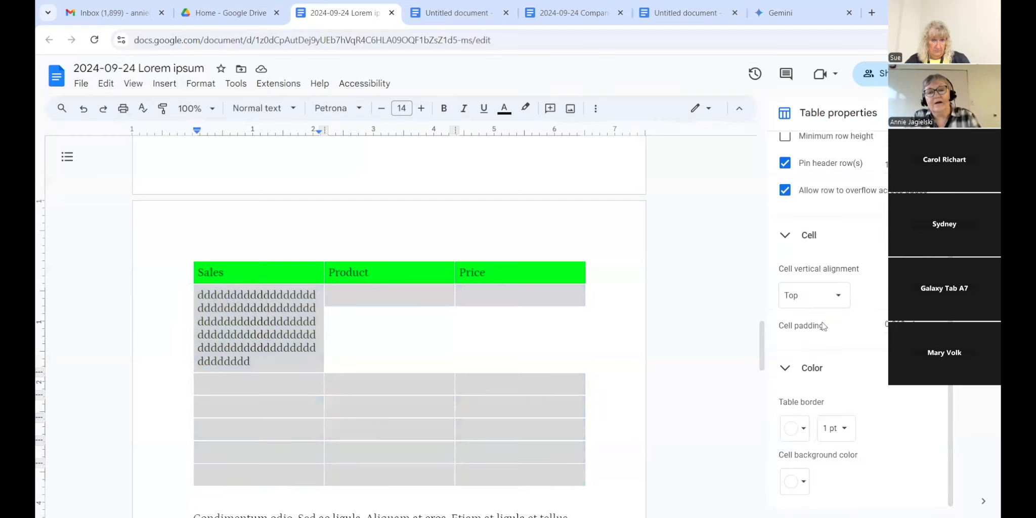
pyautogui.moveTo(762, 341); pyautogui.dragTo(805, 501)
# Step: Copy the three paragraphs from 'Nunc sagittis' to 'augue.' and paste them on a new line after 'augue.'
pyautogui.click(721, 476)
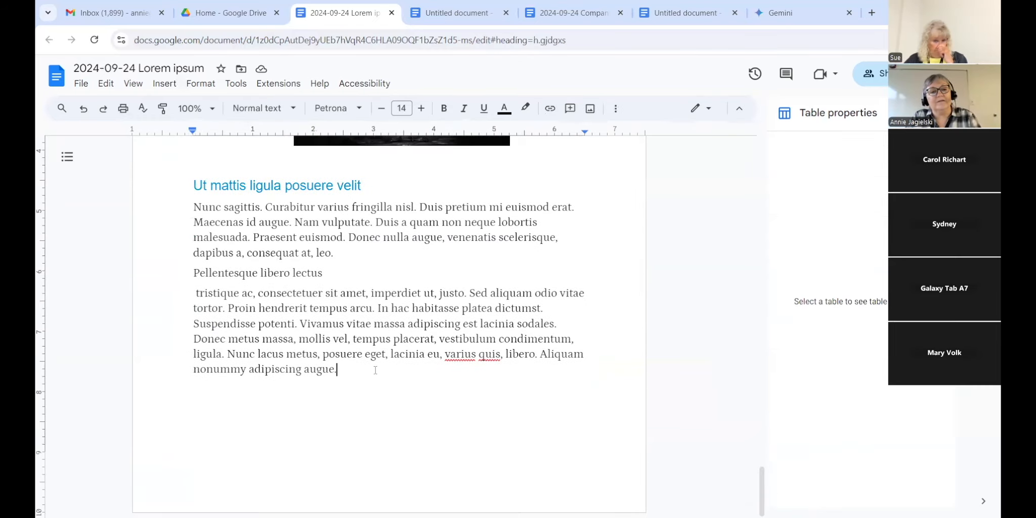
pyautogui.click(196, 208)
pyautogui.moveTo(199, 209); pyautogui.dragTo(370, 365)
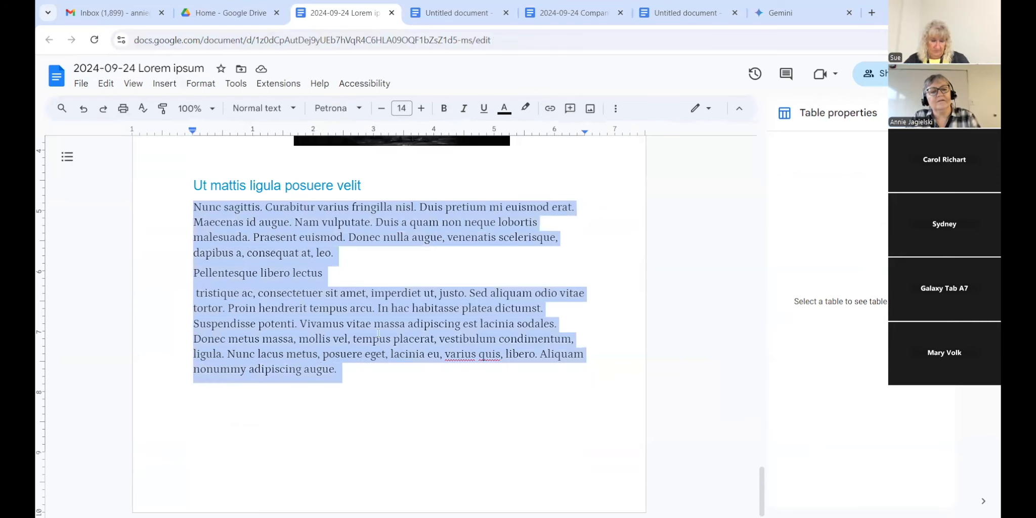
pyautogui.hotkey('ctrl', 'c')
pyautogui.click(370, 370)
pyautogui.press('Return')
pyautogui.hotkey('ctrl', 'v')
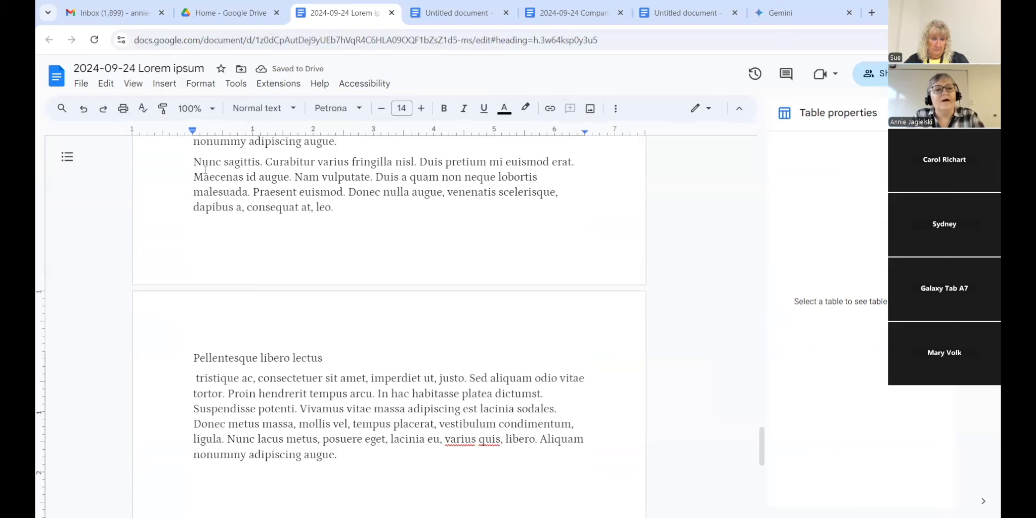
pyautogui.click(196, 161)
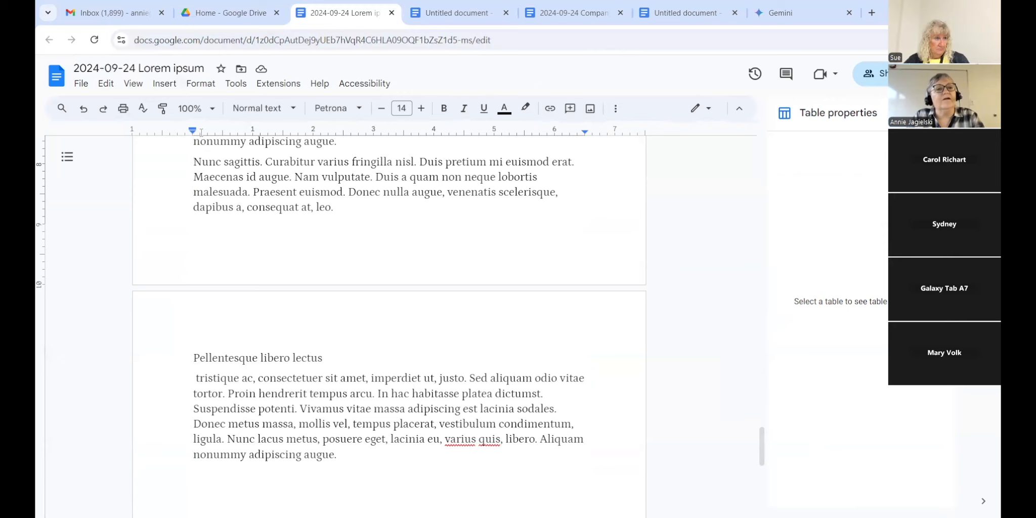
pyautogui.click(195, 87)
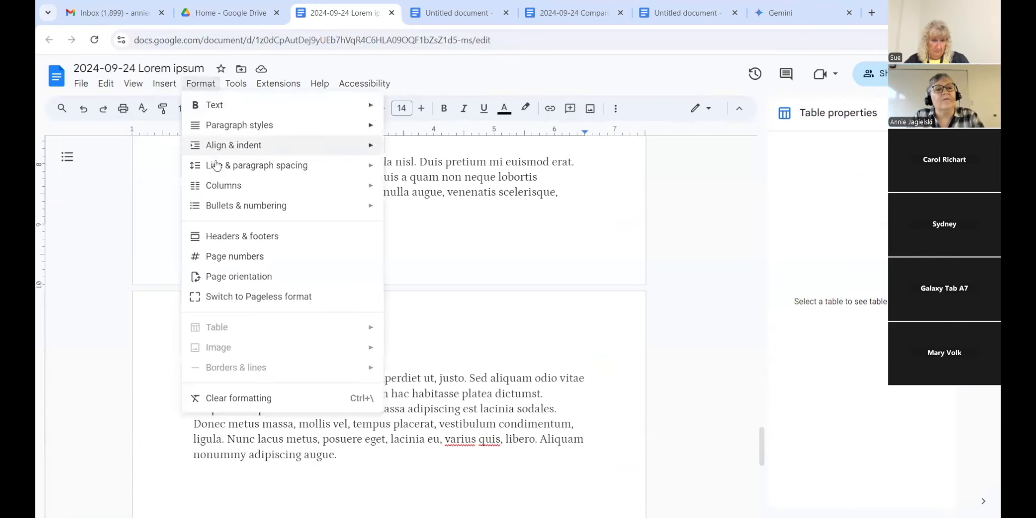
pyautogui.moveTo(218, 193)
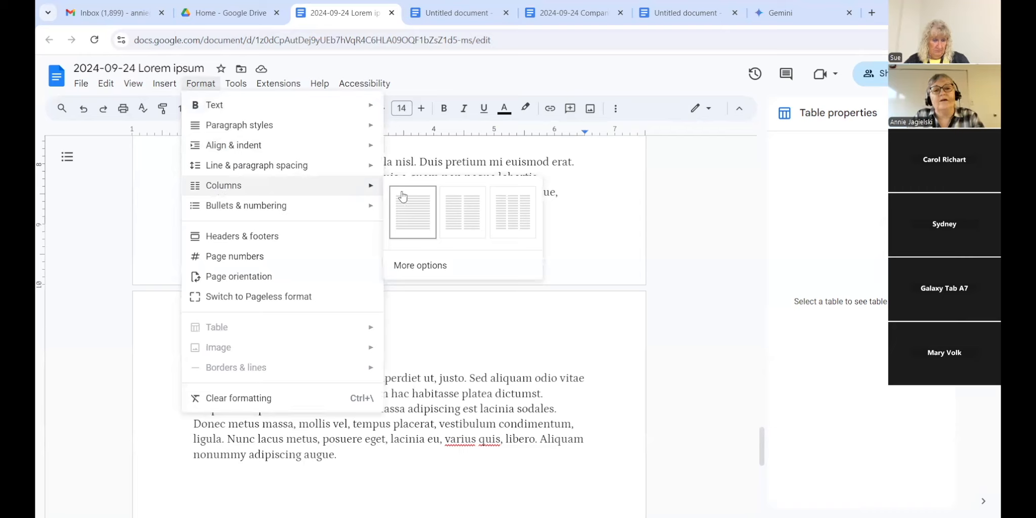
pyautogui.click(461, 212)
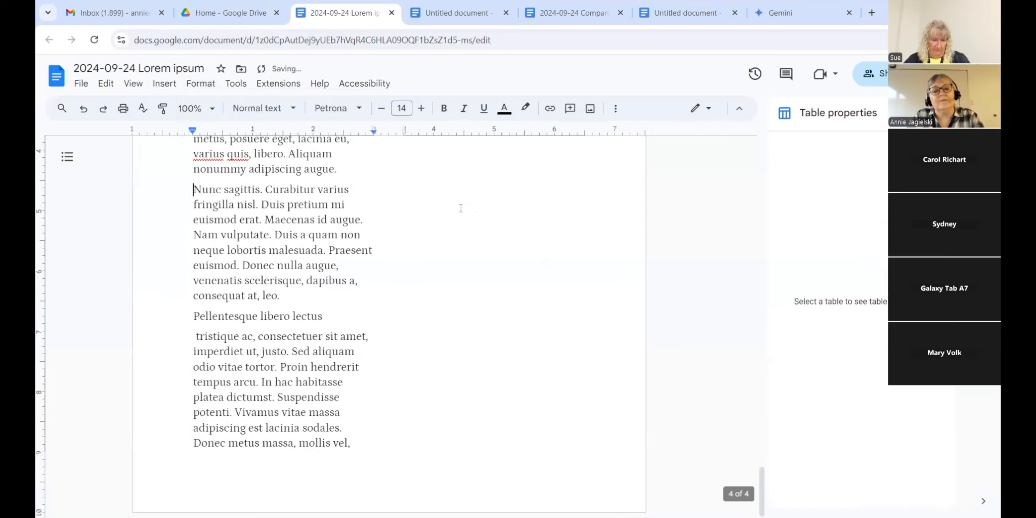
pyautogui.moveTo(766, 479); pyautogui.dragTo(743, 285)
pyautogui.moveTo(736, 241); pyautogui.dragTo(778, 502)
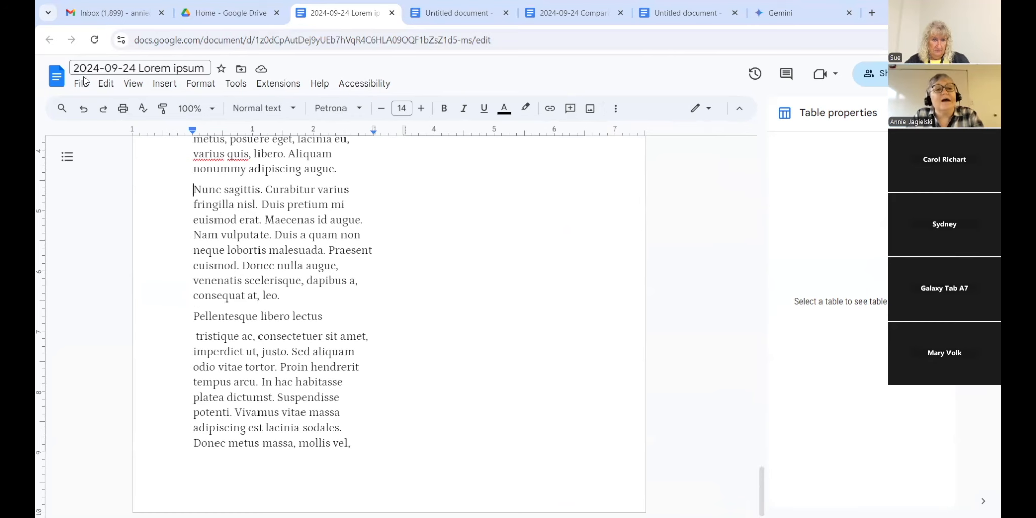
pyautogui.click(82, 109)
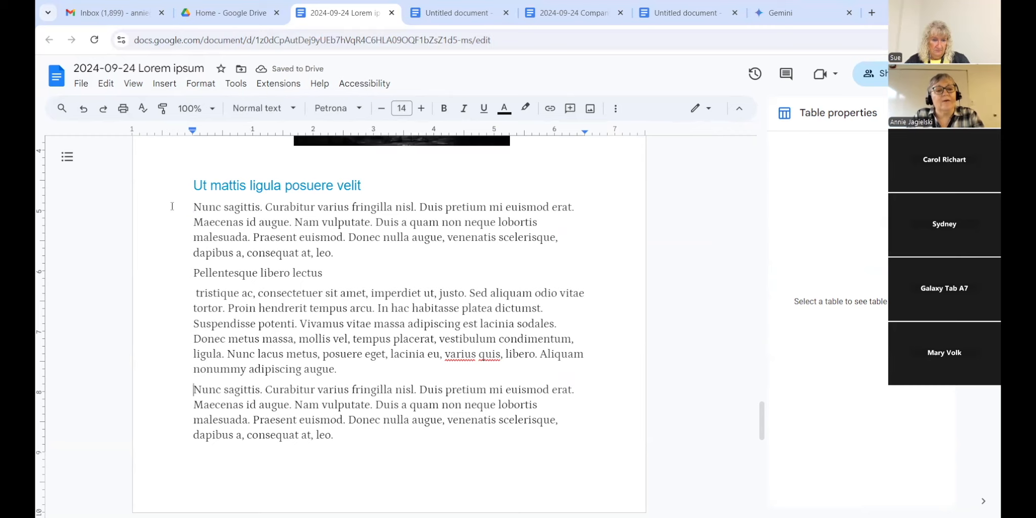
# Step: Insert a next-page section break before the passage
pyautogui.click(162, 84)
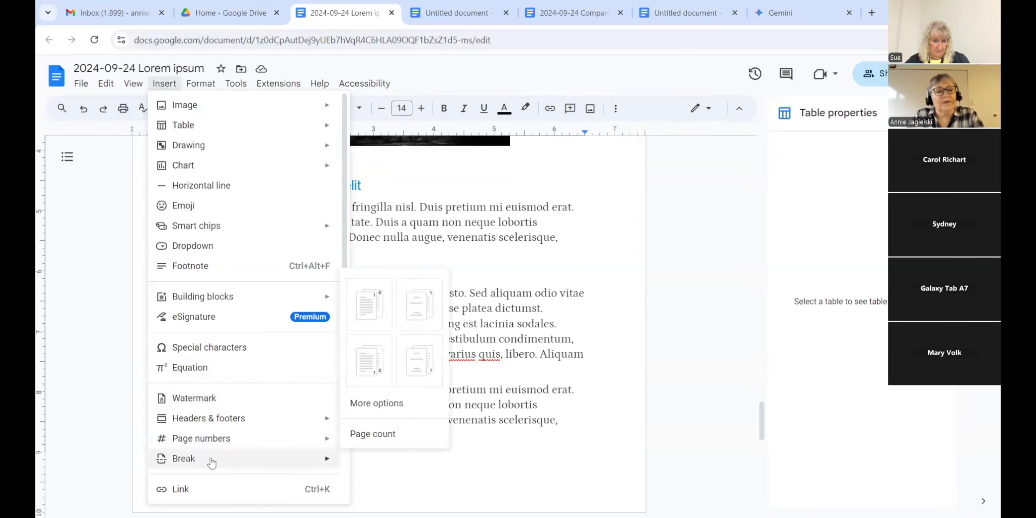
pyautogui.moveTo(212, 460)
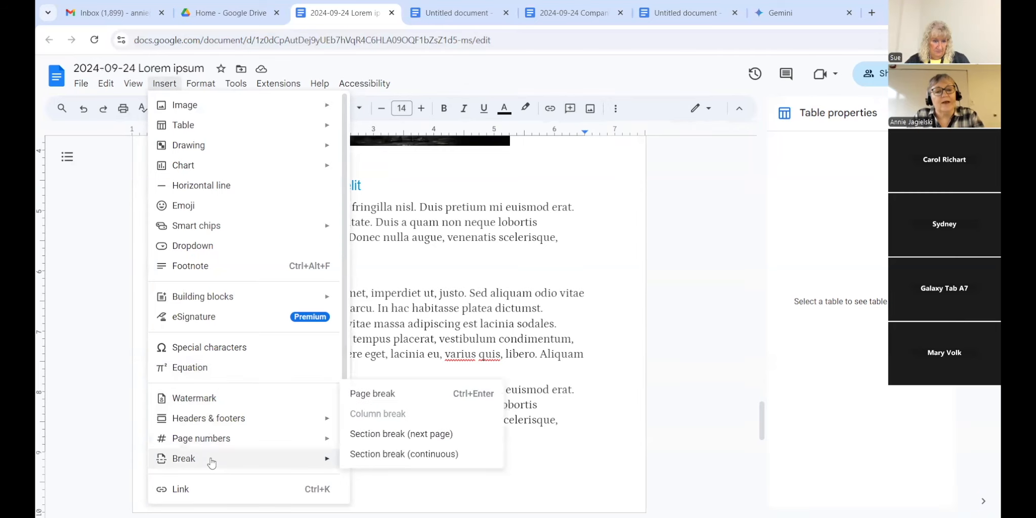
pyautogui.click(369, 438)
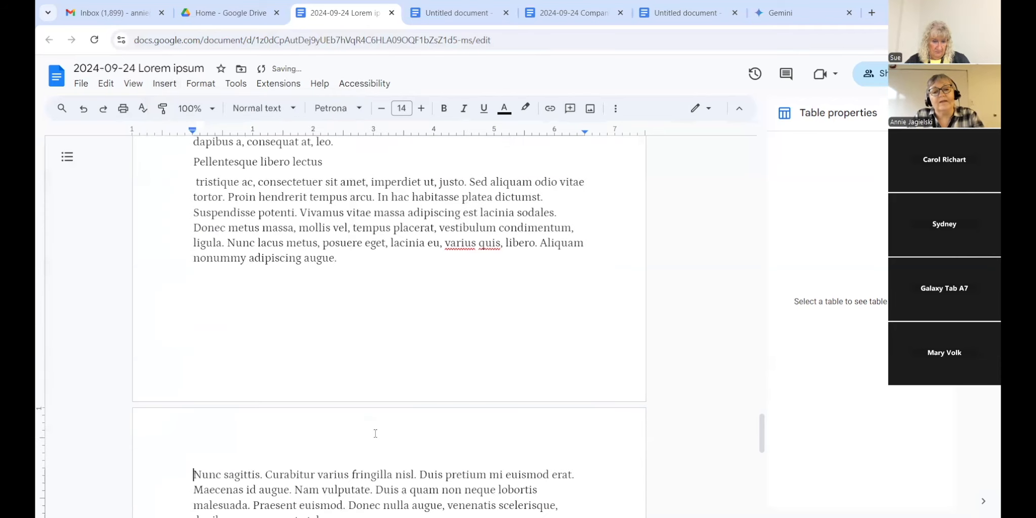
pyautogui.moveTo(770, 429); pyautogui.dragTo(767, 450)
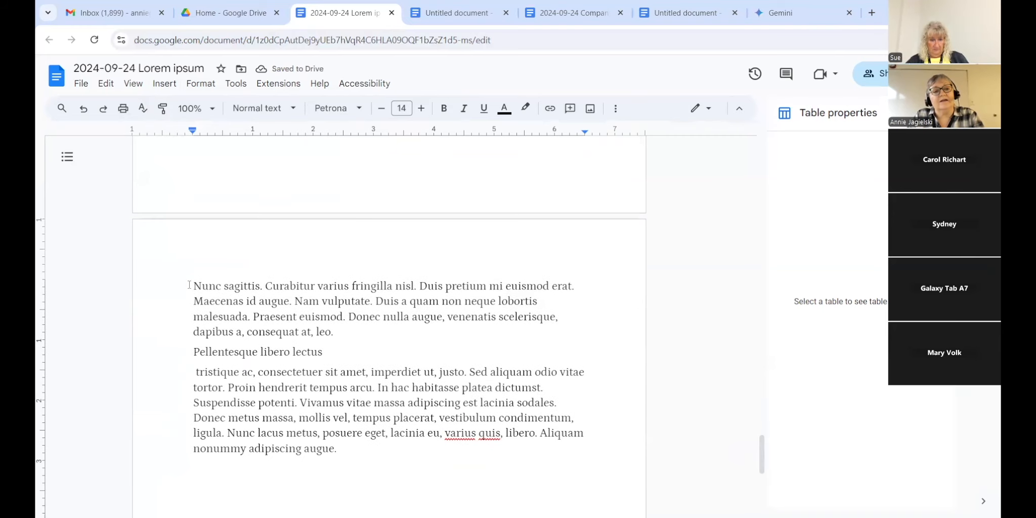
# Step: Set the passage from 'Nunc sagittis' to 'augue' in two columns
pyautogui.moveTo(193, 286); pyautogui.dragTo(366, 451)
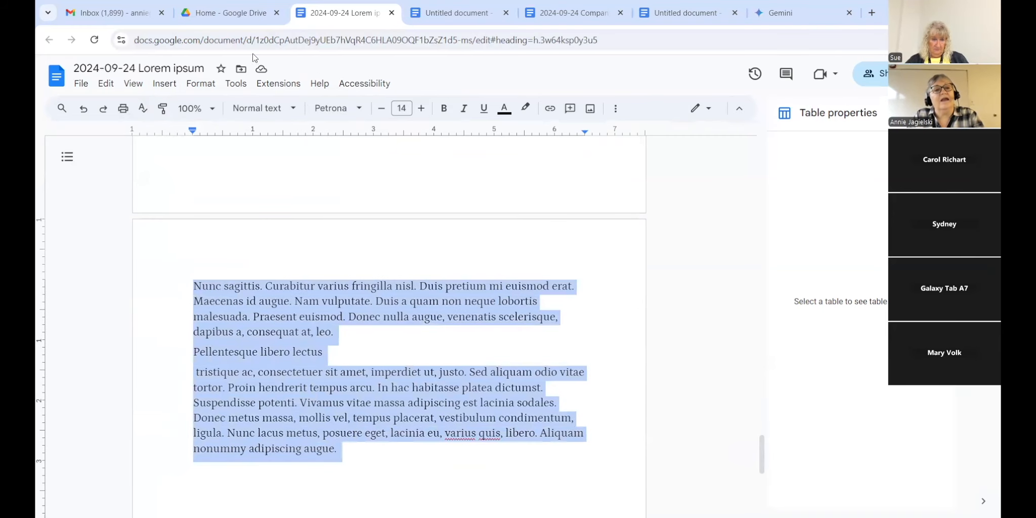
pyautogui.click(194, 86)
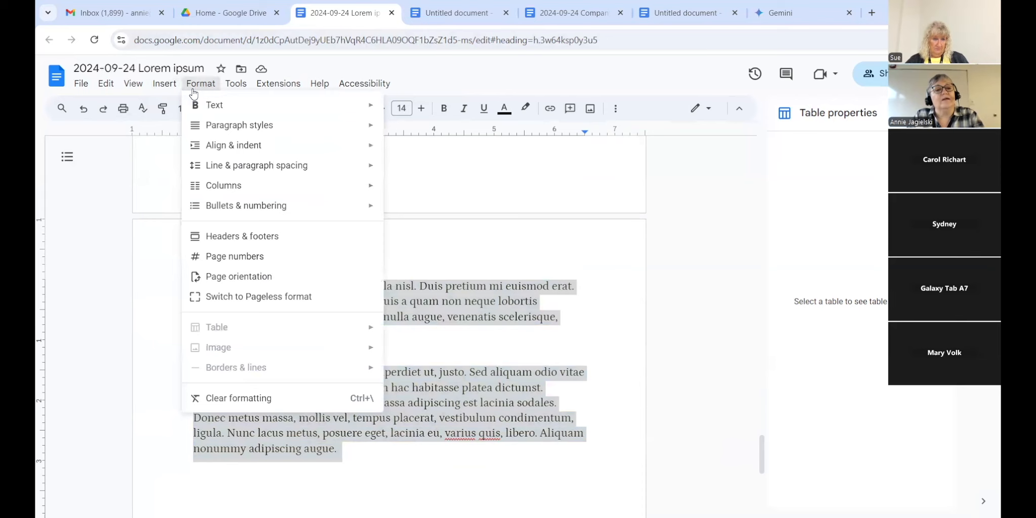
pyautogui.moveTo(347, 185)
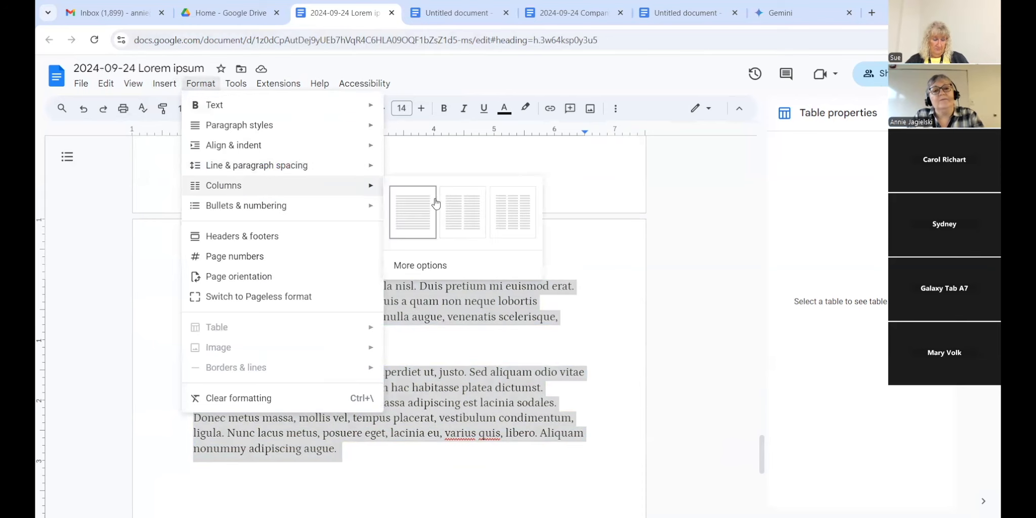
pyautogui.click(462, 216)
pyautogui.moveTo(762, 449); pyautogui.dragTo(758, 469)
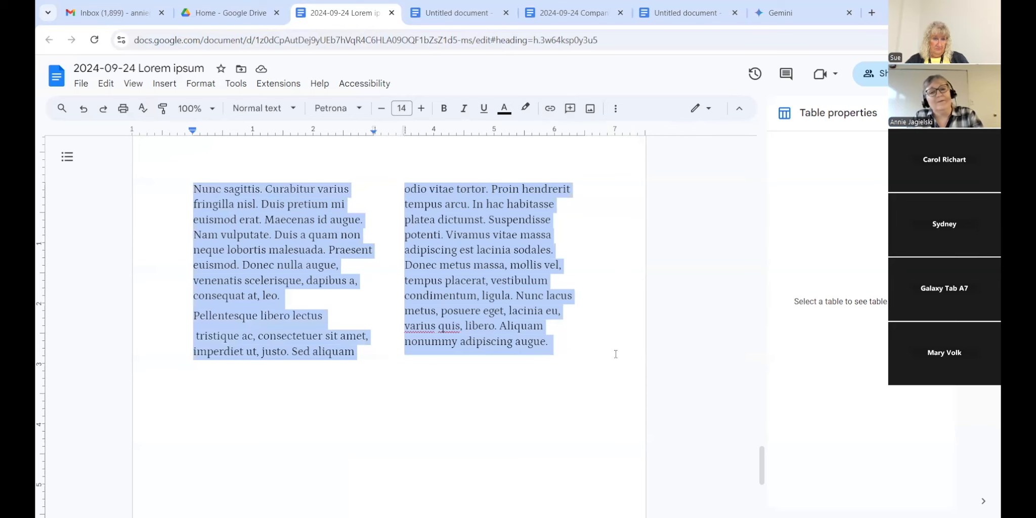
# Step: Paste a single-column copy of the passage on a new line beneath it
pyautogui.click(592, 349)
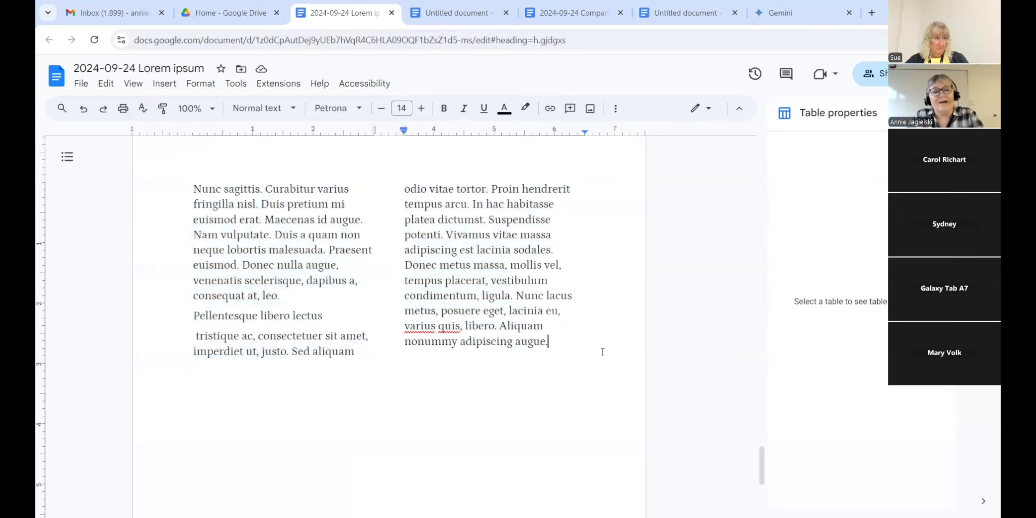
pyautogui.press('Return')
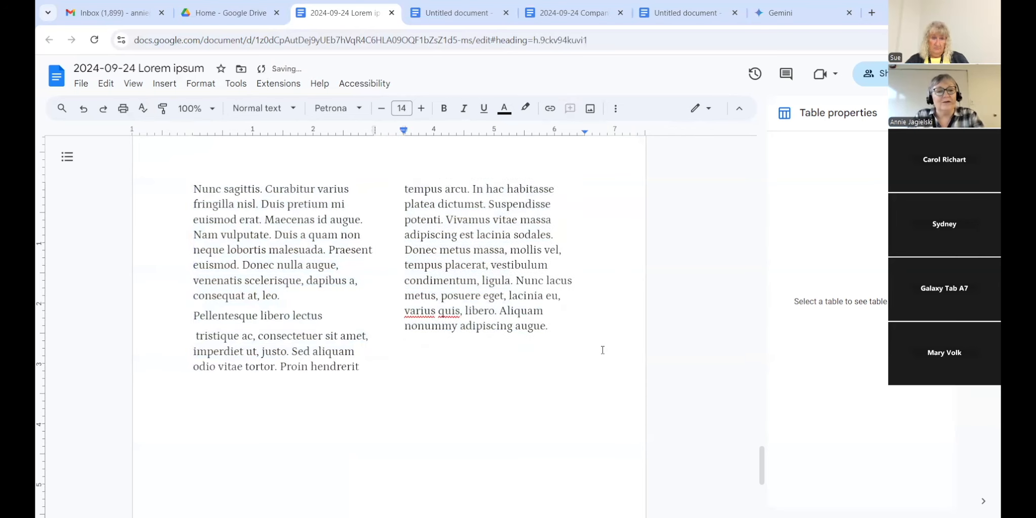
pyautogui.scroll(1, 607, 347)
pyautogui.hotkey('ctrl', 'v')
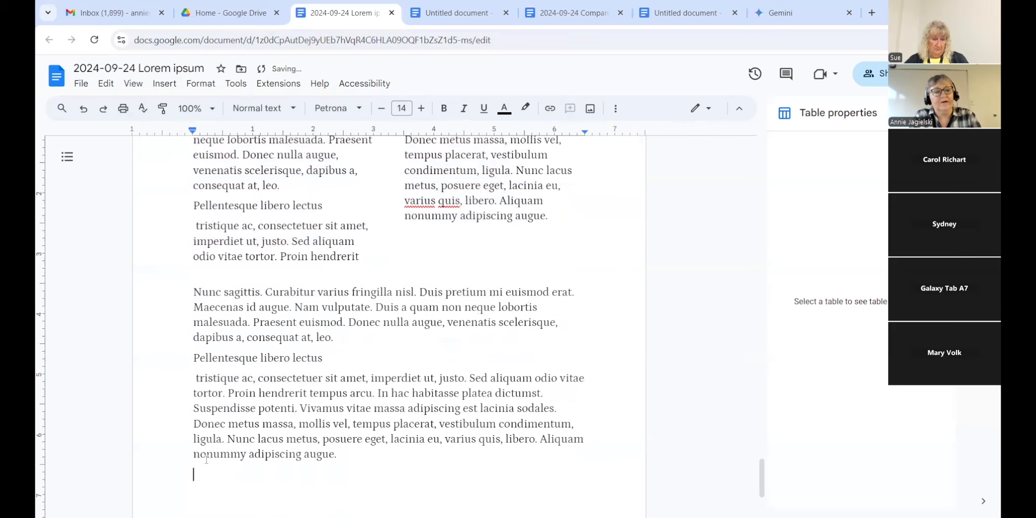
pyautogui.moveTo(338, 454); pyautogui.dragTo(162, 296)
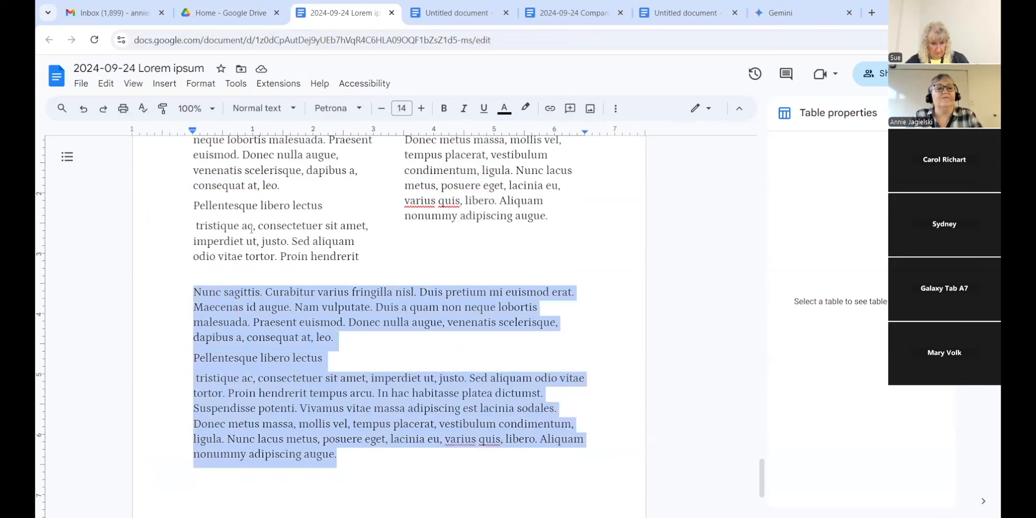
# Step: Switch the selected two-column passage back to a single column
pyautogui.moveTo(357, 257); pyautogui.dragTo(551, 305)
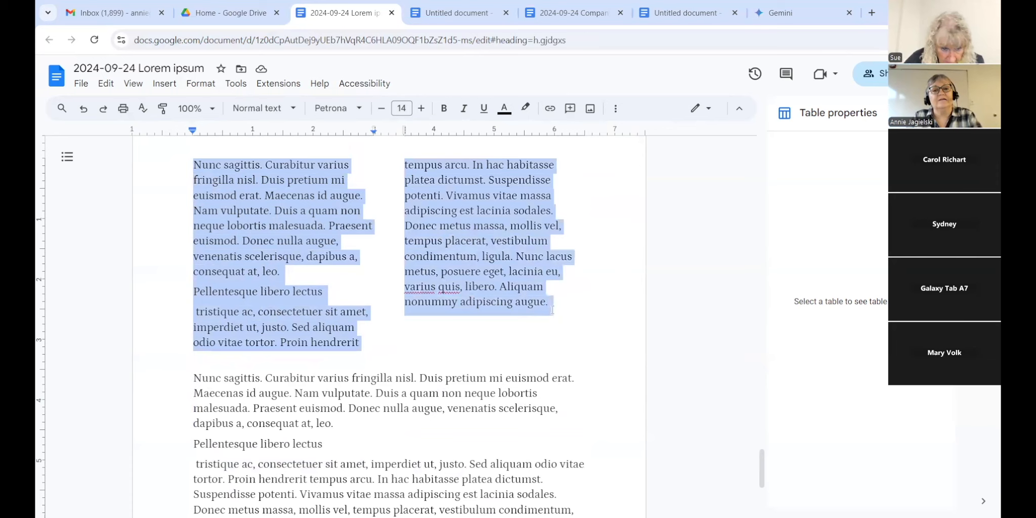
pyautogui.click(202, 84)
pyautogui.moveTo(230, 192)
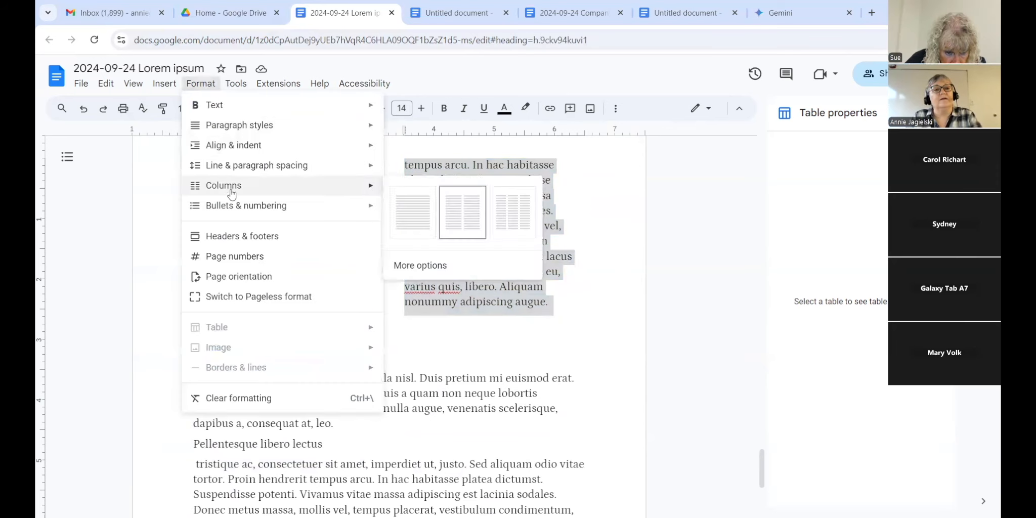
pyautogui.click(410, 223)
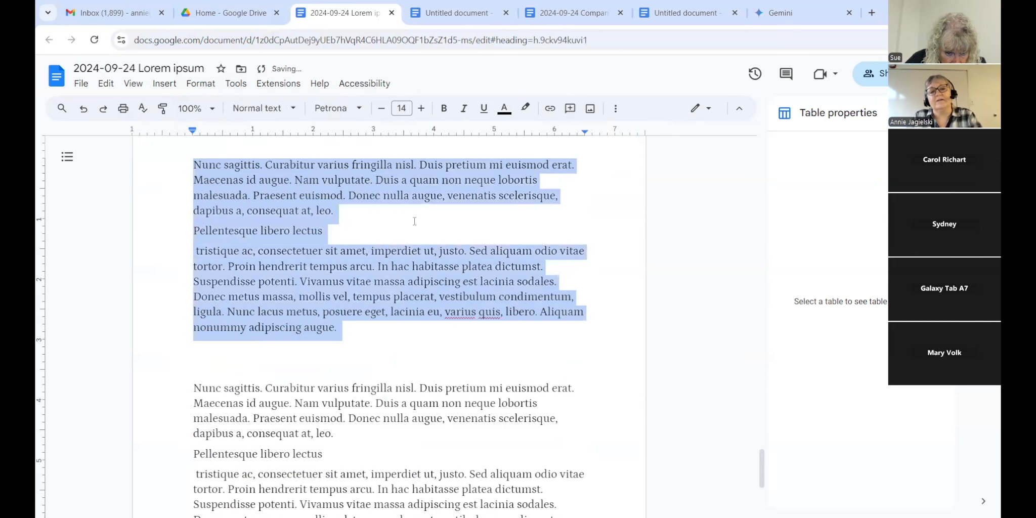
# Step: Delete the empty lines between the two copies of the text and return to the top
pyautogui.click(246, 364)
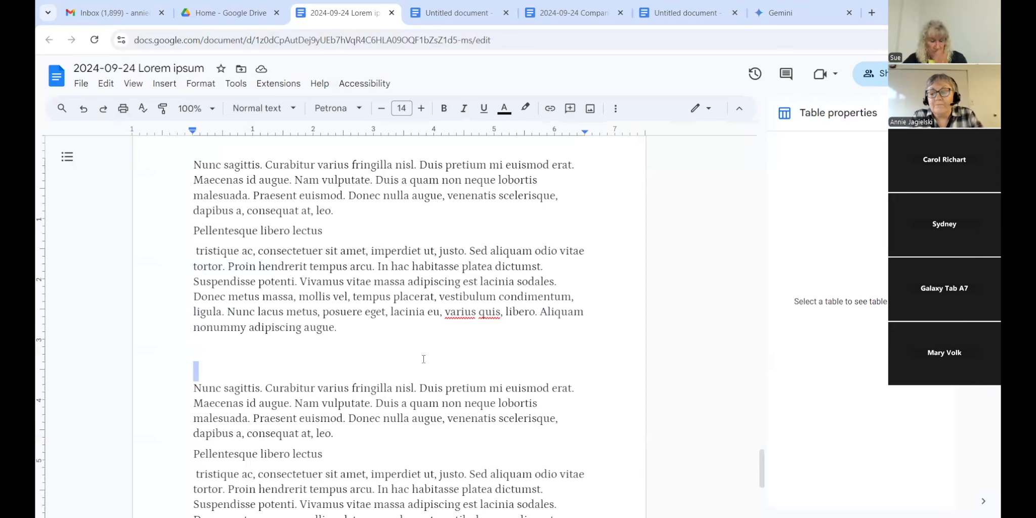
pyautogui.press('BackSpace')
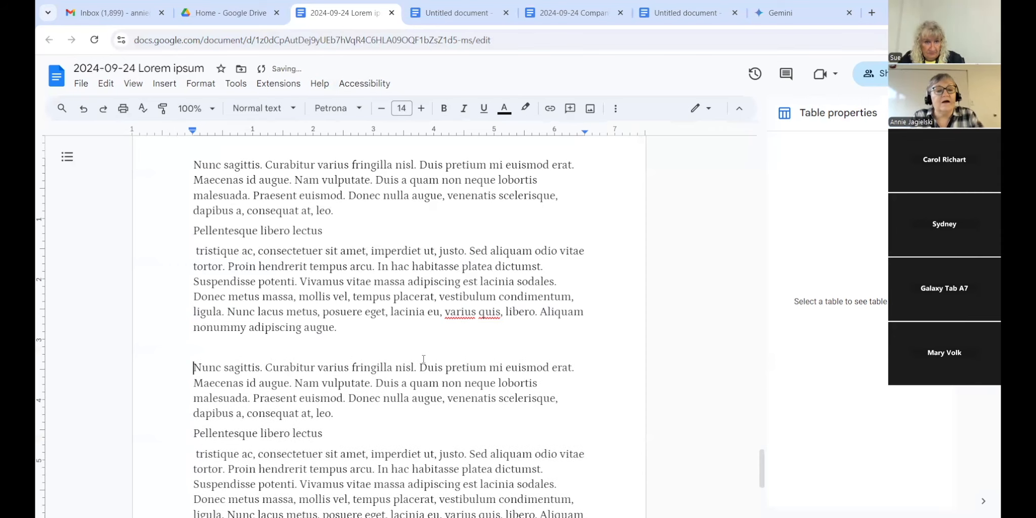
pyautogui.click(198, 347)
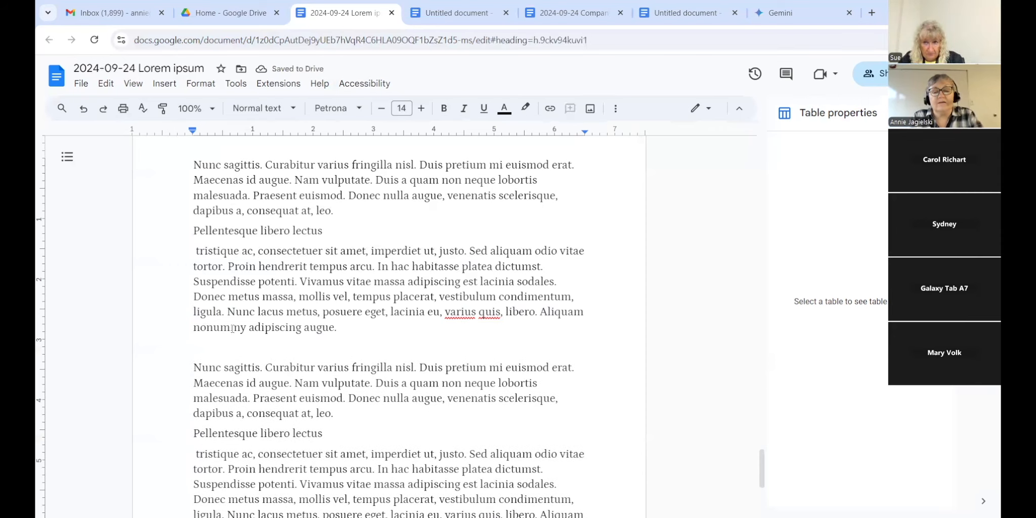
pyautogui.press('Delete')
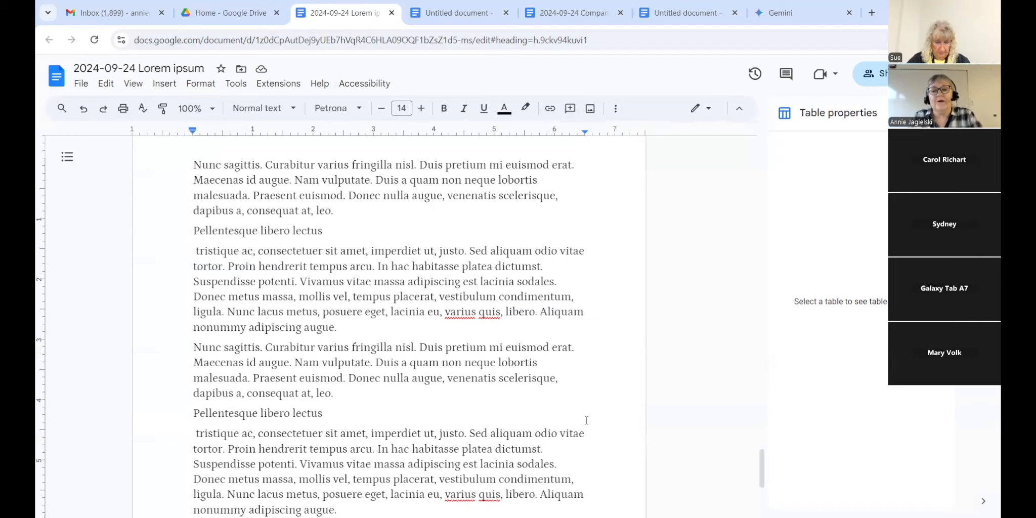
pyautogui.moveTo(761, 457); pyautogui.dragTo(750, 177)
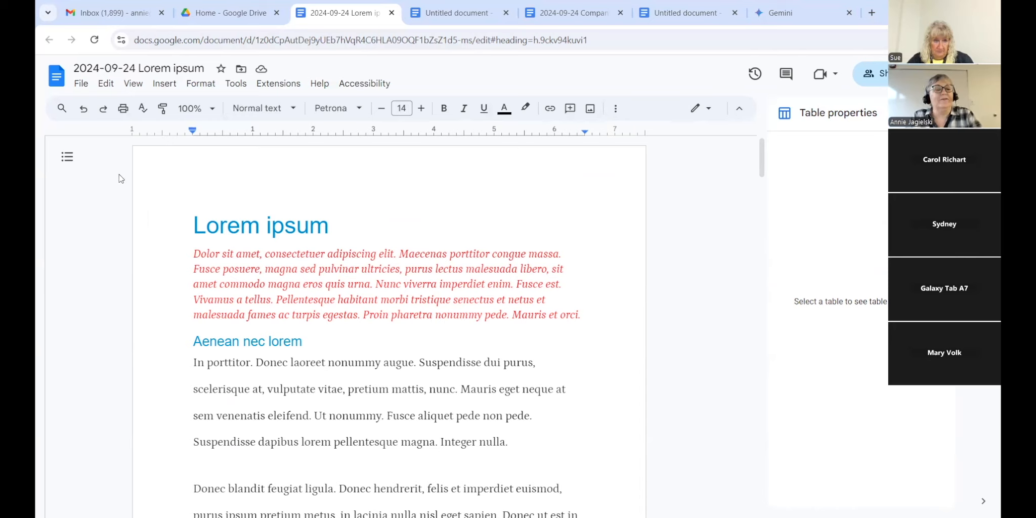
# Step: Name the current version 'Don't Like' in the document's version history
pyautogui.click(82, 85)
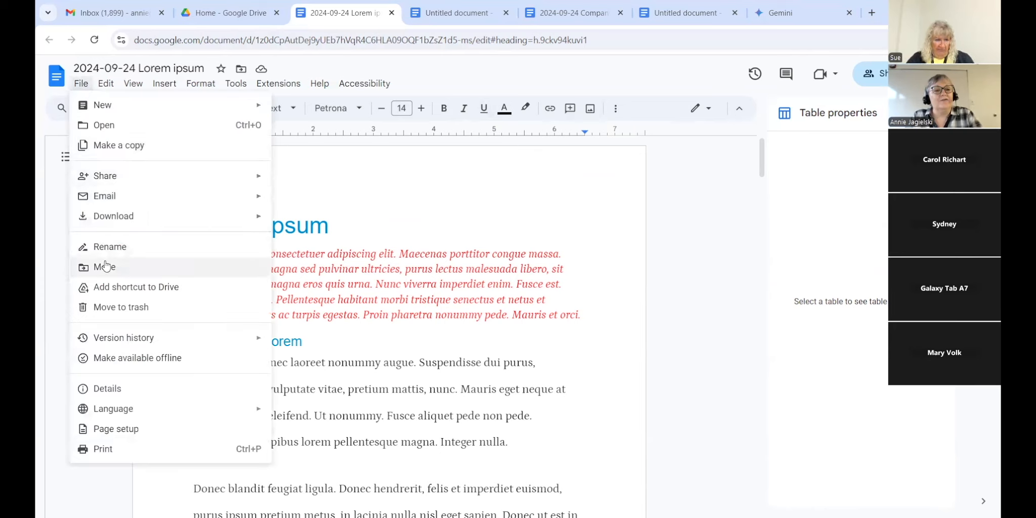
pyautogui.moveTo(121, 343)
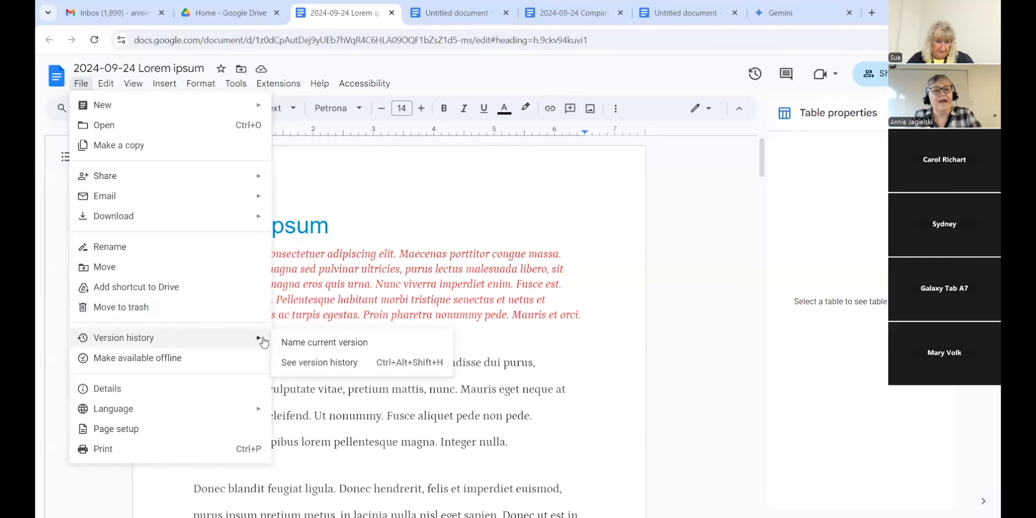
pyautogui.click(288, 343)
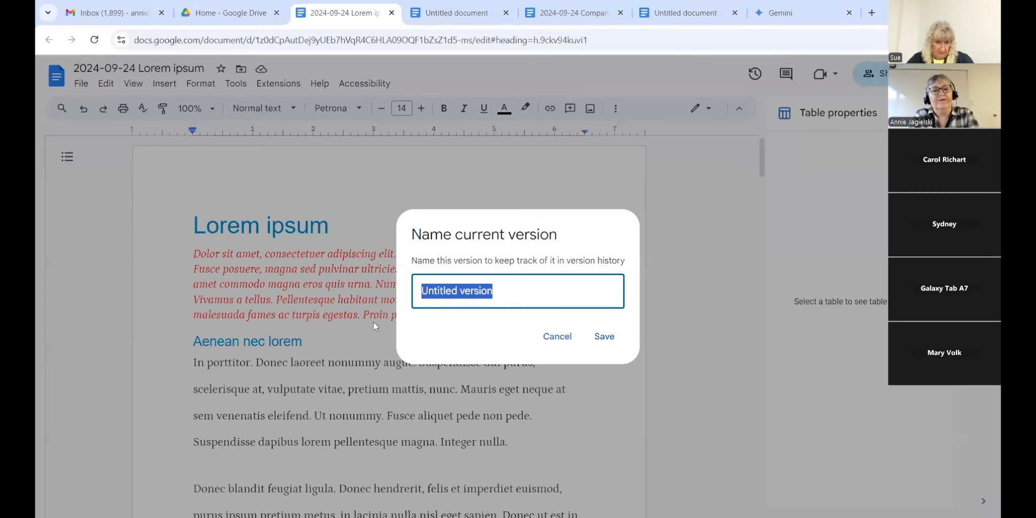
pyautogui.write("Don't LIk")
pyautogui.press('BackSpace')
pyautogui.write('ike')
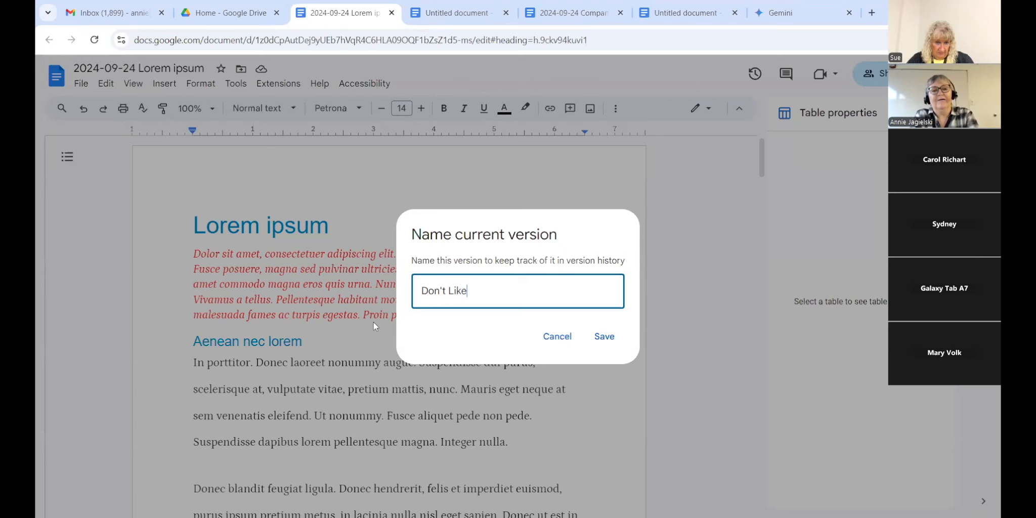
pyautogui.click(603, 337)
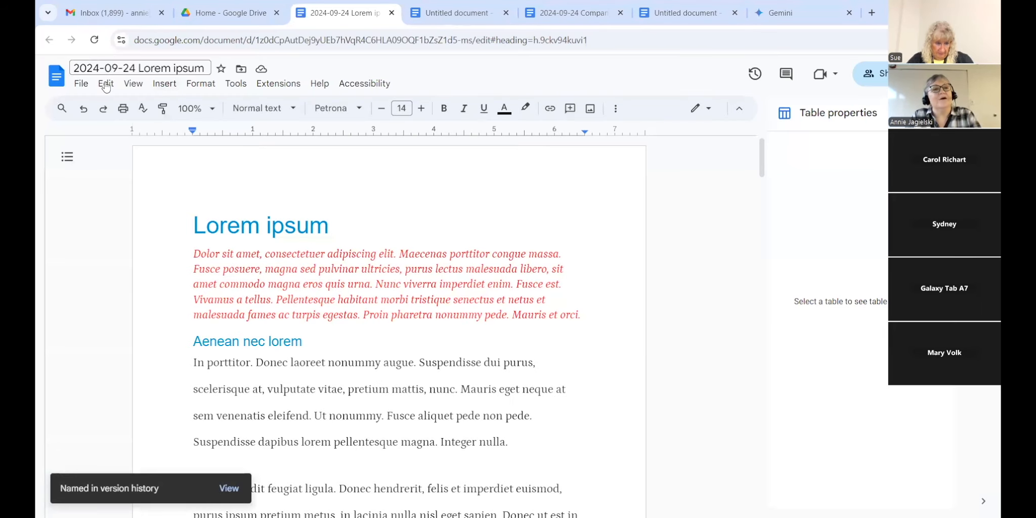
pyautogui.click(81, 84)
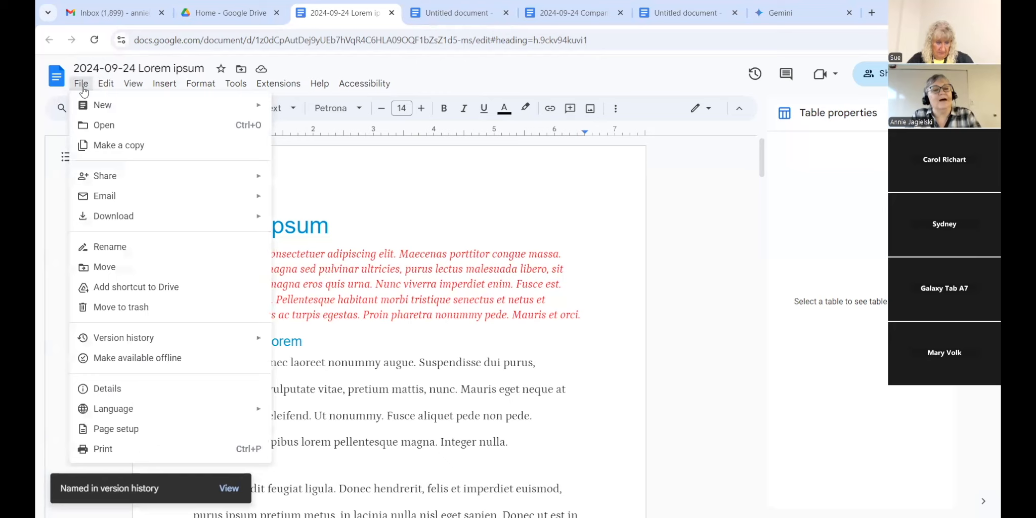
# Step: Open the full version history and preview the version named First
pyautogui.moveTo(135, 345)
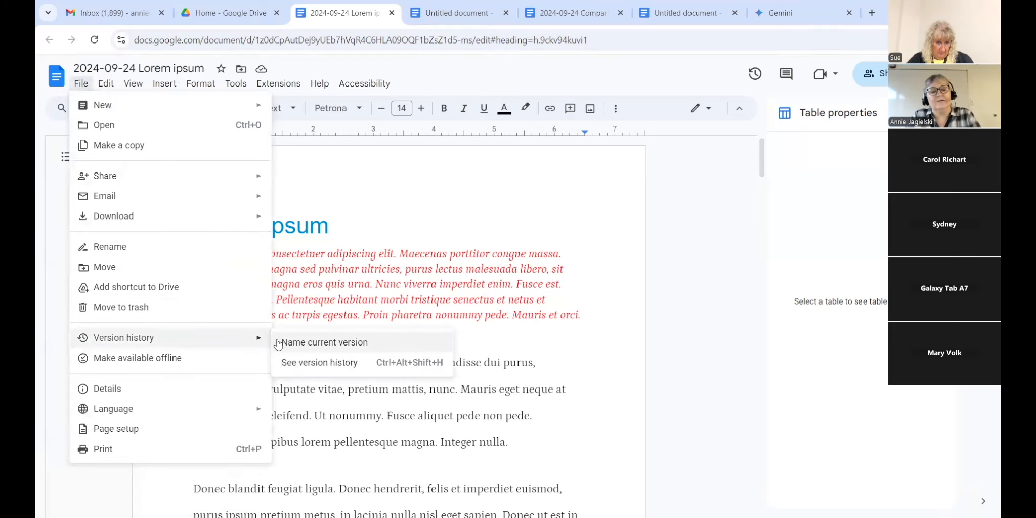
pyautogui.click(293, 362)
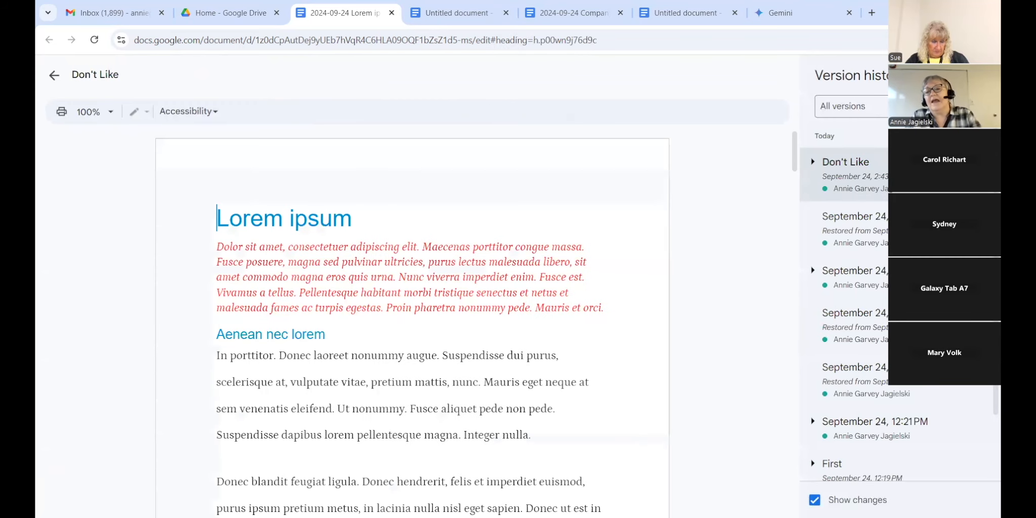
pyautogui.scroll(-2, 900, 303)
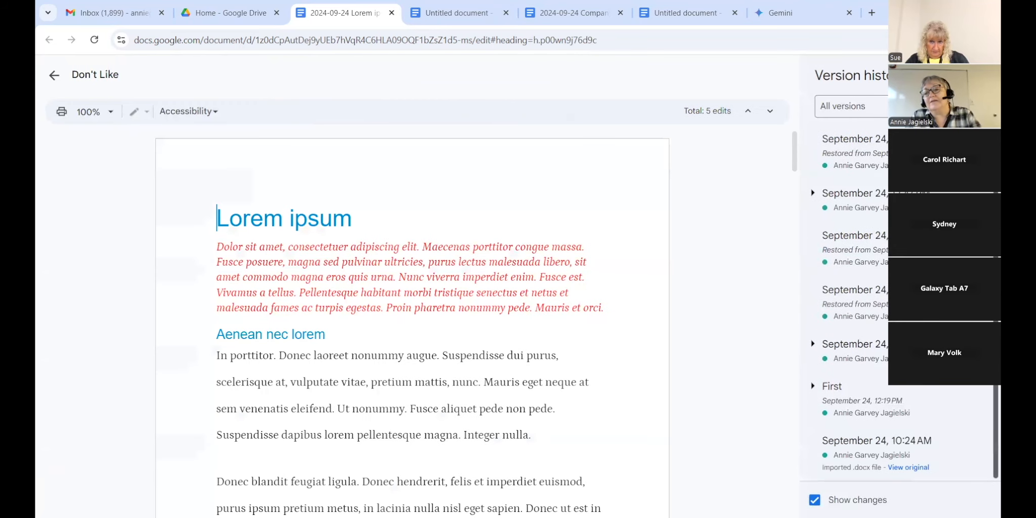
pyautogui.scroll(2, 900, 303)
pyautogui.scroll(-2, 900, 304)
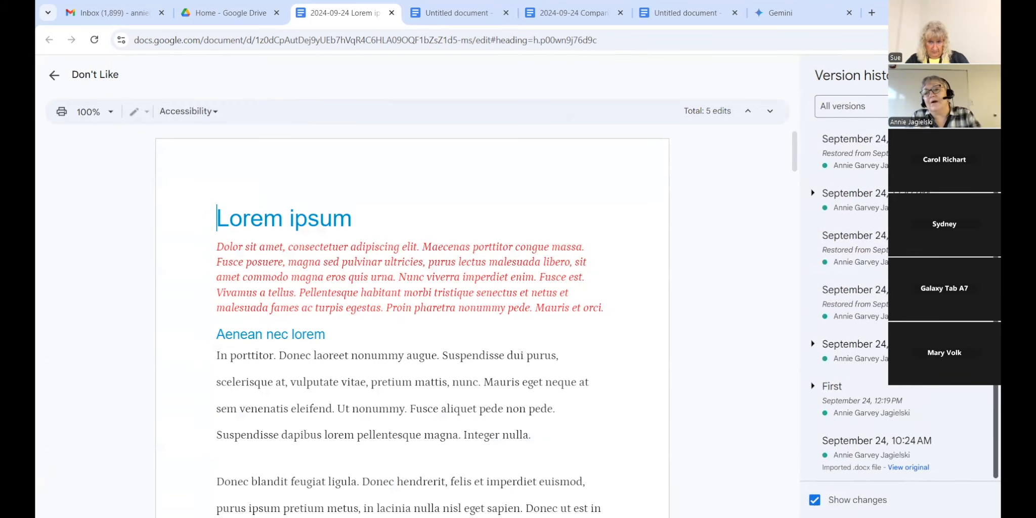
pyautogui.scroll(2, 849, 304)
pyautogui.scroll(-2, 850, 304)
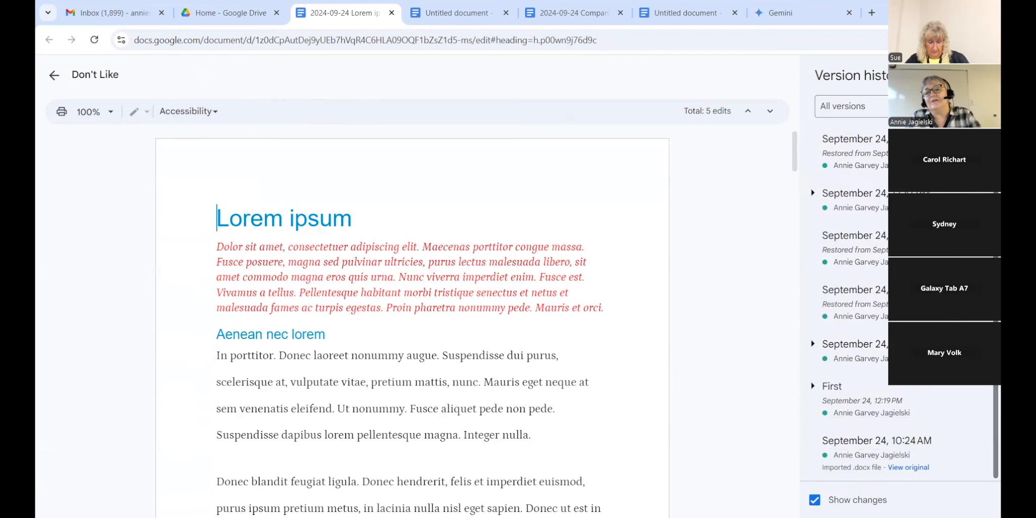
pyautogui.click(921, 408)
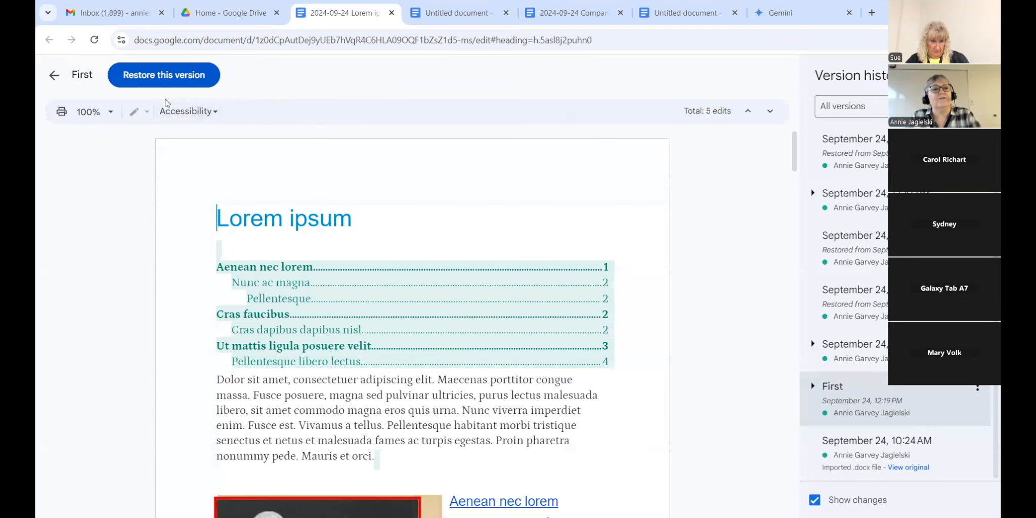
# Step: Restore the First version, bringing back the table of contents under the title
pyautogui.click(175, 79)
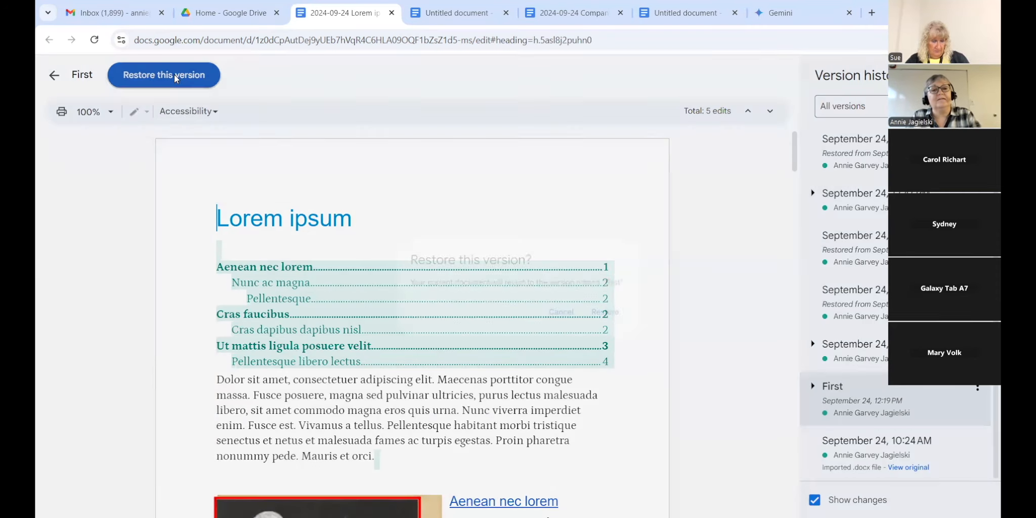
pyautogui.click(616, 316)
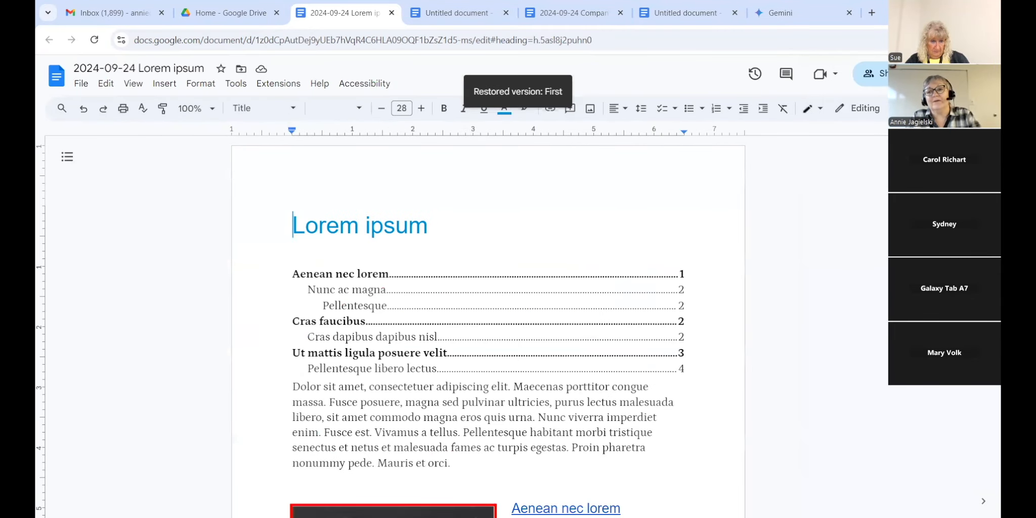
pyautogui.scroll(-15, 488, 323)
pyautogui.scroll(-15, 982, 425)
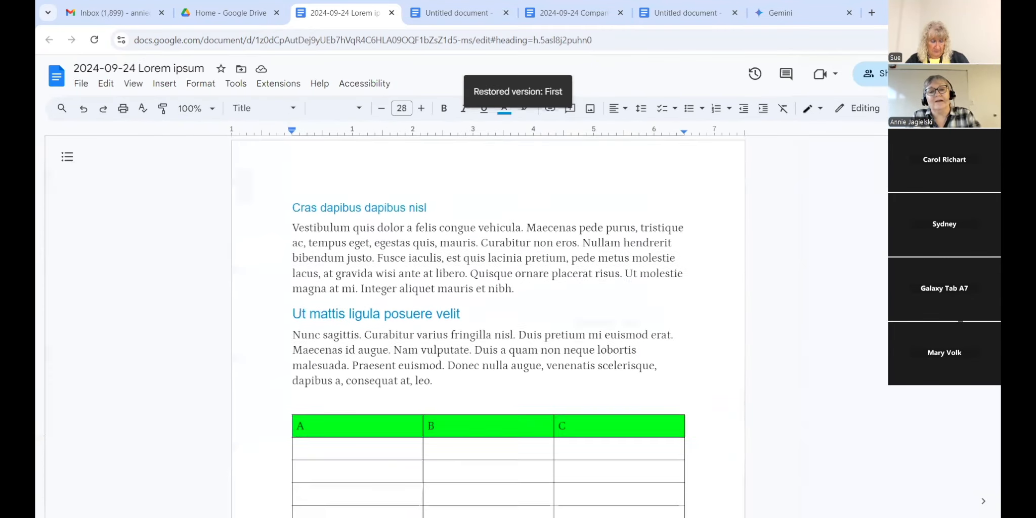
pyautogui.scroll(15, 982, 425)
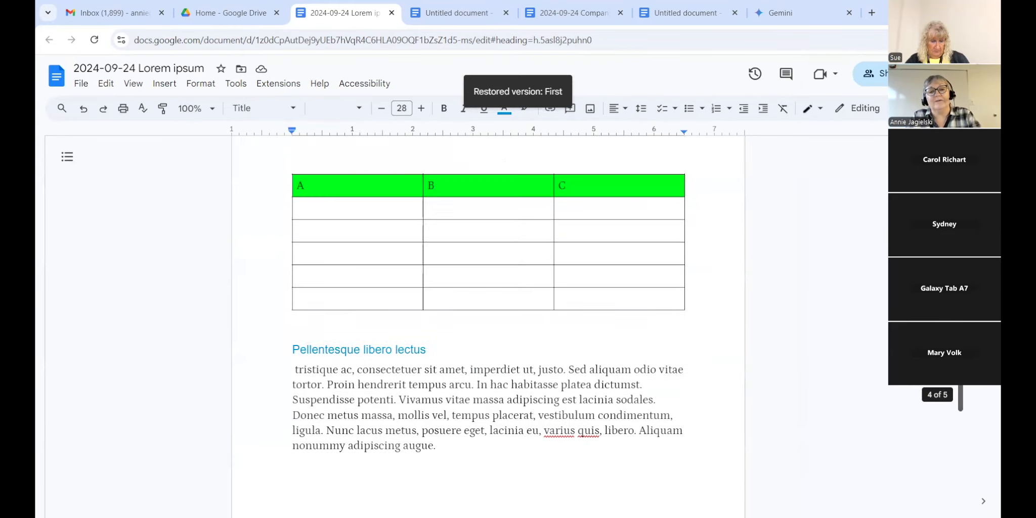
pyautogui.scroll(10, 488, 326)
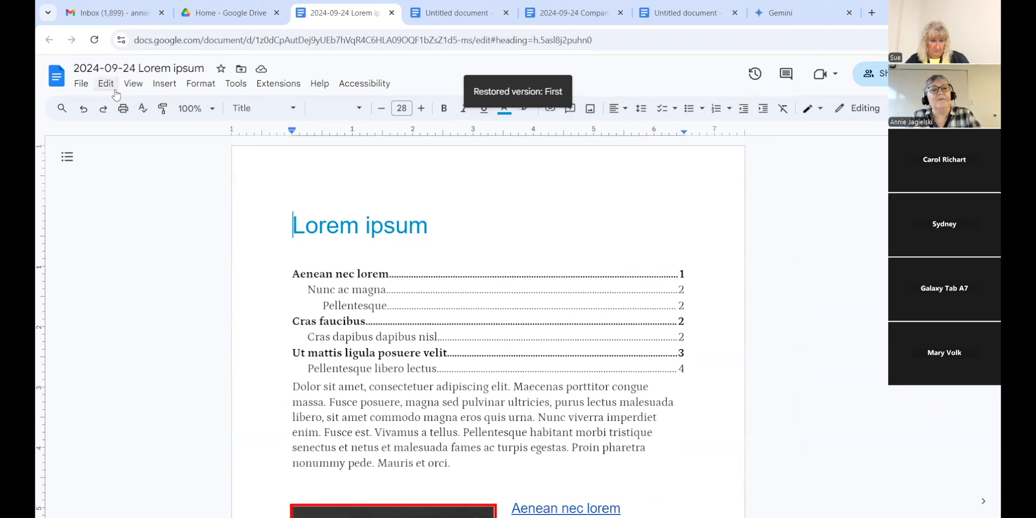
# Step: Restore the 'Don't Like' version from version history, with its red italic introduction
pyautogui.click(82, 85)
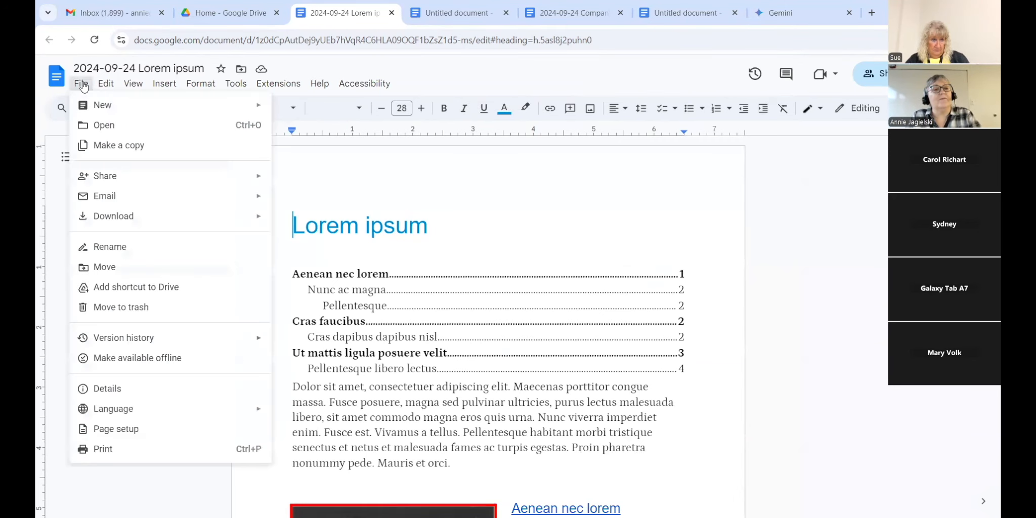
pyautogui.moveTo(95, 348)
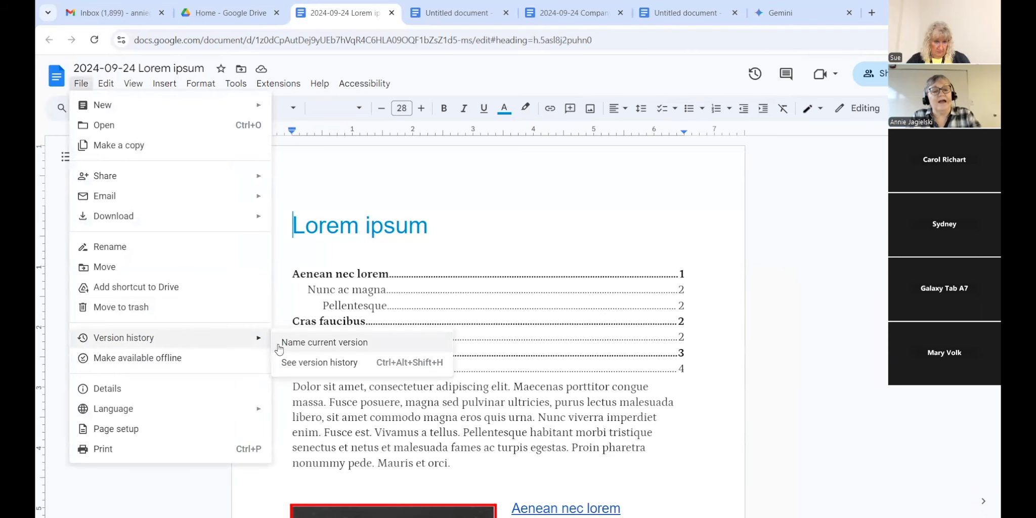
pyautogui.click(284, 364)
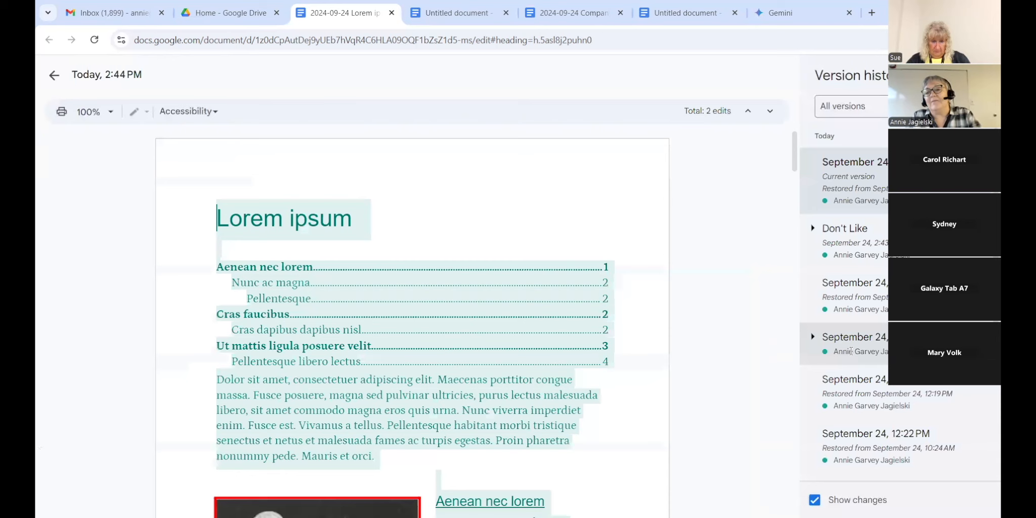
pyautogui.click(839, 249)
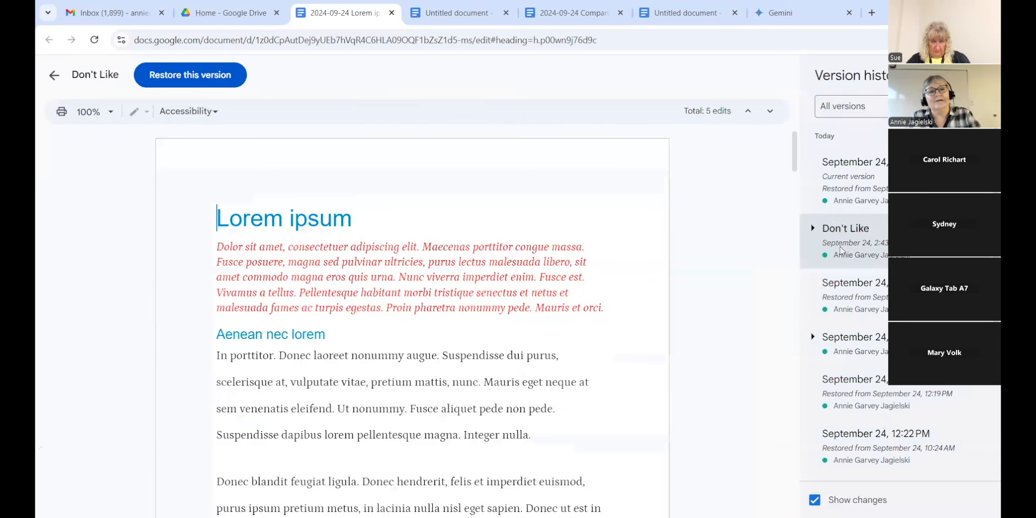
pyautogui.click(222, 76)
pyautogui.click(626, 317)
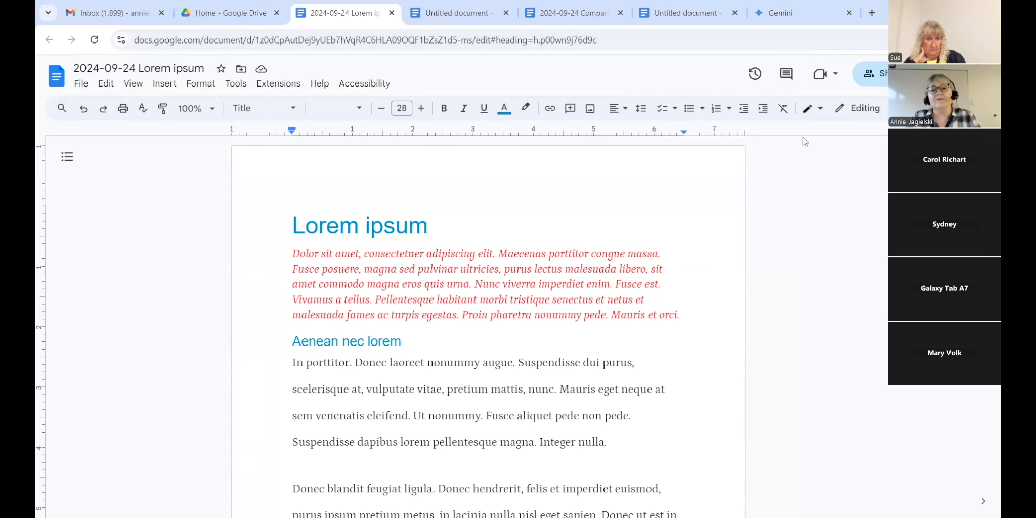
# Step: Bring up the full page number options from the Insert menu
pyautogui.scroll(-13, 488, 326)
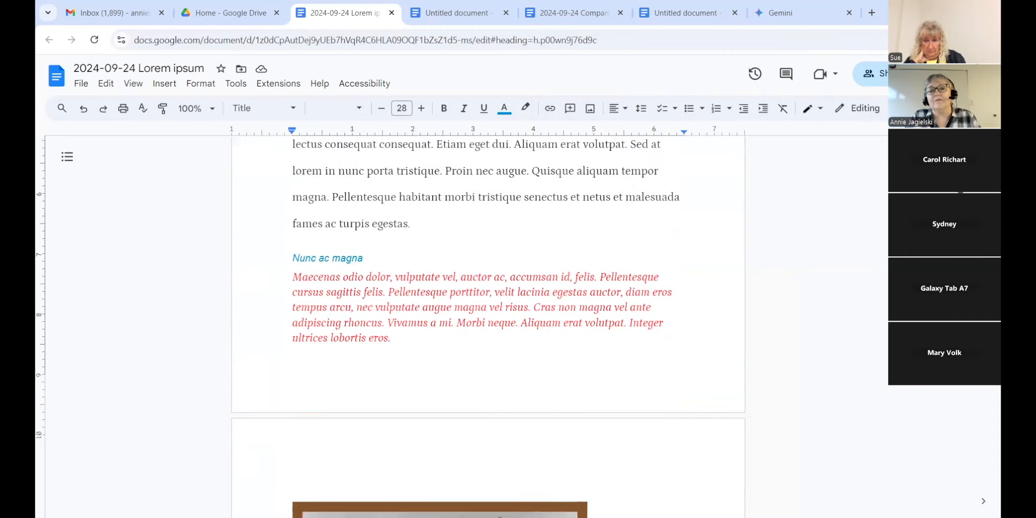
pyautogui.scroll(12, 488, 327)
pyautogui.scroll(1, 823, 182)
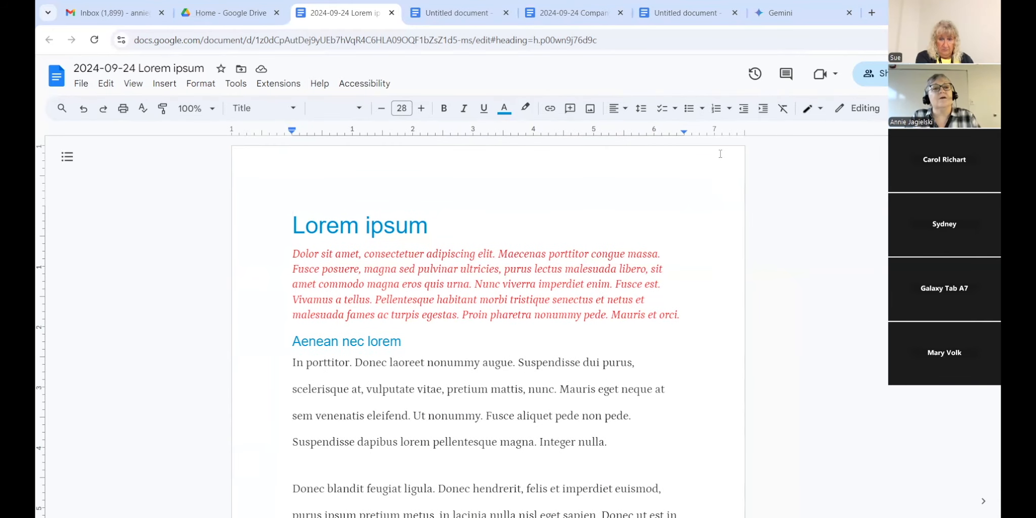
pyautogui.click(164, 84)
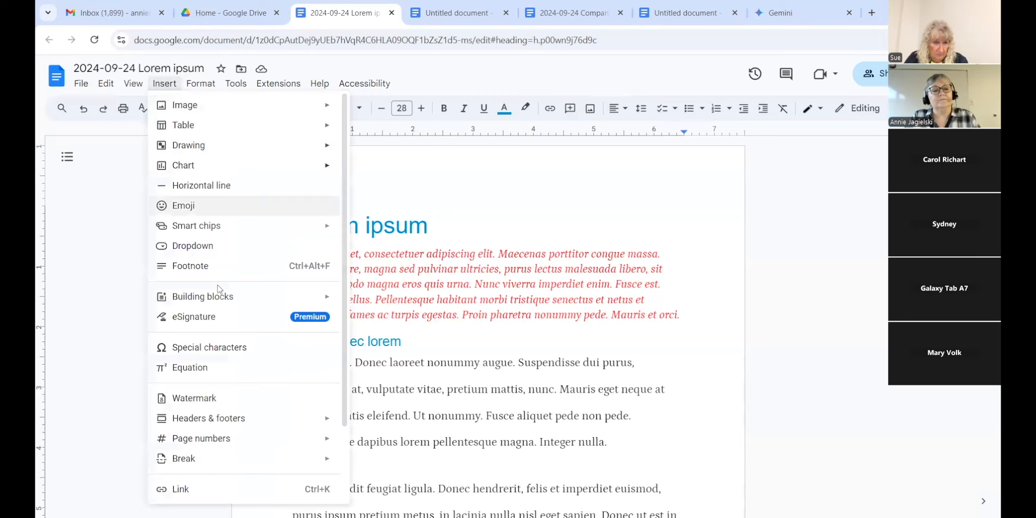
pyautogui.moveTo(244, 441)
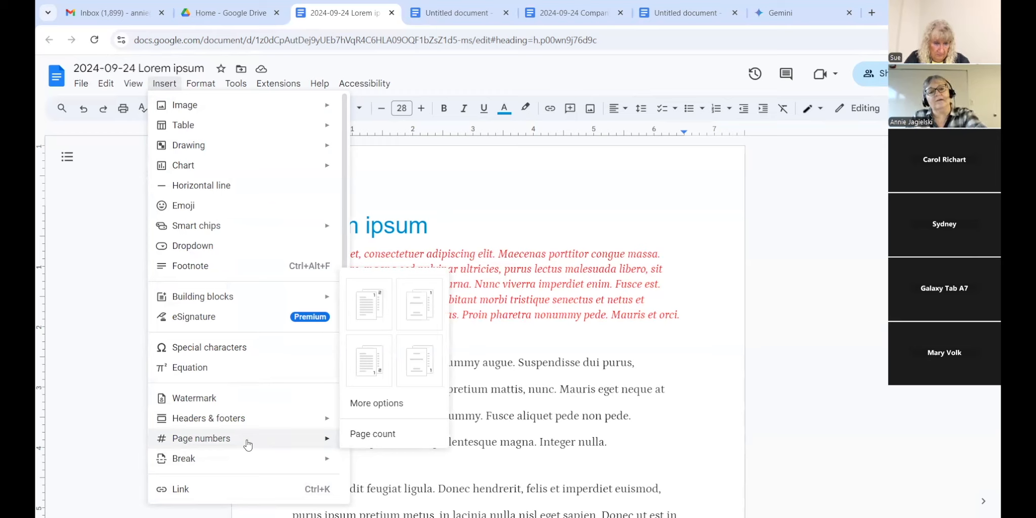
pyautogui.click(375, 410)
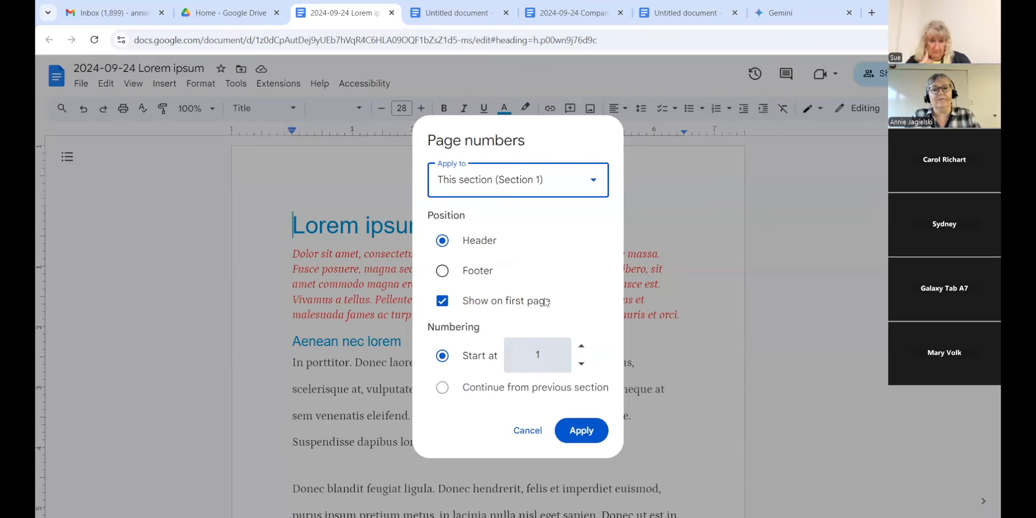
# Step: Apply footer page numbers to the whole document, hidden on the first page
pyautogui.click(592, 188)
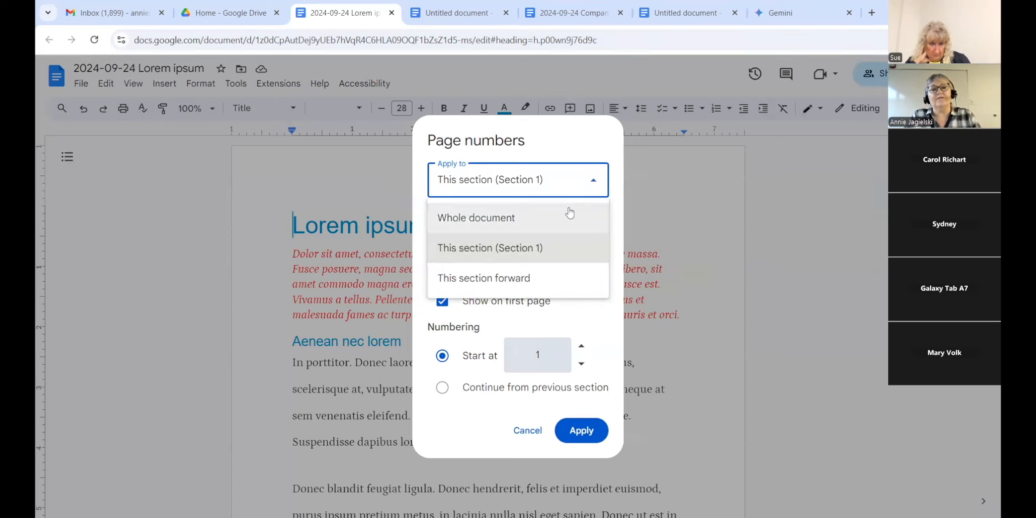
pyautogui.click(558, 220)
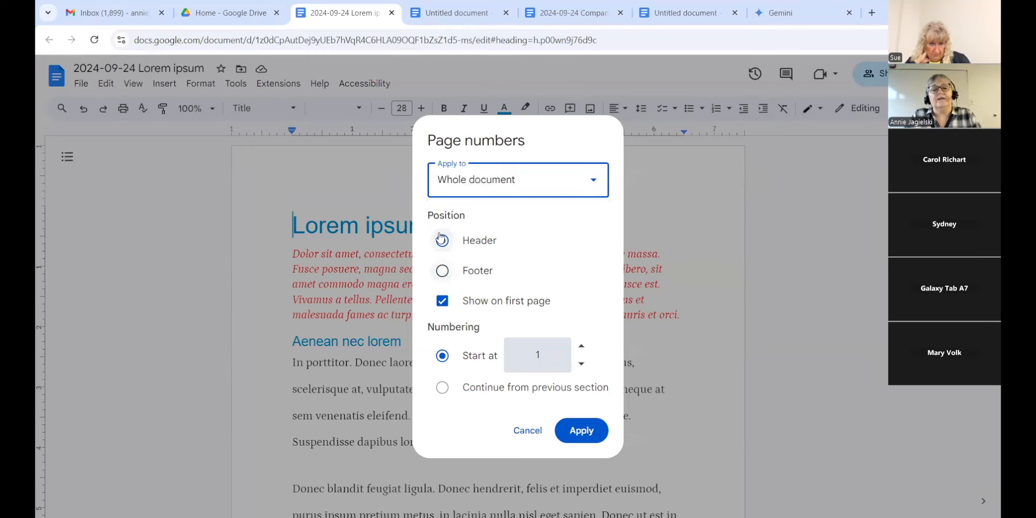
pyautogui.click(441, 272)
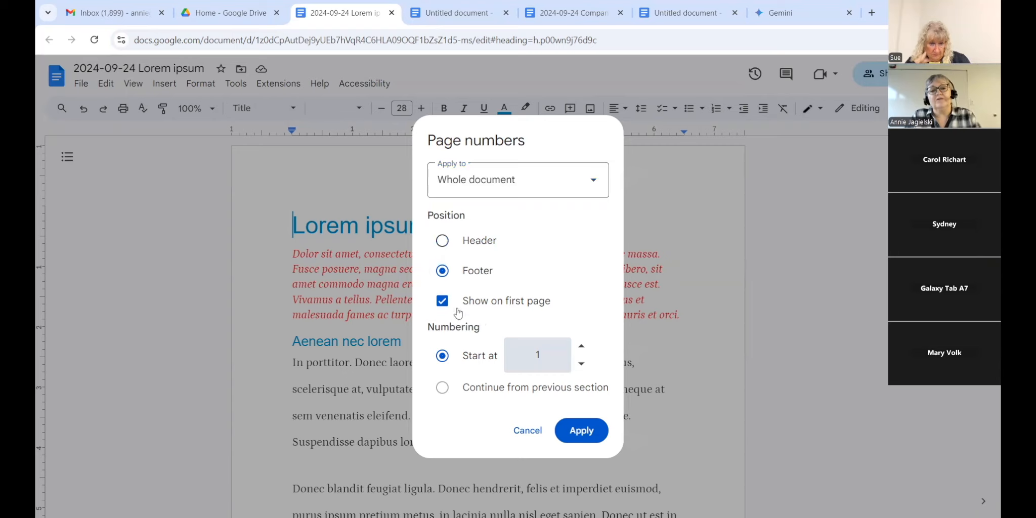
pyautogui.click(438, 304)
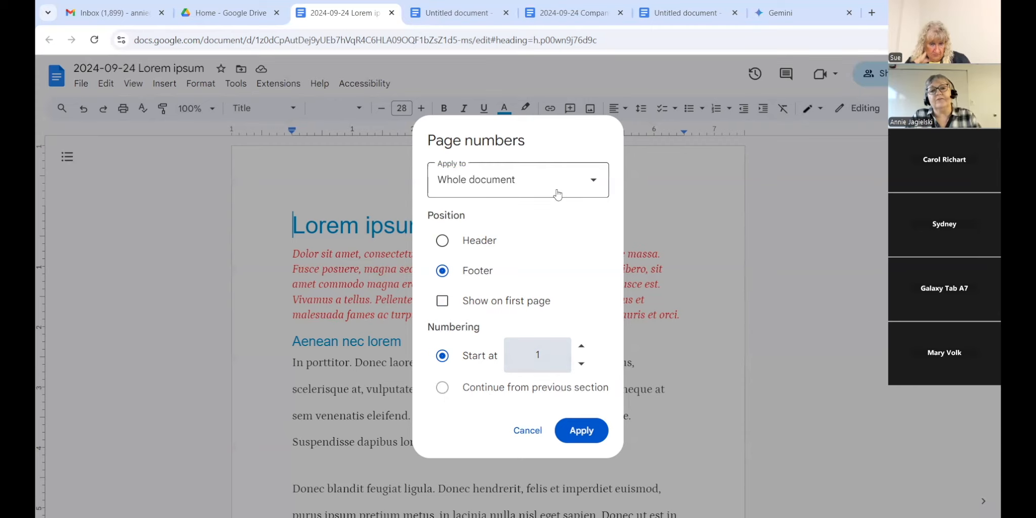
pyautogui.click(583, 436)
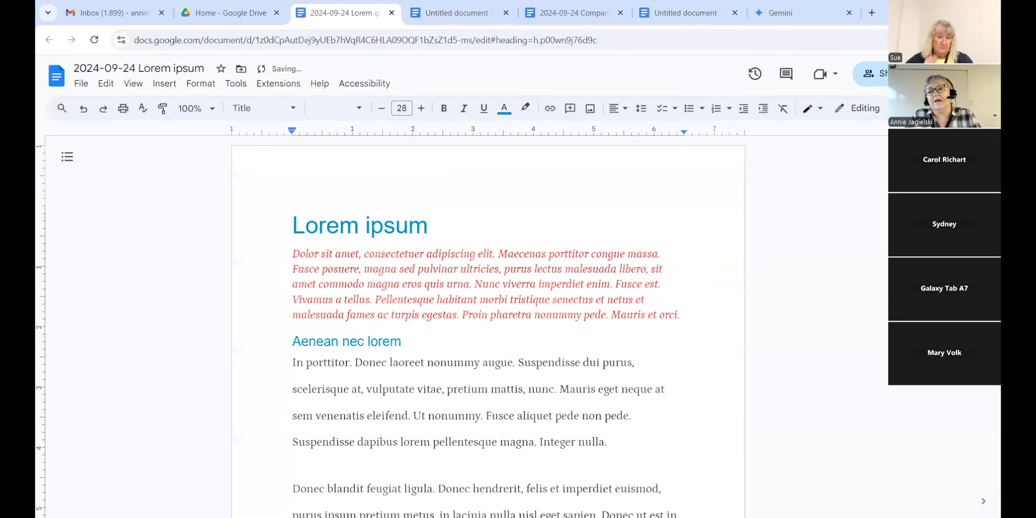
pyautogui.scroll(-10, 878, 245)
pyautogui.scroll(-12, 488, 324)
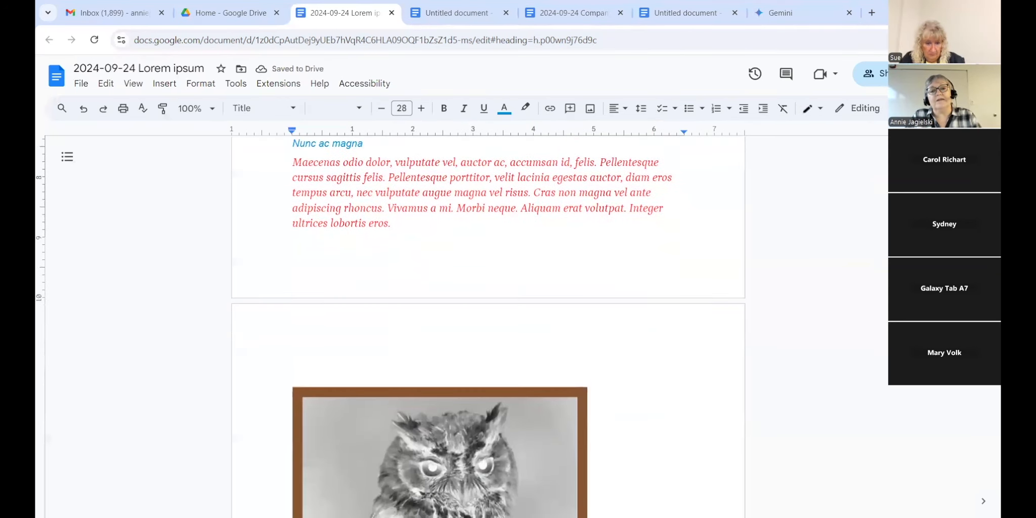
pyautogui.scroll(10, 488, 324)
pyautogui.scroll(-10, 488, 323)
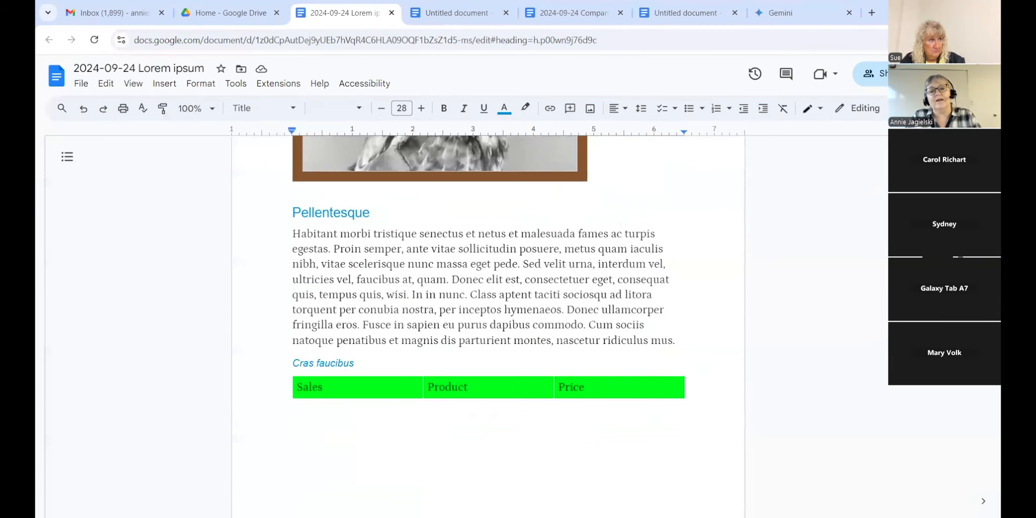
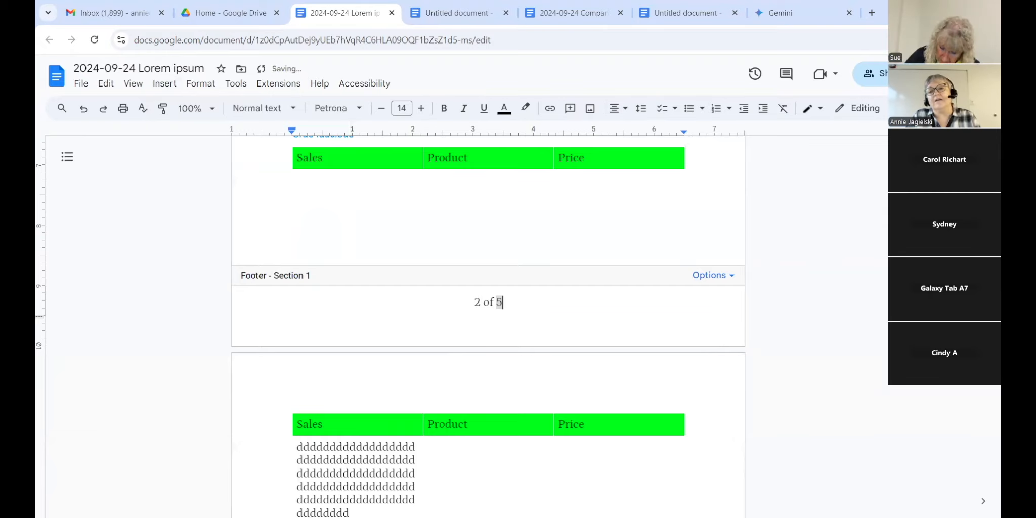
# Step: Scroll through the pages to check the 'X of 5' footer page numbers, then return to the top
pyautogui.scroll(-6, 488, 327)
pyautogui.scroll(-20, 986, 478)
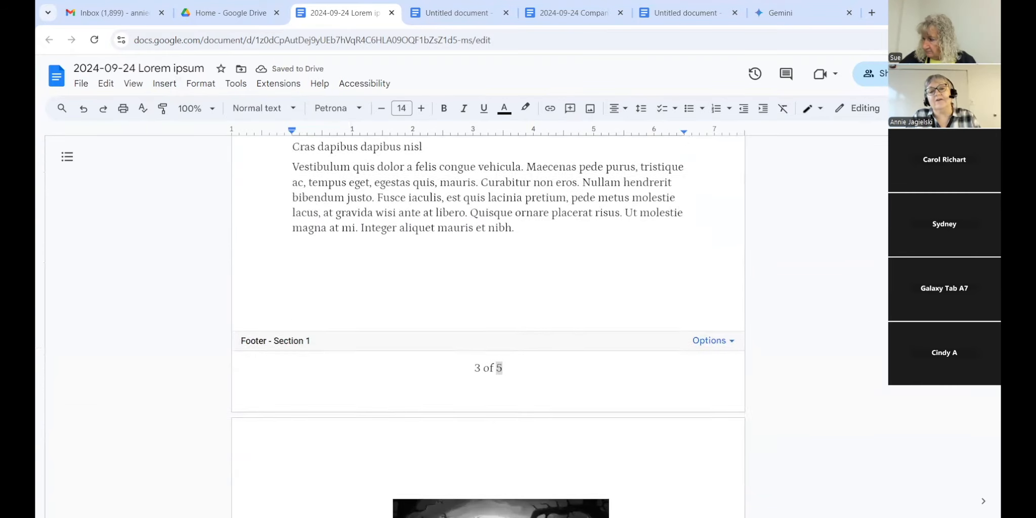
pyautogui.scroll(20, 986, 477)
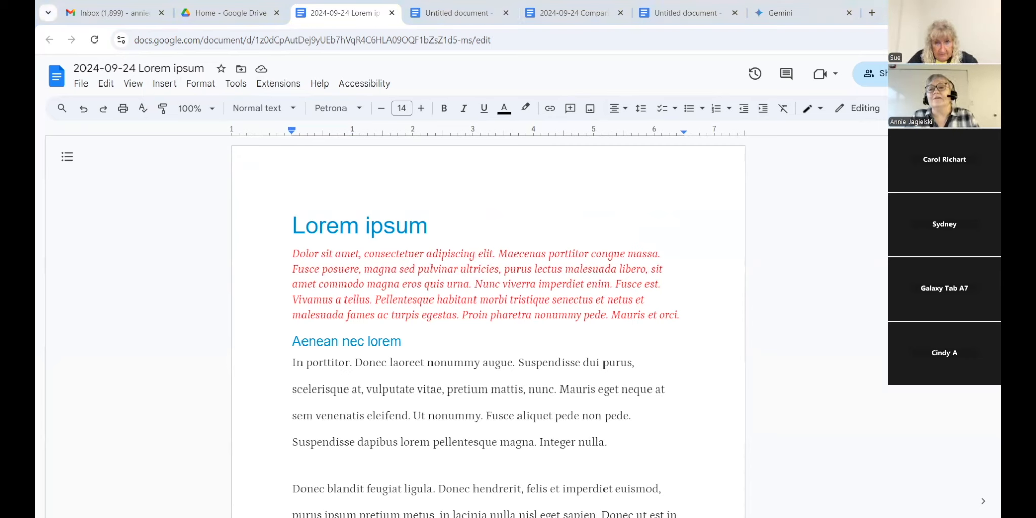
pyautogui.doubleClick(882, 355)
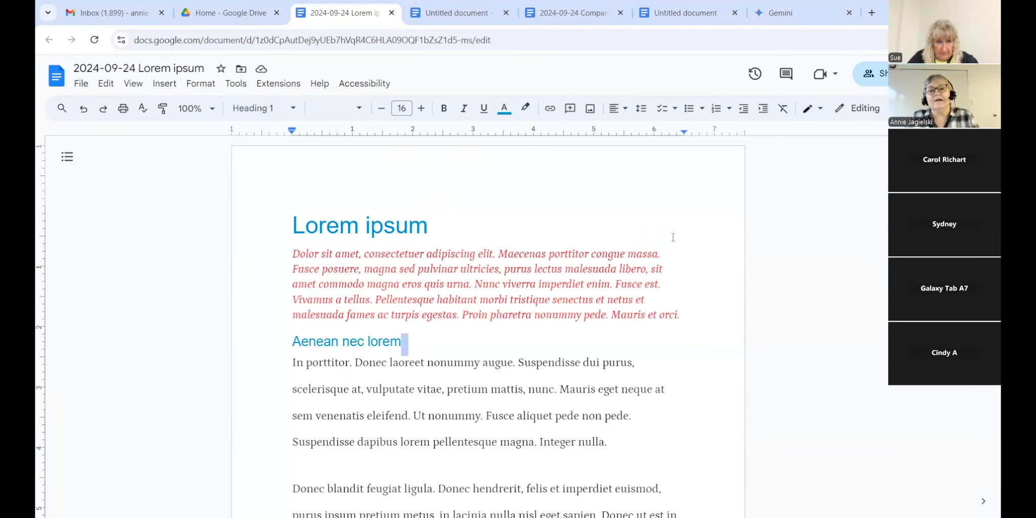
pyautogui.click(911, 249)
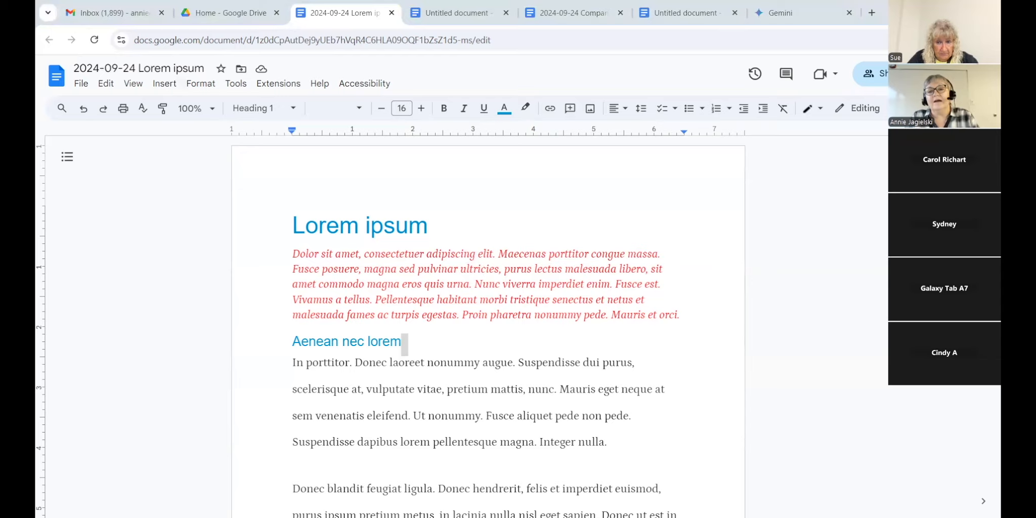
pyautogui.scroll(-10, 910, 249)
pyautogui.scroll(10, 911, 249)
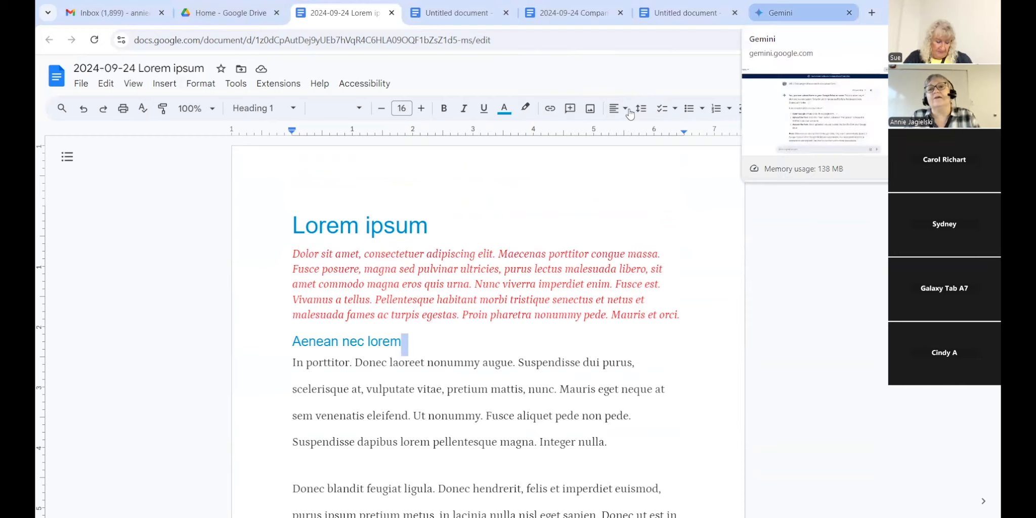
# Step: Load dglibrary.org in a new browser tab
pyautogui.click(871, 12)
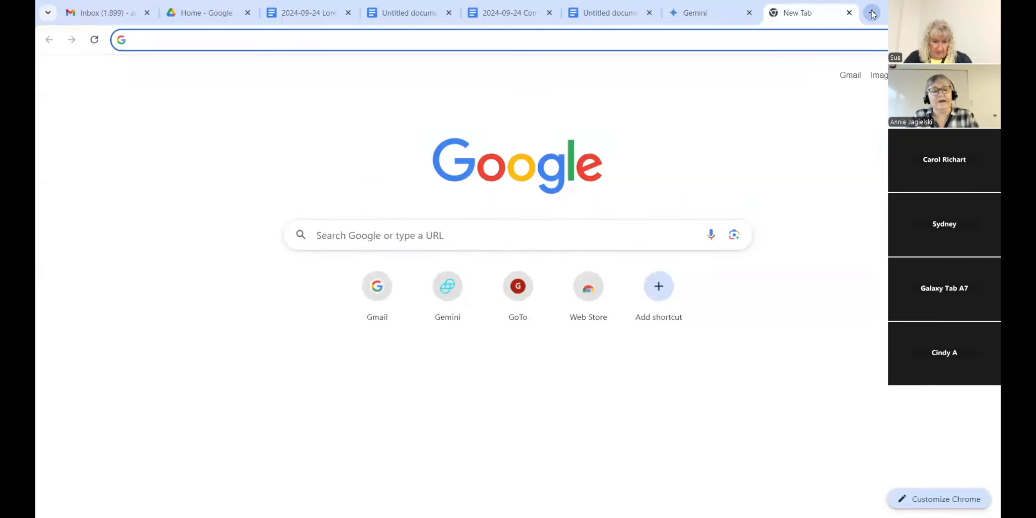
pyautogui.write('dglibra')
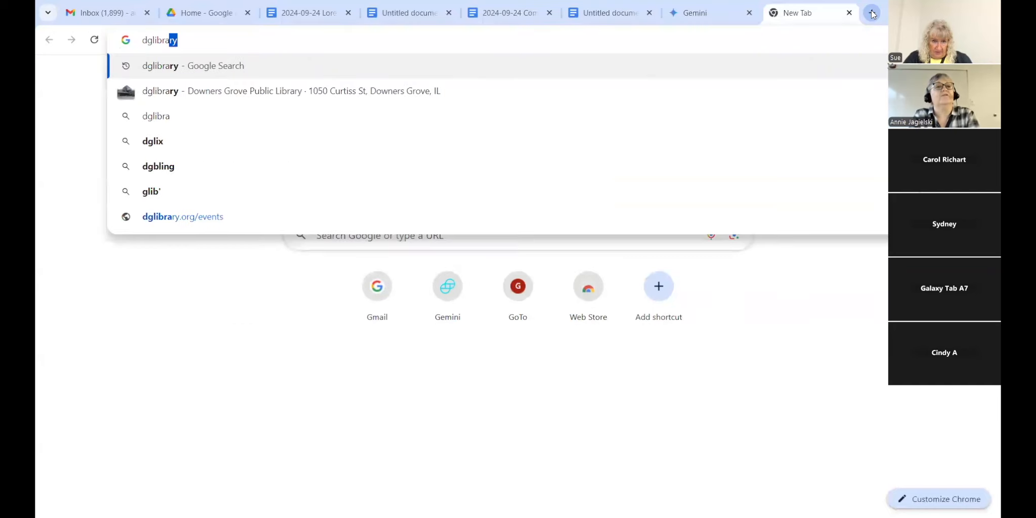
pyautogui.write('ry.org')
pyautogui.press('Return')
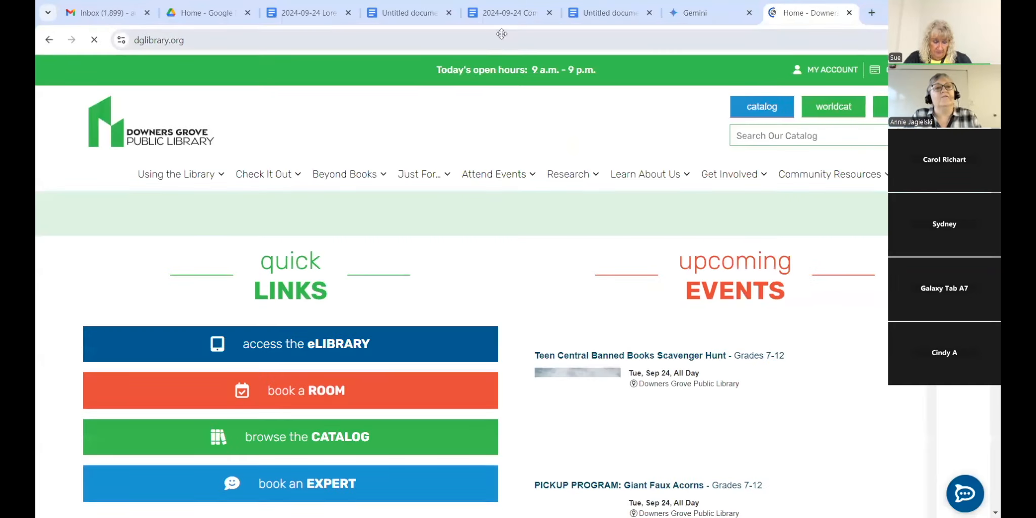
# Step: Copy the library site's web address and switch back to the Lorem ipsum document
pyautogui.click(170, 41)
pyautogui.hotkey('ctrl', 'c')
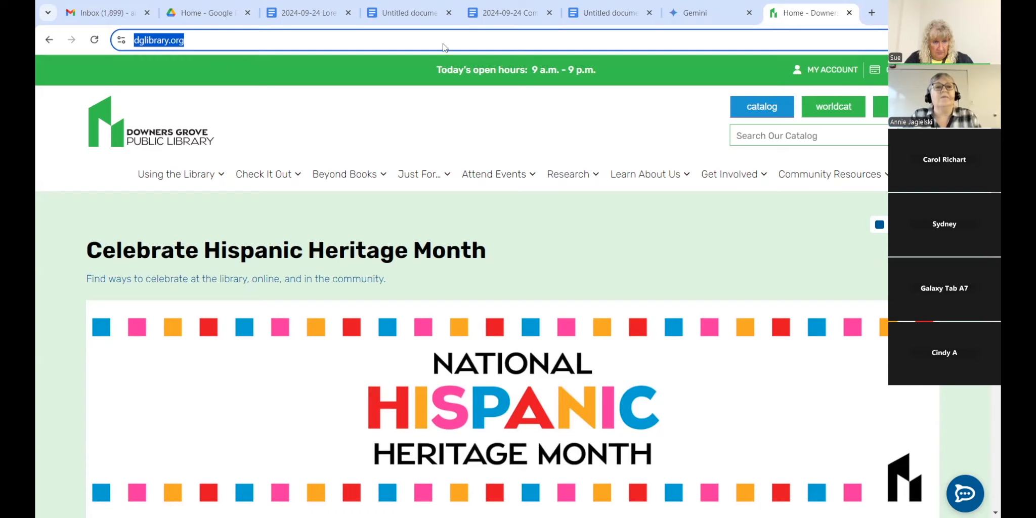
pyautogui.click(387, 128)
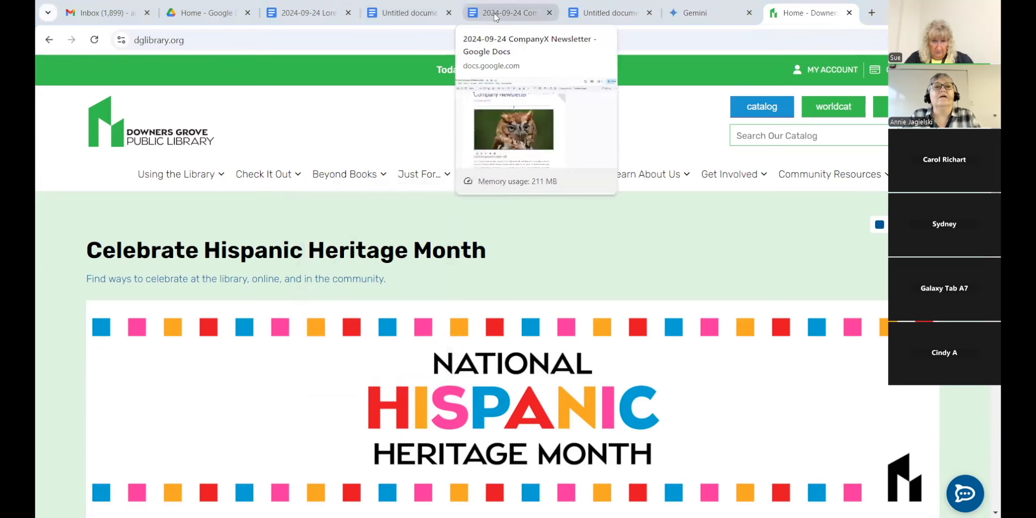
pyautogui.click(325, 14)
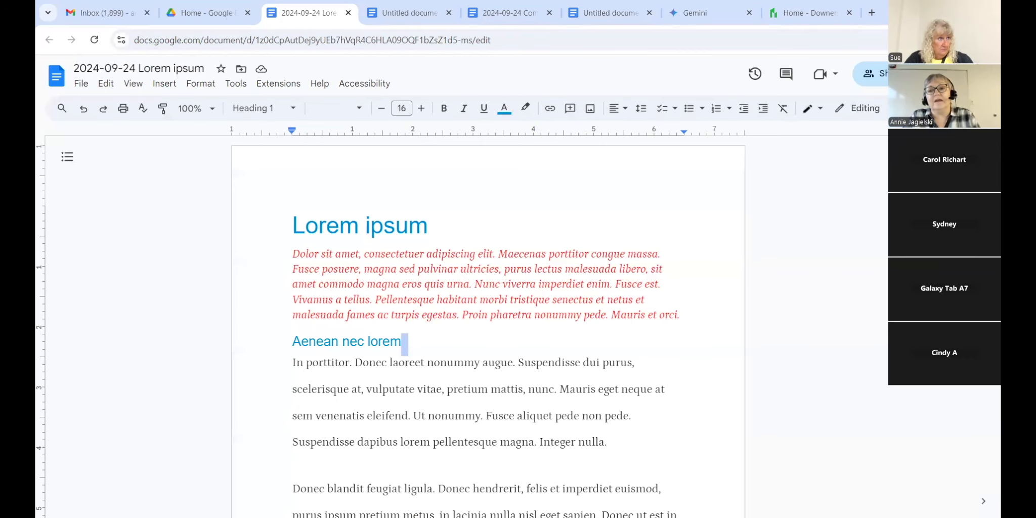
pyautogui.scroll(-3, 455, 323)
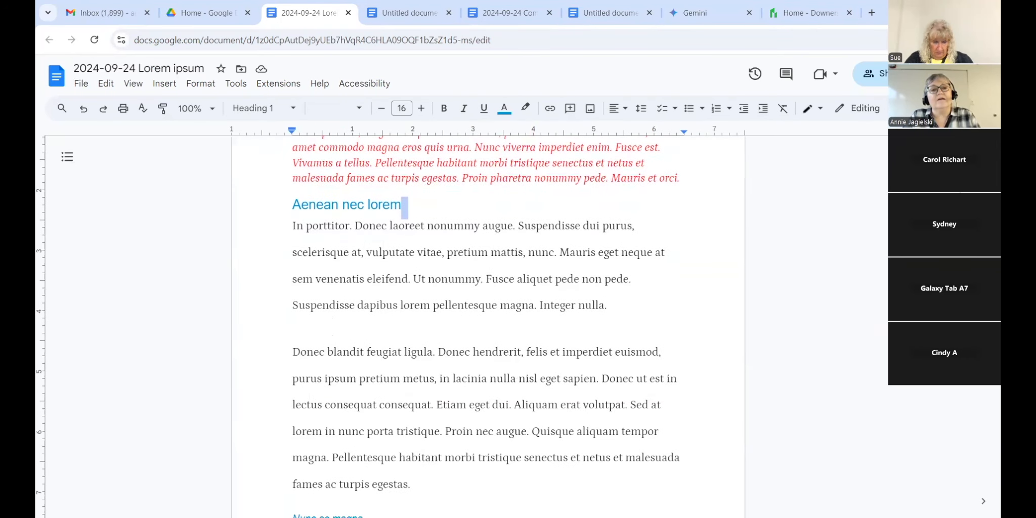
pyautogui.moveTo(294, 205); pyautogui.dragTo(401, 204)
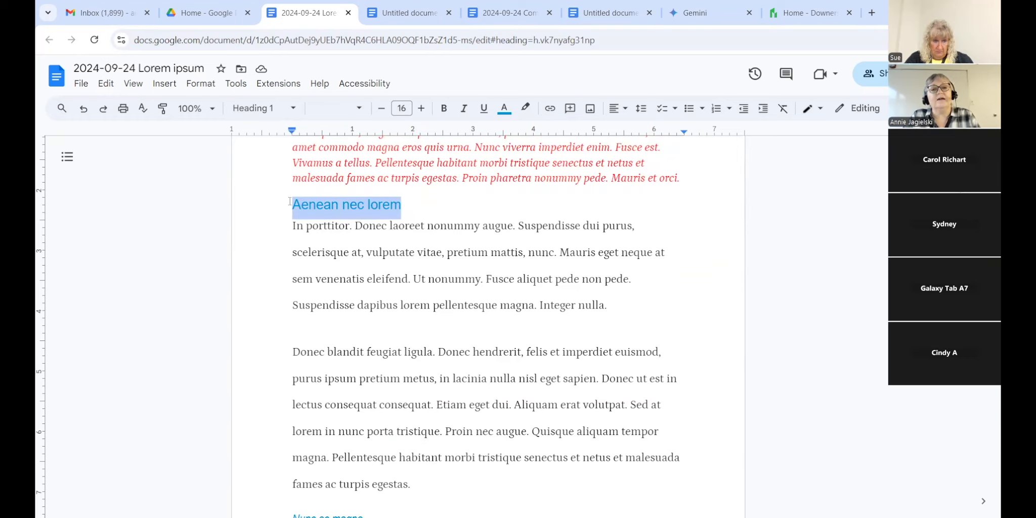
pyautogui.click(549, 109)
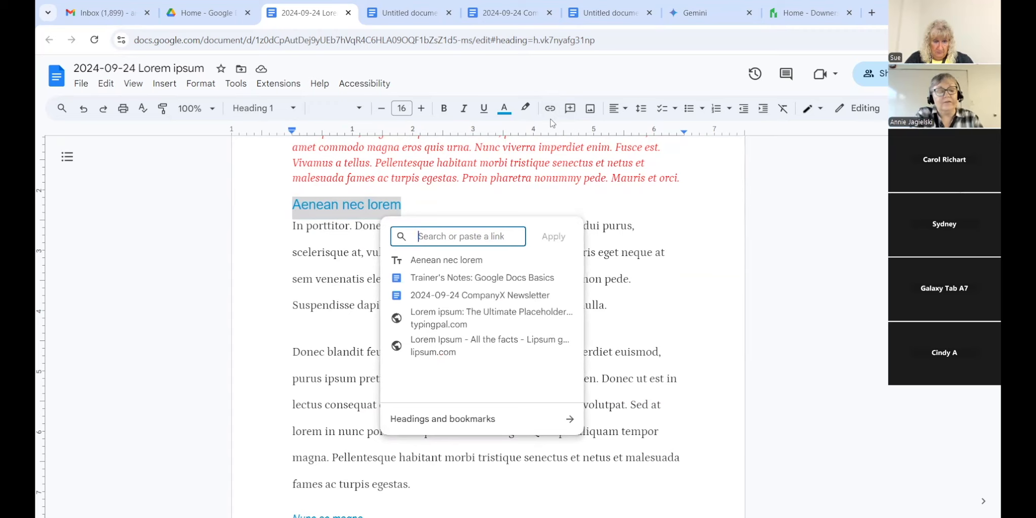
pyautogui.hotkey('ctrl', 'v')
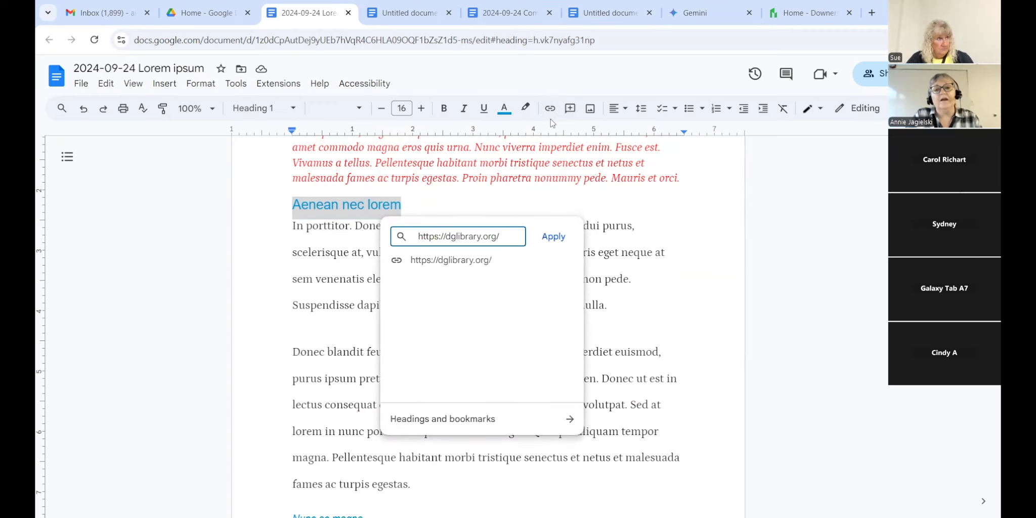
pyautogui.click(551, 237)
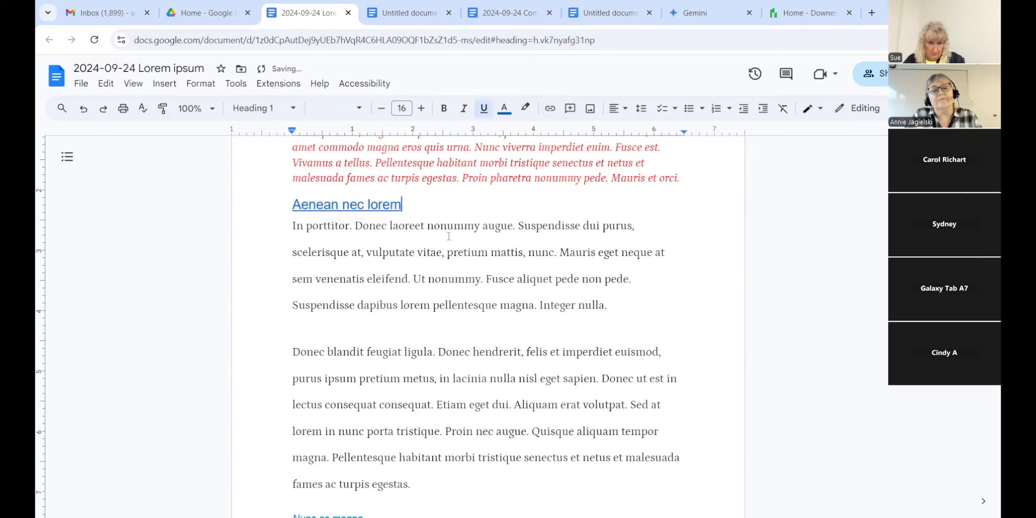
pyautogui.click(345, 205)
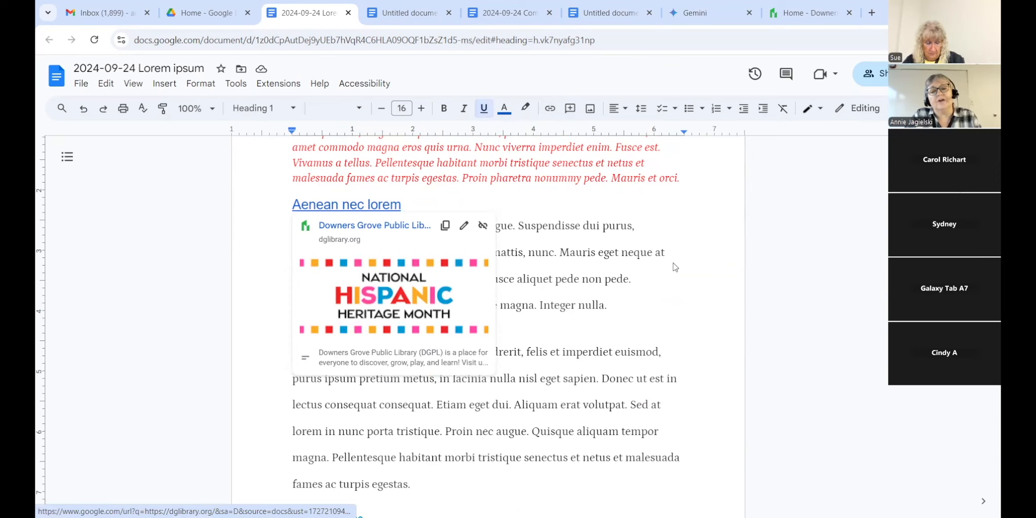
pyautogui.click(832, 249)
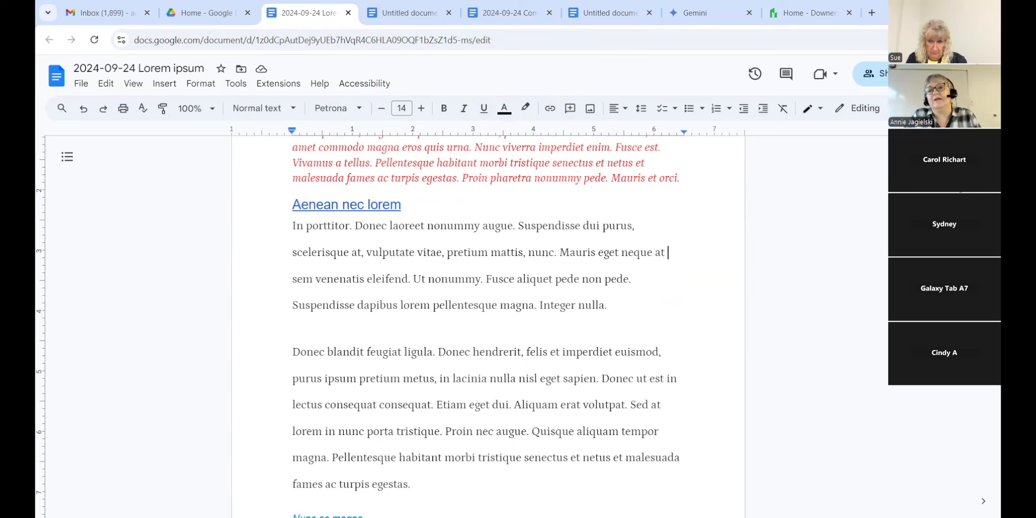
# Step: Link the 'Pellentesque' heading to the 'Aenean nec lorem' heading, then follow it to test
pyautogui.scroll(-5, 488, 324)
pyautogui.scroll(-6, 735, 224)
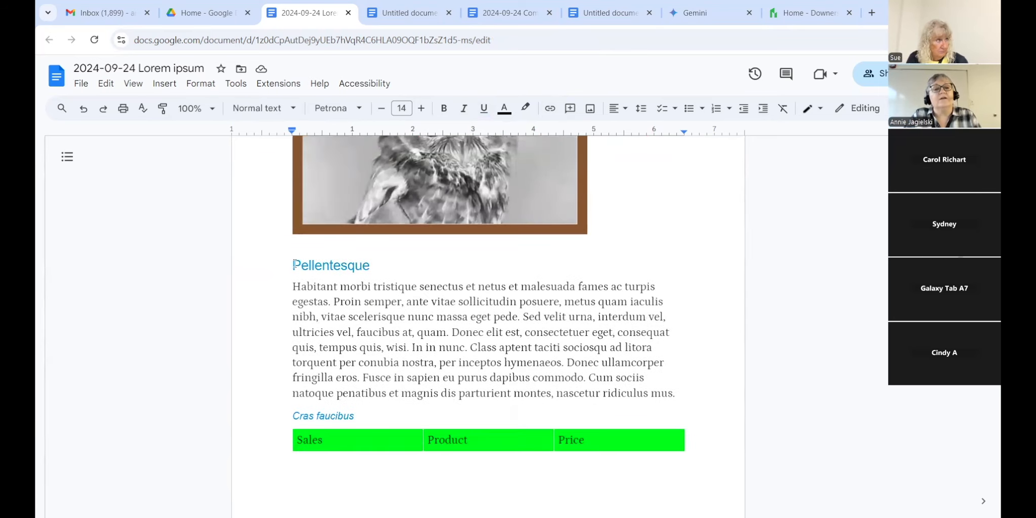
pyautogui.moveTo(294, 264); pyautogui.dragTo(371, 265)
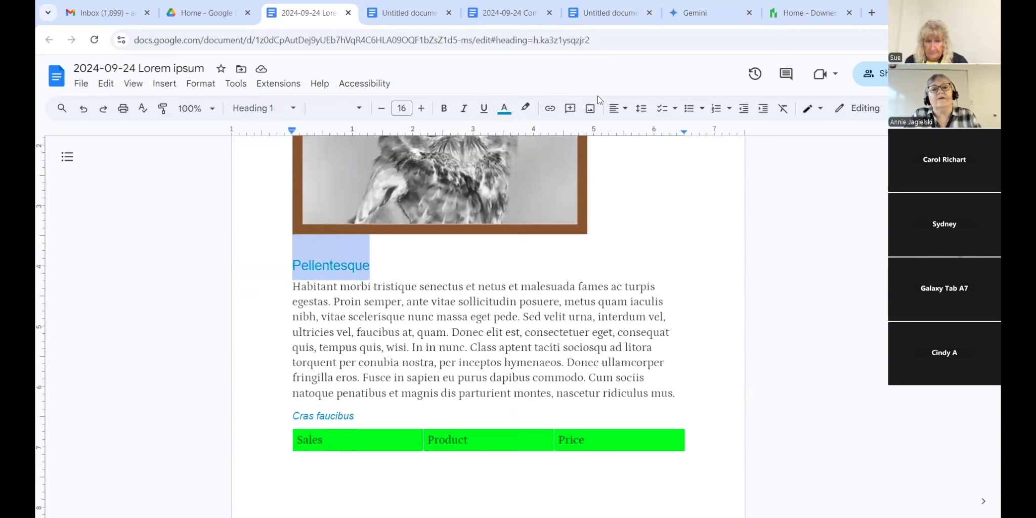
pyautogui.click(550, 108)
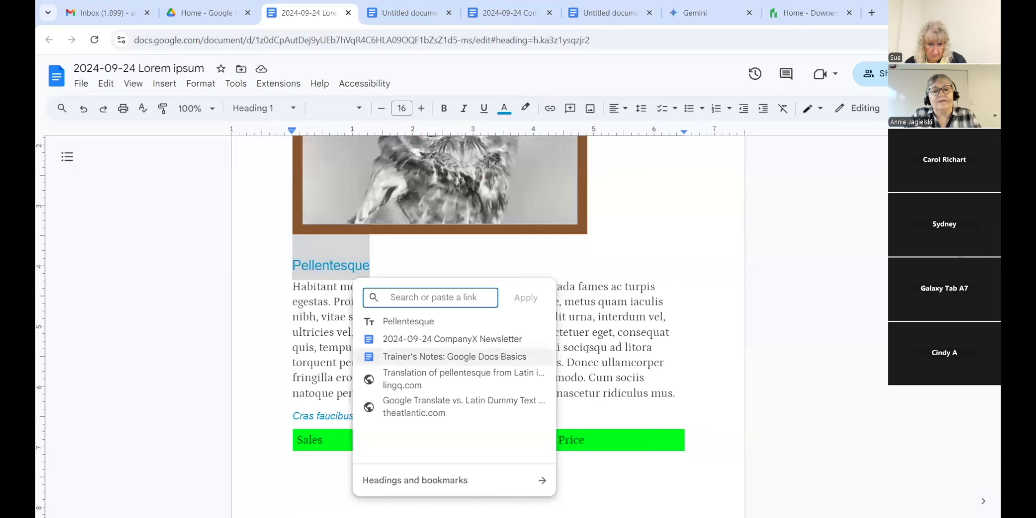
pyautogui.click(387, 481)
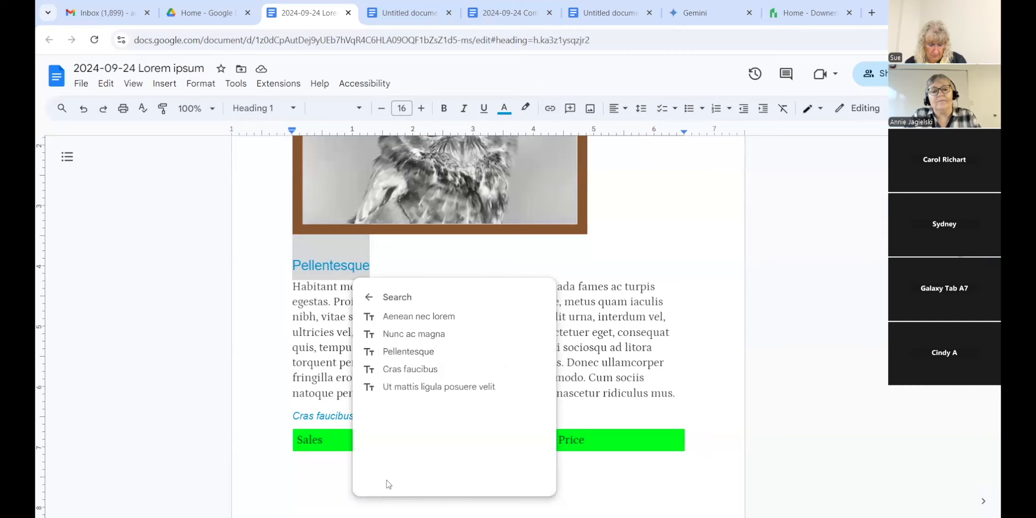
pyautogui.click(425, 320)
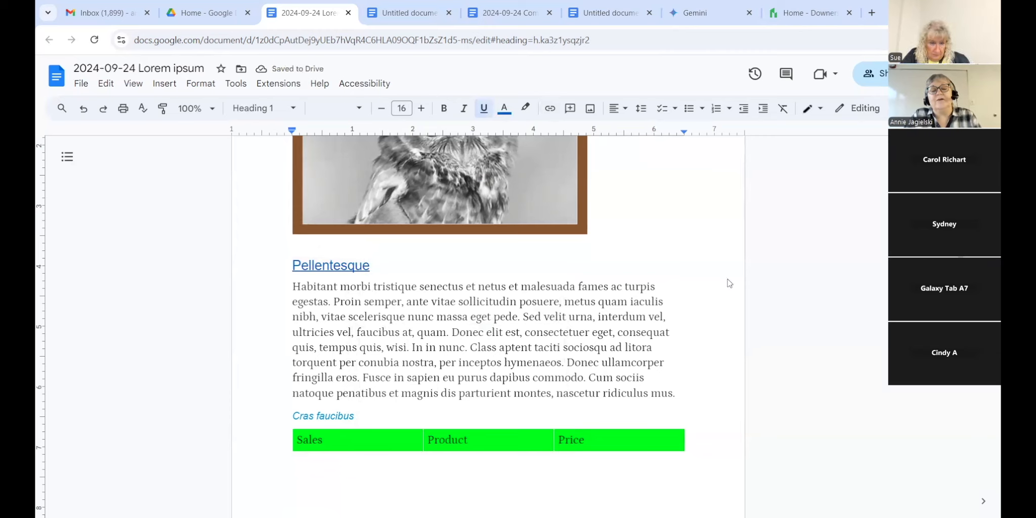
pyautogui.click(339, 266)
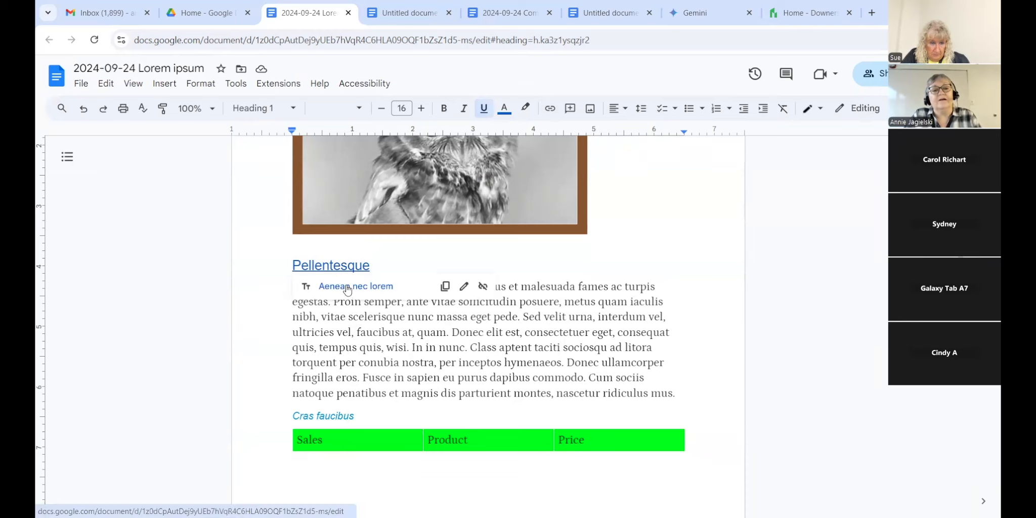
pyautogui.click(348, 287)
# Step: Review the Aenean nec lorem link preview, return to the first page, and open the Format menu
pyautogui.click(357, 181)
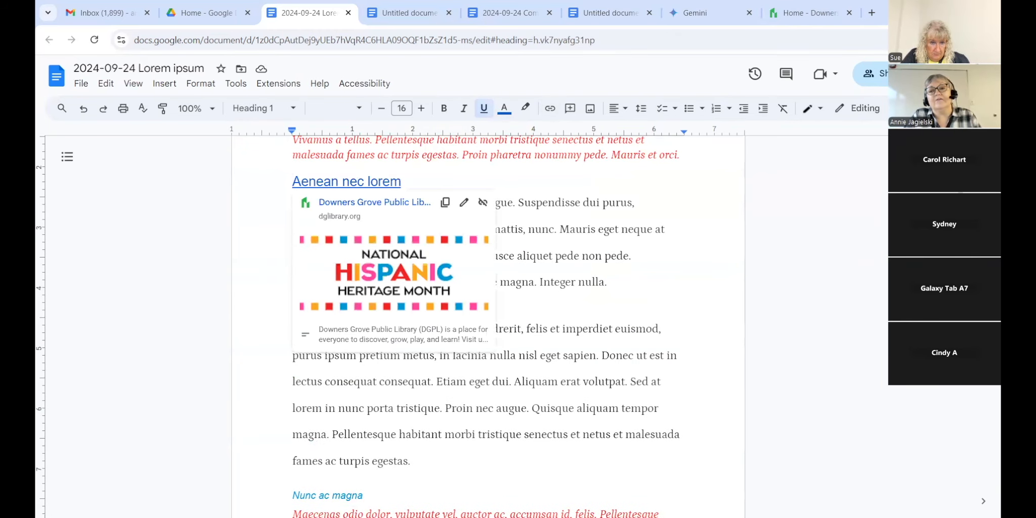
pyautogui.scroll(-10, 488, 326)
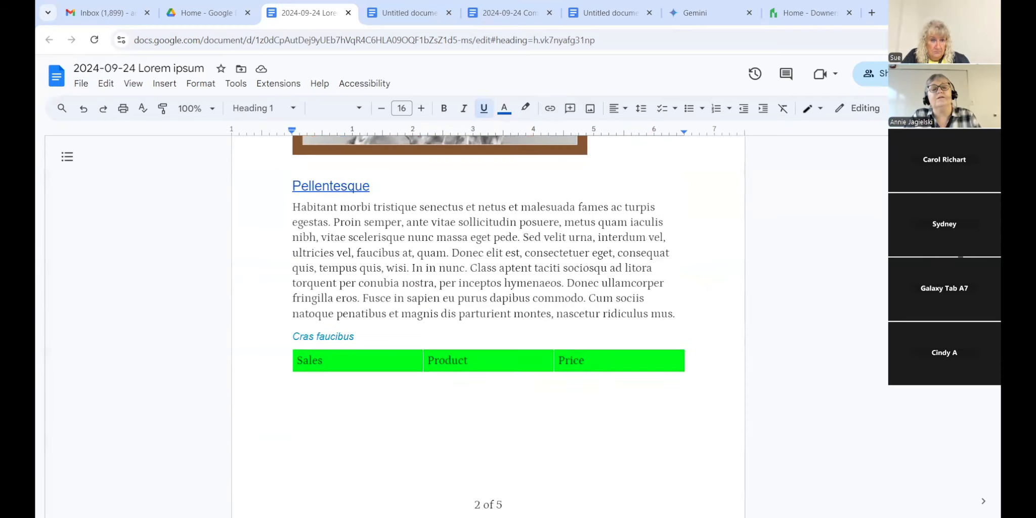
pyautogui.scroll(8, 488, 326)
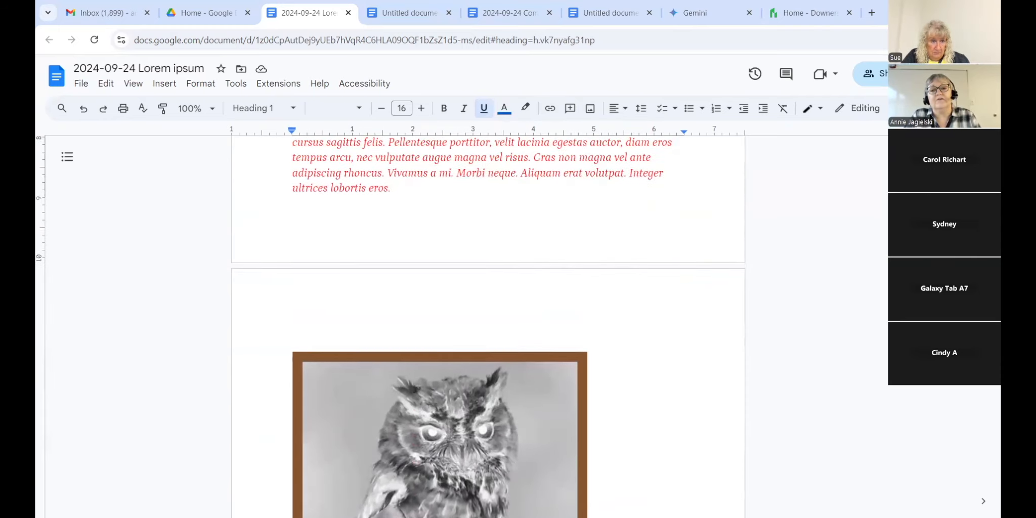
pyautogui.scroll(12, 793, 300)
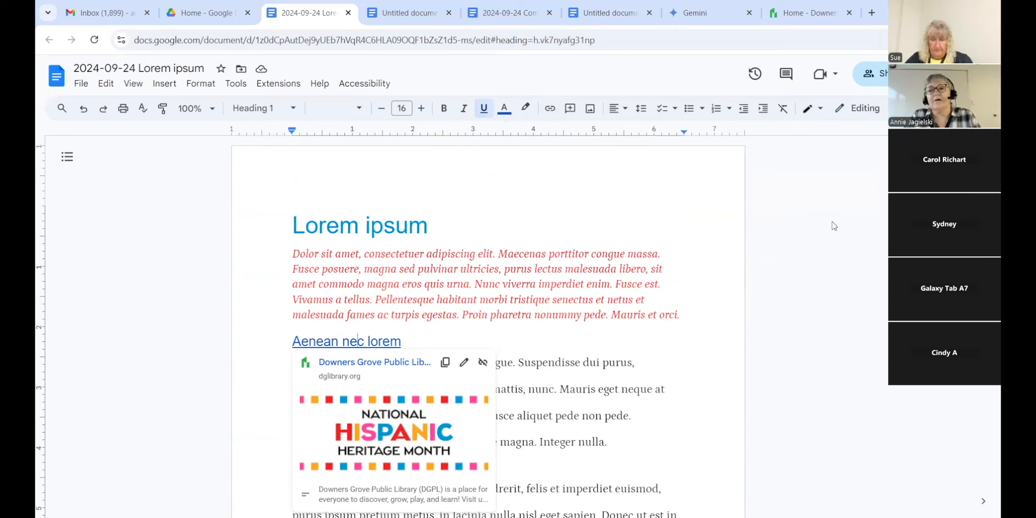
pyautogui.click(294, 253)
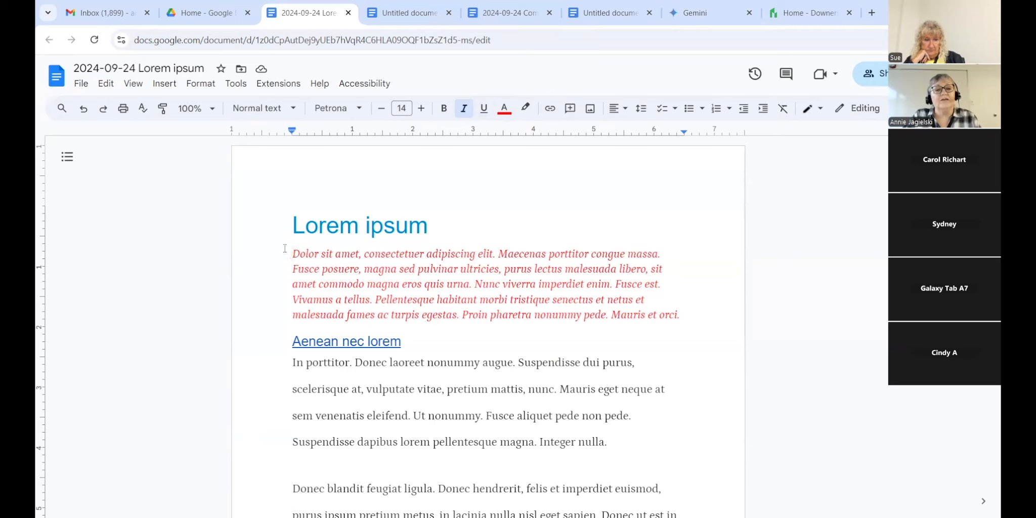
pyautogui.click(165, 85)
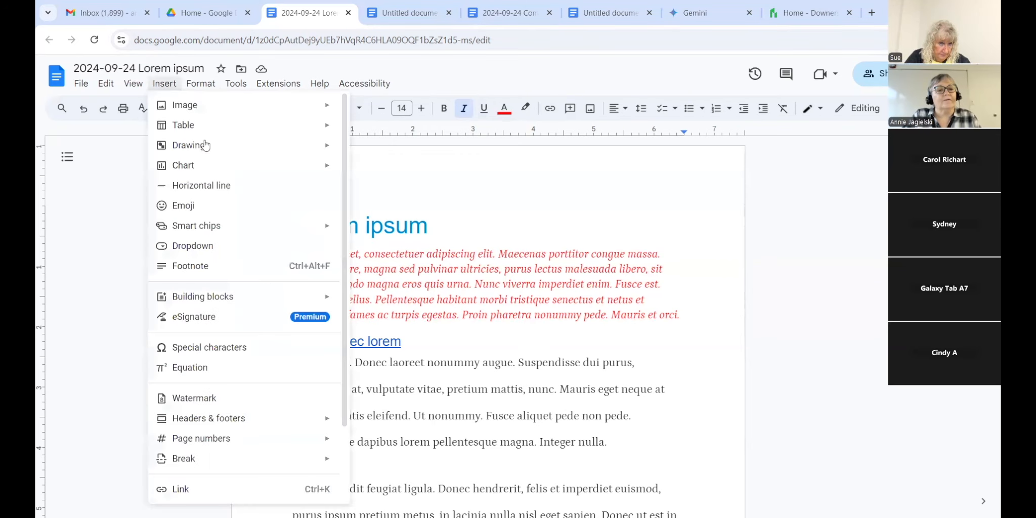
# Step: Insert a table of contents with dotted leaders and page numbers beneath the Lorem ipsum title
pyautogui.scroll(-2, 304, 405)
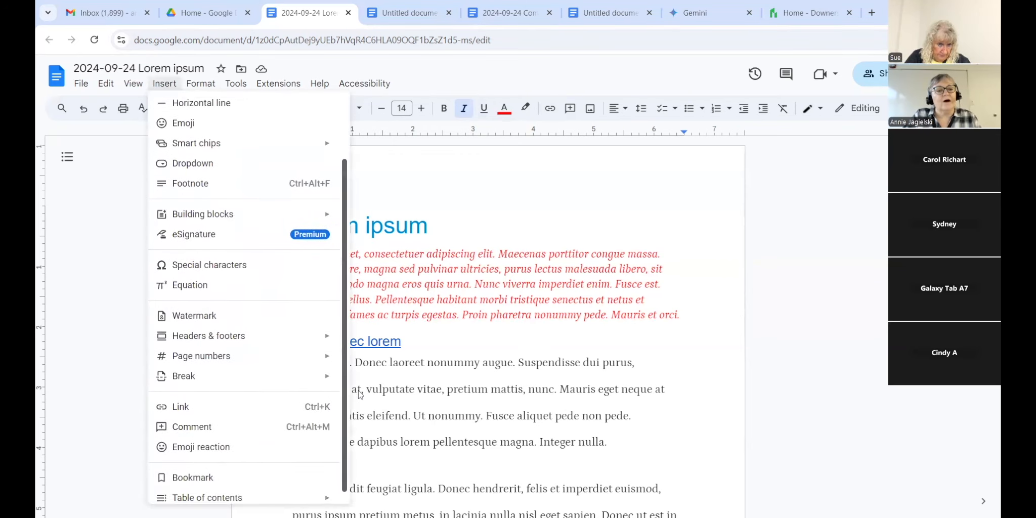
pyautogui.moveTo(236, 489)
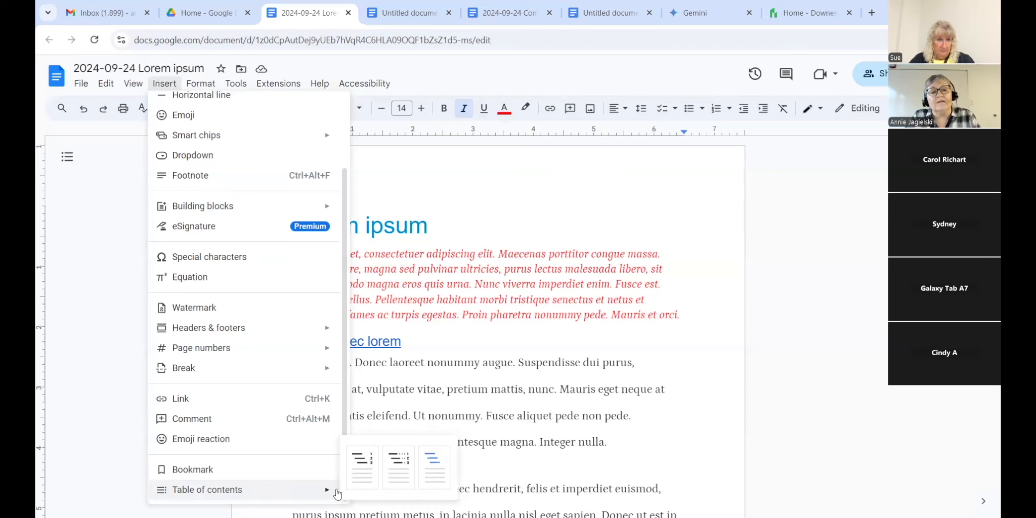
pyautogui.click(391, 474)
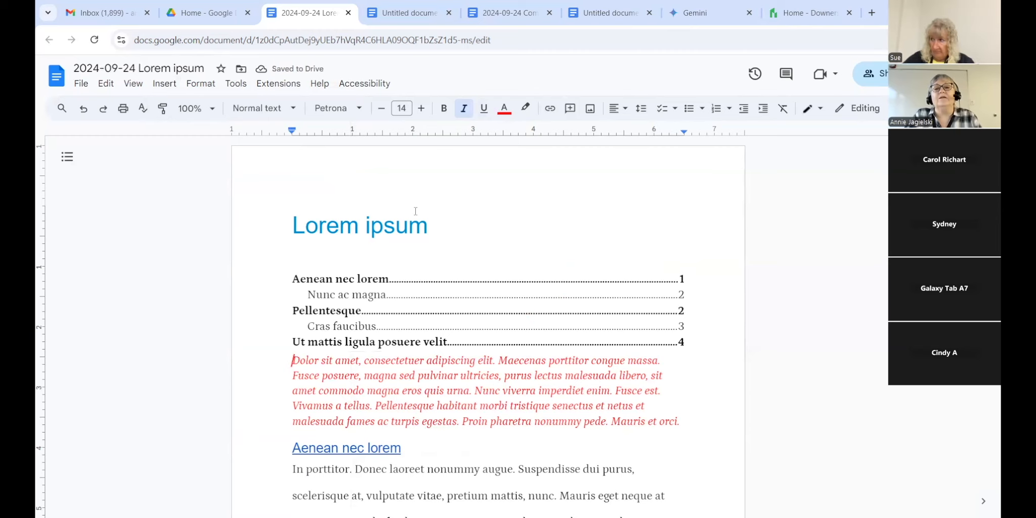
# Step: Give the red paragraph 24 pt custom space before
pyautogui.click(643, 113)
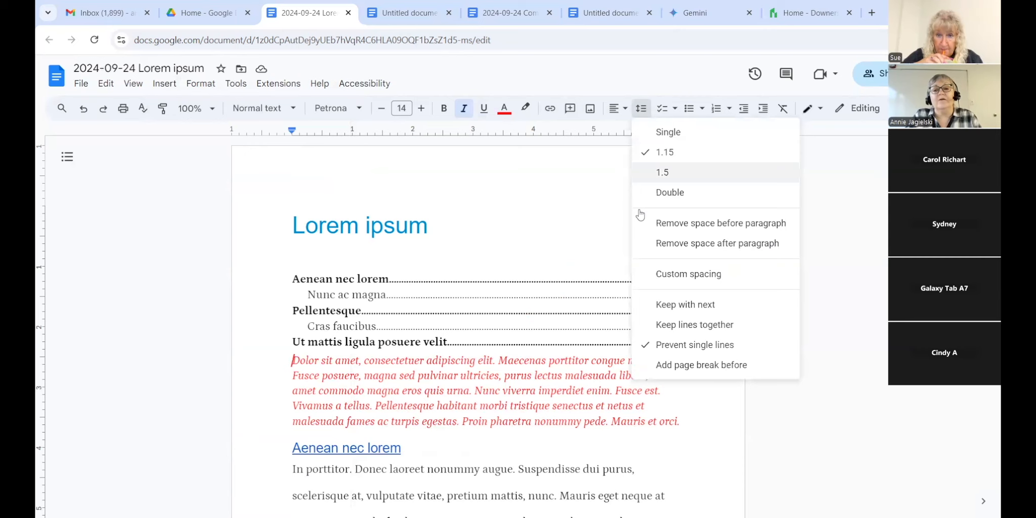
pyautogui.click(688, 275)
pyautogui.moveTo(484, 318); pyautogui.dragTo(440, 324)
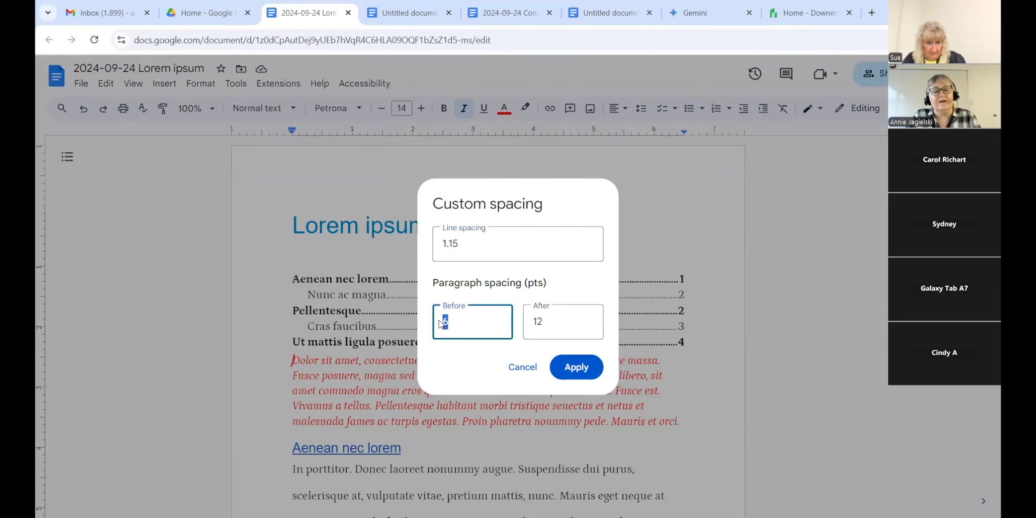
pyautogui.write('24')
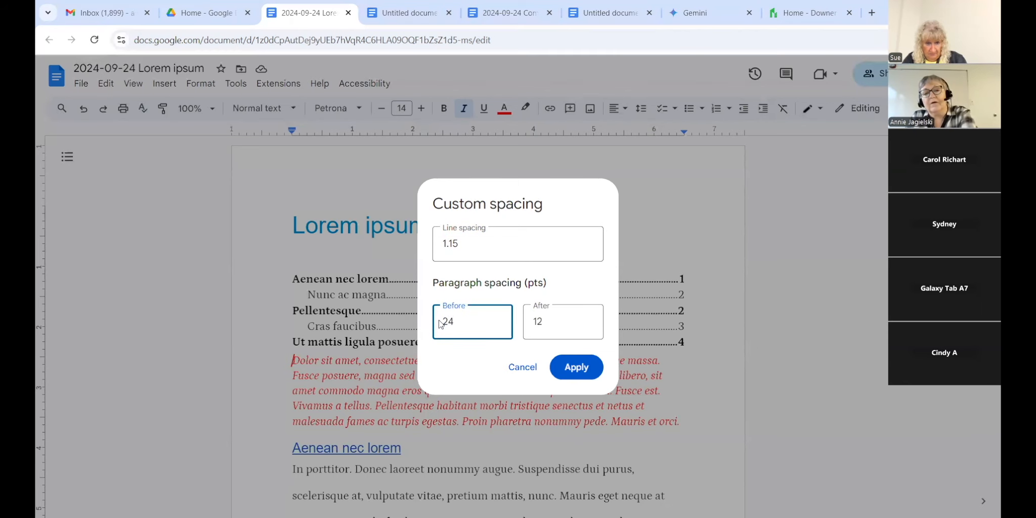
pyautogui.click(574, 366)
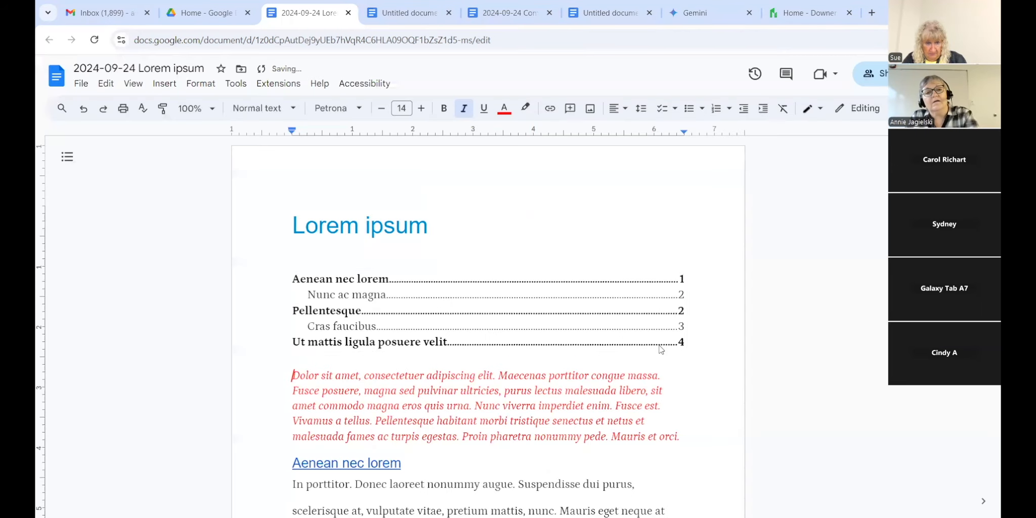
# Step: Select the table of contents and update it
pyautogui.click(462, 314)
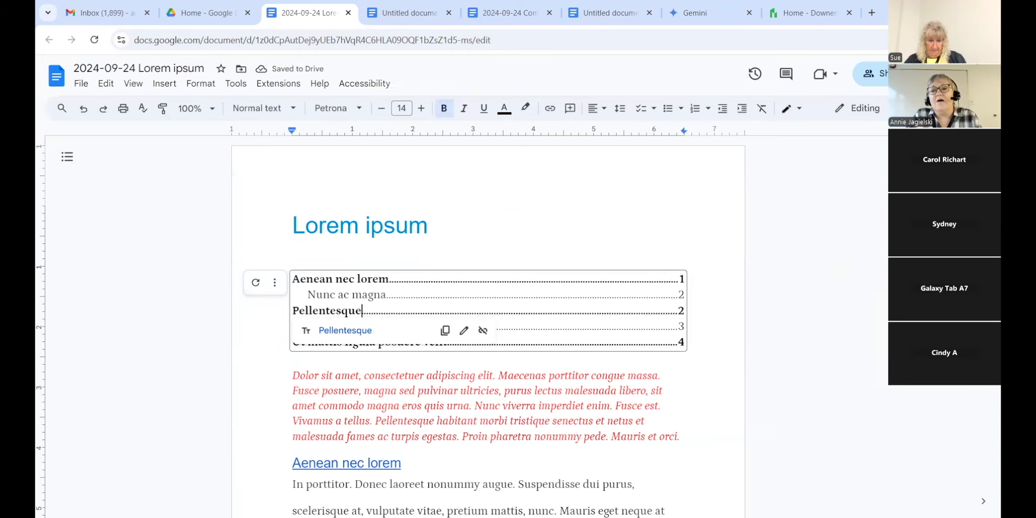
pyautogui.scroll(-10, 488, 324)
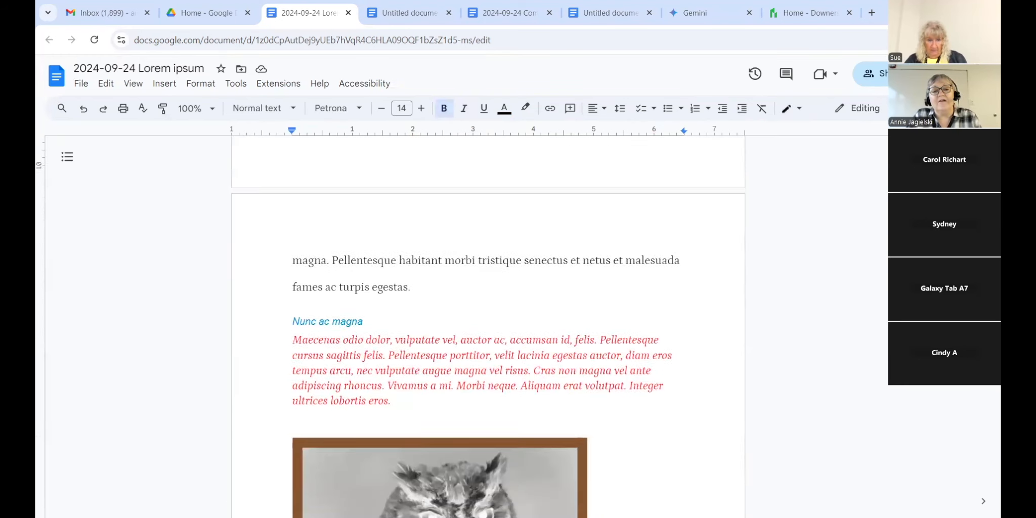
pyautogui.scroll(10, 488, 324)
pyautogui.moveTo(709, 279); pyautogui.dragTo(709, 286)
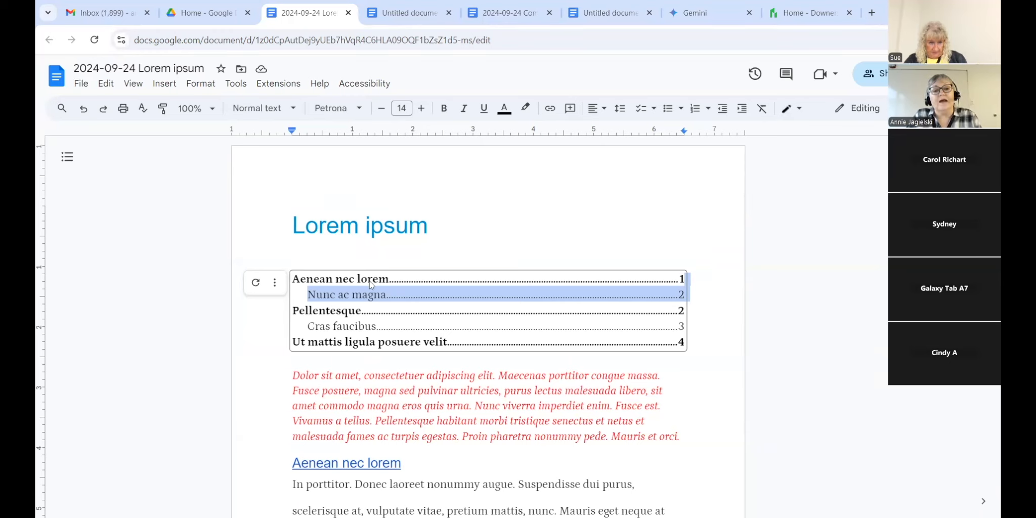
pyautogui.click(255, 286)
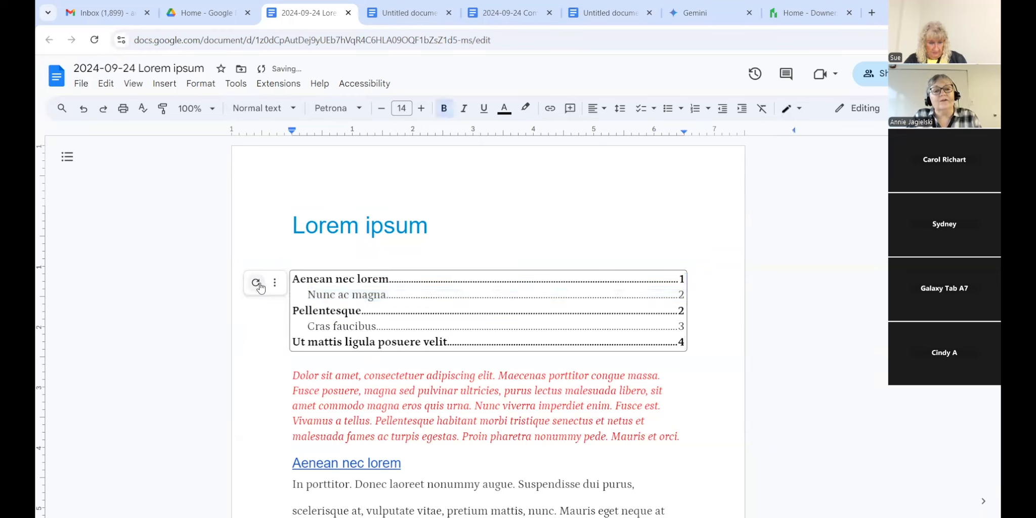
# Step: Undo the recent changes, removing the table of contents and the extra spacing
pyautogui.click(84, 110)
pyautogui.click(84, 110)
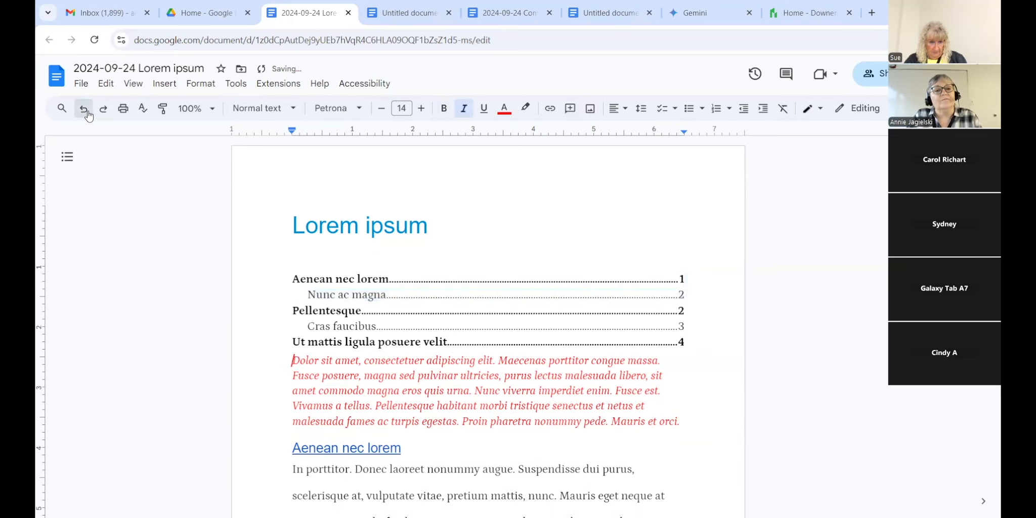
pyautogui.click(85, 111)
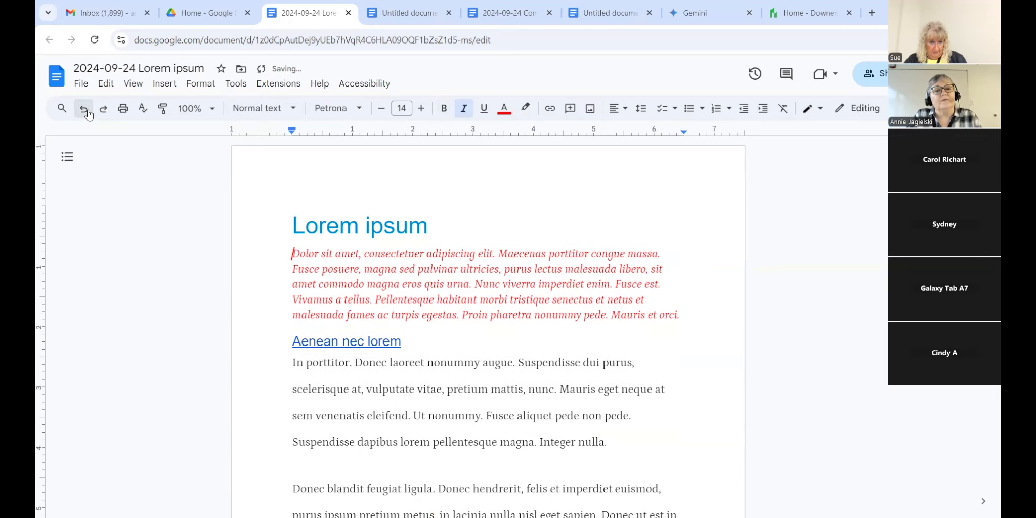
pyautogui.click(154, 87)
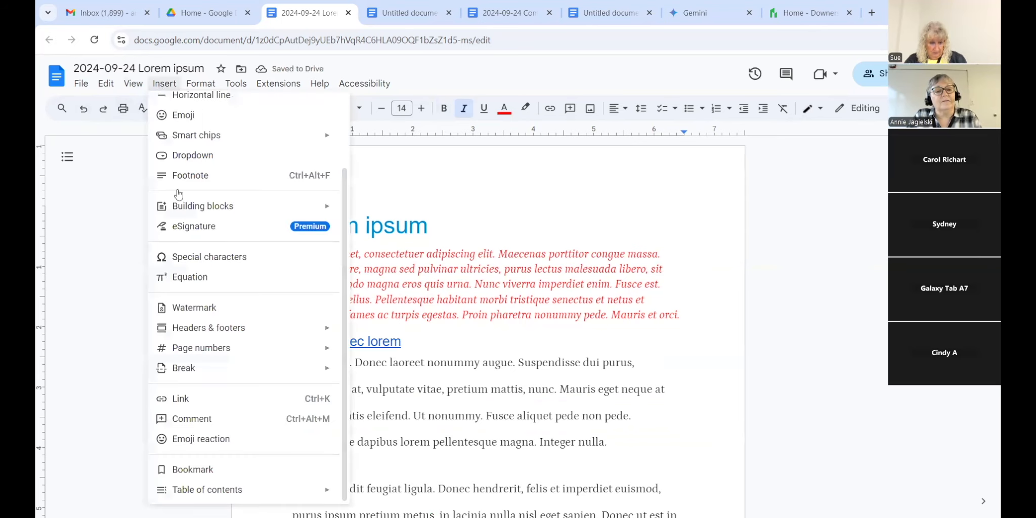
# Step: Insert a blue-link table of contents and give the red paragraph 24 pt space before
pyautogui.moveTo(344, 499)
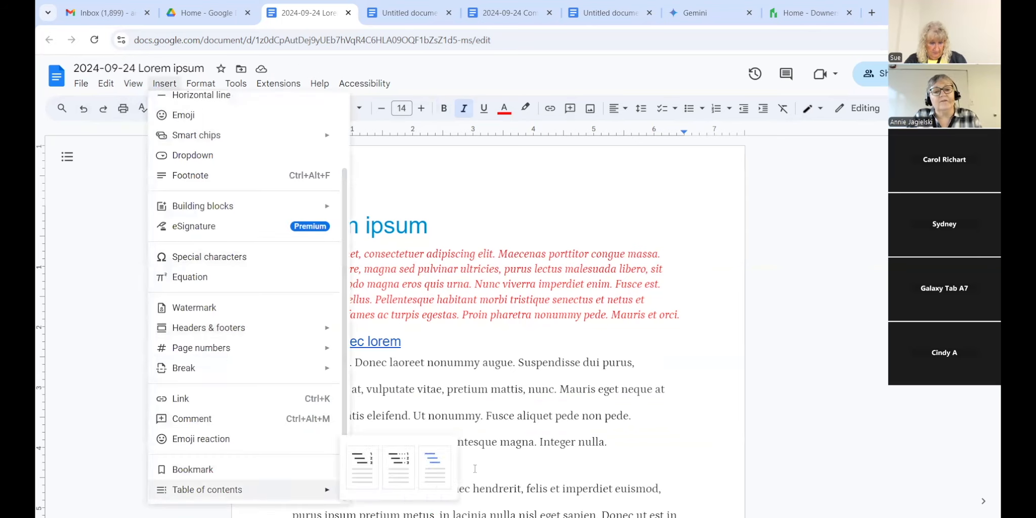
pyautogui.click(438, 470)
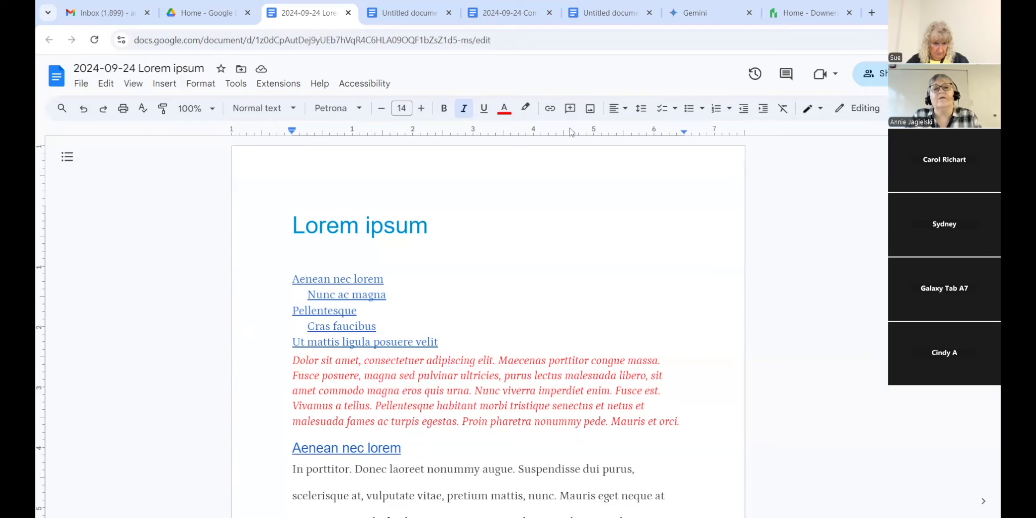
pyautogui.click(641, 108)
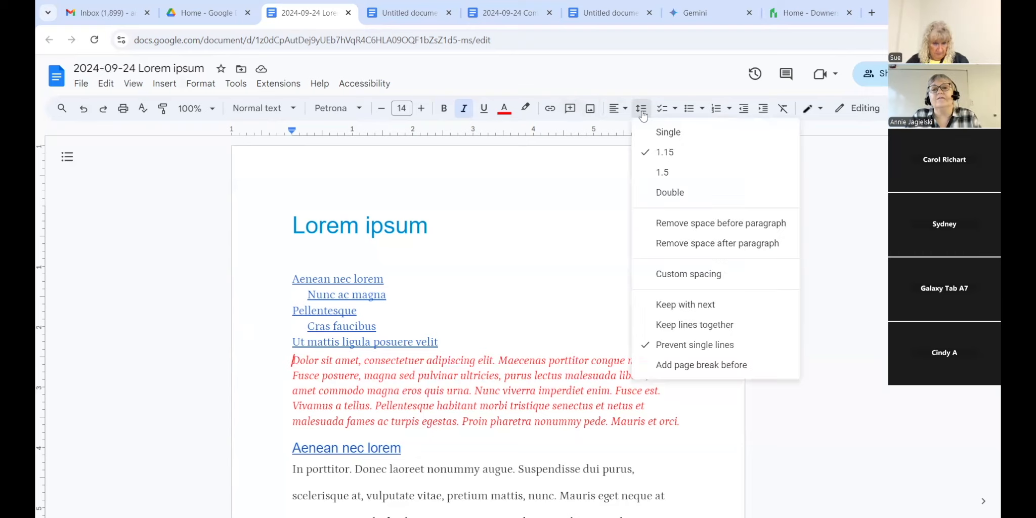
pyautogui.click(662, 273)
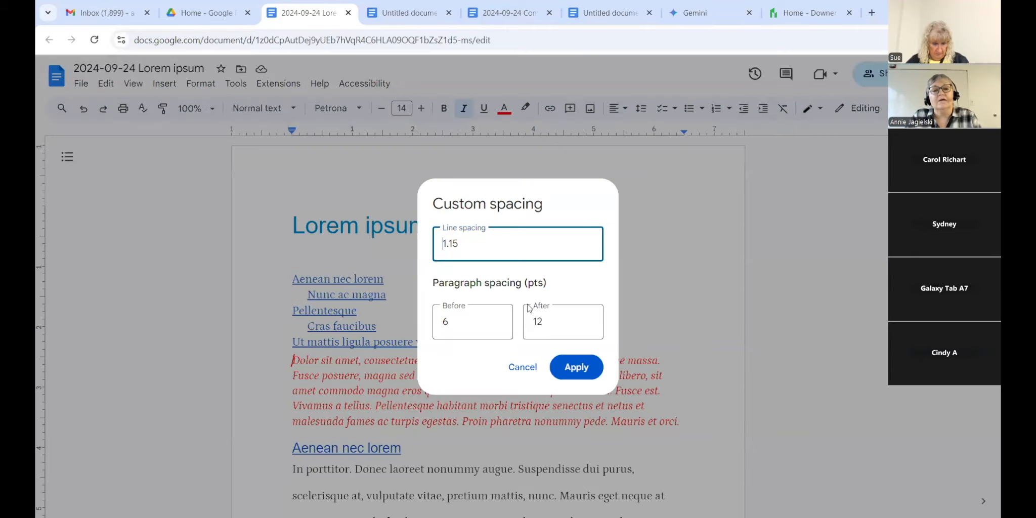
pyautogui.press('Tab')
pyautogui.write('24')
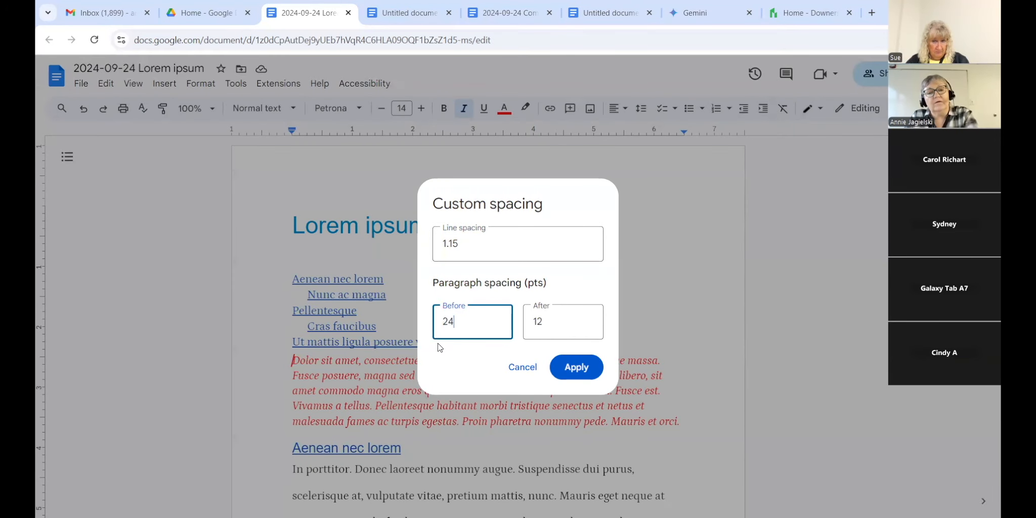
pyautogui.click(576, 367)
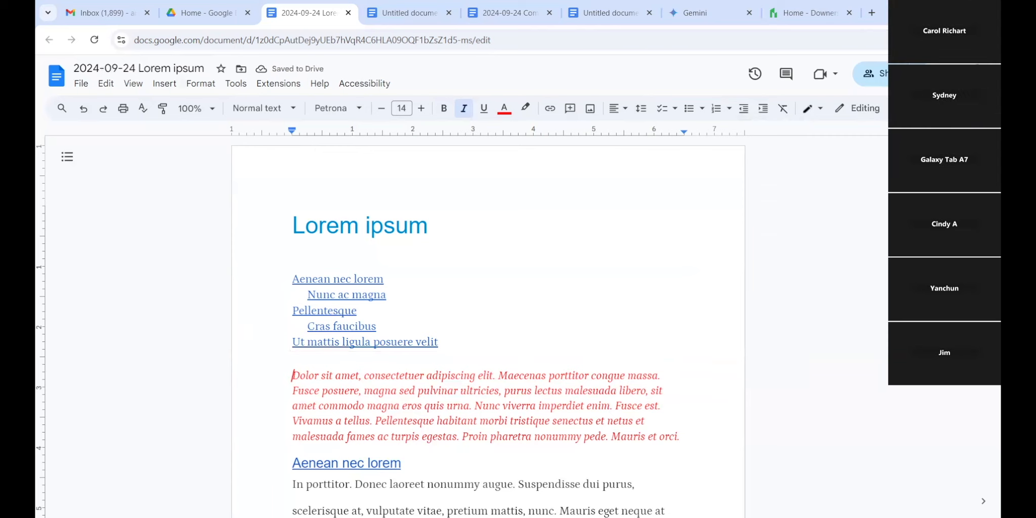
# Step: Make the line 'Cras dapibus dapibus nisl' a Heading 1
pyautogui.scroll(-15, 488, 329)
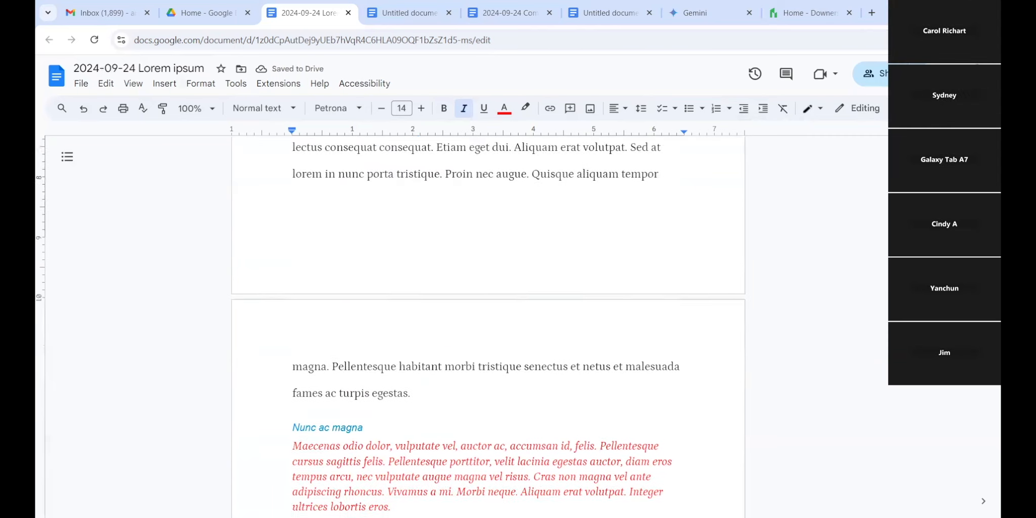
pyautogui.scroll(-12, 488, 329)
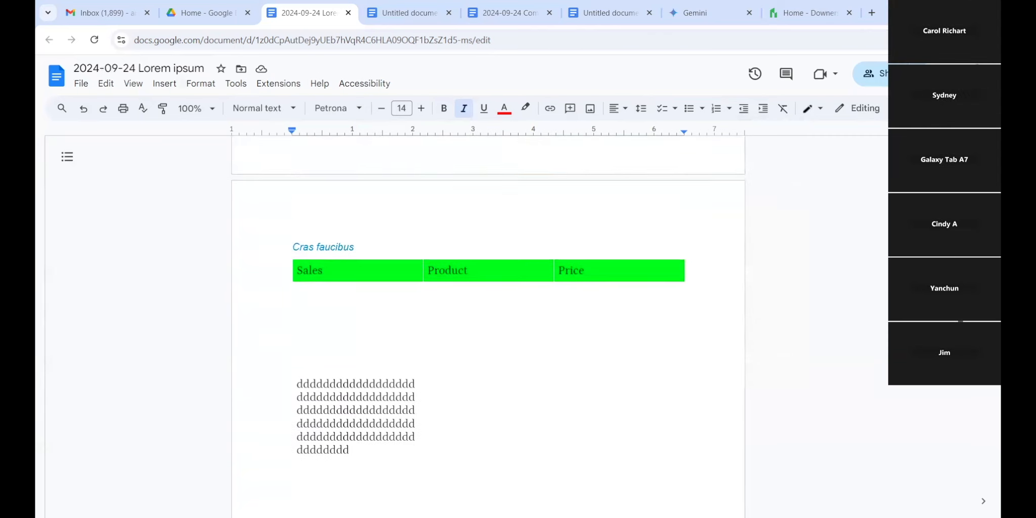
pyautogui.scroll(-3, 537, 234)
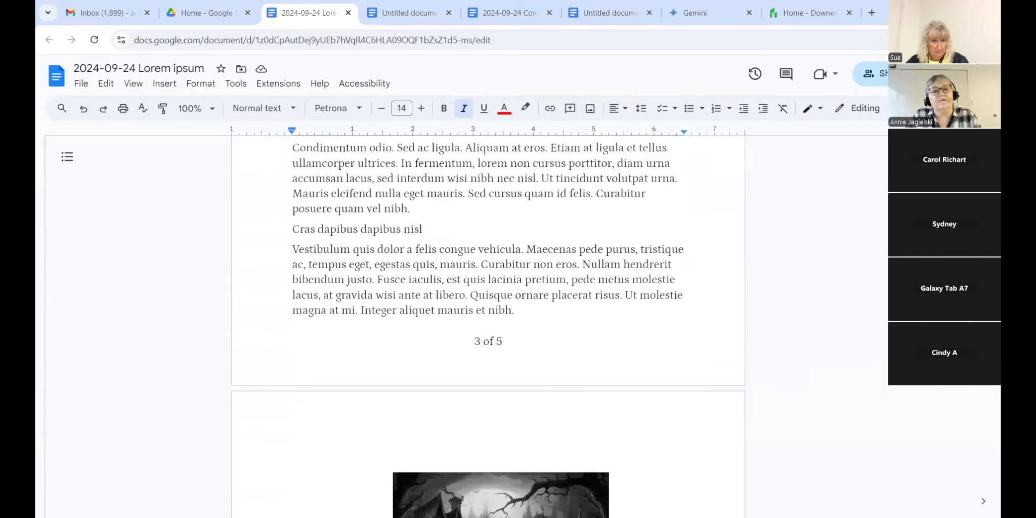
pyautogui.moveTo(424, 260); pyautogui.dragTo(278, 259)
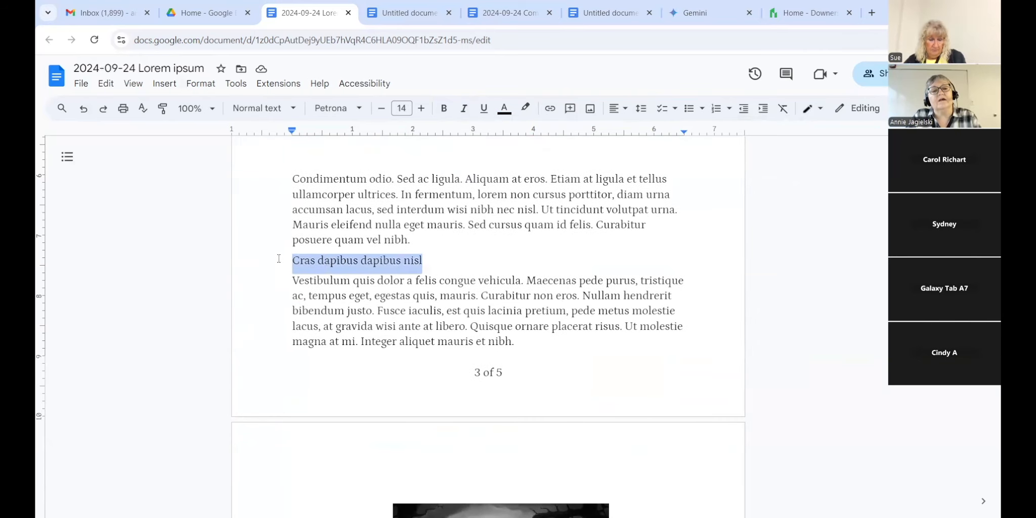
pyautogui.click(294, 109)
pyautogui.click(308, 284)
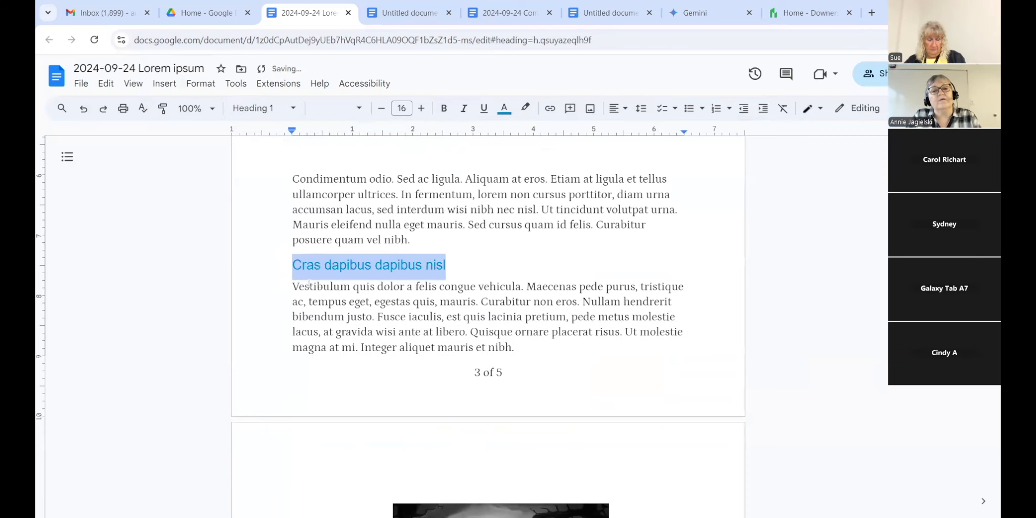
# Step: Make the first 'Pellentesque libero lectus' line a Heading 2
pyautogui.scroll(-15, 987, 453)
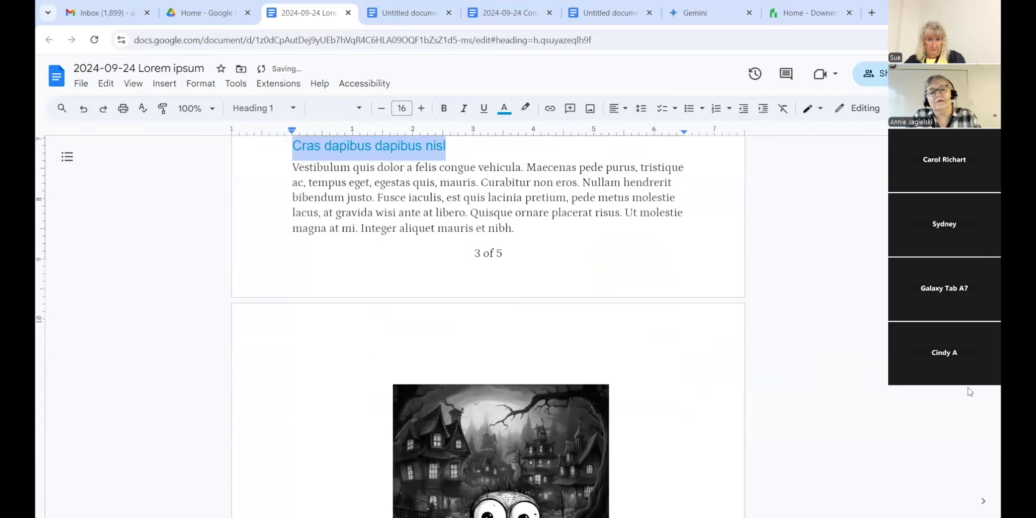
pyautogui.scroll(1, 986, 453)
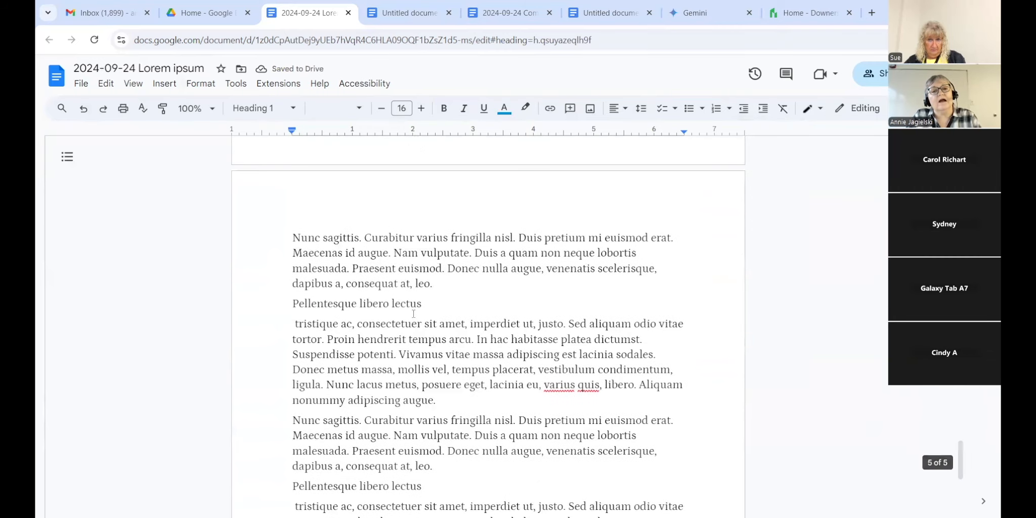
pyautogui.moveTo(425, 304); pyautogui.dragTo(281, 302)
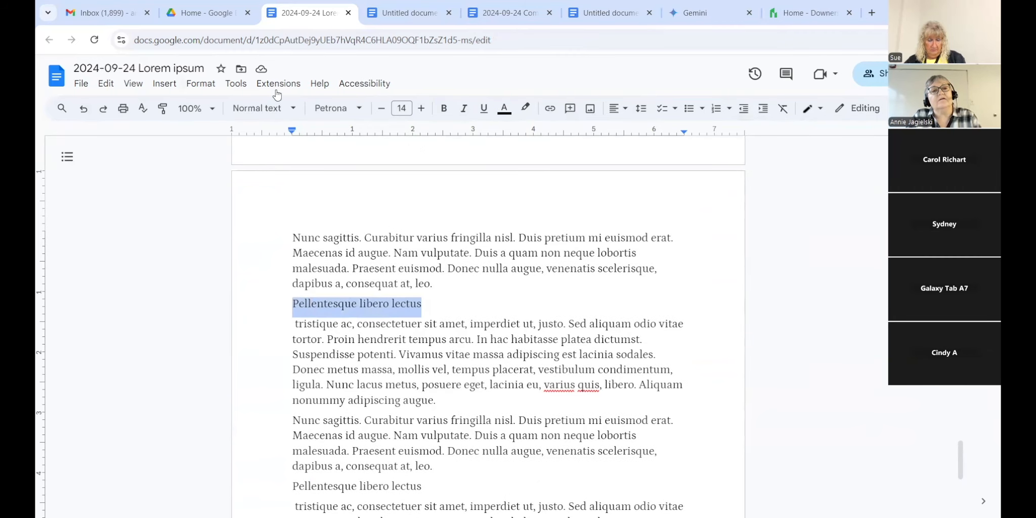
pyautogui.click(290, 109)
pyautogui.click(284, 318)
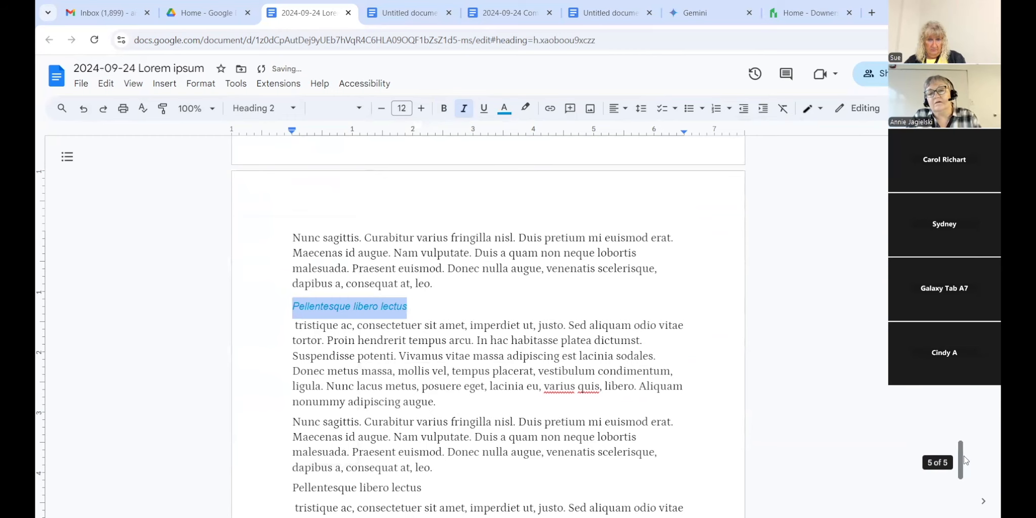
# Step: Reset the later 'Pellentesque libero lectus' line to normal text, then make it Heading 3
pyautogui.moveTo(961, 460); pyautogui.dragTo(960, 487)
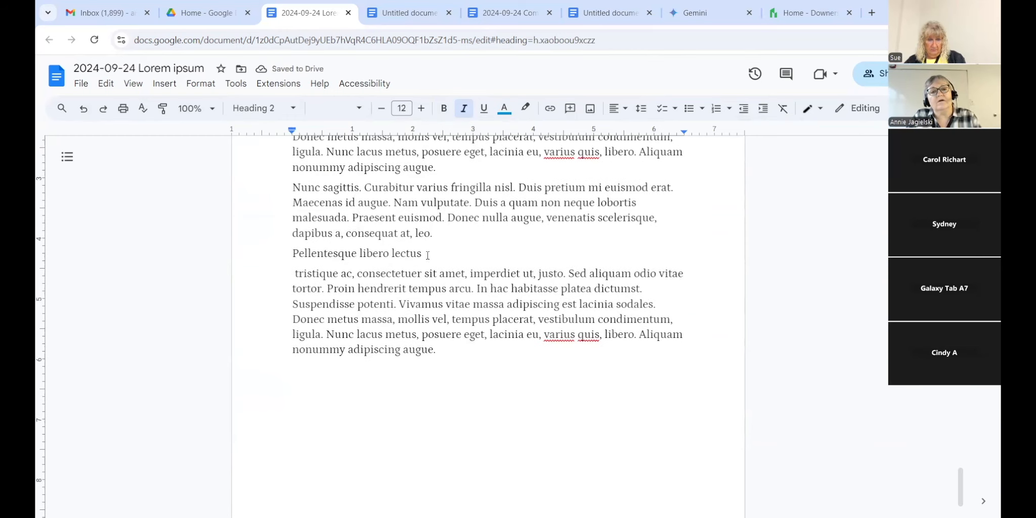
pyautogui.moveTo(428, 255); pyautogui.dragTo(277, 255)
pyautogui.hotkey('ctrl', 'alt', '0')
pyautogui.click(293, 112)
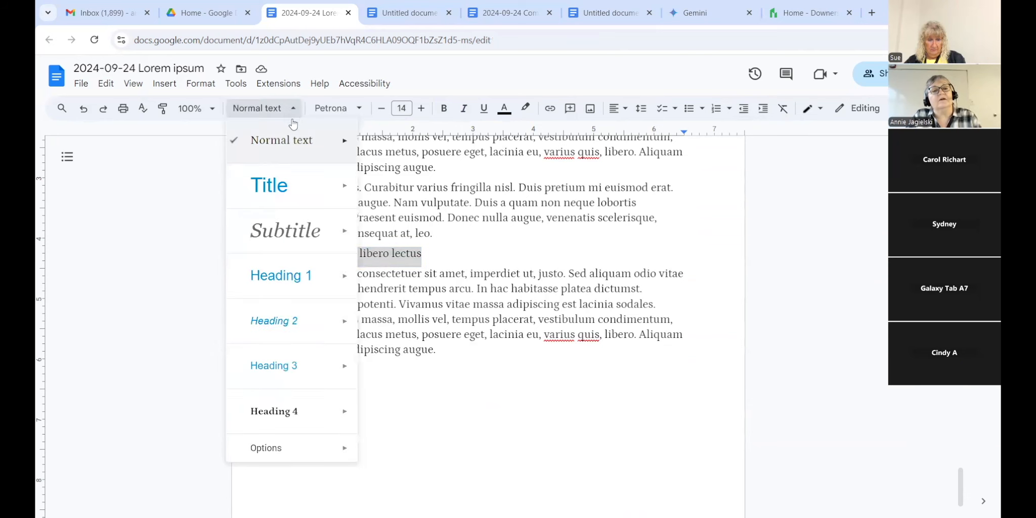
pyautogui.click(275, 379)
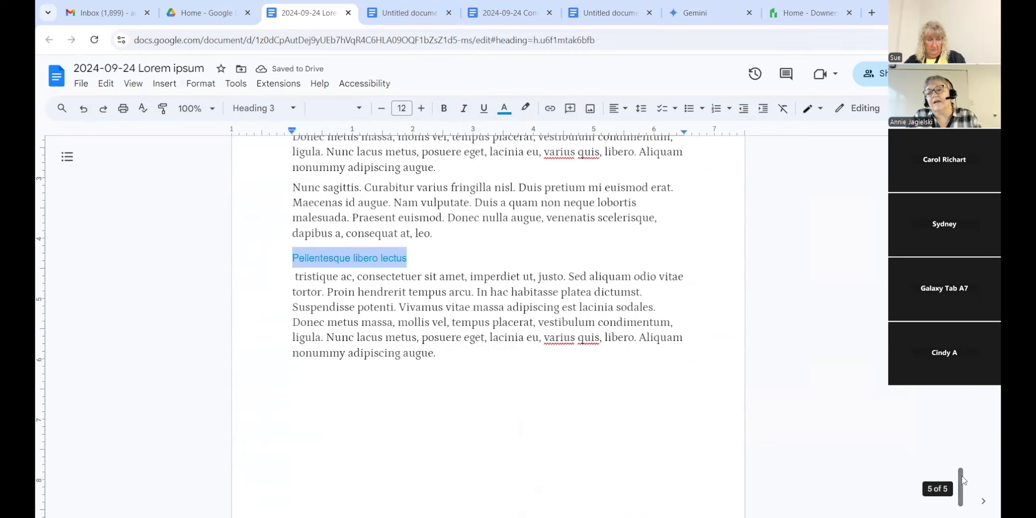
pyautogui.moveTo(962, 479); pyautogui.dragTo(962, 146)
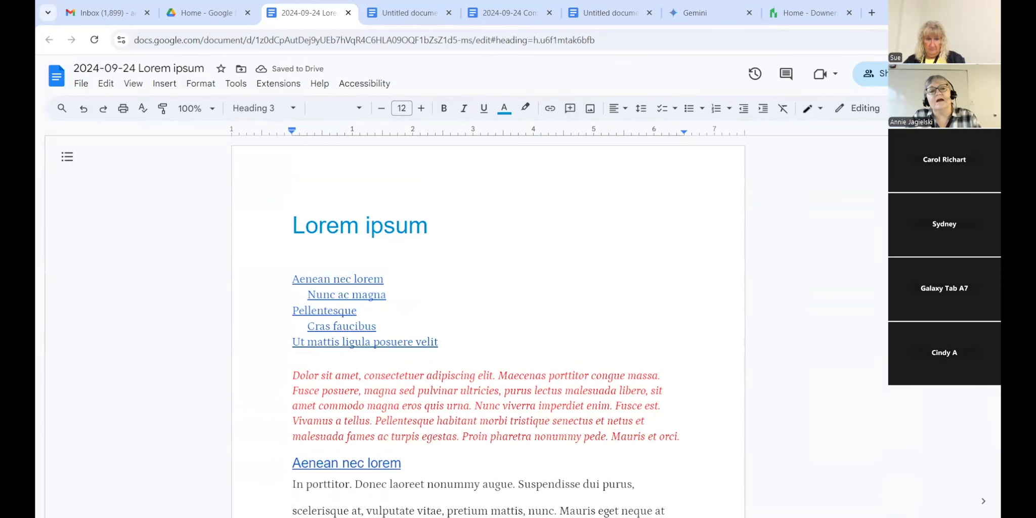
# Step: Update the table of contents, test its 'Ut mattis ligula posuere velit' link, and return below the title
pyautogui.click(469, 320)
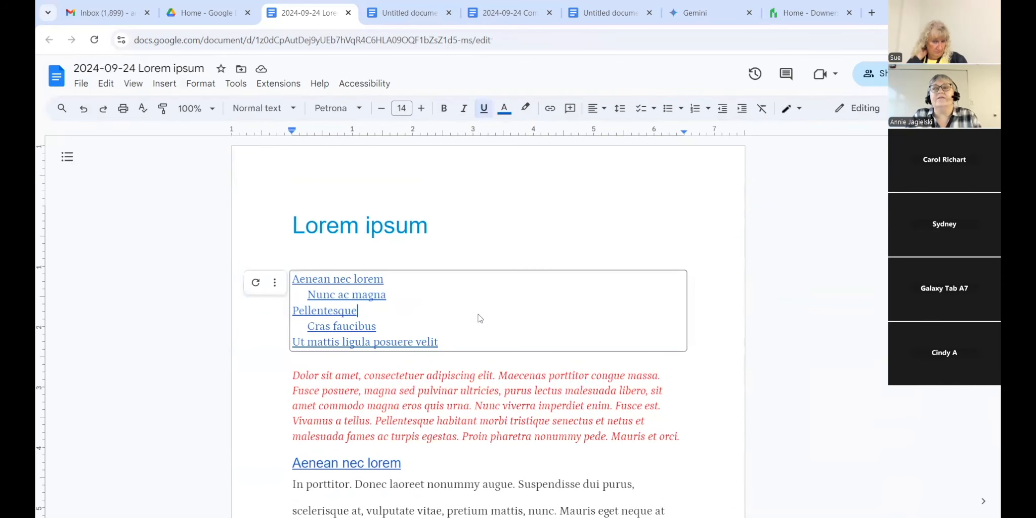
pyautogui.click(256, 286)
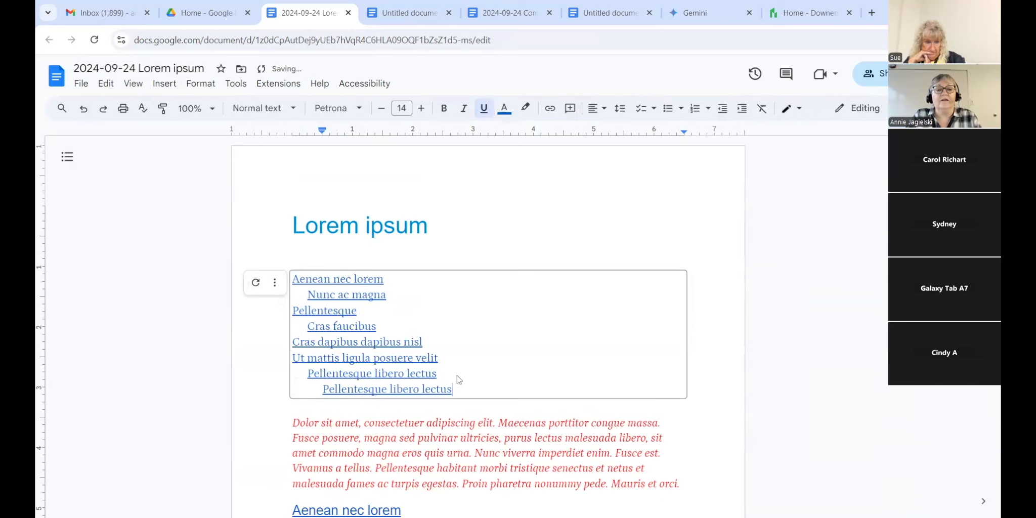
pyautogui.click(418, 358)
pyautogui.click(409, 378)
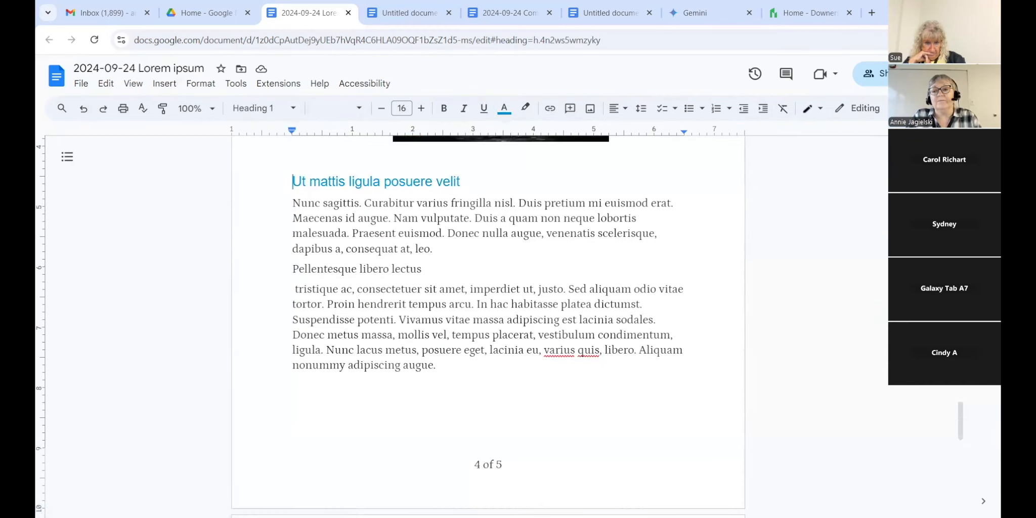
pyautogui.moveTo(961, 416); pyautogui.dragTo(961, 150)
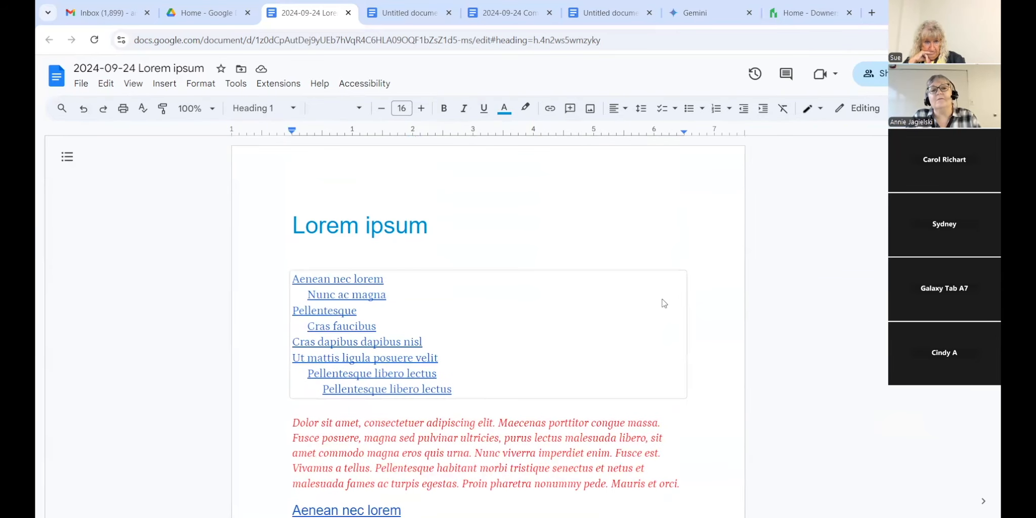
pyautogui.click(416, 247)
pyautogui.write('/')
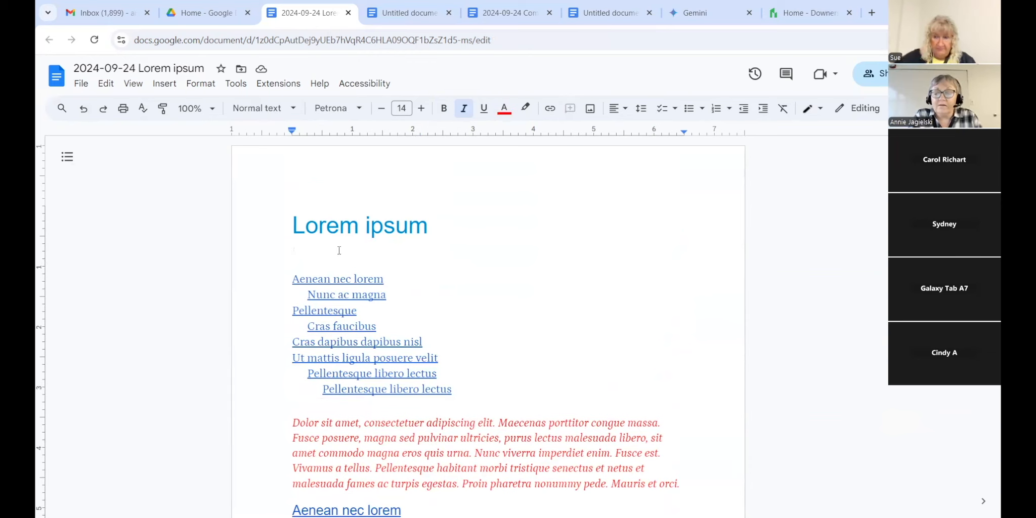
# Step: Delete the blank line under the title and bring up the document's share settings
pyautogui.press('BackSpace')
pyautogui.press('BackSpace')
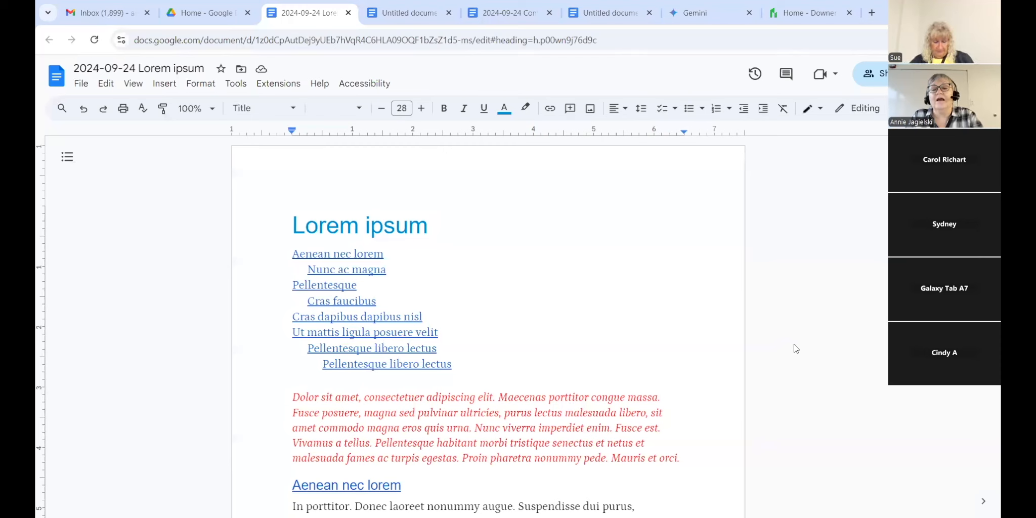
pyautogui.click(882, 72)
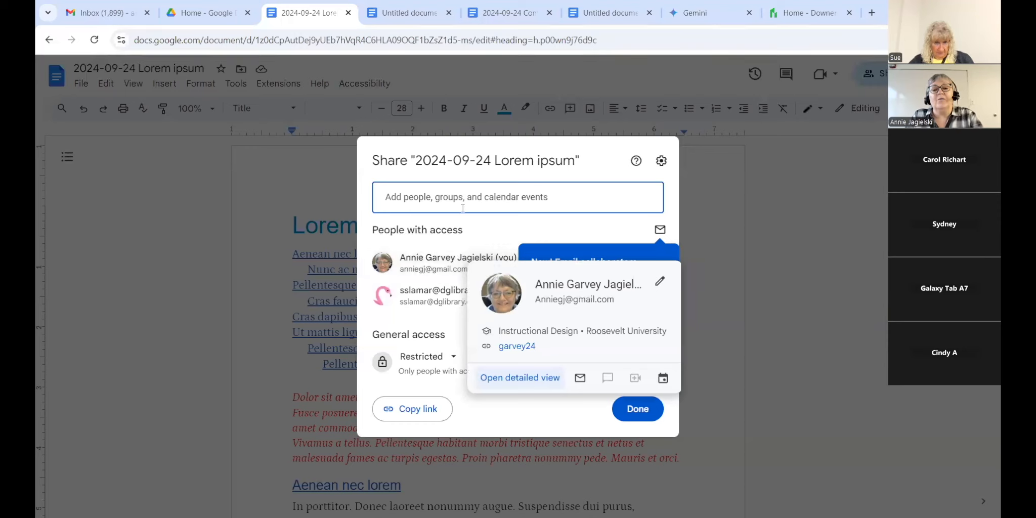
# Step: Begin entering a collaborator in Add people, clearing each partial entry and the contact preview
pyautogui.click(506, 197)
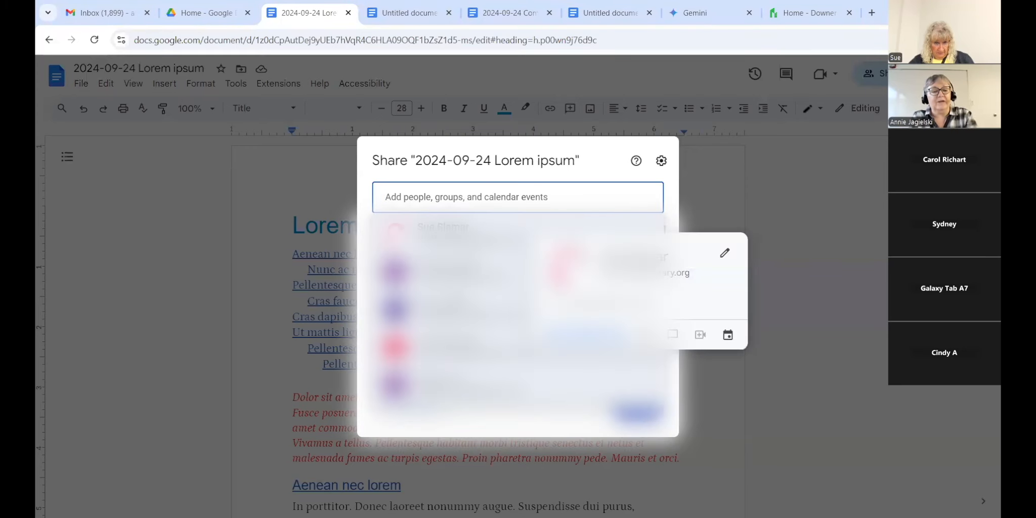
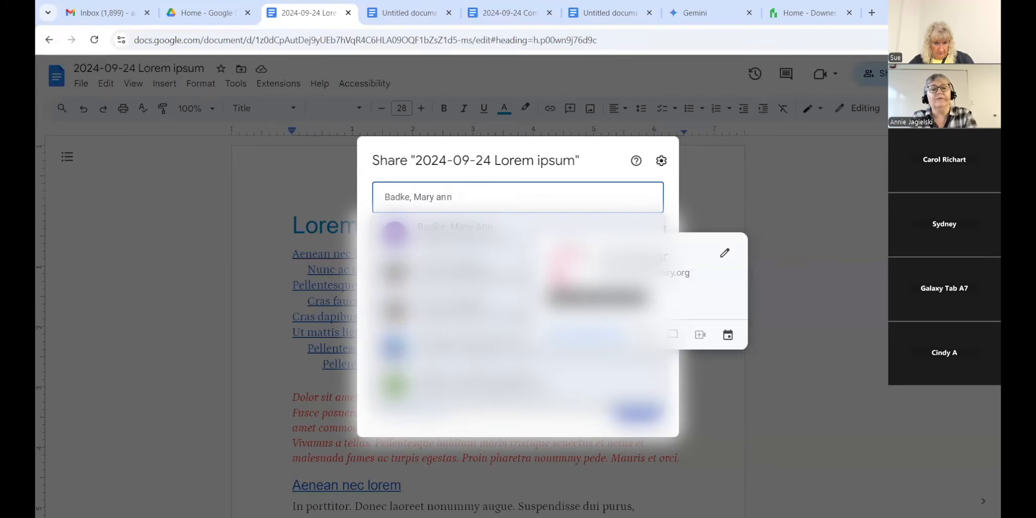
pyautogui.write('a')
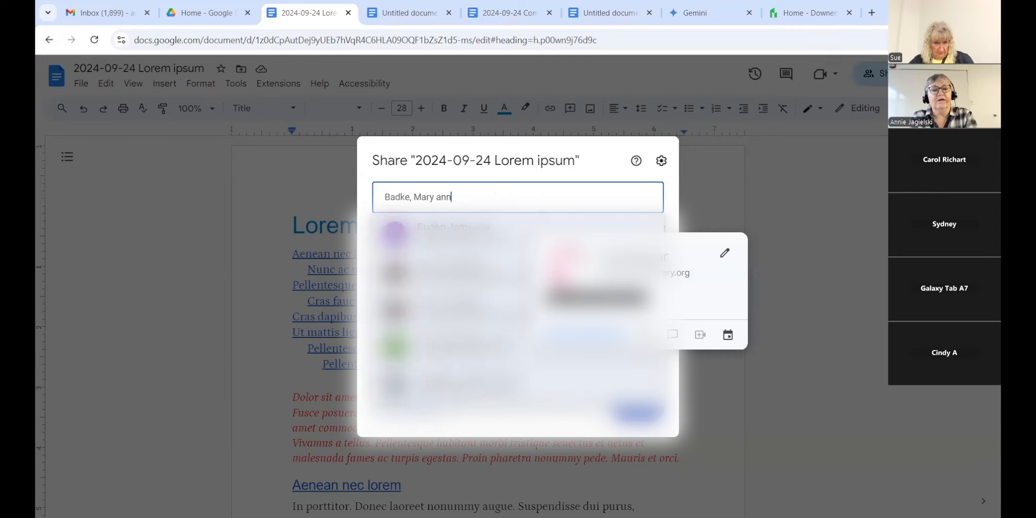
pyautogui.press('BackSpace')
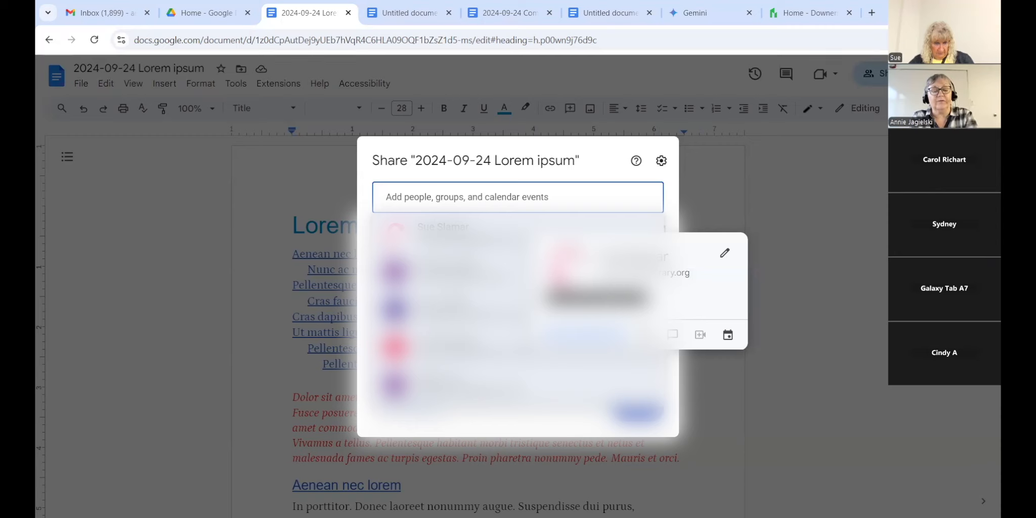
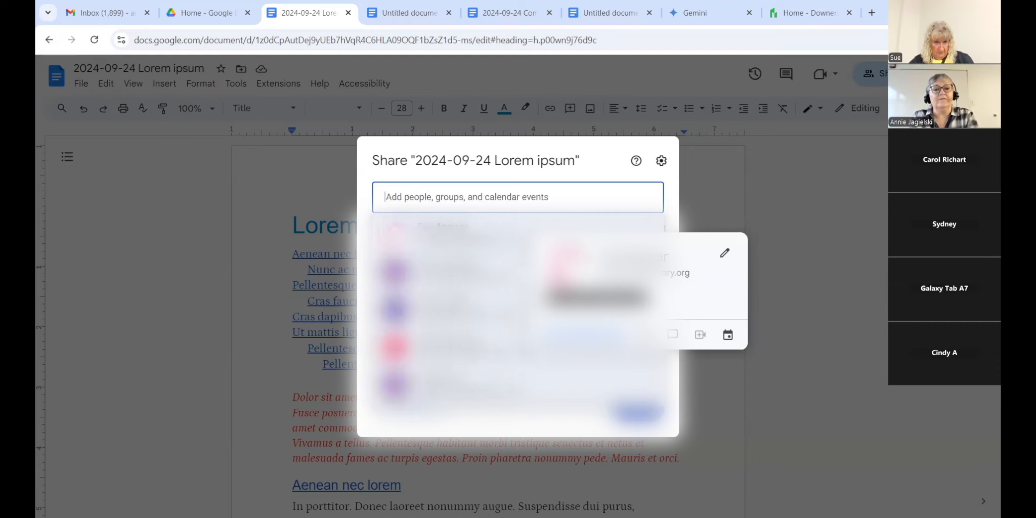
pyautogui.click(463, 197)
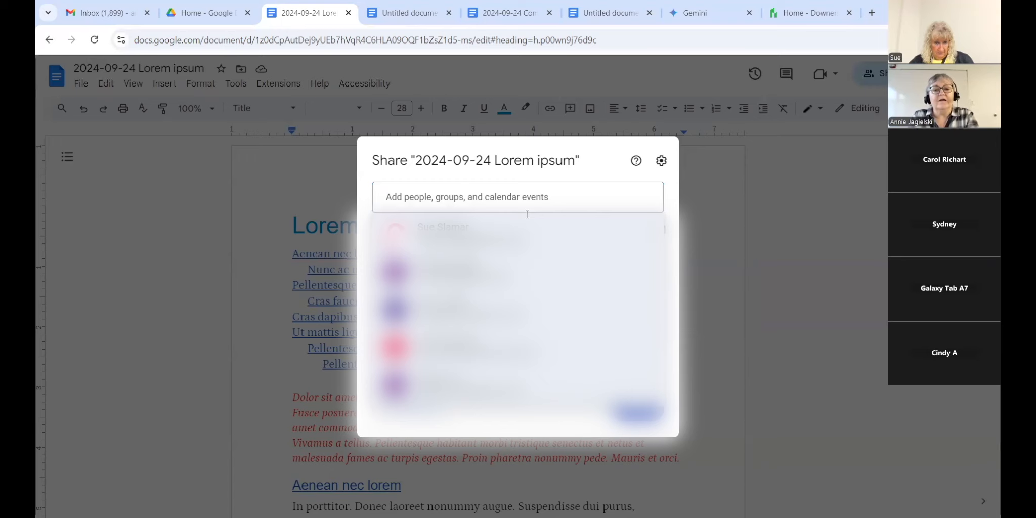
# Step: Paste the collaborator's name and select the matching suggestion as an Editor recipient
pyautogui.click(428, 196)
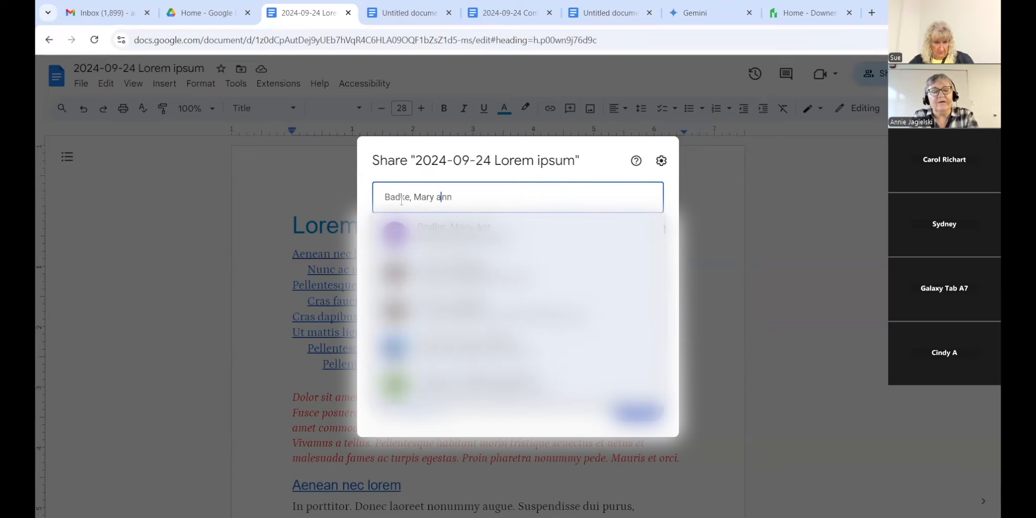
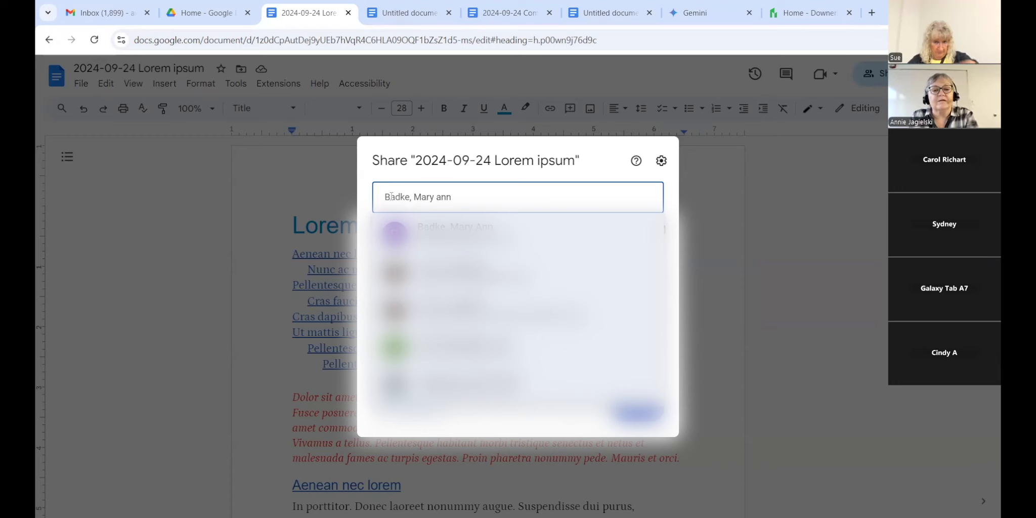
pyautogui.click(486, 384)
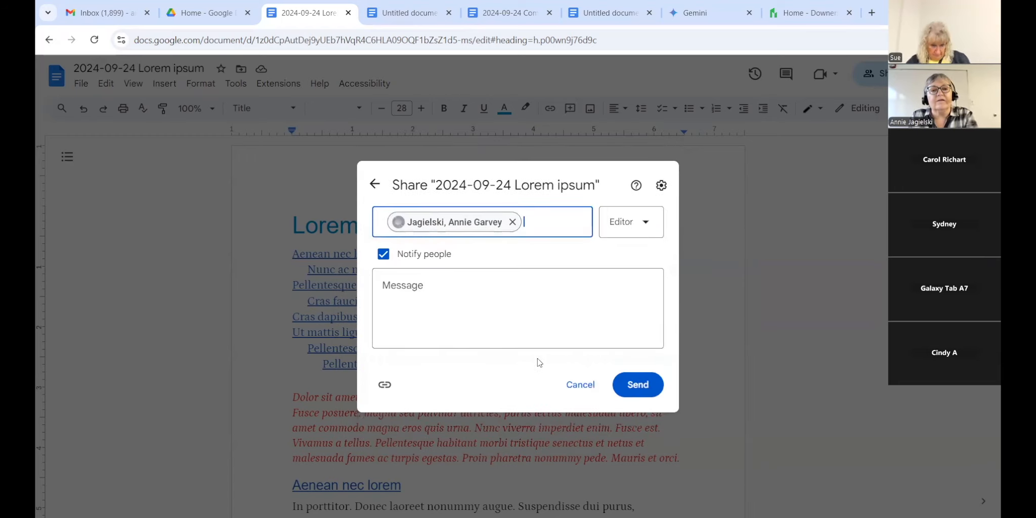
# Step: Keep the Editor role, copy the link, send with message 'Thanks', and confirm despite the non-Google account
pyautogui.click(645, 228)
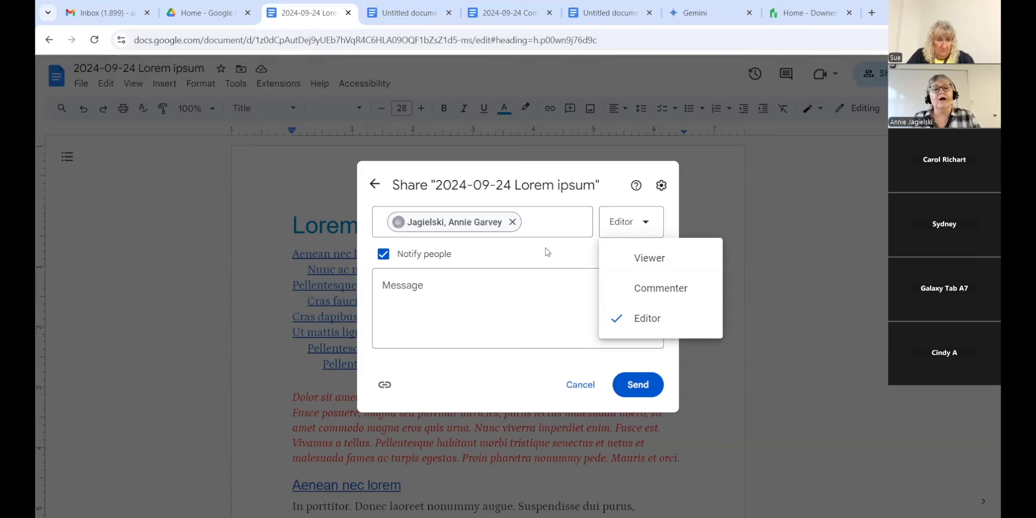
pyautogui.click(384, 383)
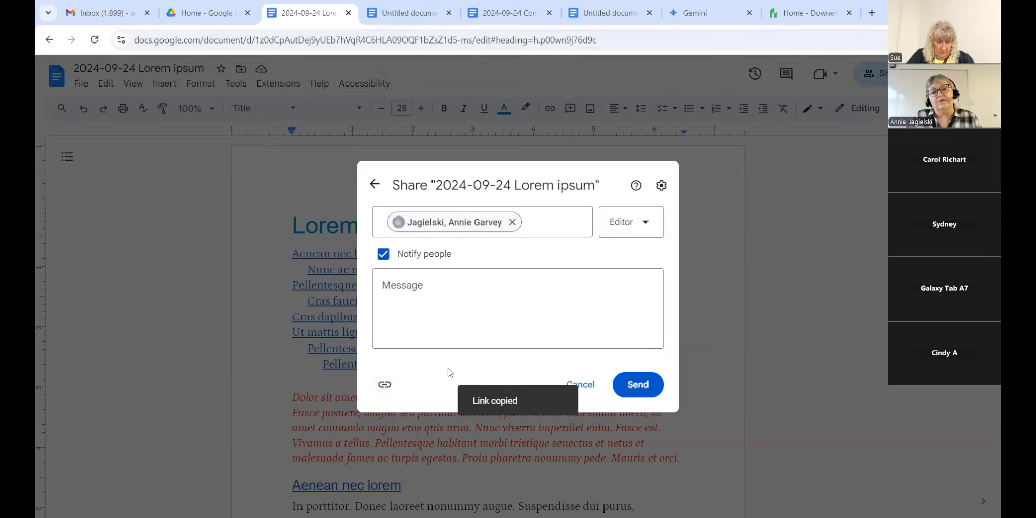
pyautogui.click(413, 295)
pyautogui.write('Thanks')
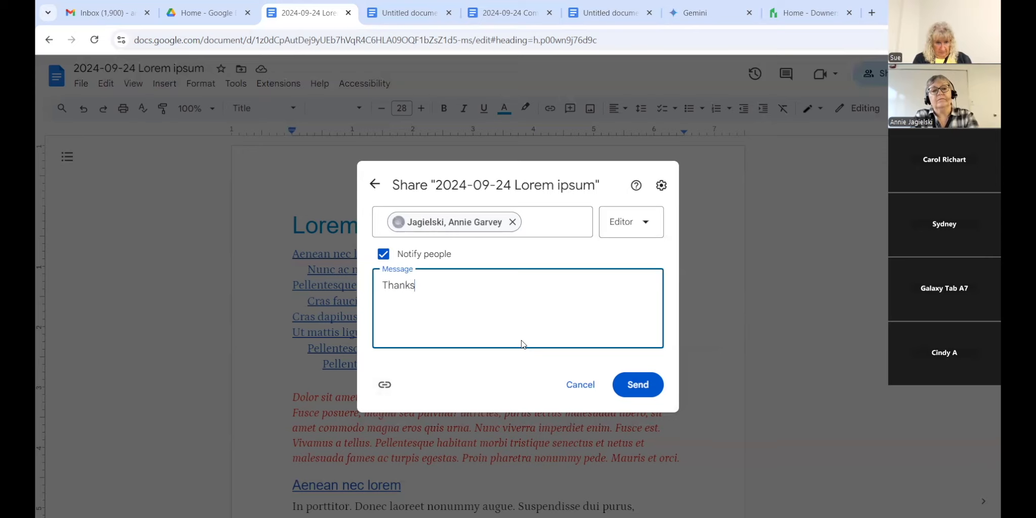
pyautogui.click(633, 392)
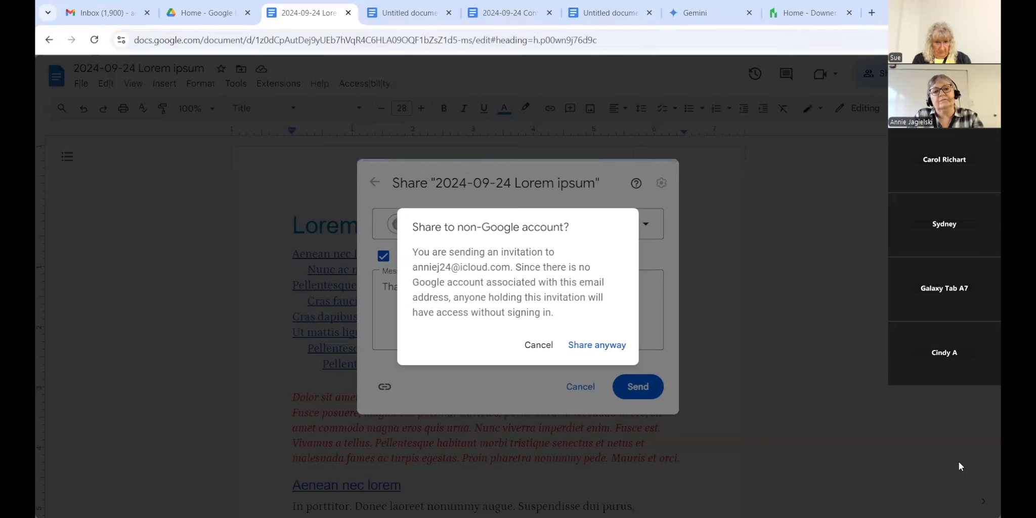
pyautogui.click(595, 344)
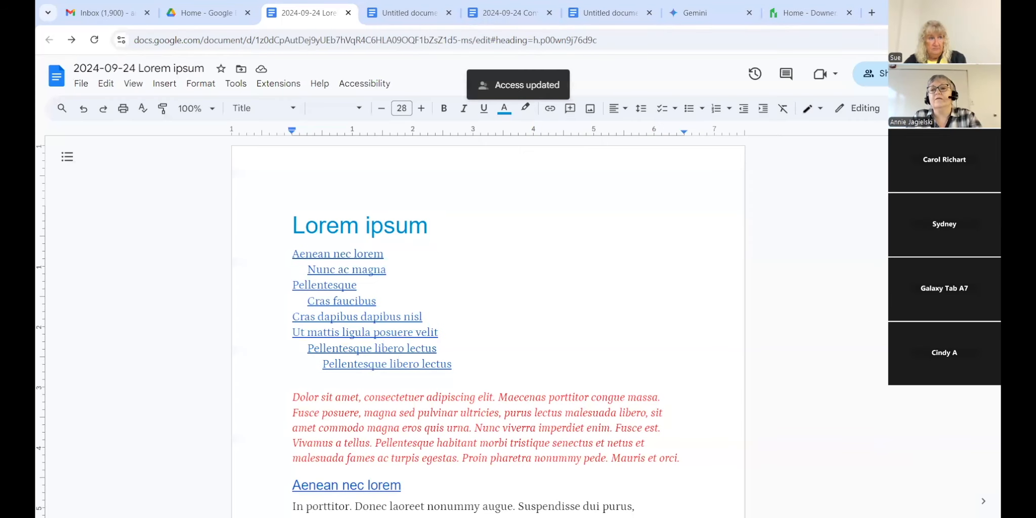
pyautogui.scroll(-5, 488, 324)
pyautogui.scroll(5, 488, 324)
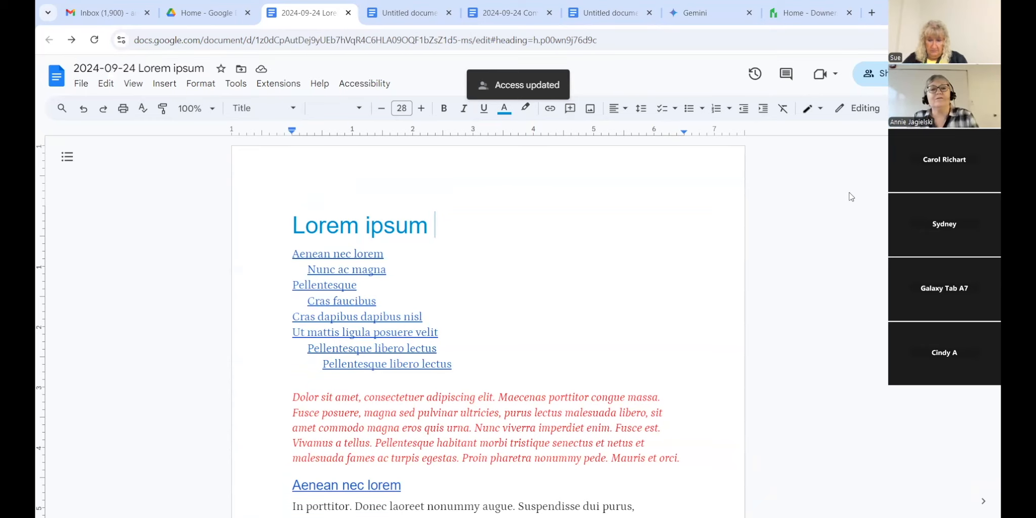
pyautogui.click(848, 32)
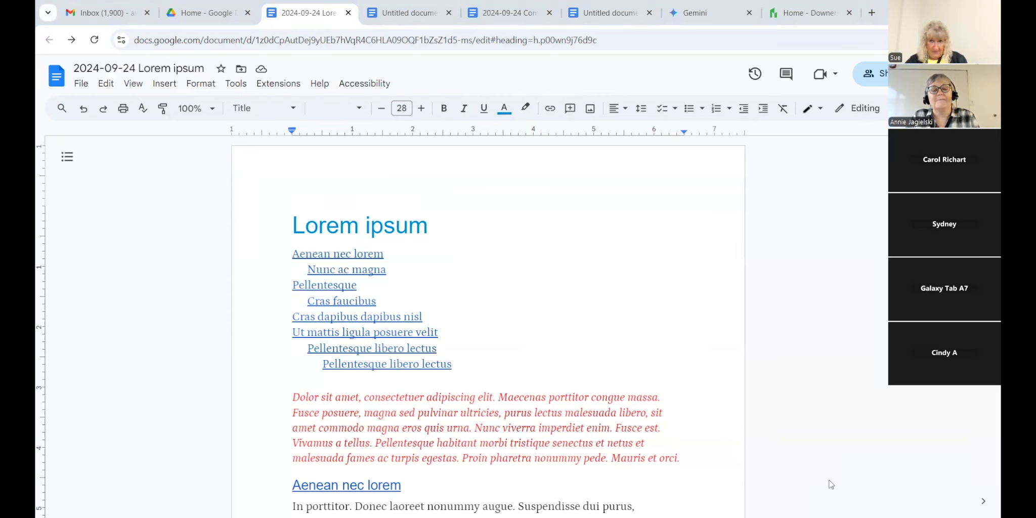
# Step: Close both Untitled document tabs to return to the CompanyX Newsletter document
pyautogui.click(408, 13)
pyautogui.click(449, 13)
pyautogui.click(549, 13)
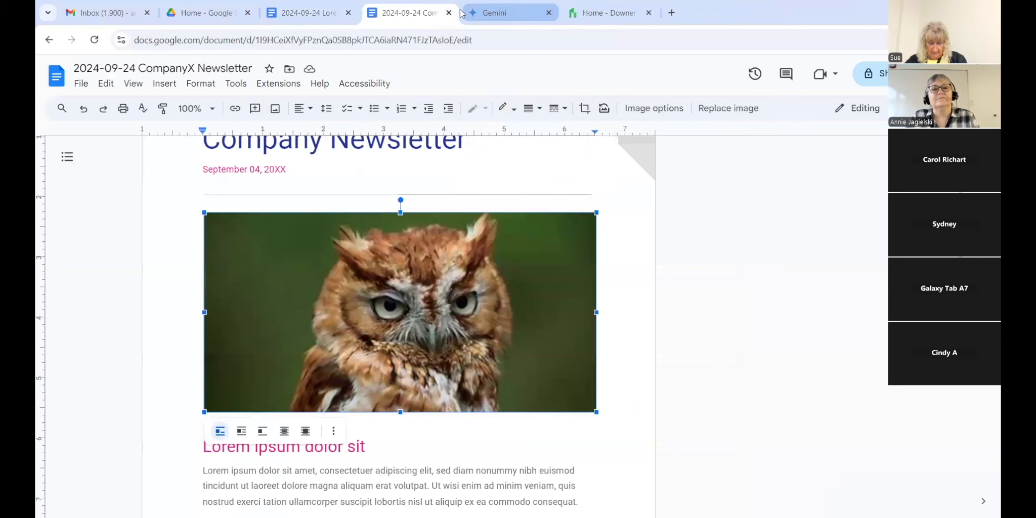
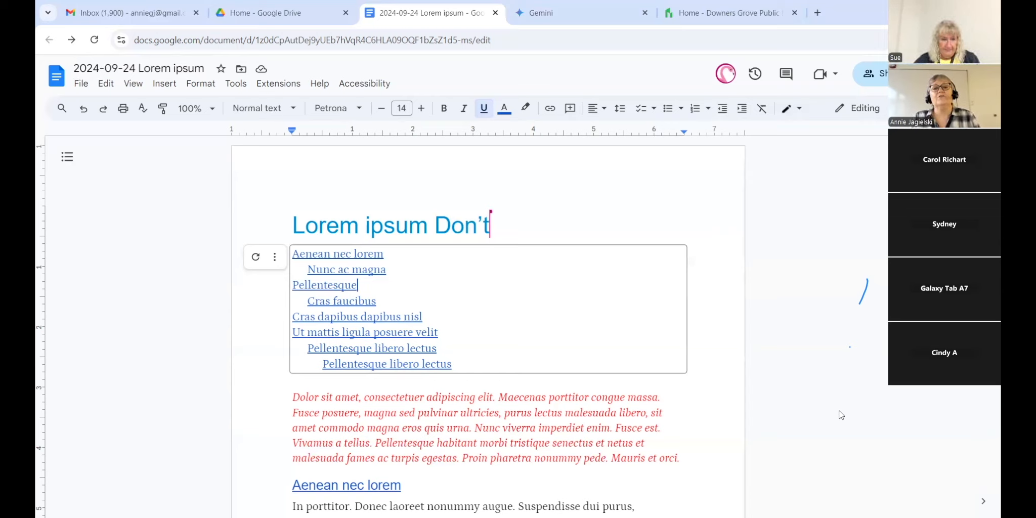
# Step: On the library site, go to Using the Library > Book an Expert and review its request form
pyautogui.click(744, 14)
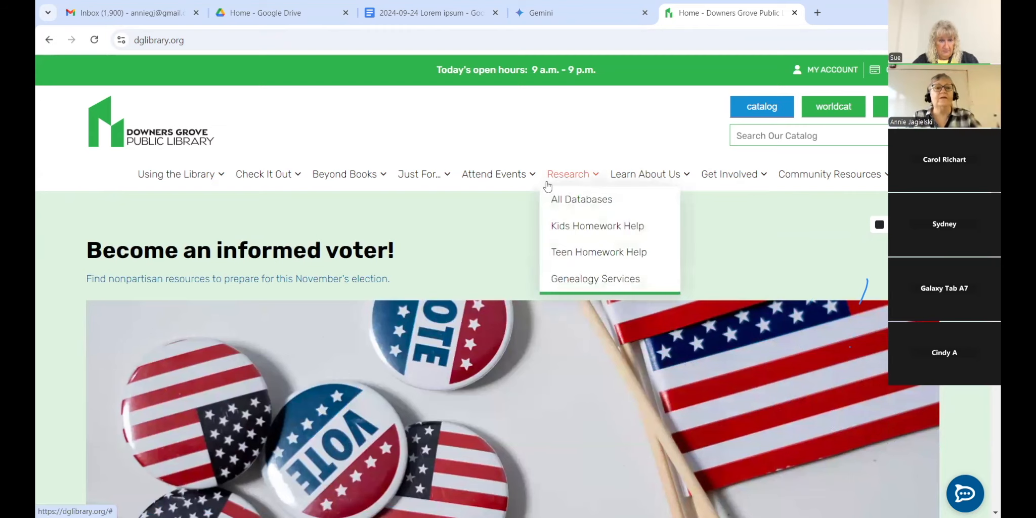
pyautogui.moveTo(200, 178)
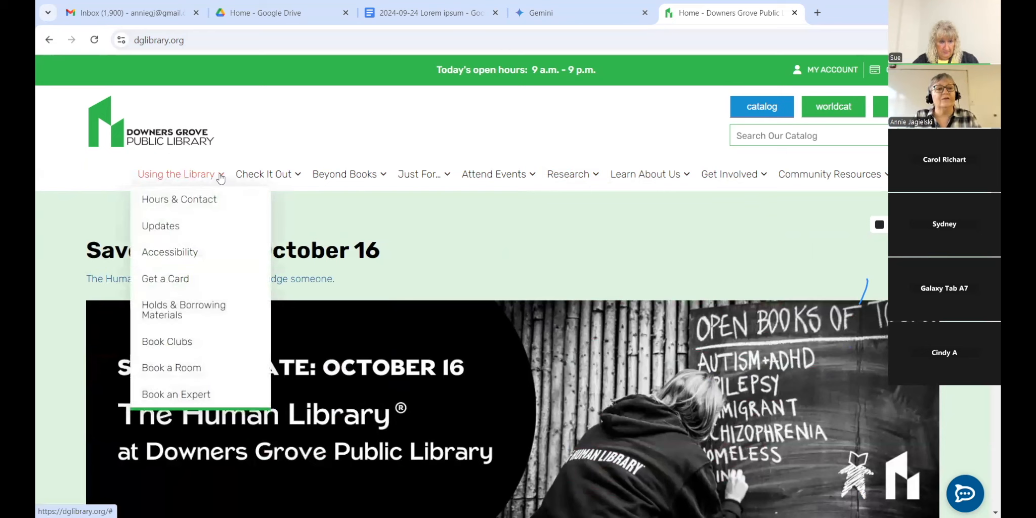
pyautogui.click(199, 404)
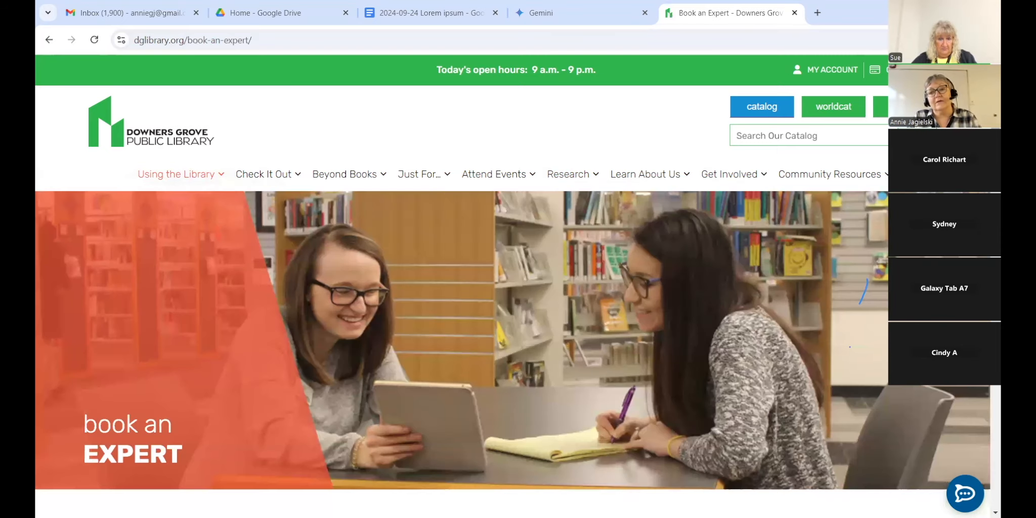
pyautogui.scroll(-10, 510, 283)
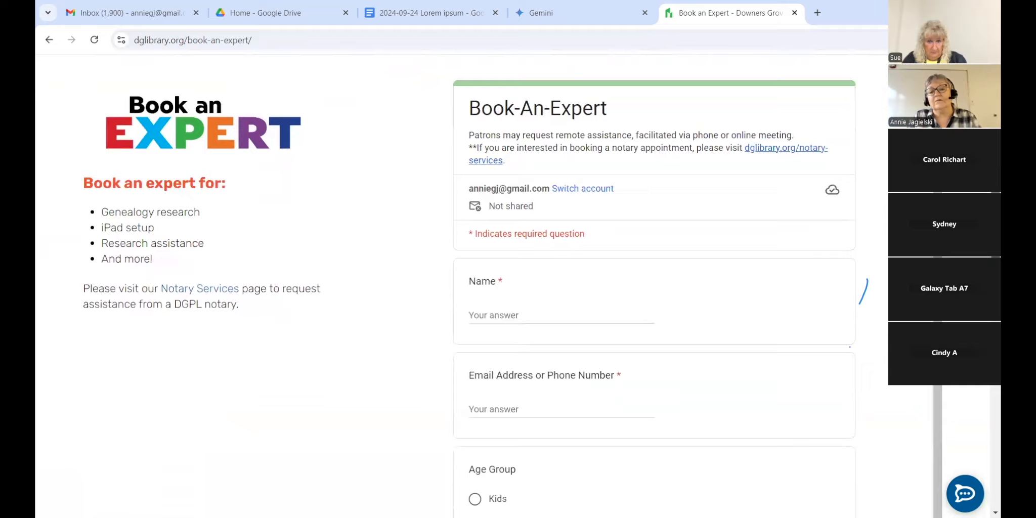
pyautogui.scroll(-2, 511, 284)
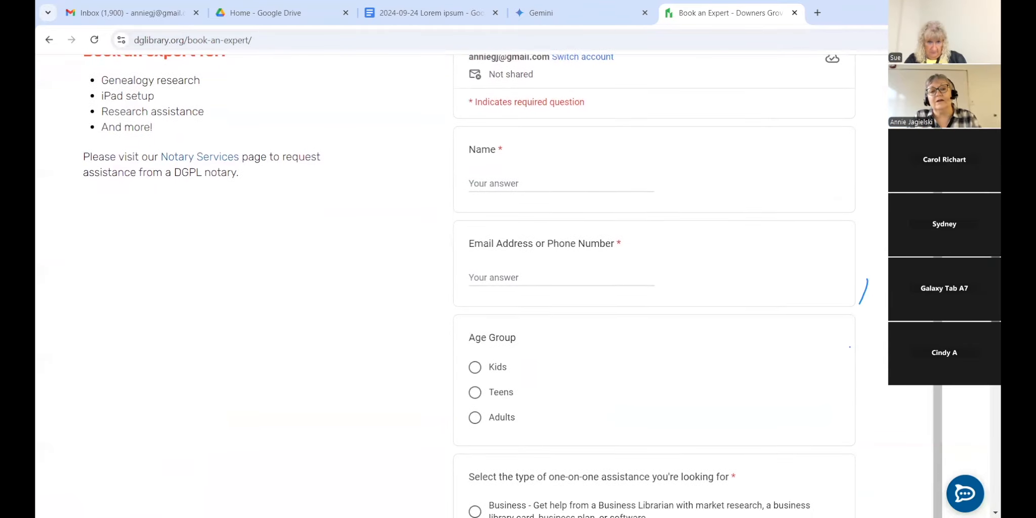
pyautogui.scroll(-12, 987, 432)
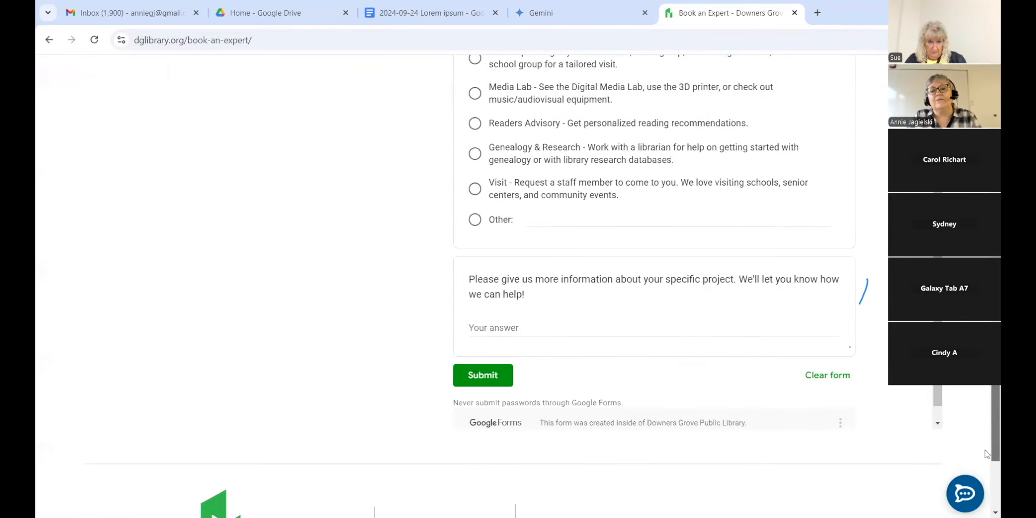
pyautogui.scroll(20, 986, 433)
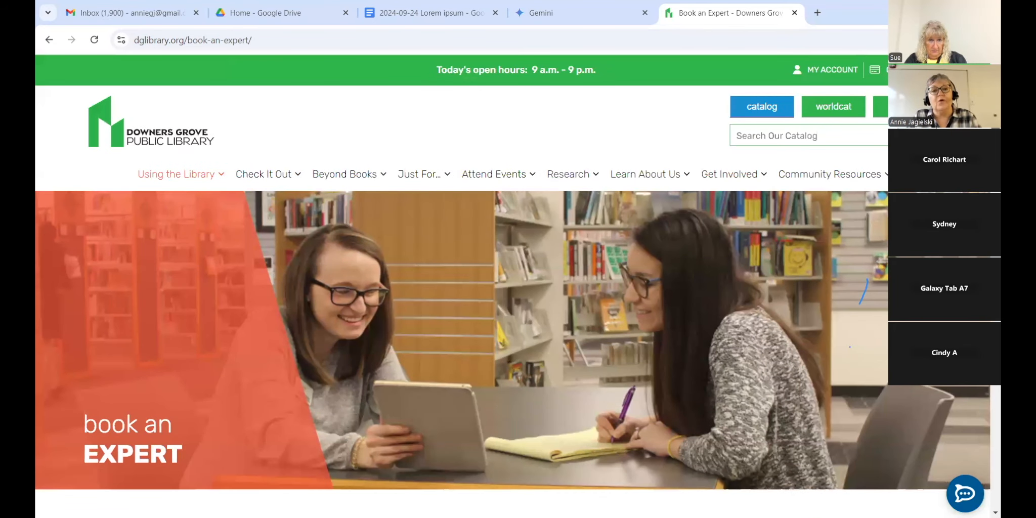
pyautogui.scroll(-20, 985, 417)
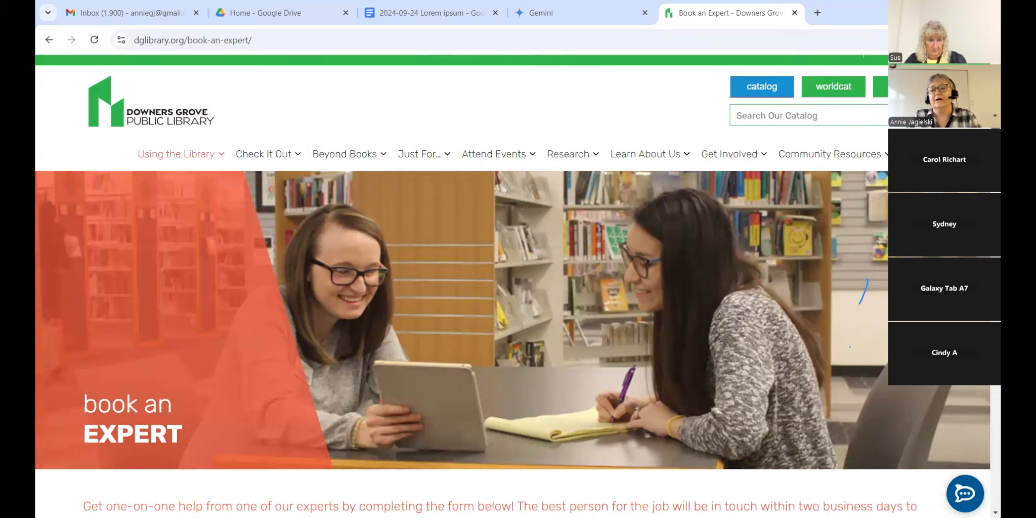
pyautogui.scroll(-4, 986, 417)
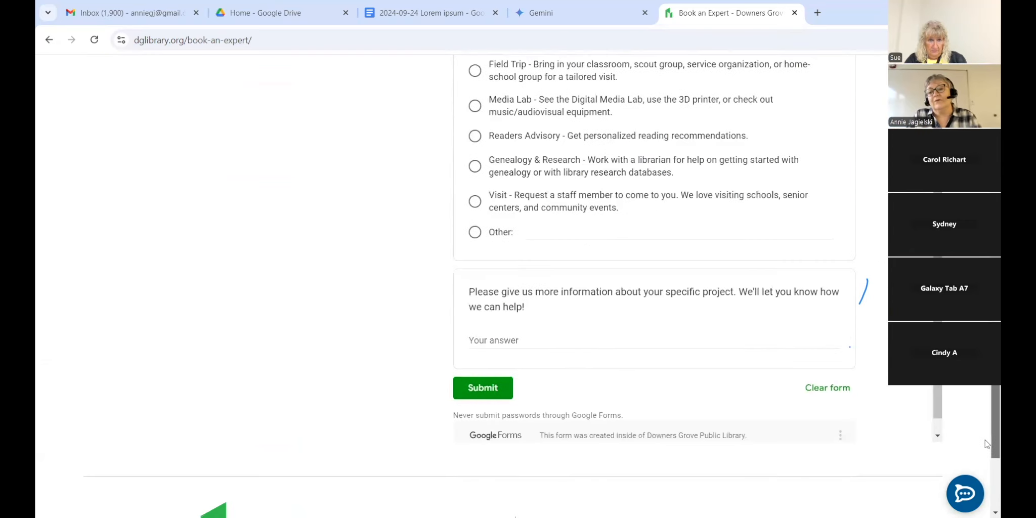
pyautogui.scroll(3, 985, 439)
pyautogui.scroll(15, 986, 439)
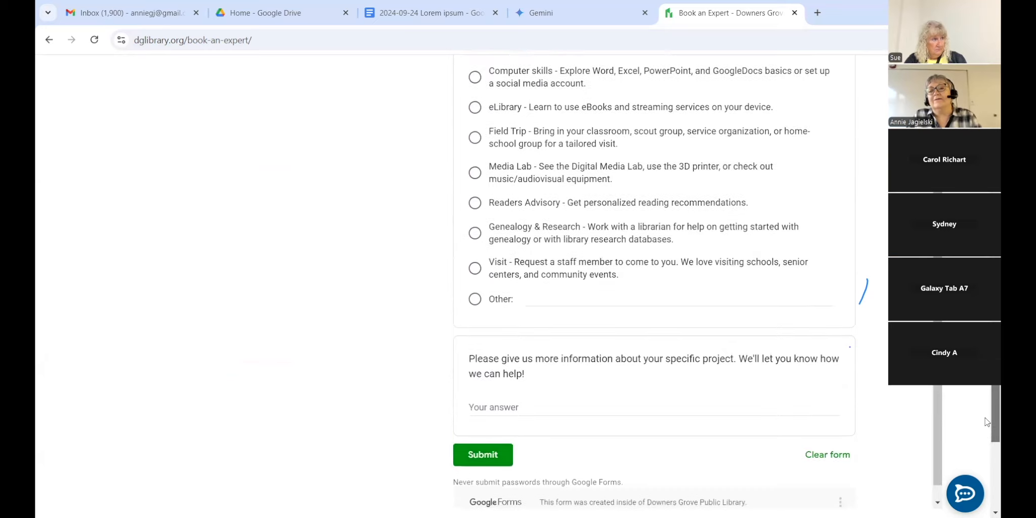
pyautogui.scroll(7, 985, 439)
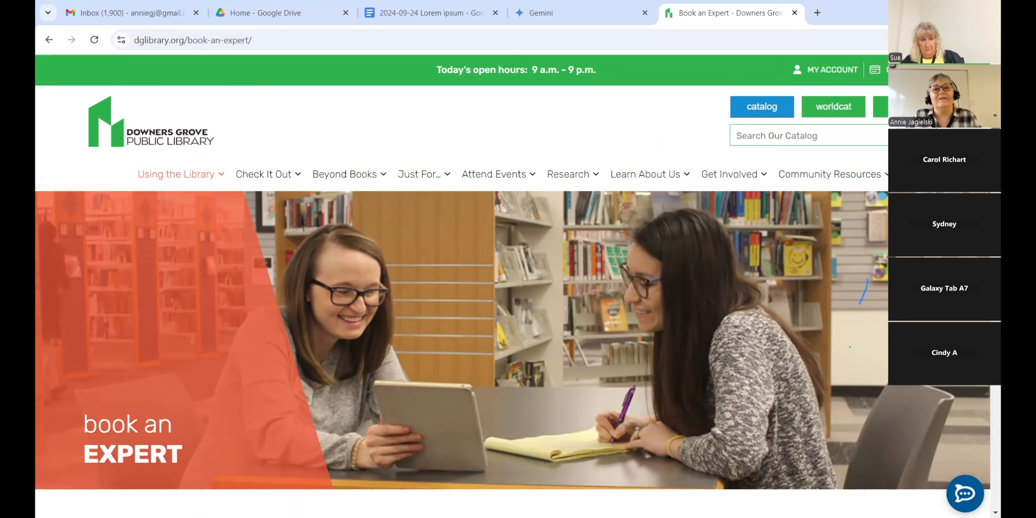
# Step: Go back to the library home page and open Research > All Databases
pyautogui.click(49, 41)
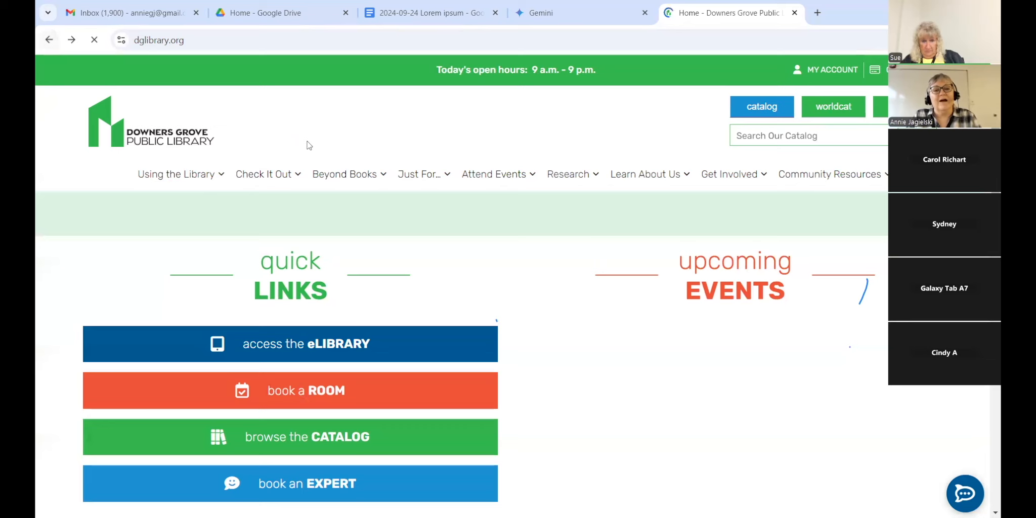
pyautogui.moveTo(564, 178)
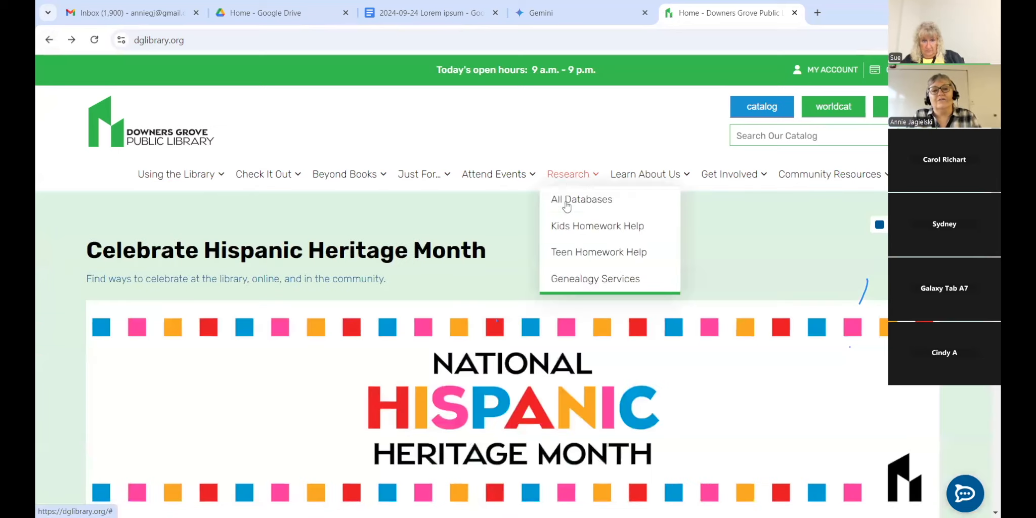
pyautogui.click(567, 204)
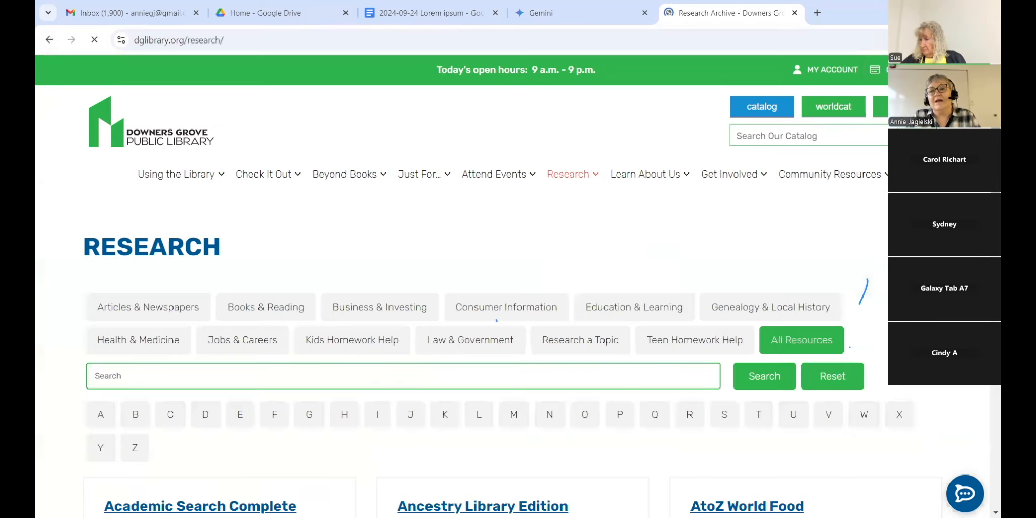
pyautogui.scroll(-1, 568, 205)
pyautogui.scroll(-2, 485, 304)
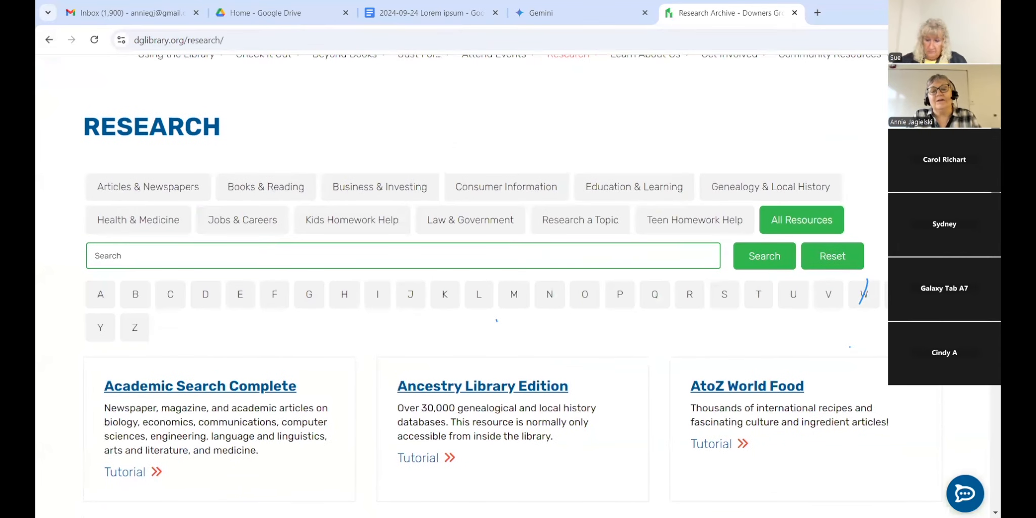
# Step: Filter the databases to Education & Learning and browse results like LinkedIn Learning and Mango Languages
pyautogui.click(604, 190)
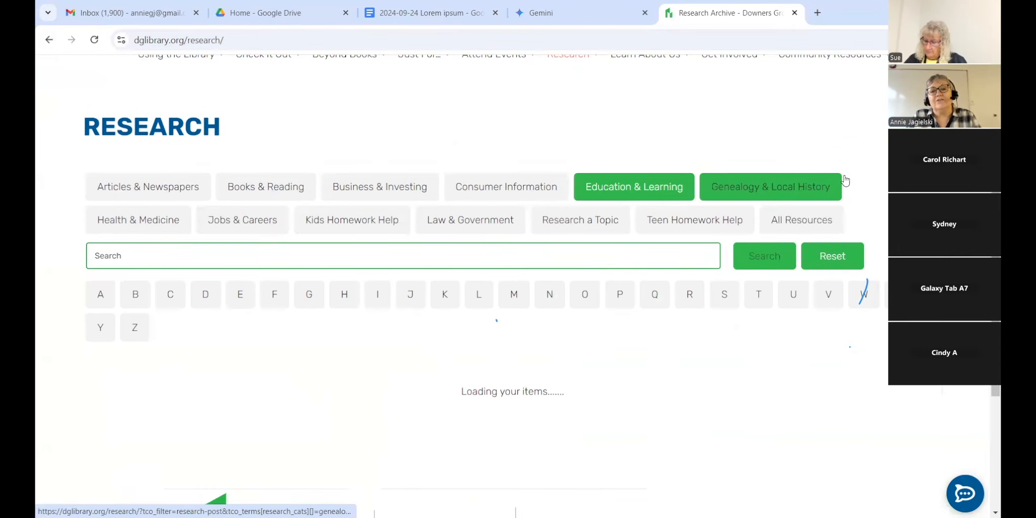
pyautogui.scroll(-5, 605, 190)
pyautogui.scroll(-4, 781, 255)
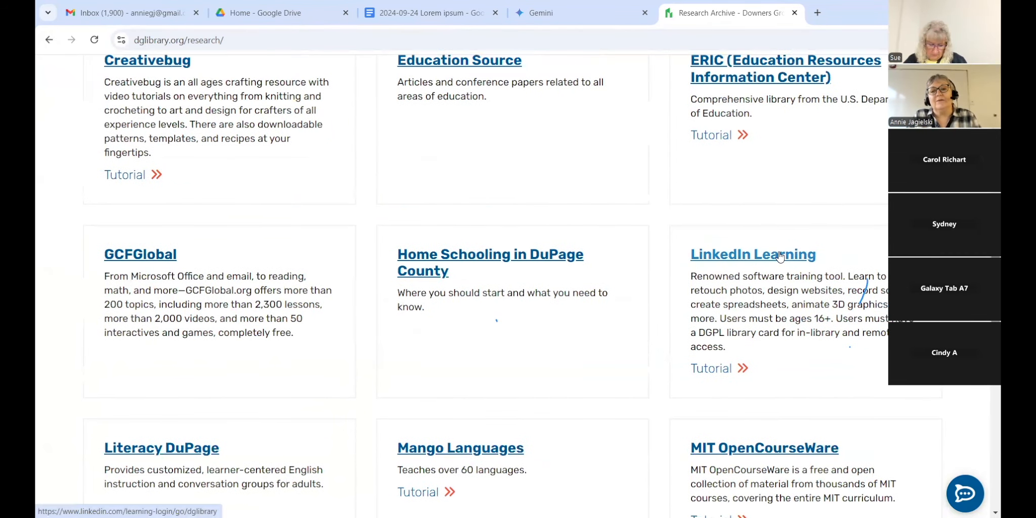
pyautogui.scroll(-3, 780, 257)
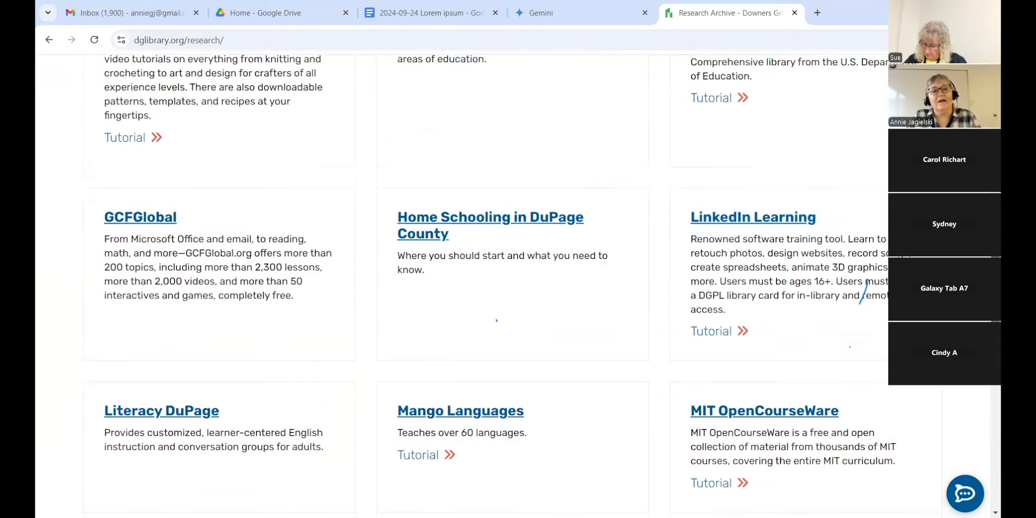
pyautogui.scroll(-4, 551, 348)
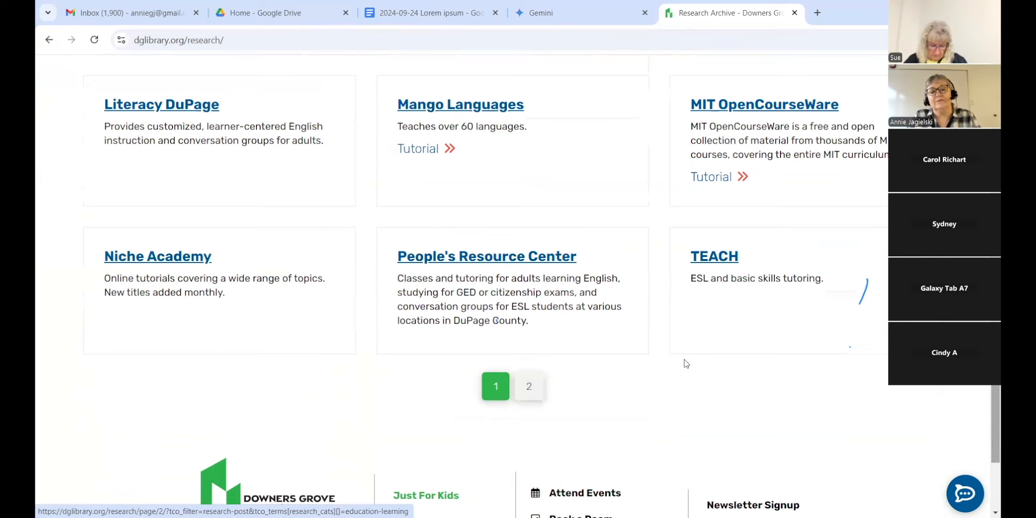
pyautogui.click(529, 387)
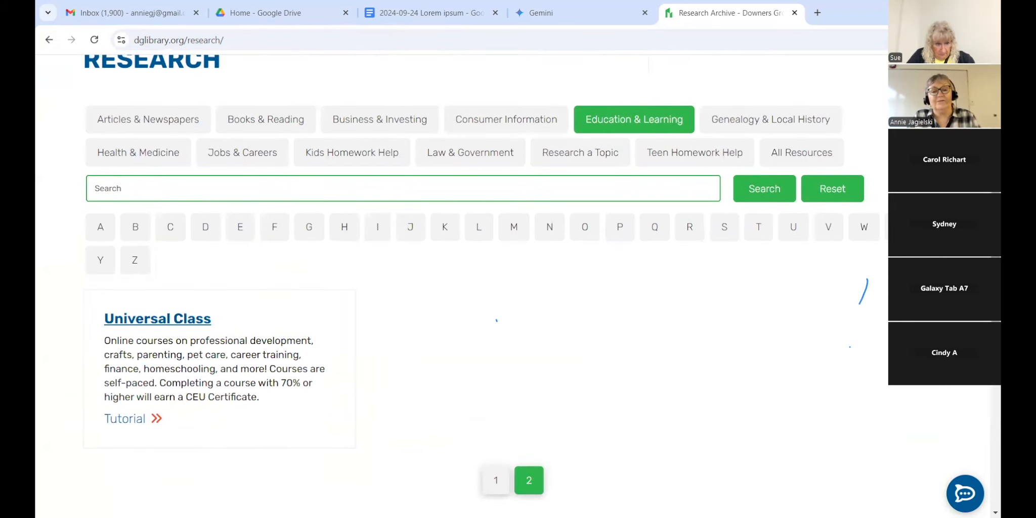
pyautogui.click(495, 479)
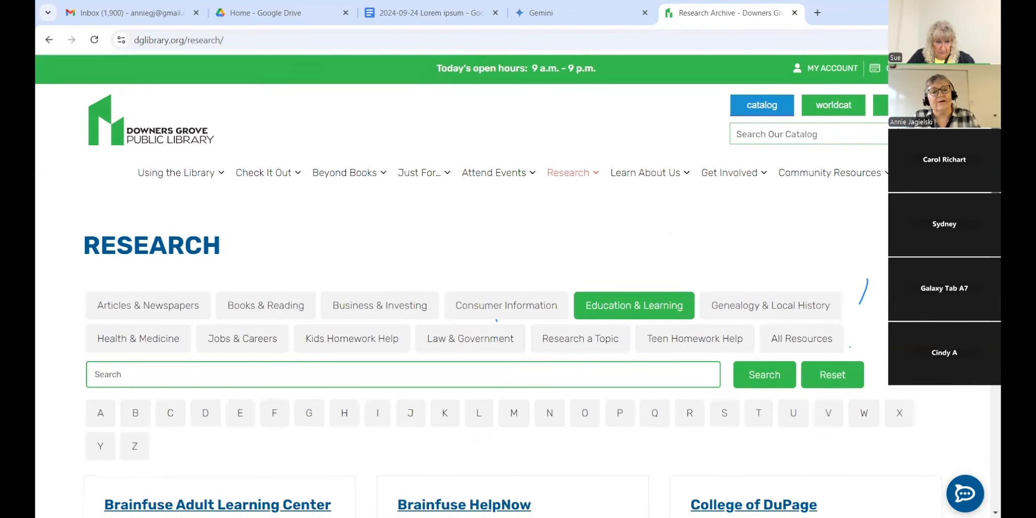
pyautogui.scroll(-2, 410, 196)
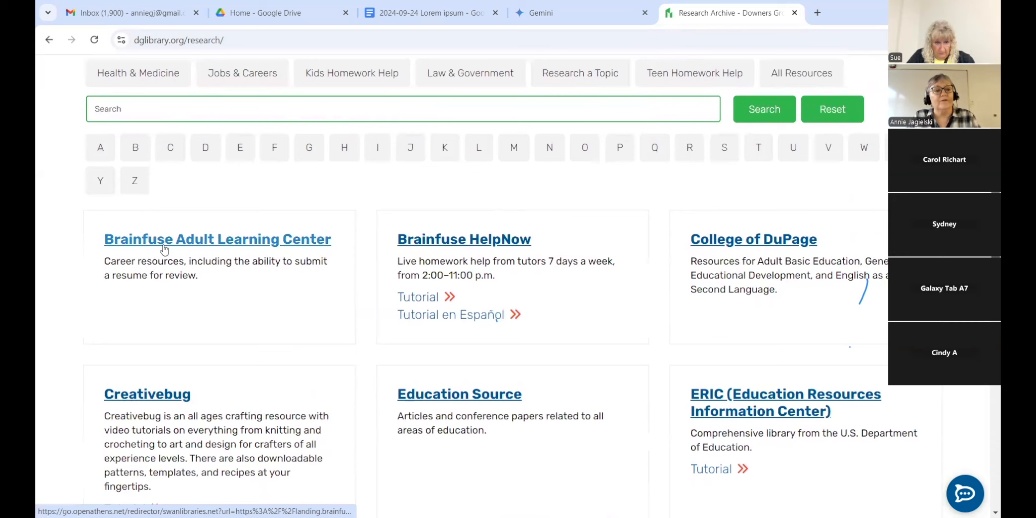
pyautogui.scroll(-2, 497, 320)
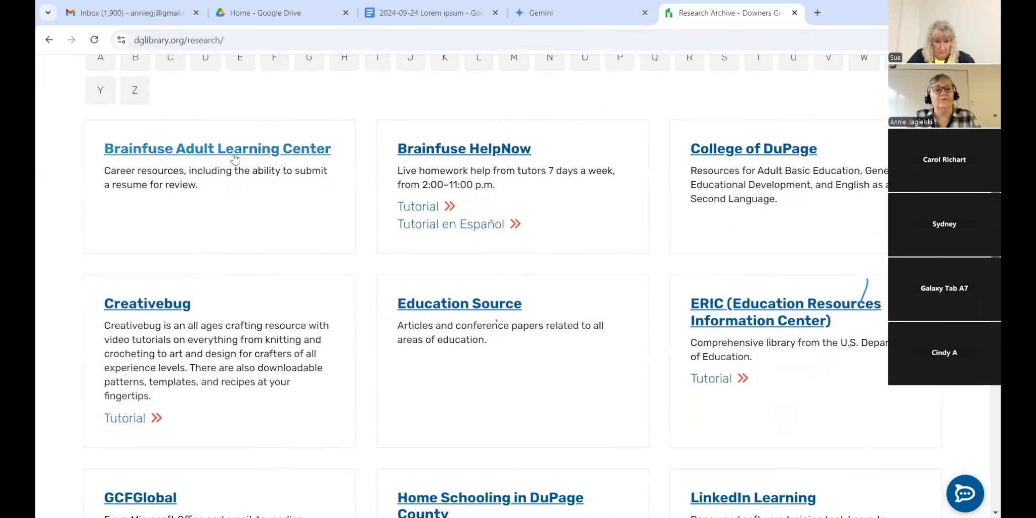
pyautogui.scroll(-2, 496, 320)
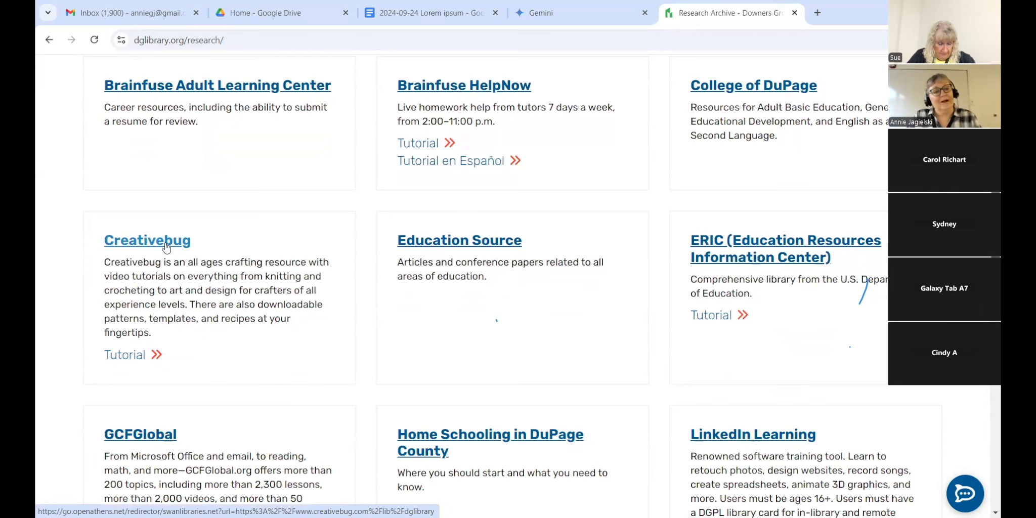
pyautogui.scroll(-2, 166, 247)
pyautogui.scroll(-2, 461, 283)
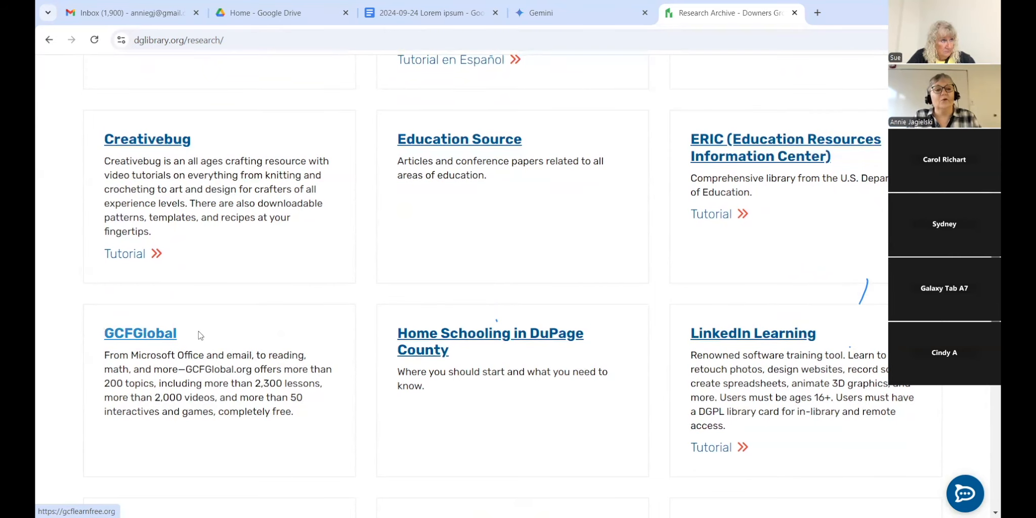
pyautogui.scroll(-3, 511, 286)
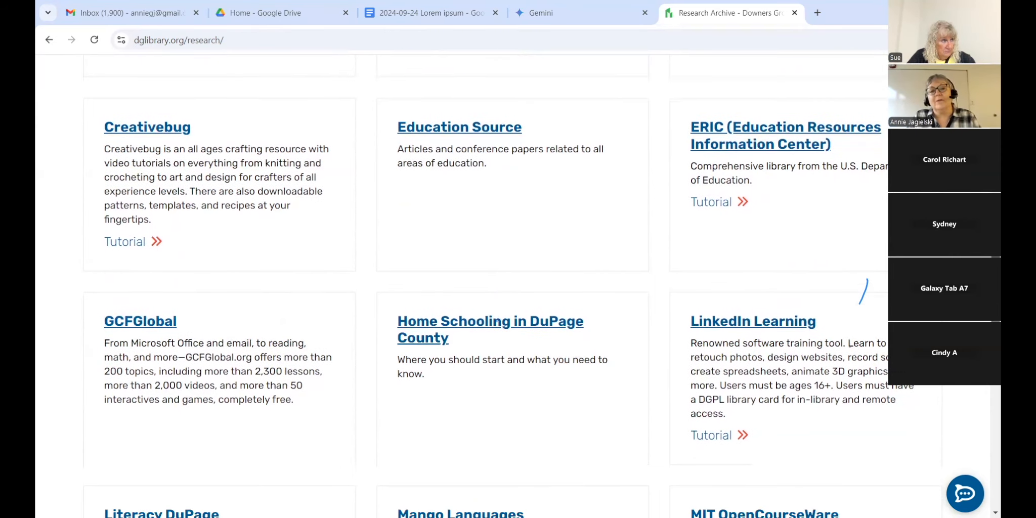
pyautogui.scroll(-3, 507, 285)
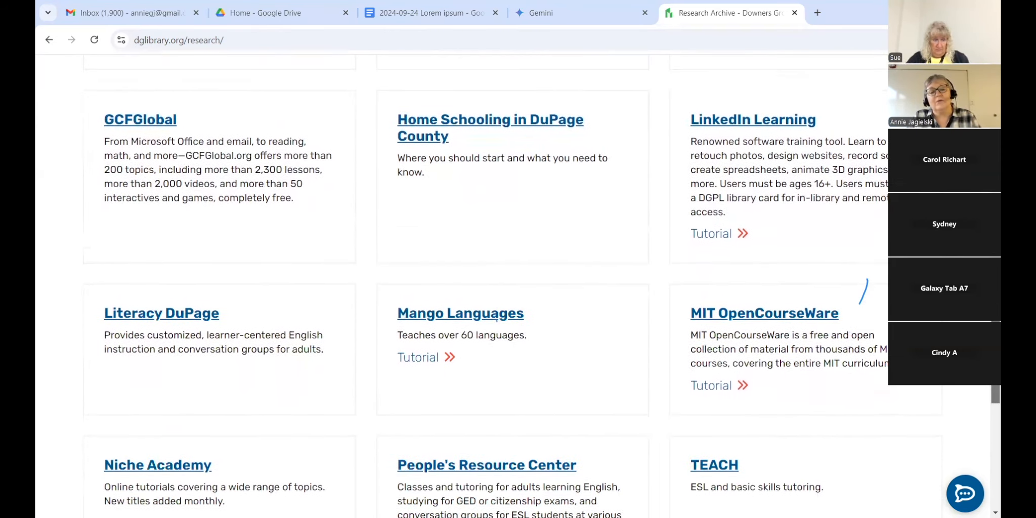
pyautogui.scroll(12, 507, 286)
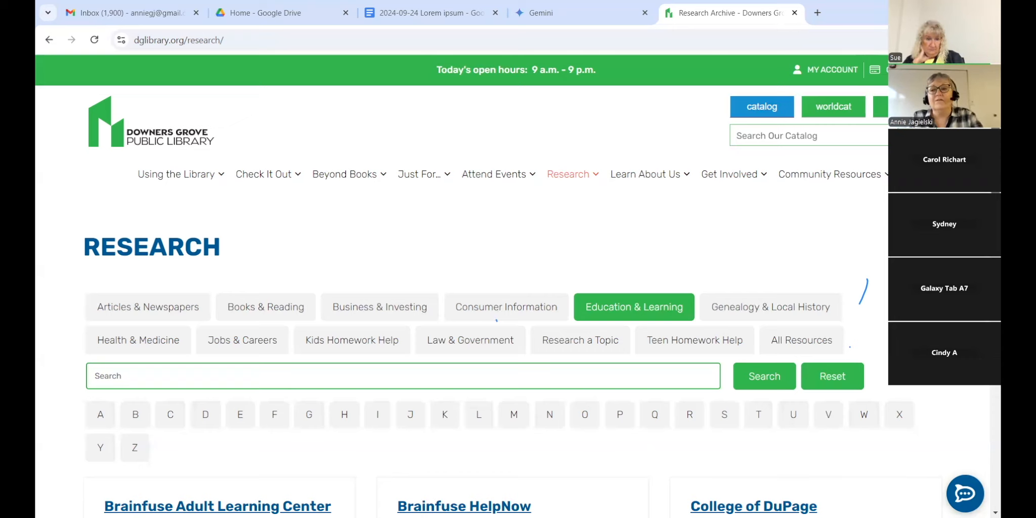
pyautogui.scroll(-5, 512, 286)
pyautogui.scroll(3, 512, 287)
pyautogui.scroll(3, 492, 283)
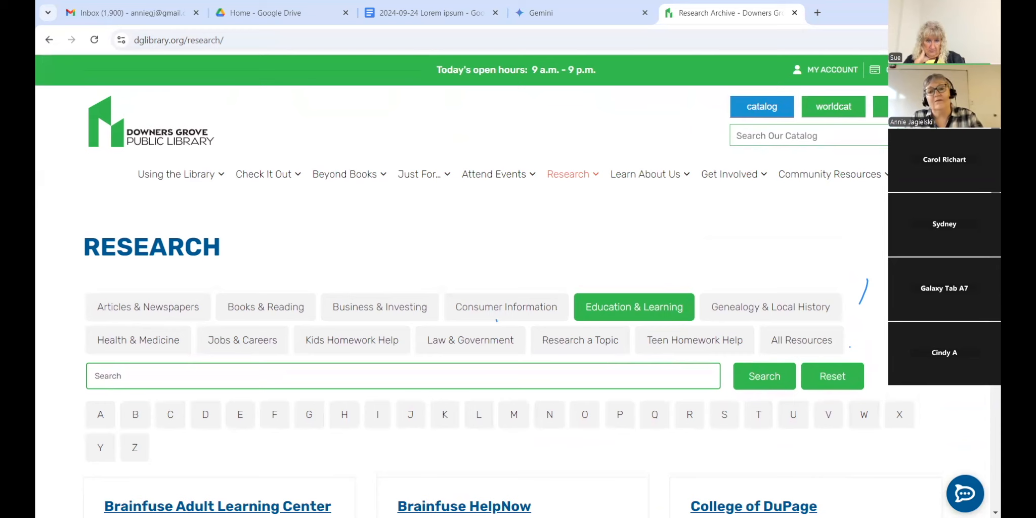
pyautogui.scroll(-5, 511, 286)
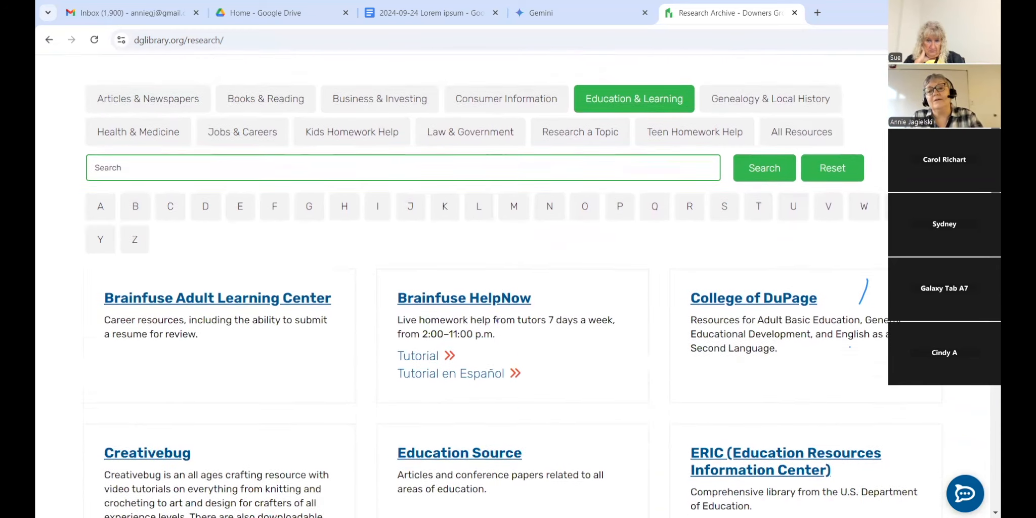
pyautogui.scroll(5, 512, 287)
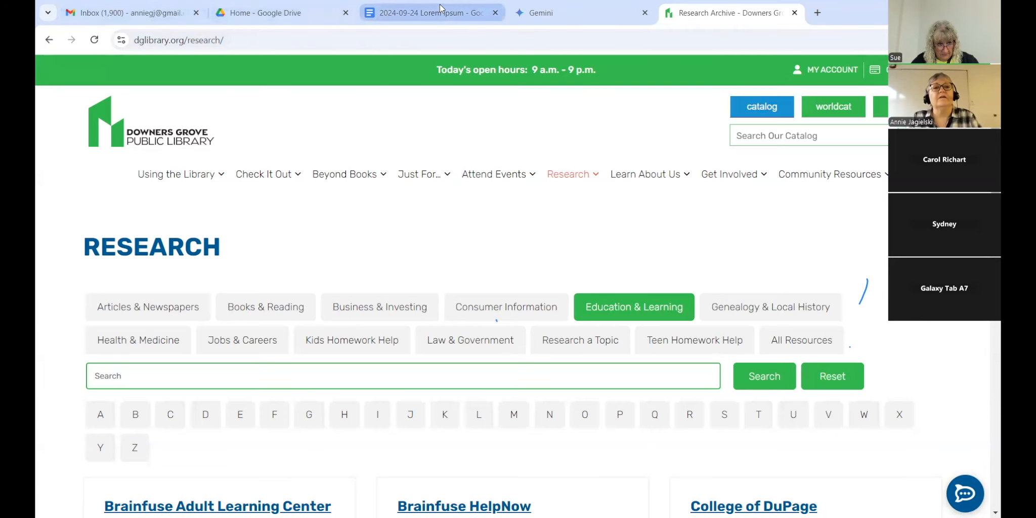
# Step: View the Lorem ipsum document's File > Download export formats, then go to Google Drive
pyautogui.click(425, 13)
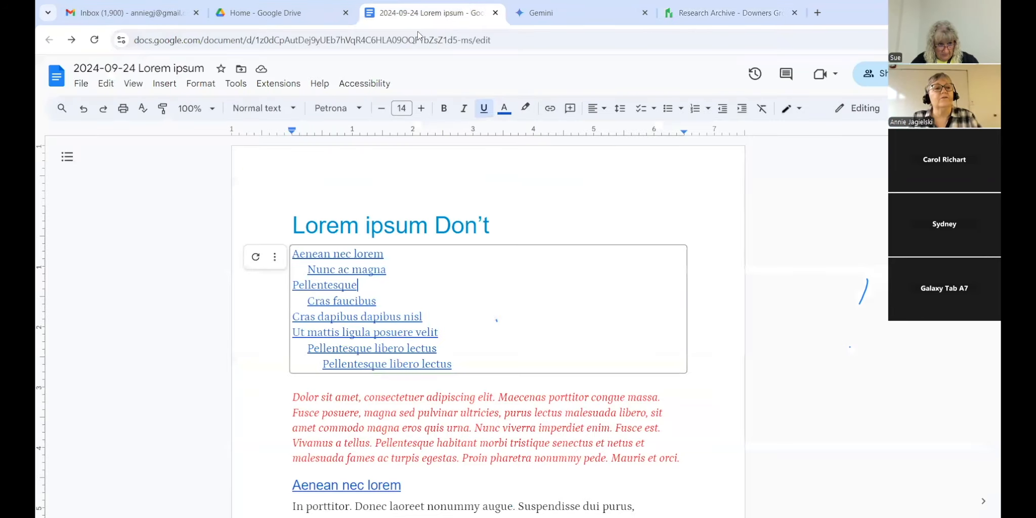
pyautogui.click(186, 202)
pyautogui.click(80, 86)
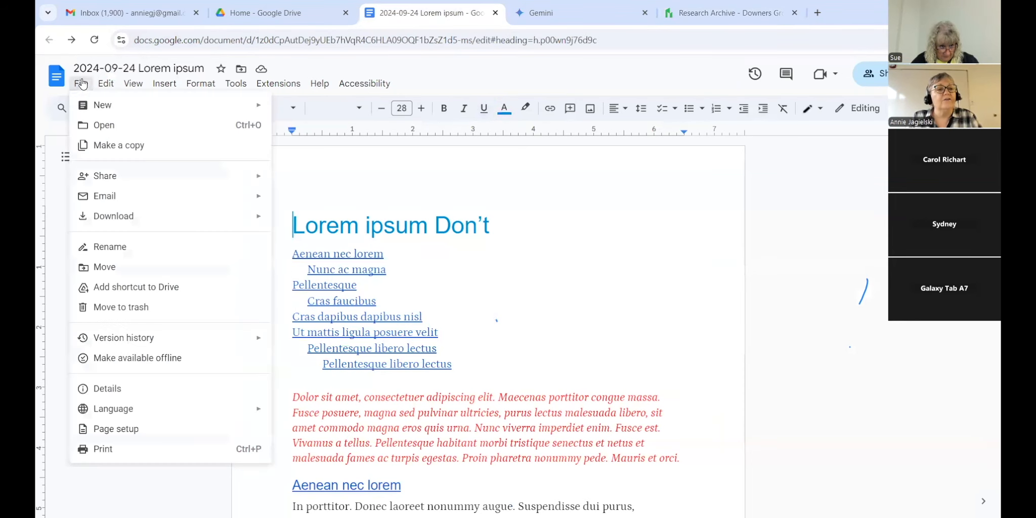
pyautogui.moveTo(172, 222)
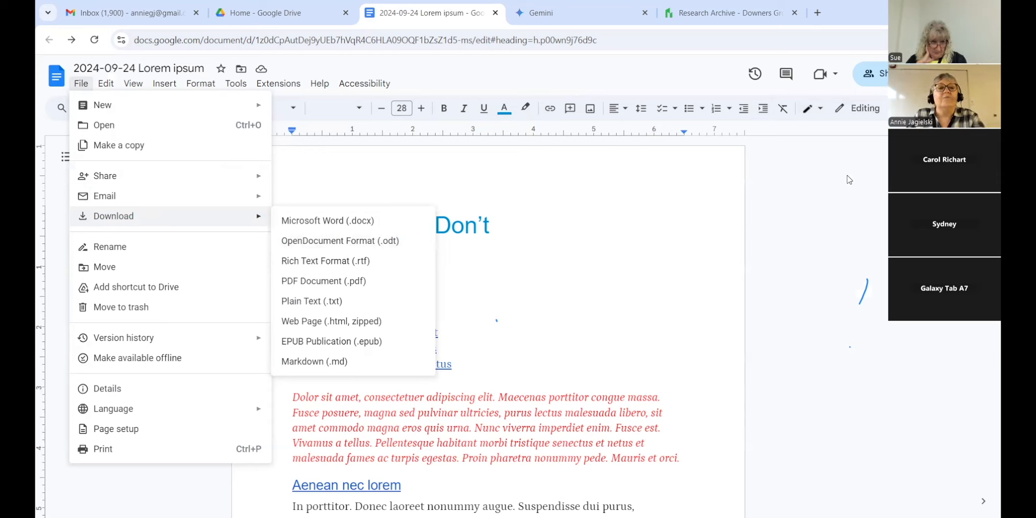
pyautogui.click(311, 22)
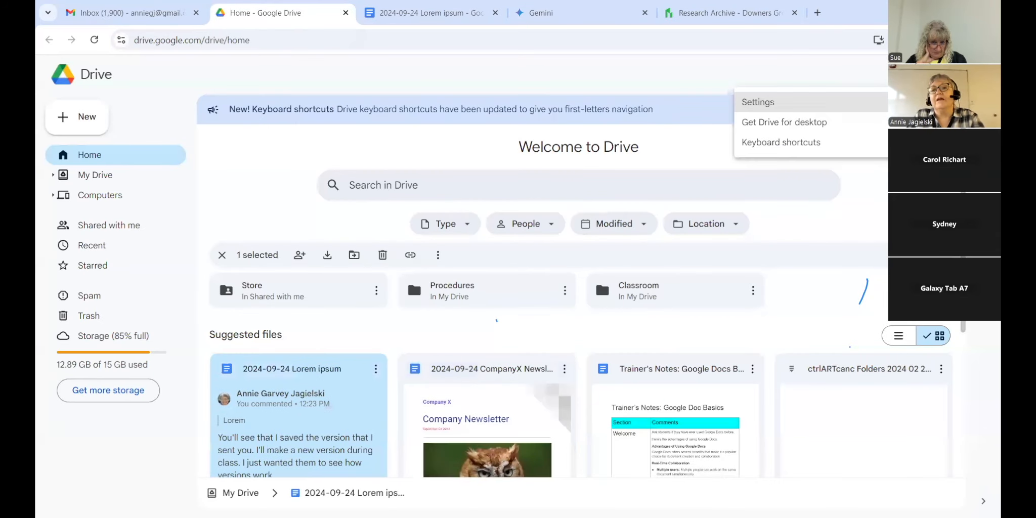
# Step: Open Drive Settings, look through the General options, then return to the Lorem ipsum document
pyautogui.click(787, 105)
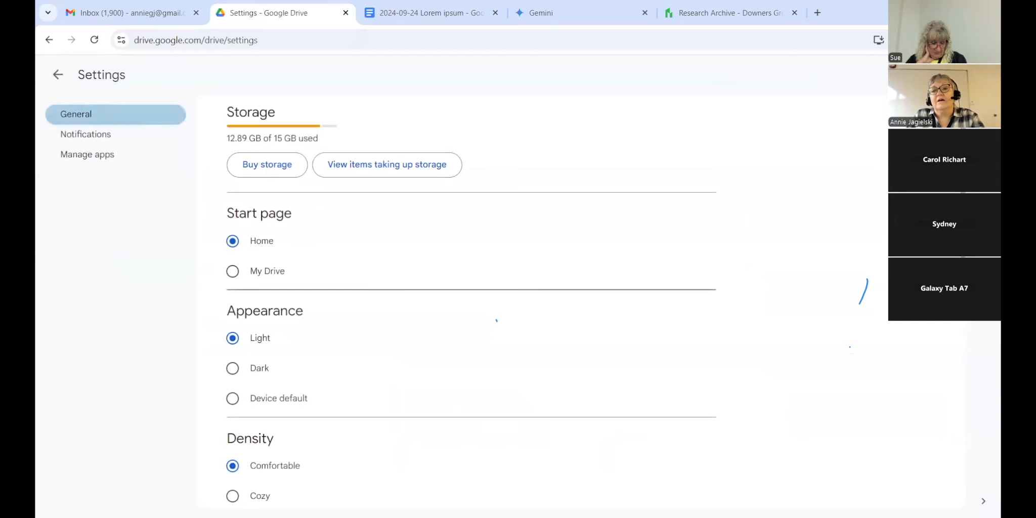
pyautogui.scroll(-7, 470, 304)
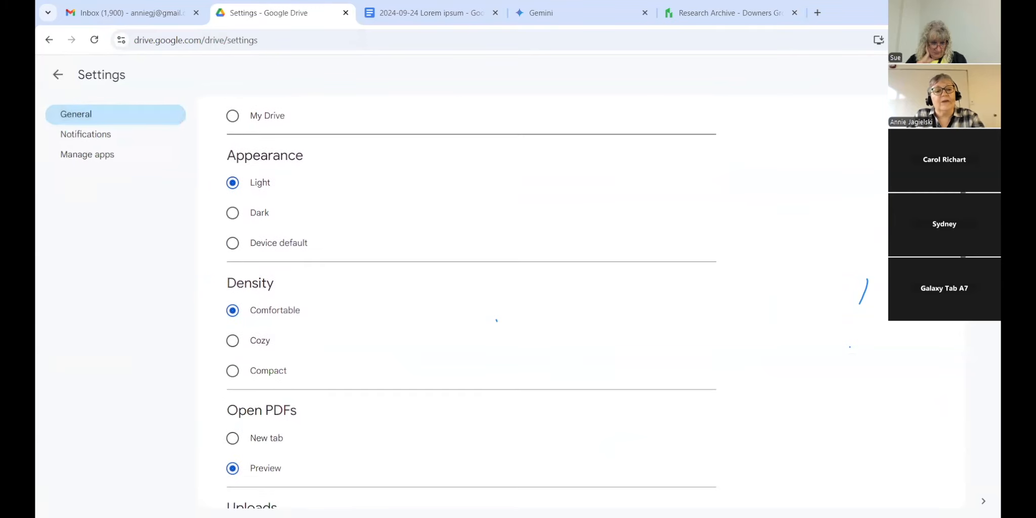
pyautogui.moveTo(963, 298); pyautogui.dragTo(963, 298)
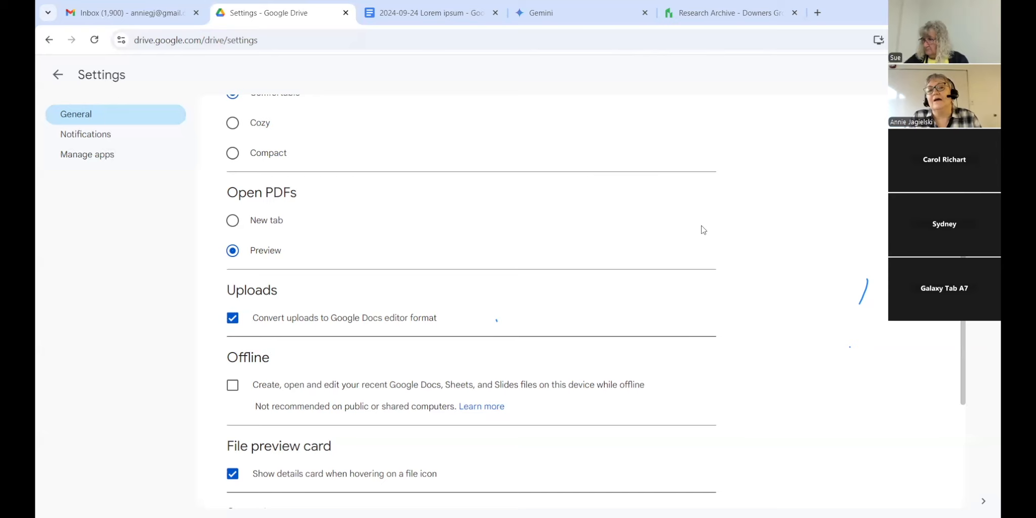
pyautogui.click(435, 13)
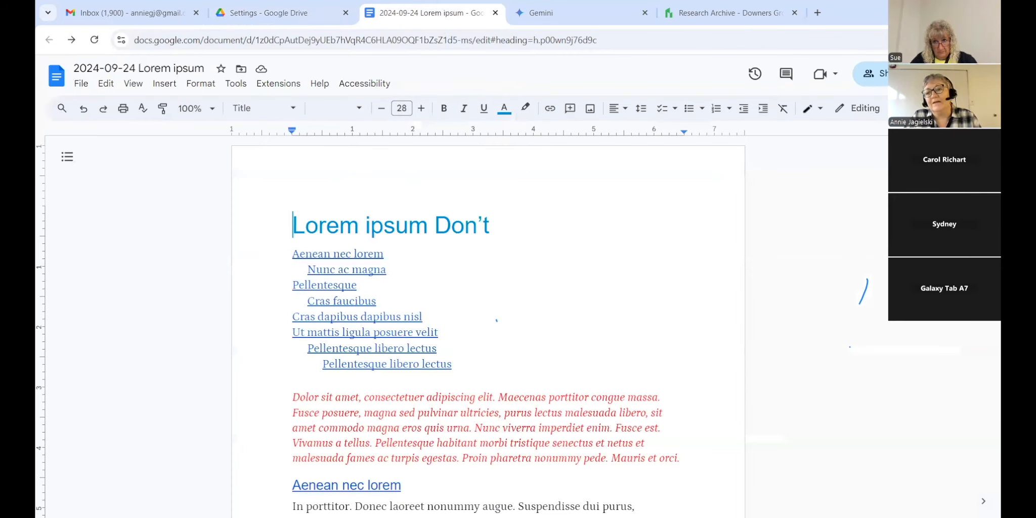
pyautogui.scroll(-7, 488, 314)
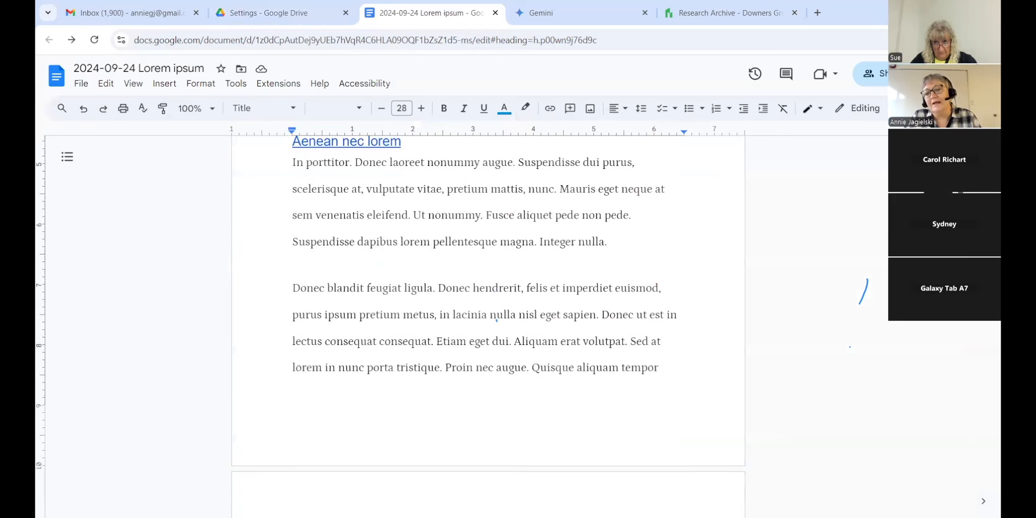
pyautogui.scroll(7, 488, 313)
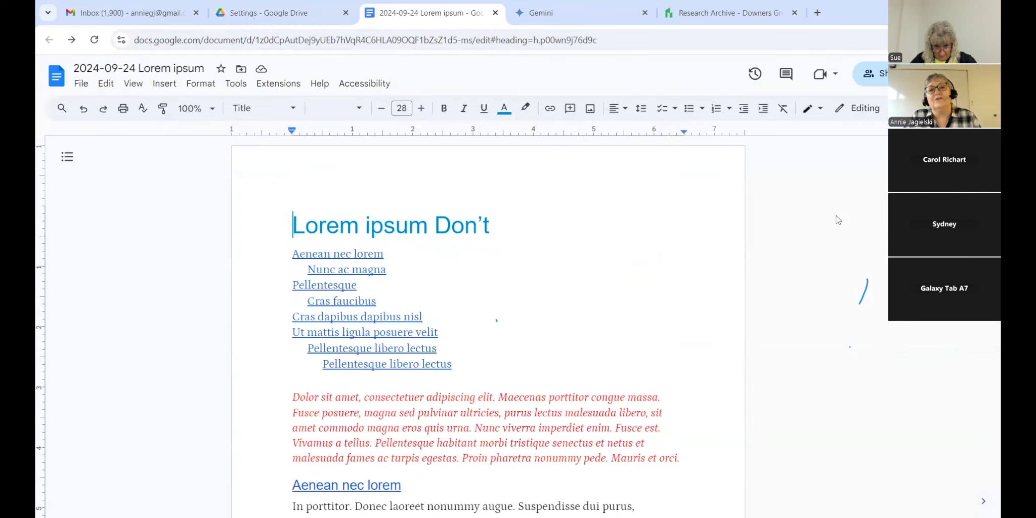
pyautogui.scroll(-15, 488, 313)
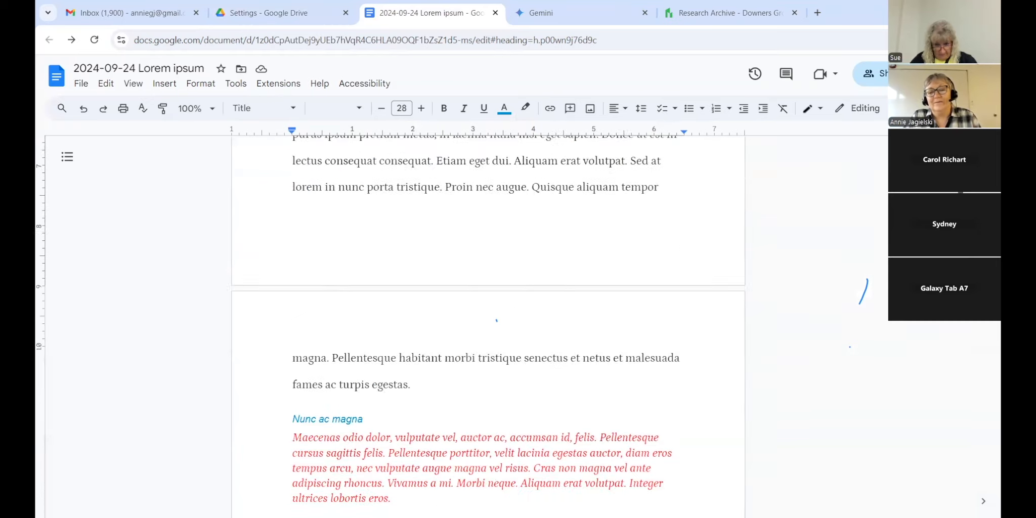